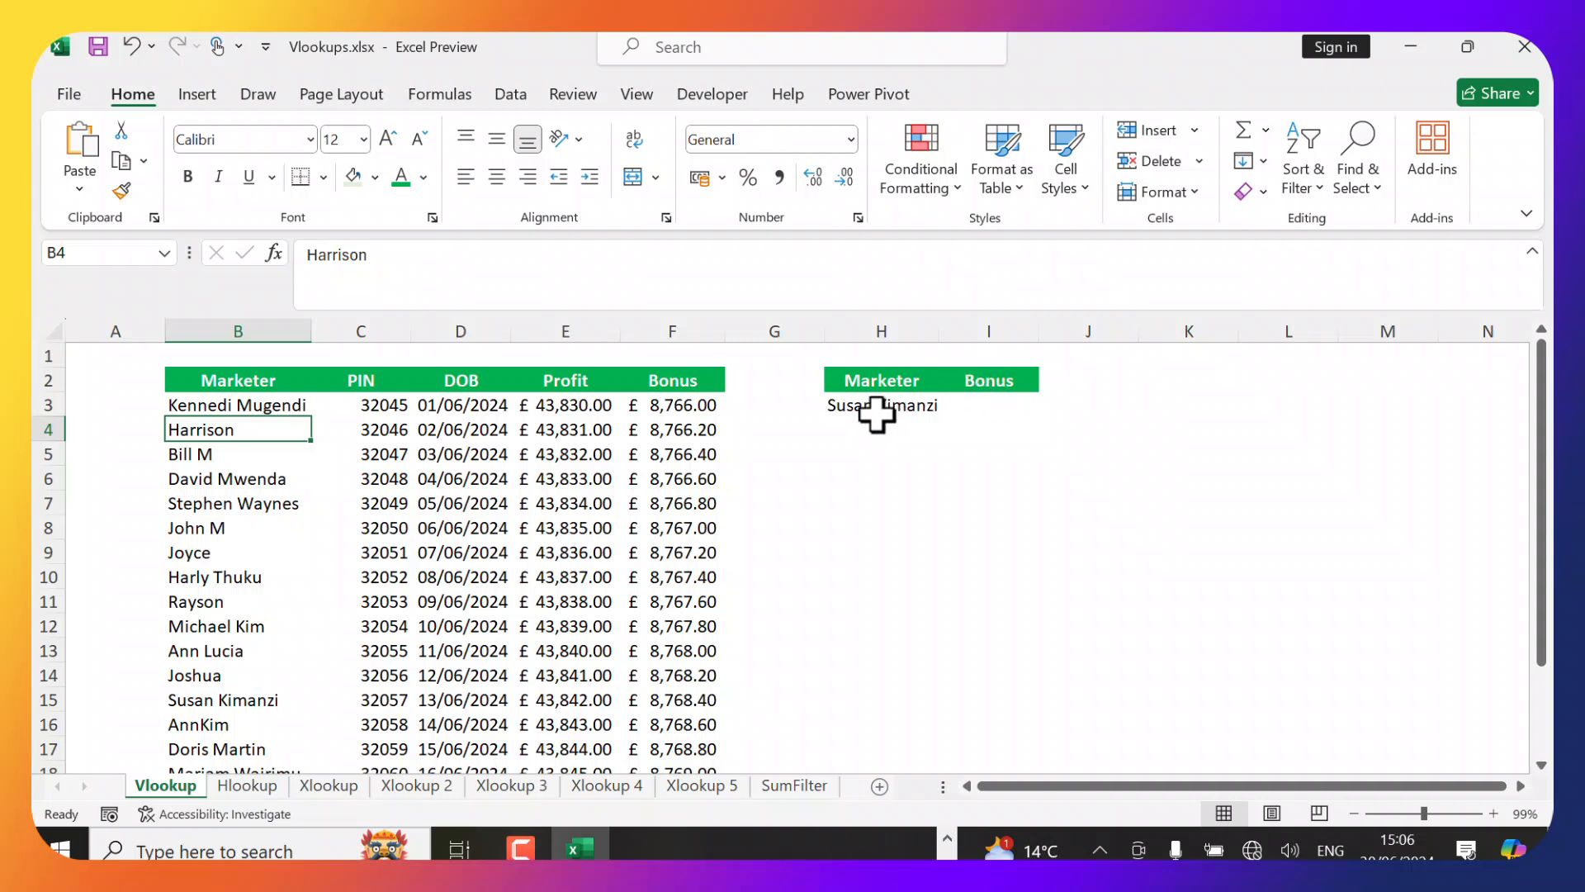
Autofit column H so the marketer name in H3 fits.
{"action": "left_click", "coordinate": [878, 408]}
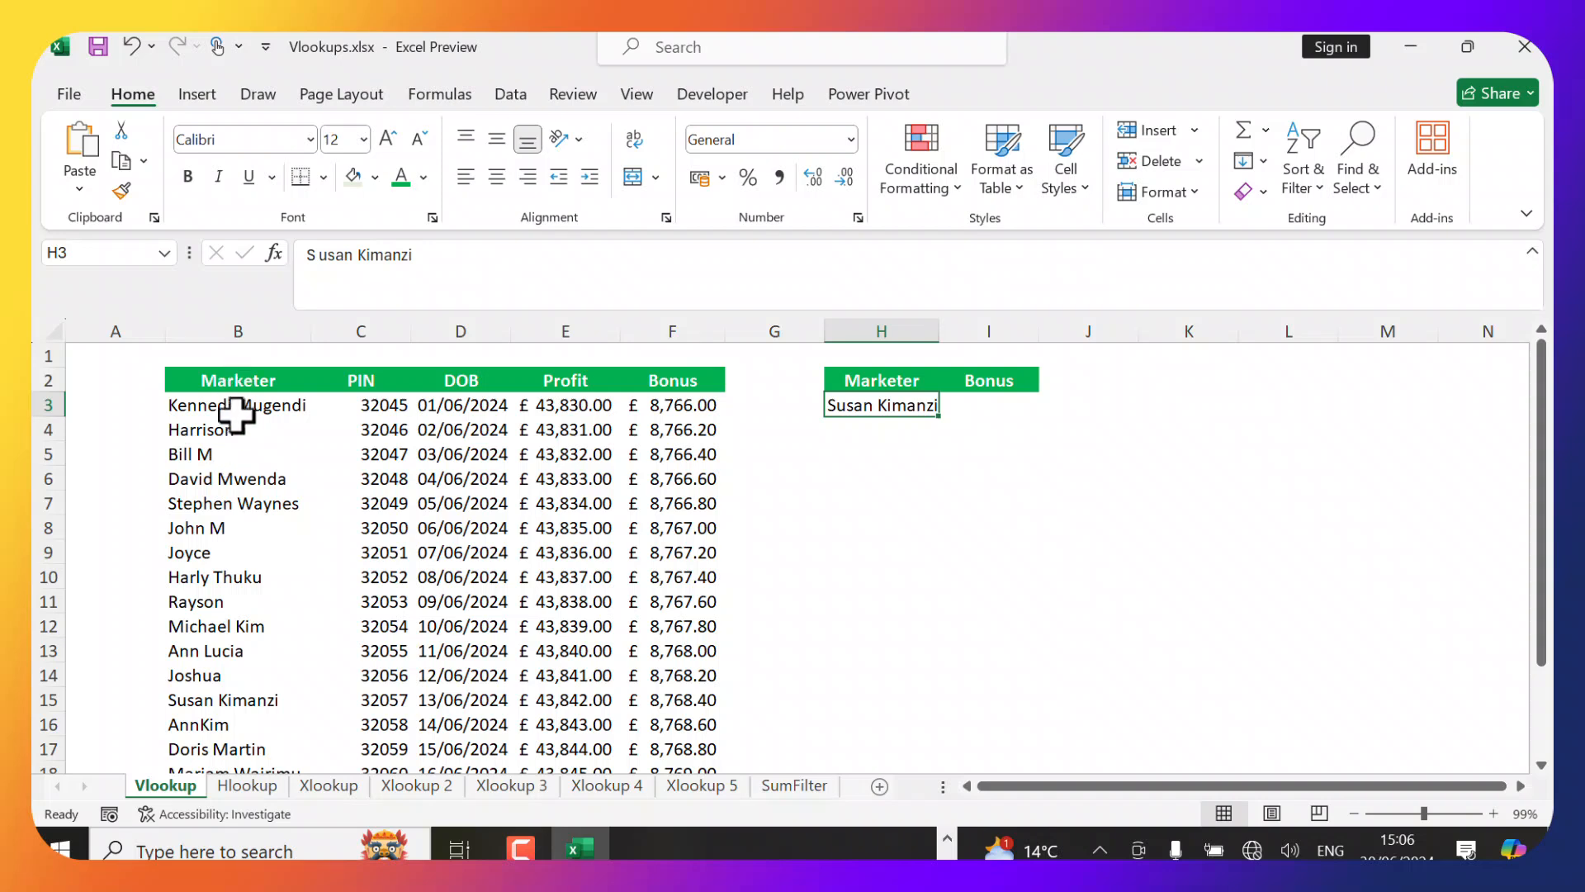
{"action": "left_click", "coordinate": [972, 405]}
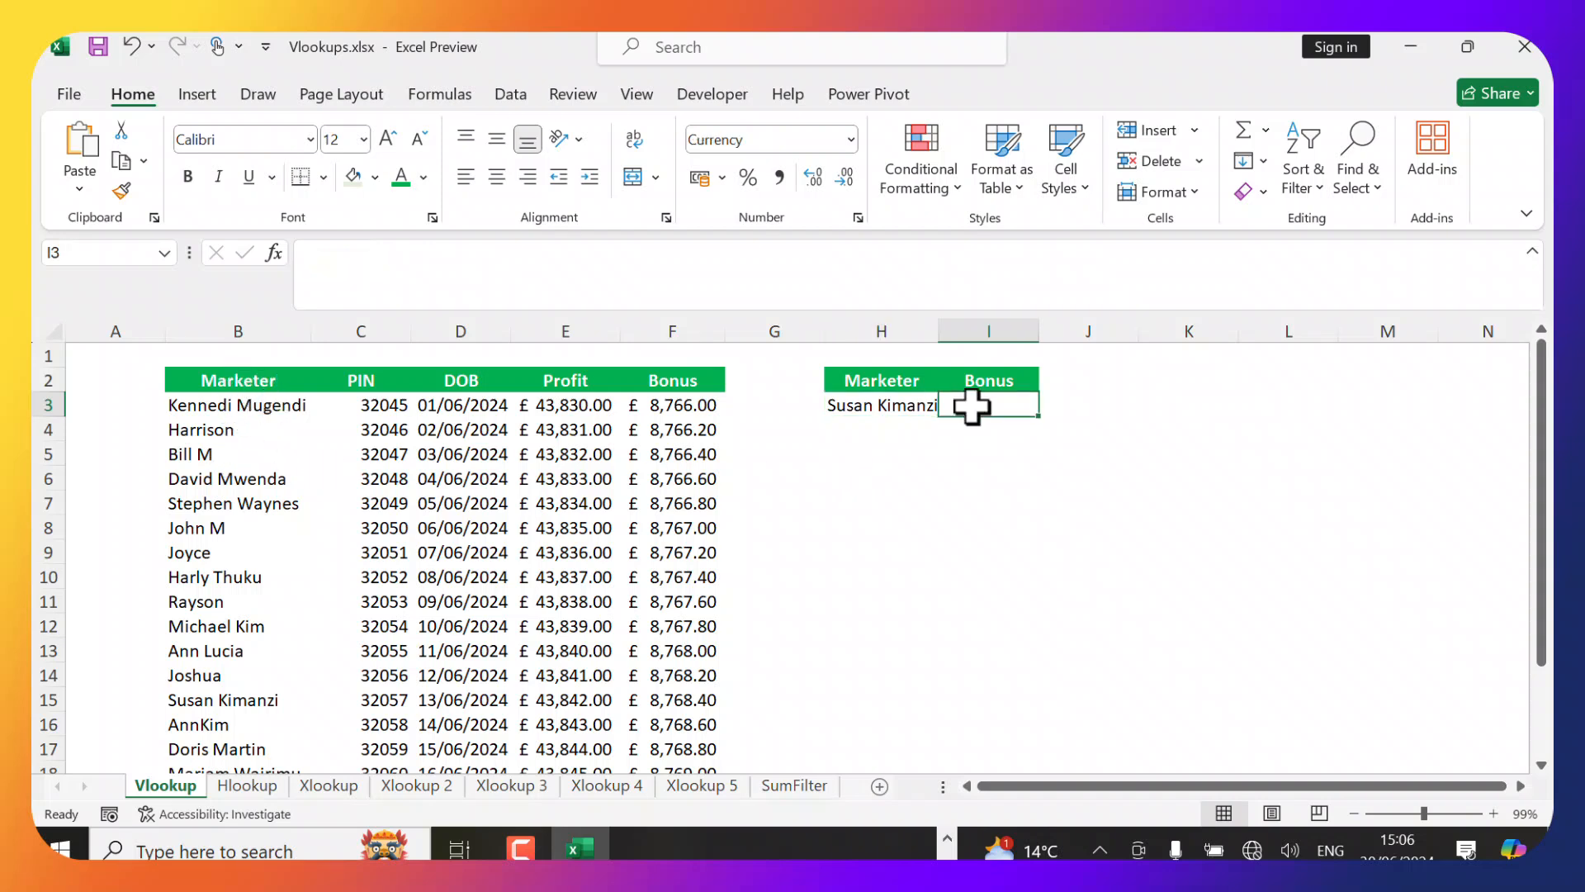
{"action": "double_click", "coordinate": [941, 331]}
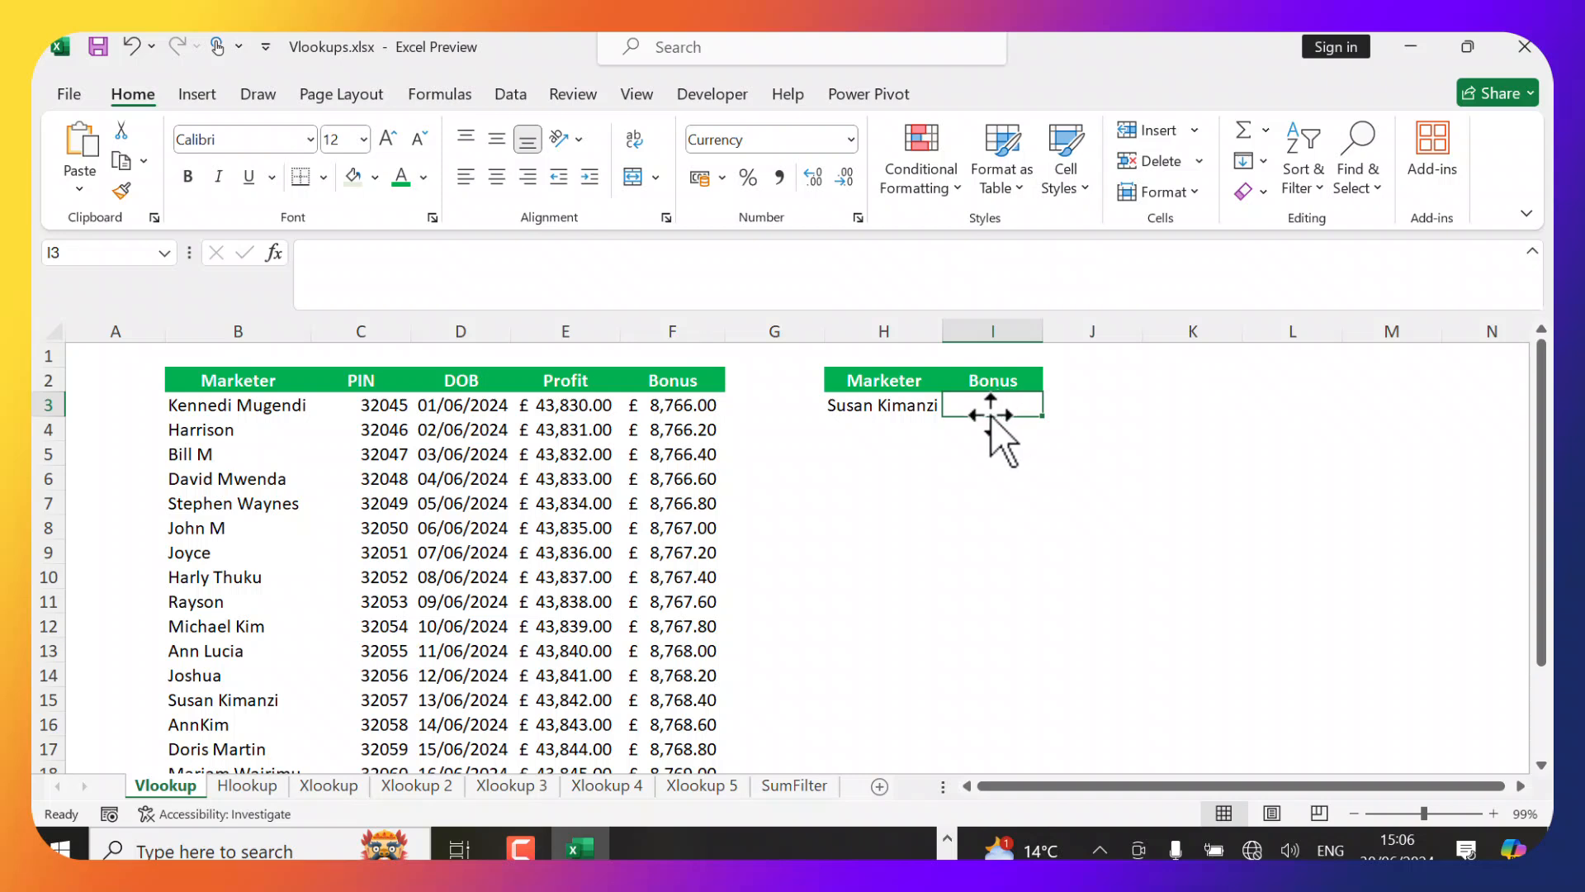
Start a VLOOKUP in I3 that looks up H3 within the table B3:F18.
{"action": "type", "text": "="}
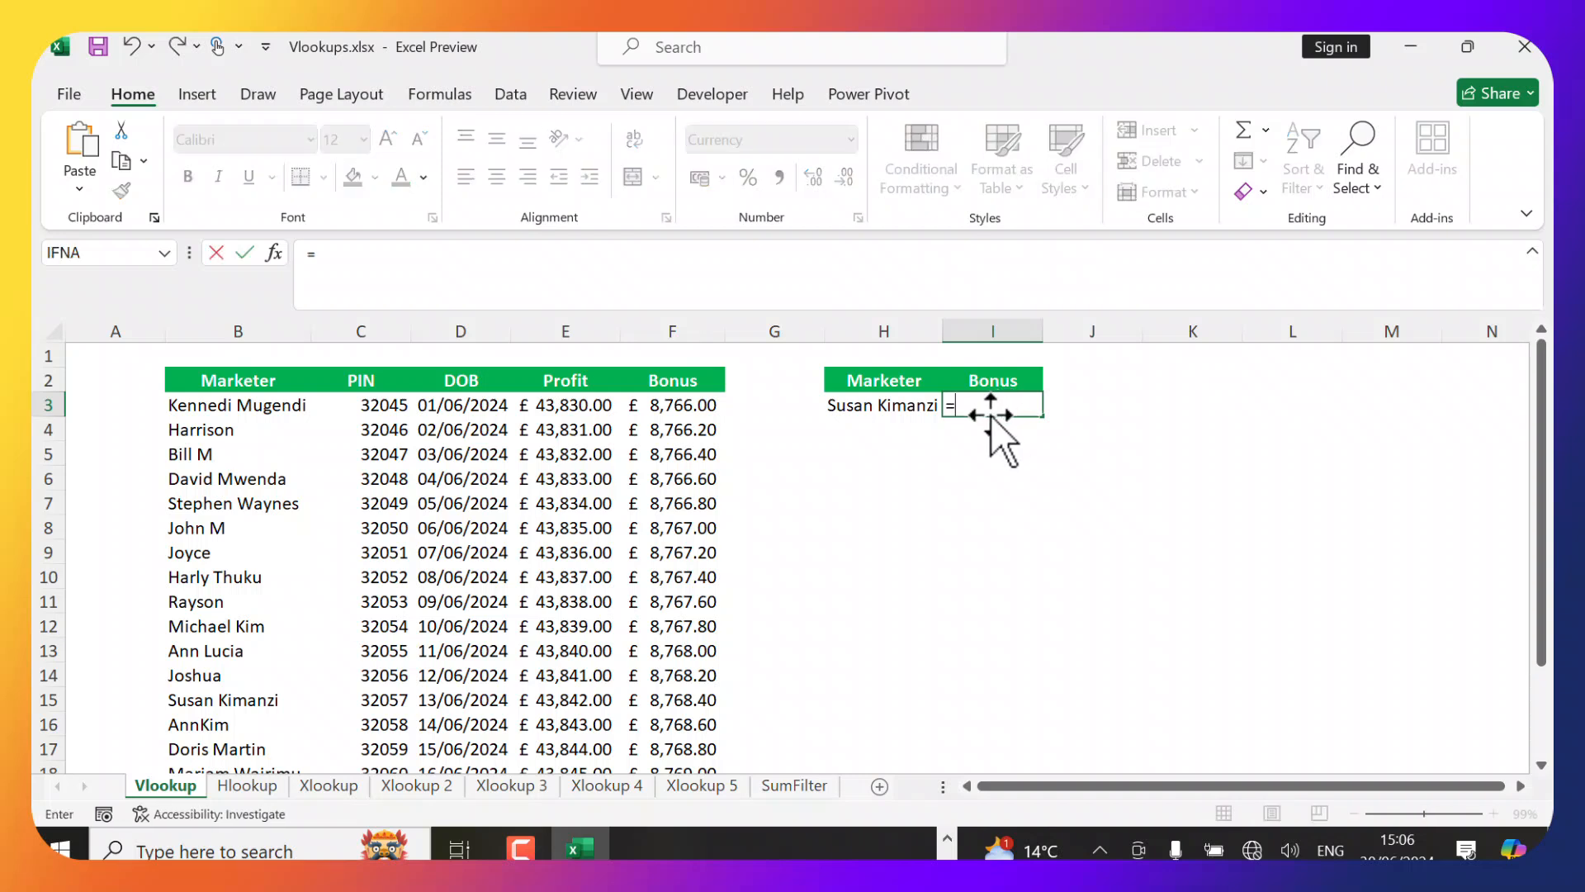
{"action": "type", "text": "vloo"}
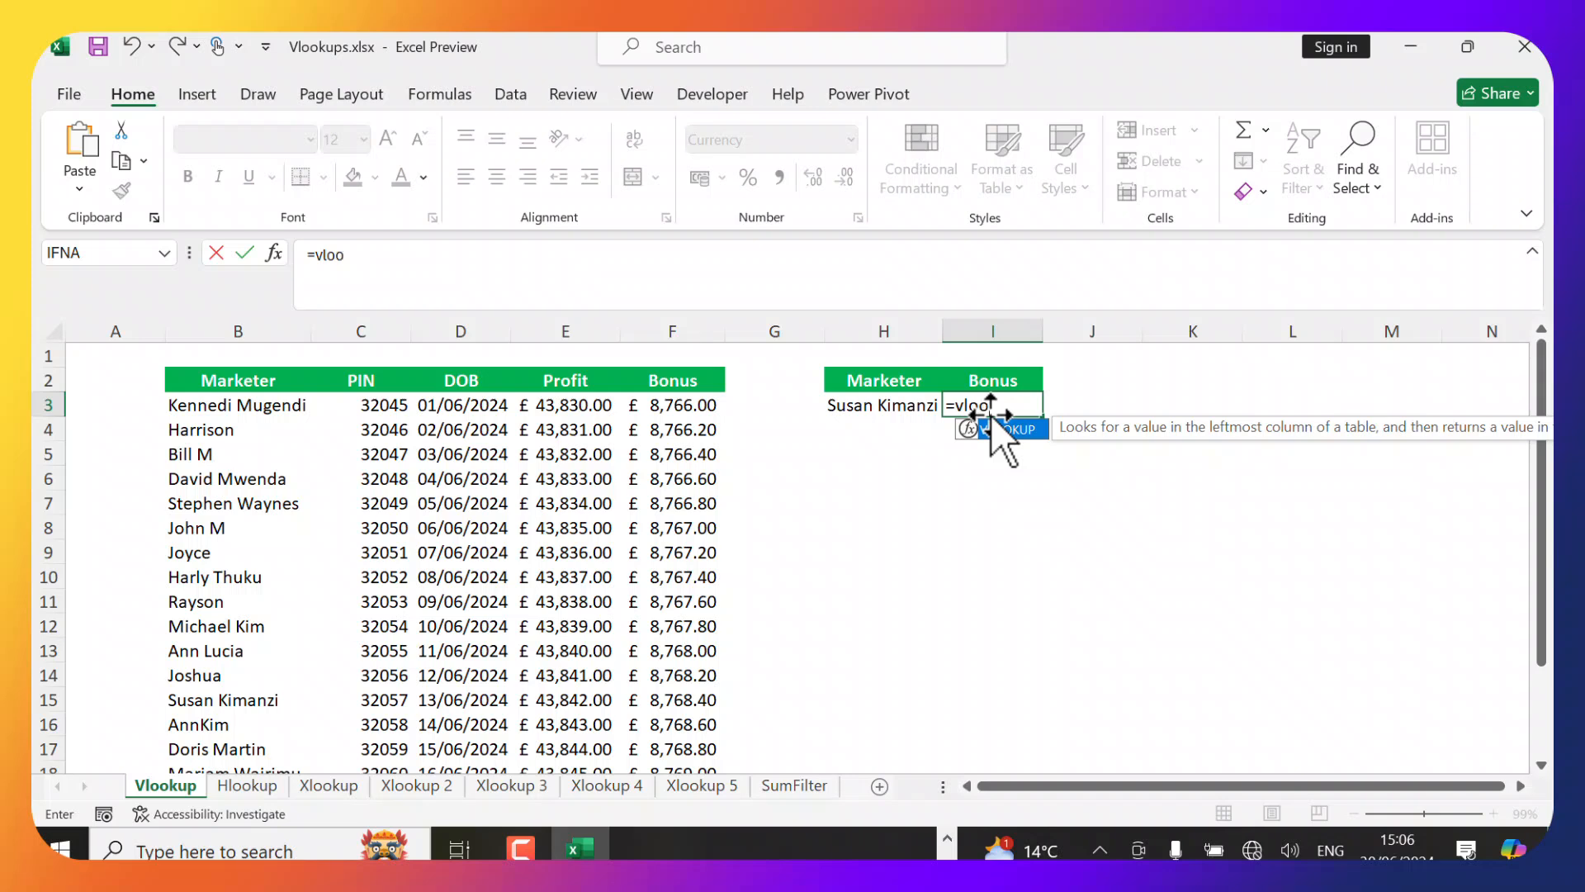
{"action": "key", "text": "Tab"}
{"action": "left_click", "coordinate": [899, 406]}
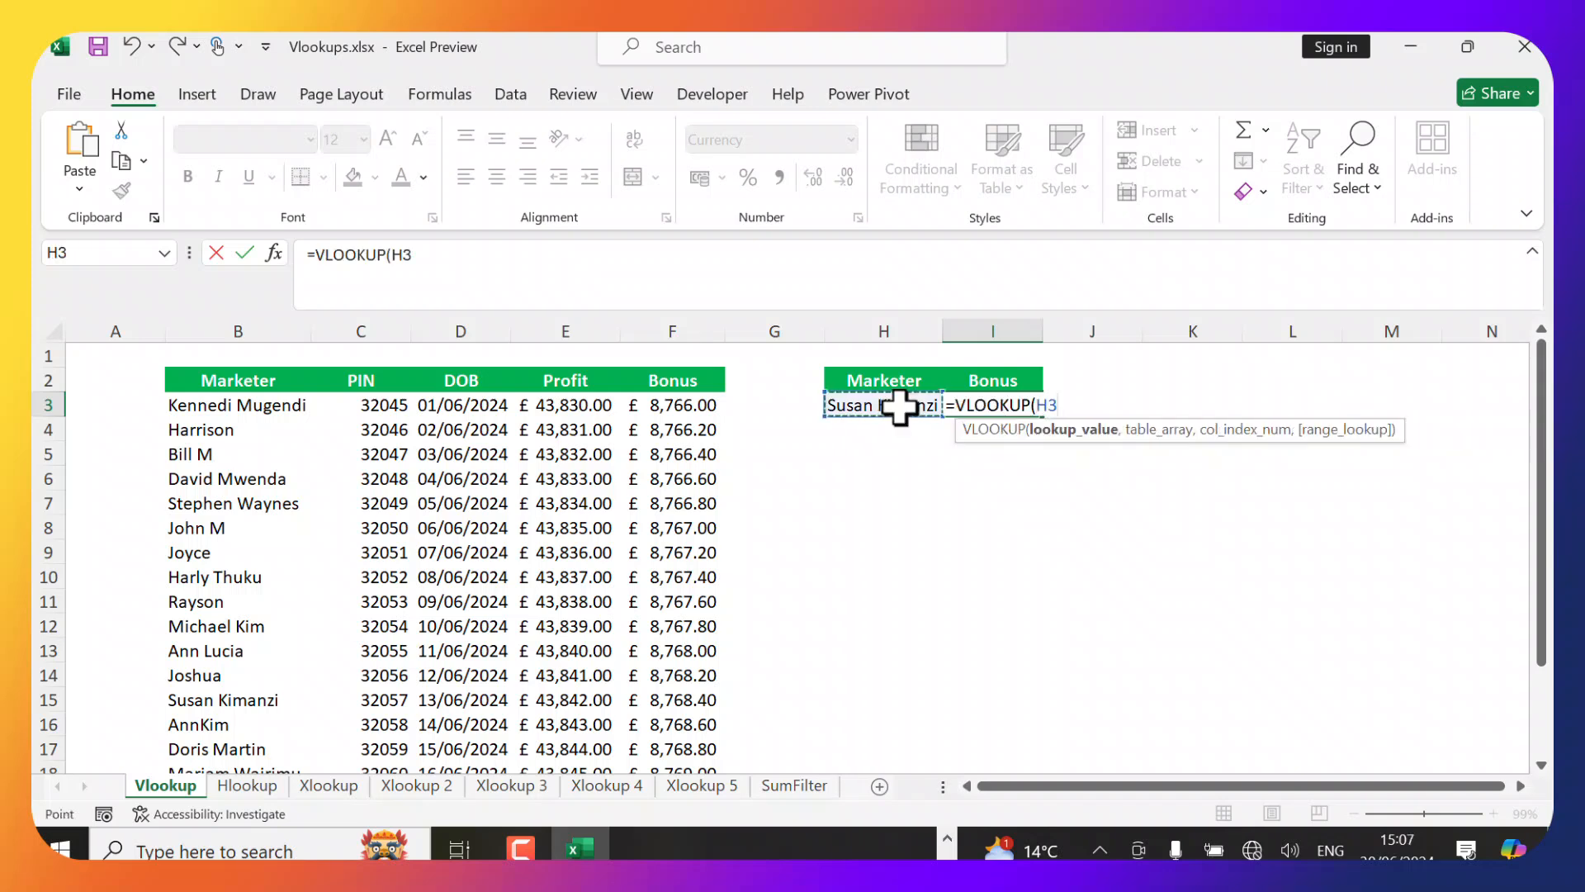
{"action": "type", "text": ","}
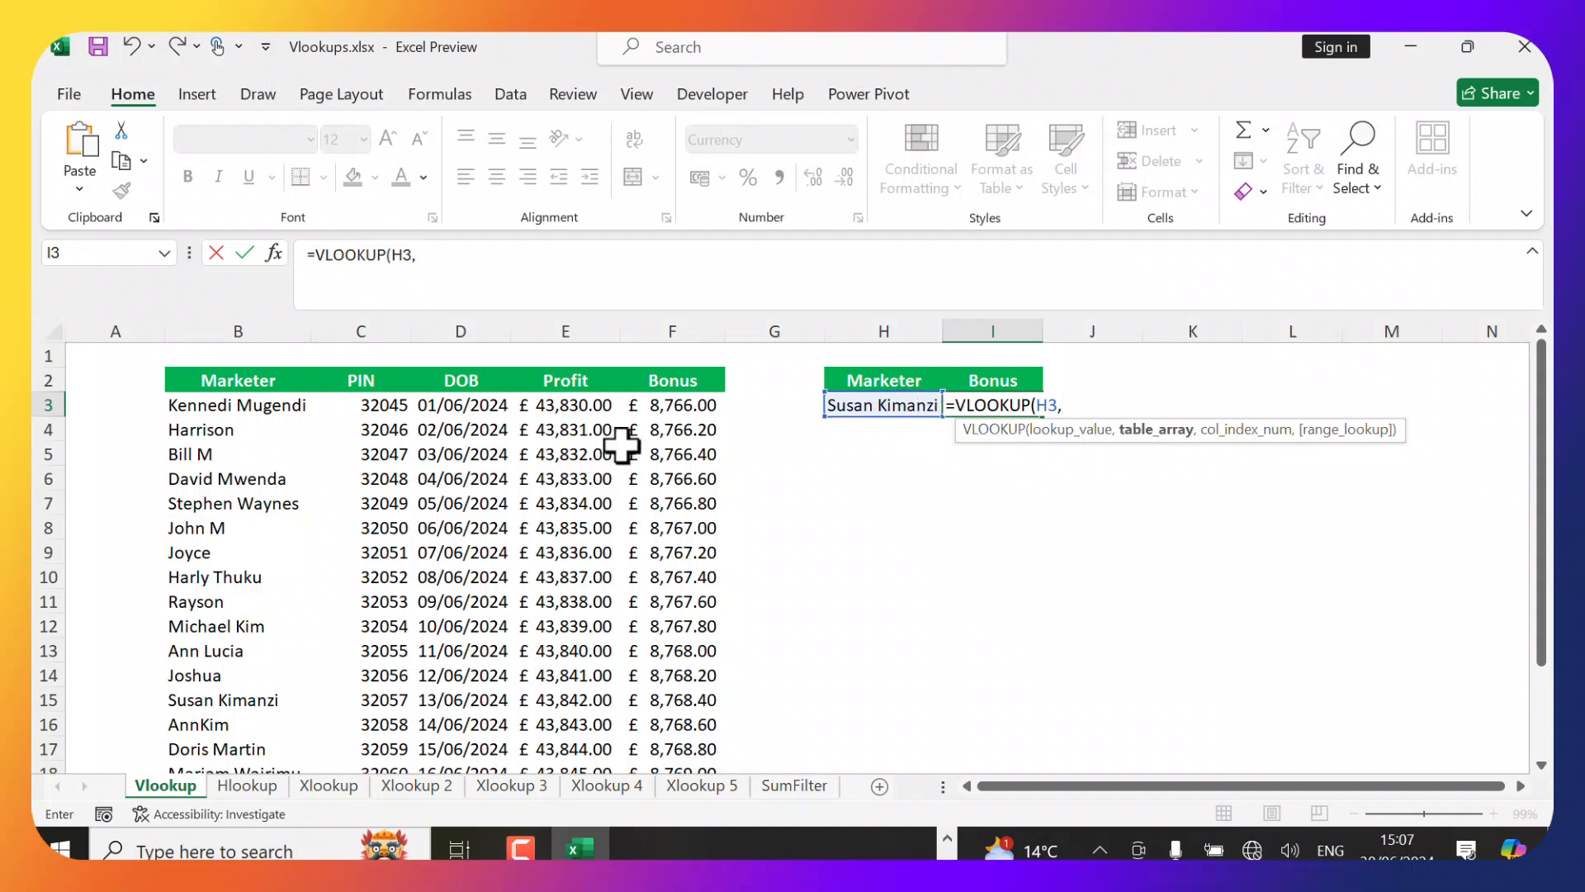
{"action": "left_click", "coordinate": [198, 406]}
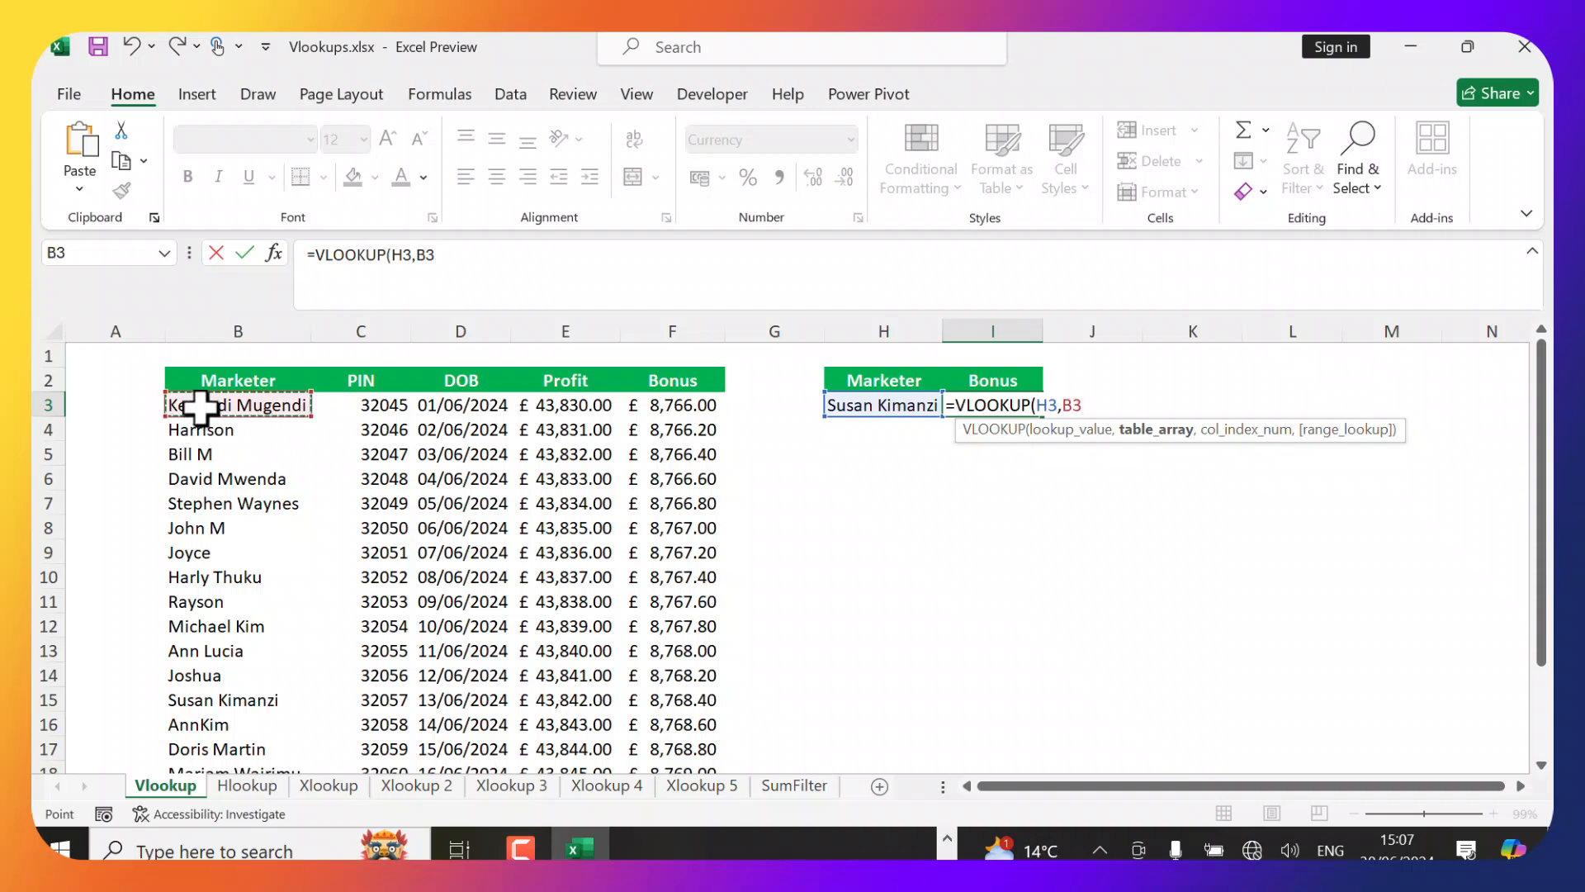
{"action": "key", "text": "ctrl+shift+Right"}
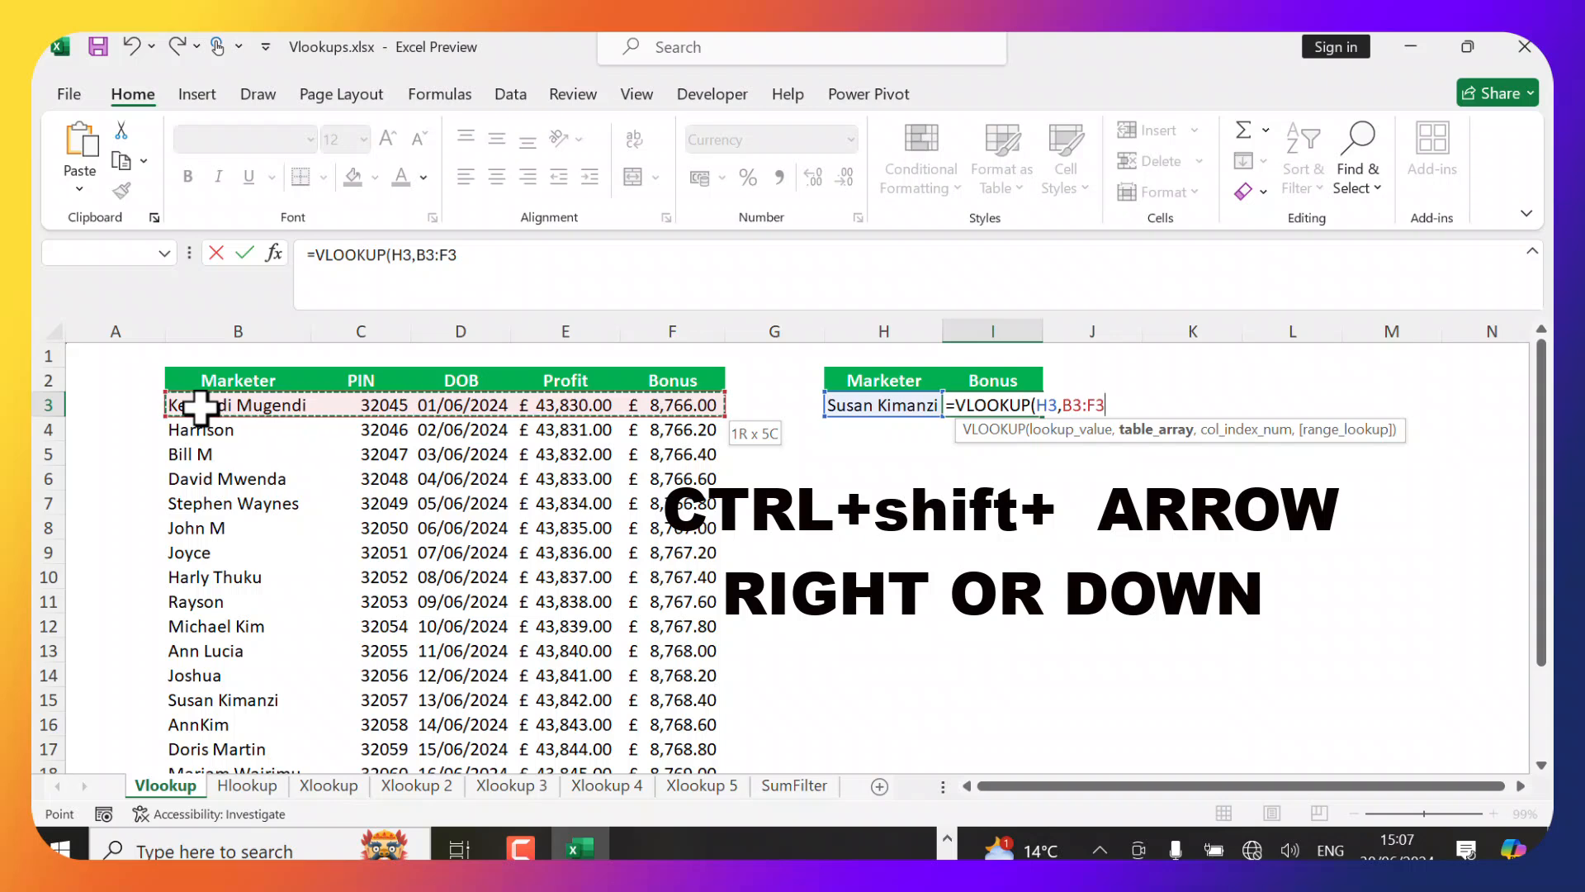
{"action": "key", "text": "ctrl+shift+Down"}
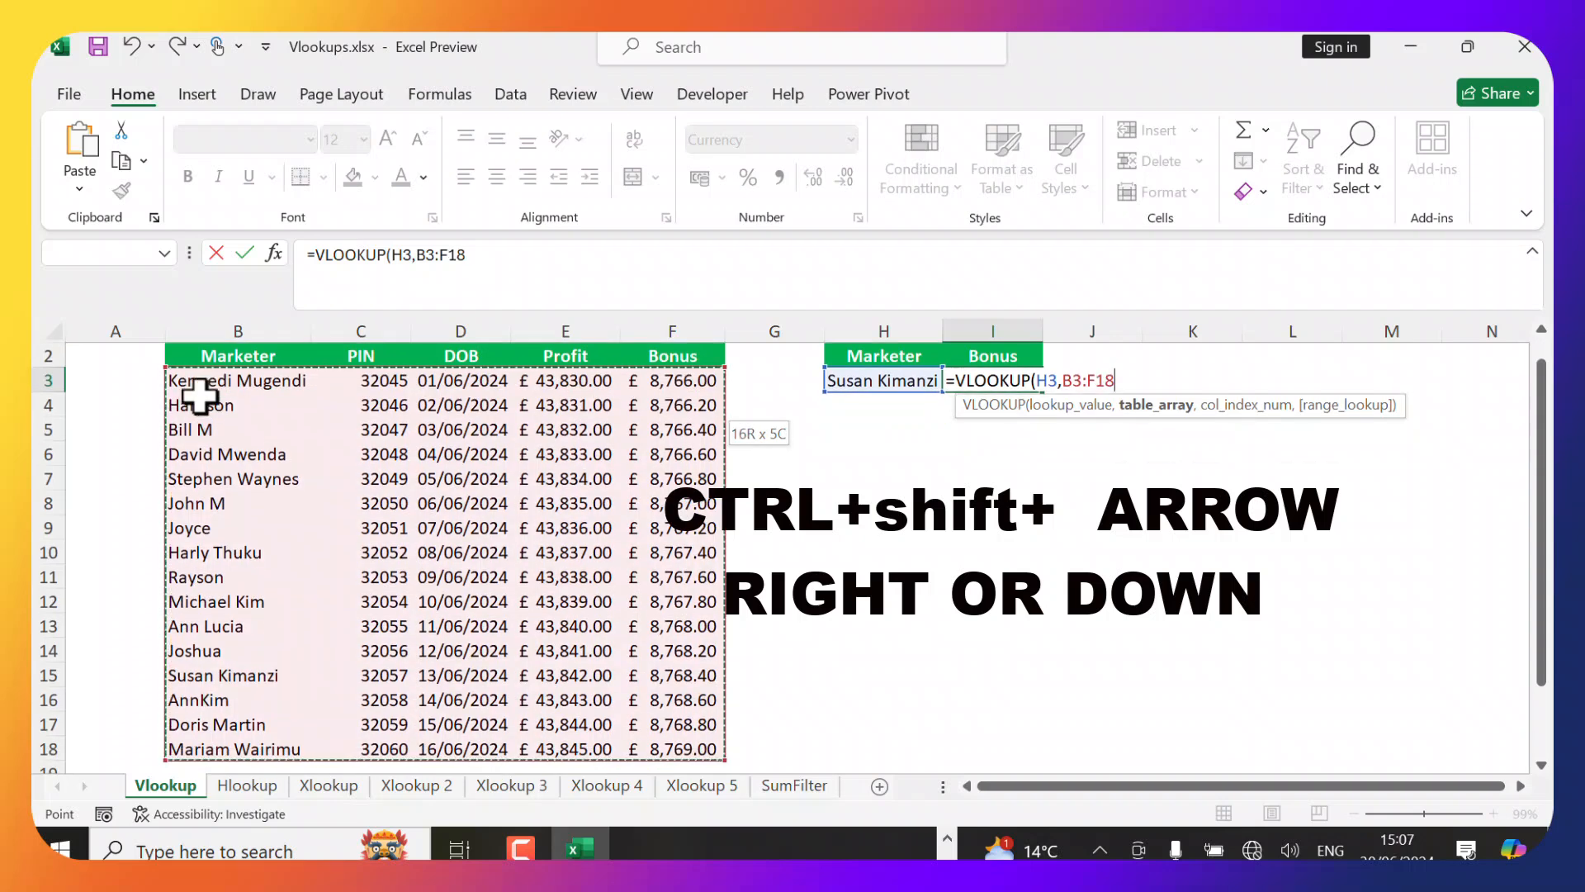
{"action": "type", "text": ","}
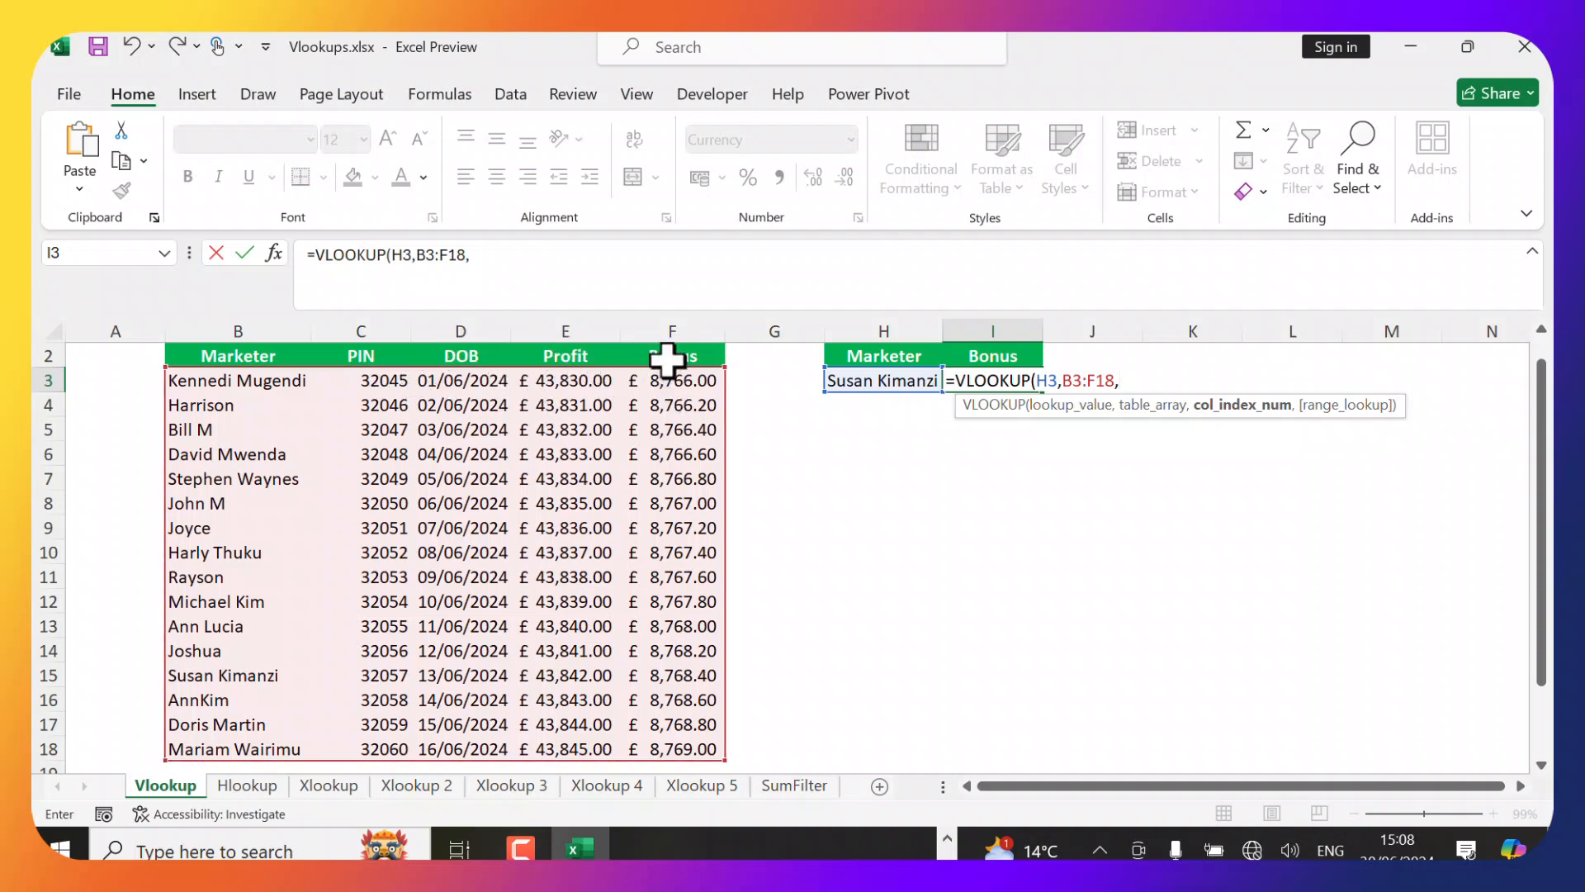
Finish the VLOOKUP with column index 5 and exact match False, then compare the result with the bonus in F15.
{"action": "type", "text": "5,"}
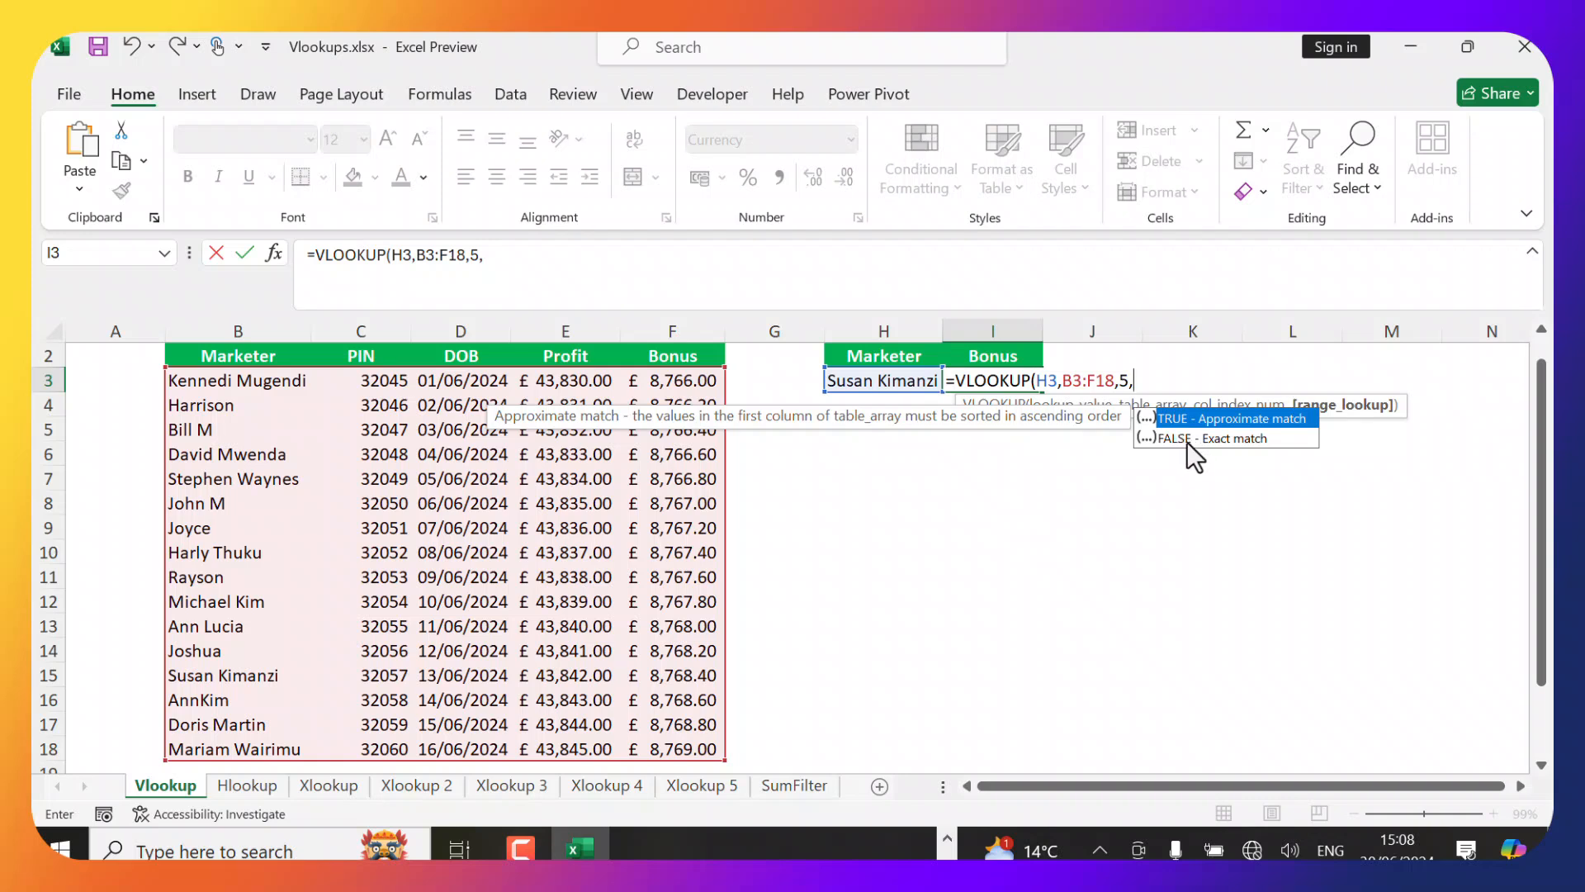
{"action": "type", "text": "False"}
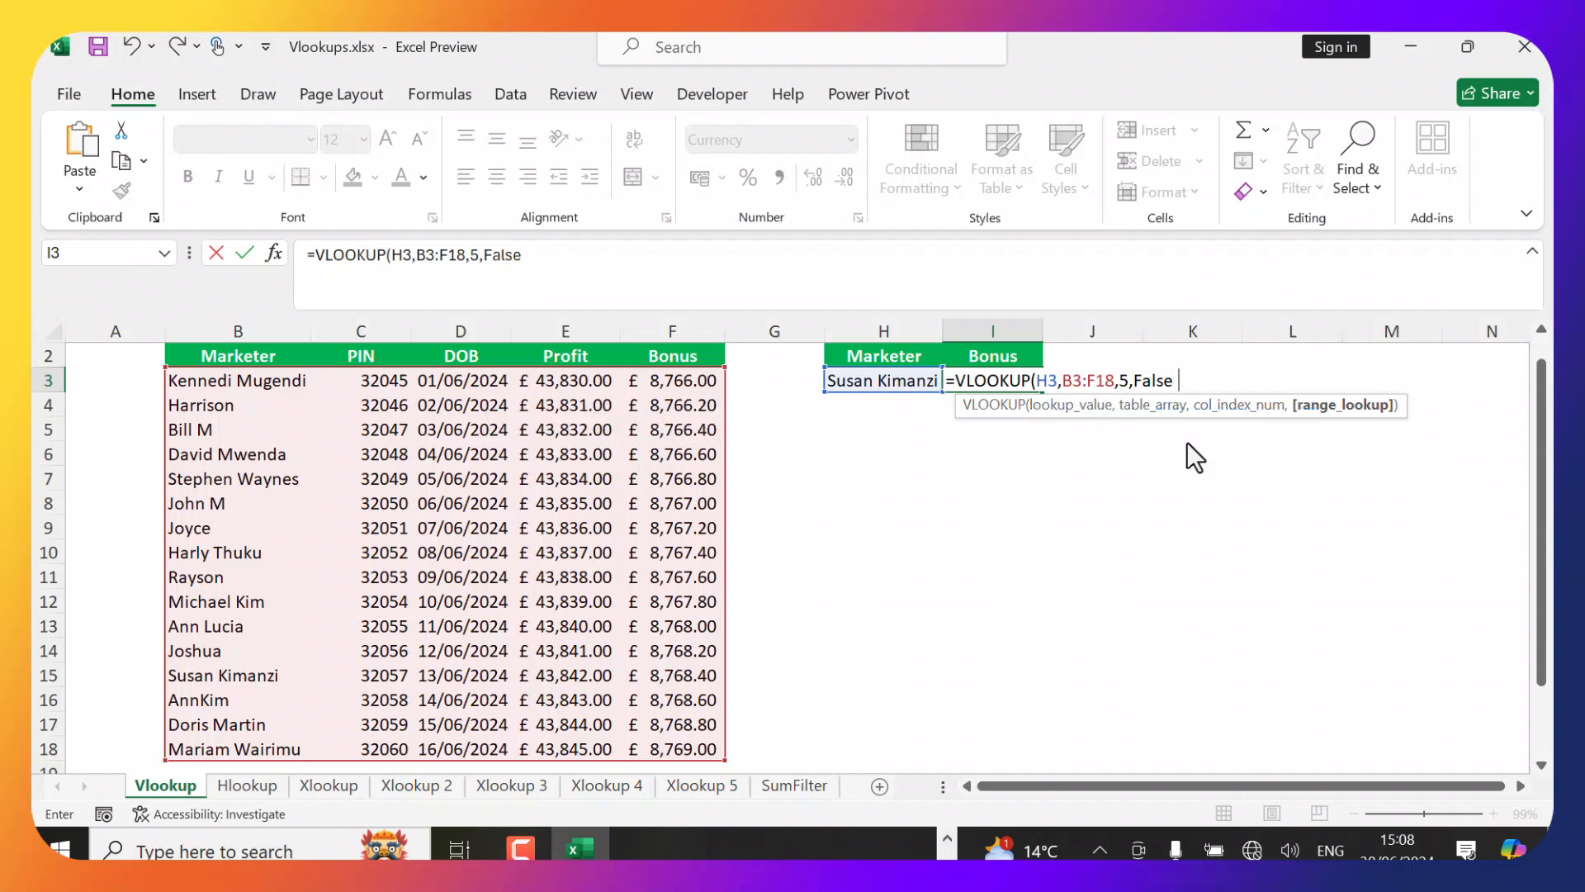
{"action": "type", "text": ")"}
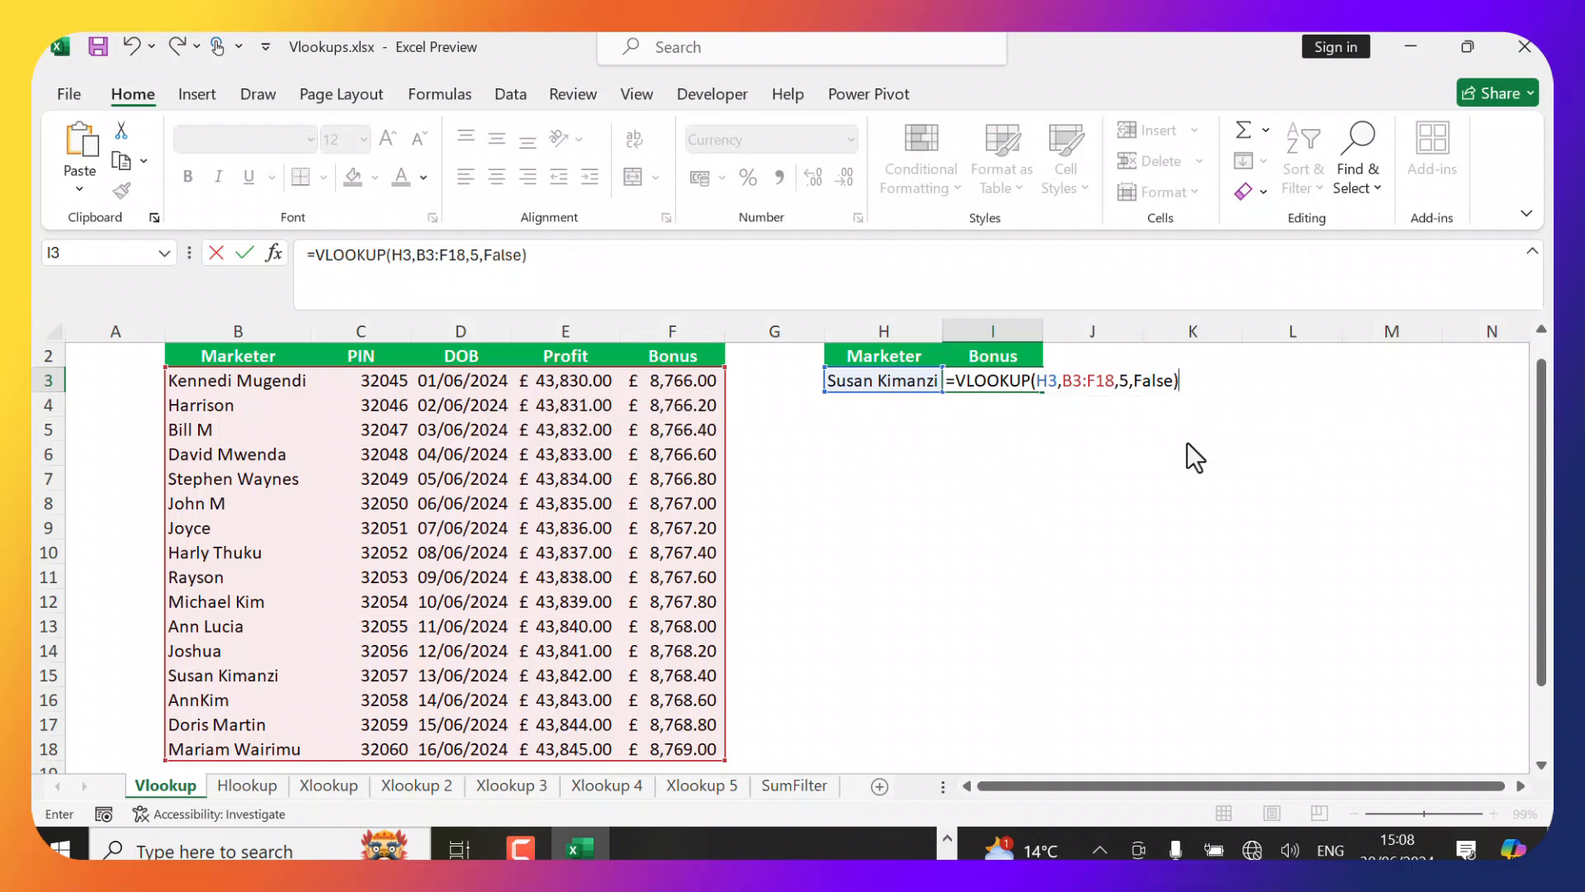
{"action": "key", "text": "Return"}
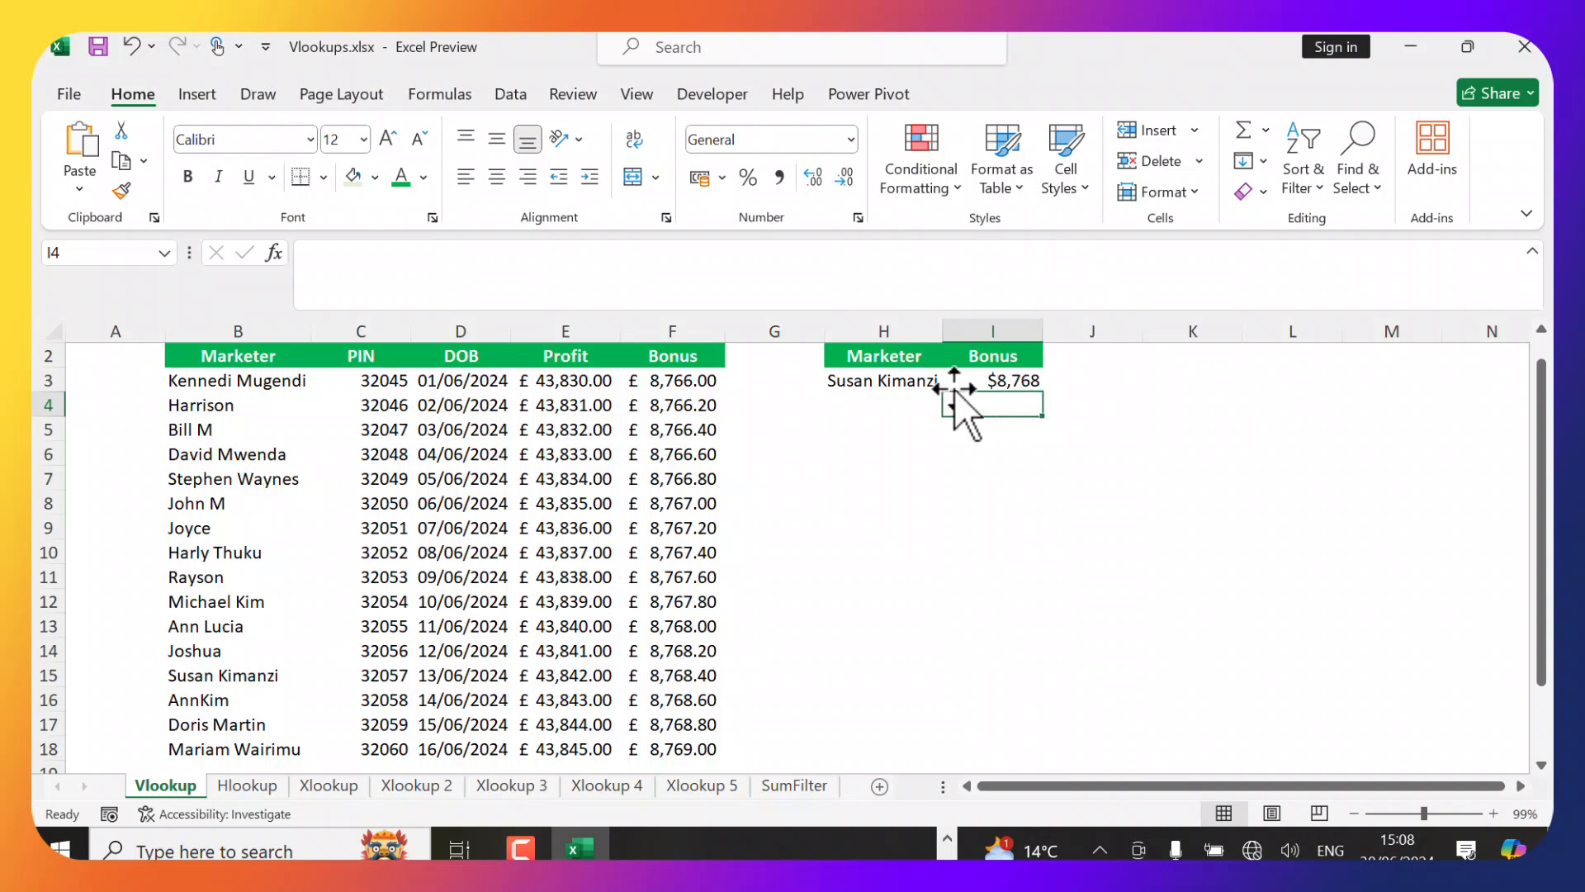
{"action": "left_click", "coordinate": [993, 381]}
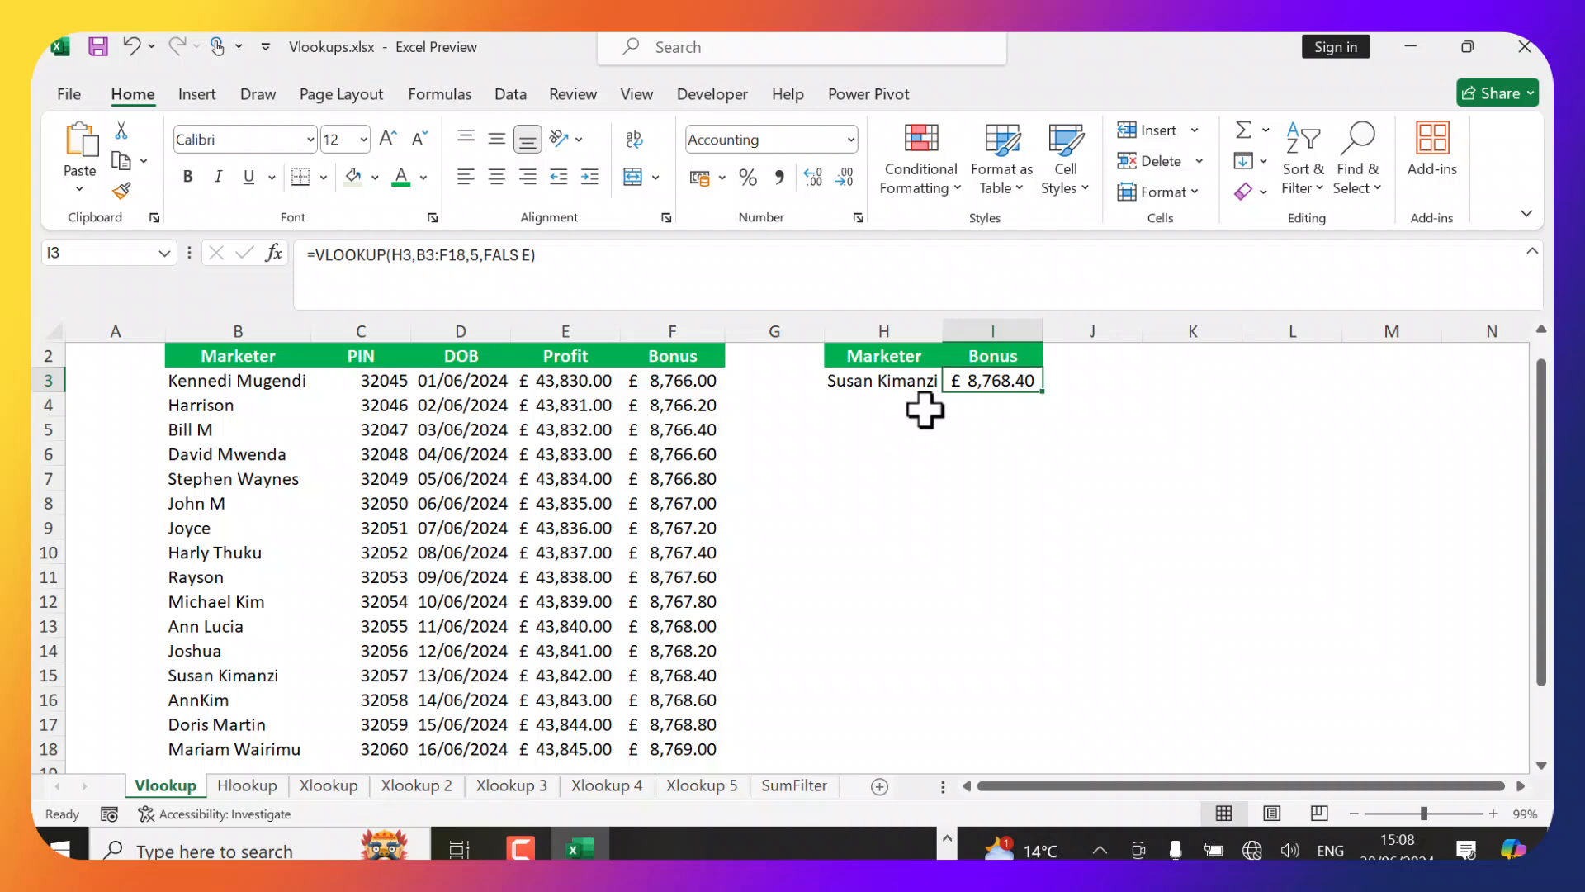
{"action": "left_click", "coordinate": [682, 675]}
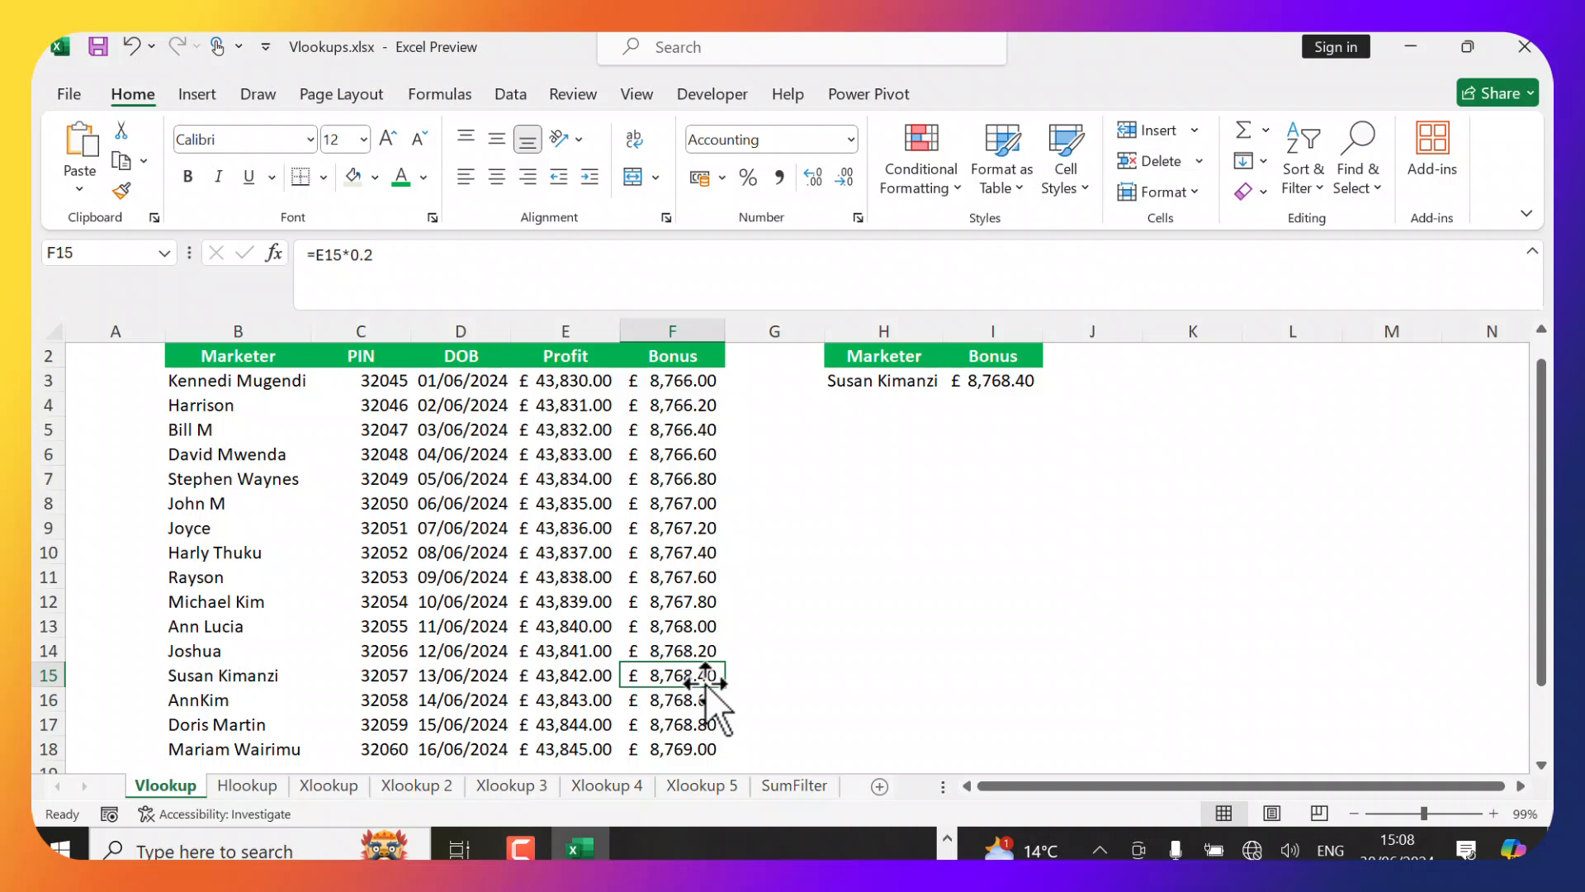
Switch to the Hlookup sheet and autofit column B to fit the marketer name.
{"action": "left_click", "coordinate": [244, 786]}
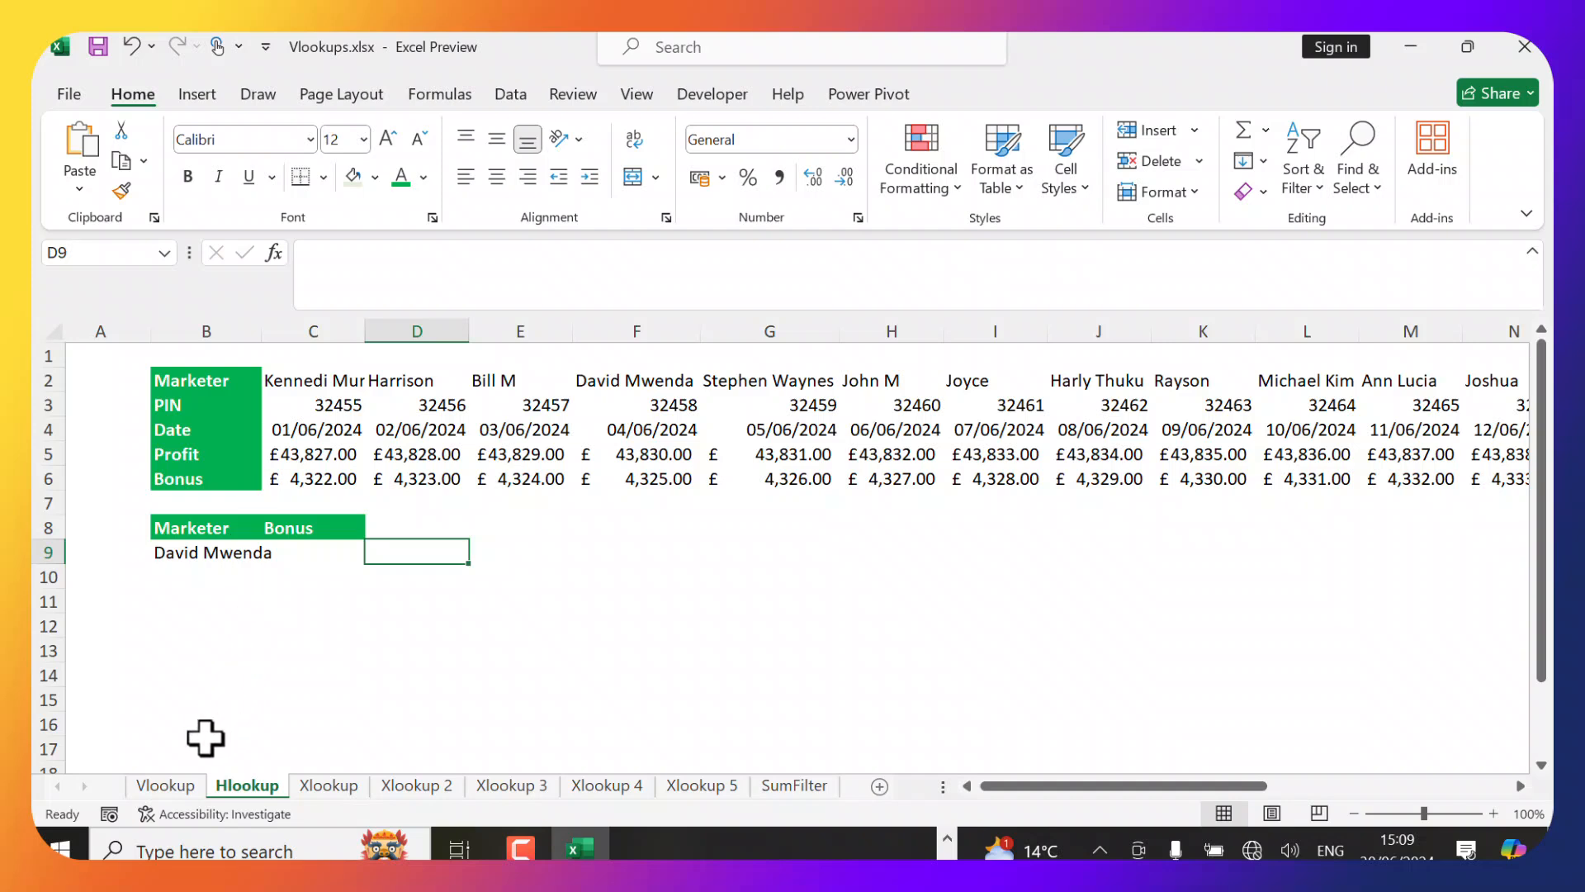
{"action": "left_click", "coordinate": [225, 576]}
{"action": "left_click", "coordinate": [233, 552]}
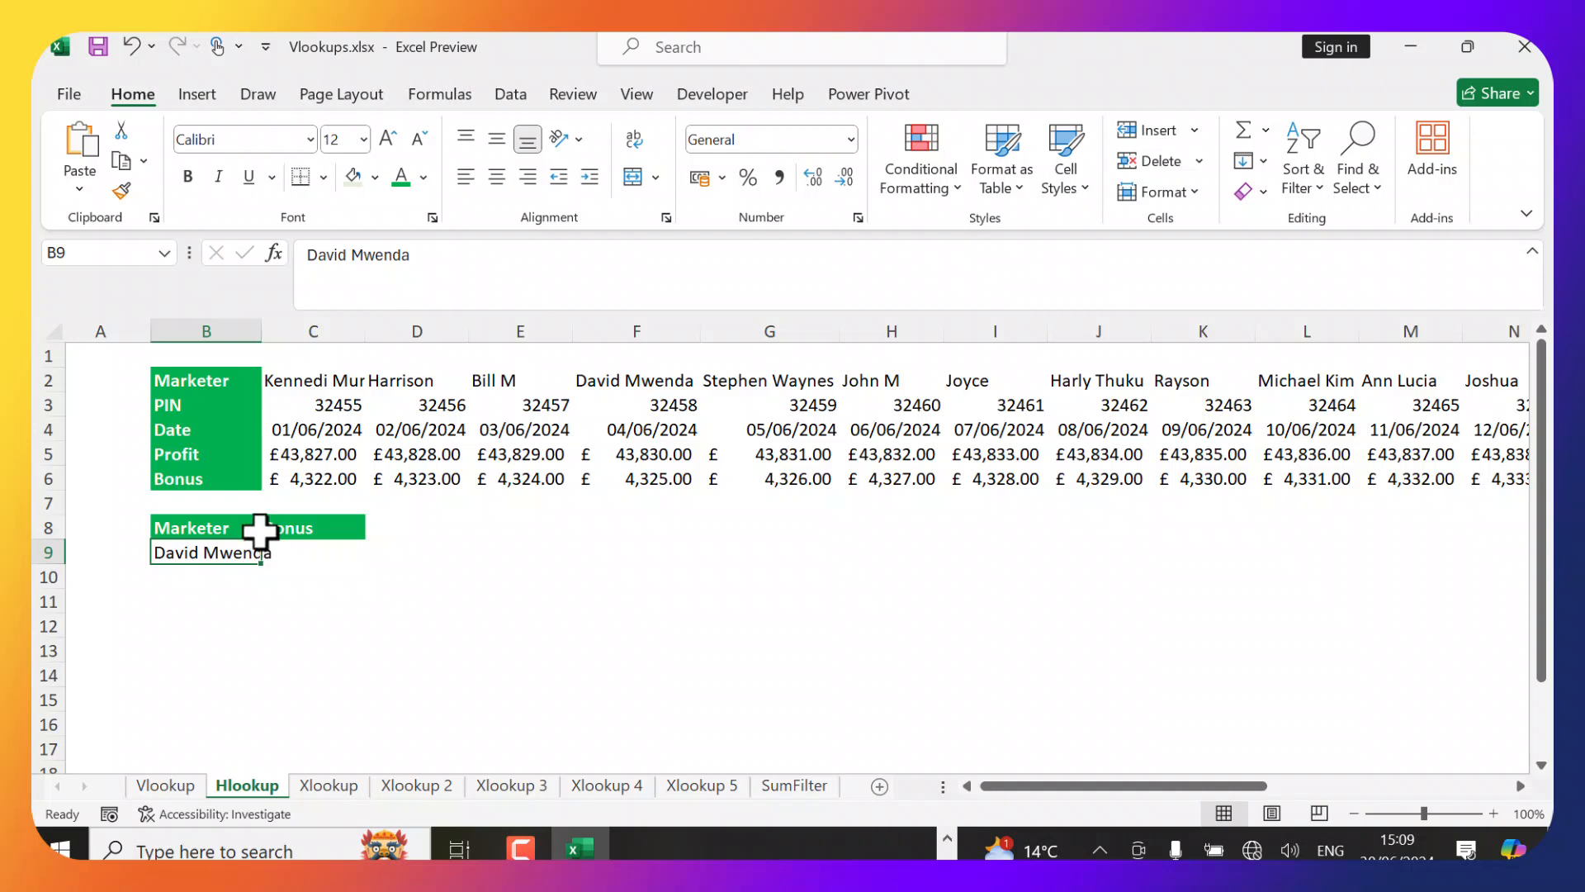
{"action": "double_click", "coordinate": [262, 331]}
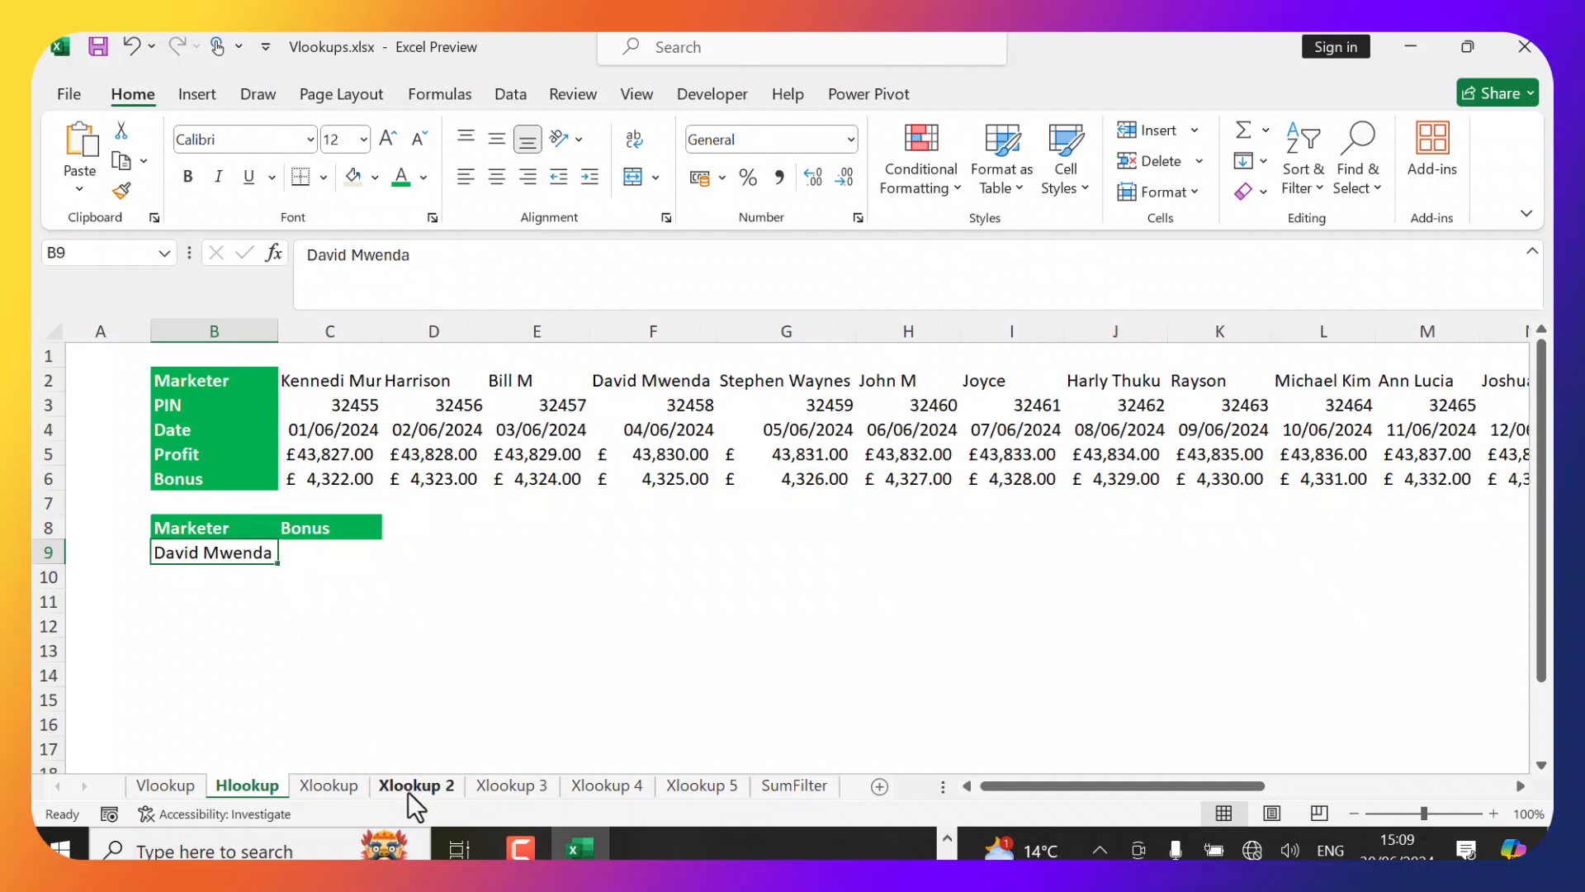
Start an HLOOKUP in C9 that looks up B9 within the table C2:Q6.
{"action": "left_click", "coordinate": [348, 553]}
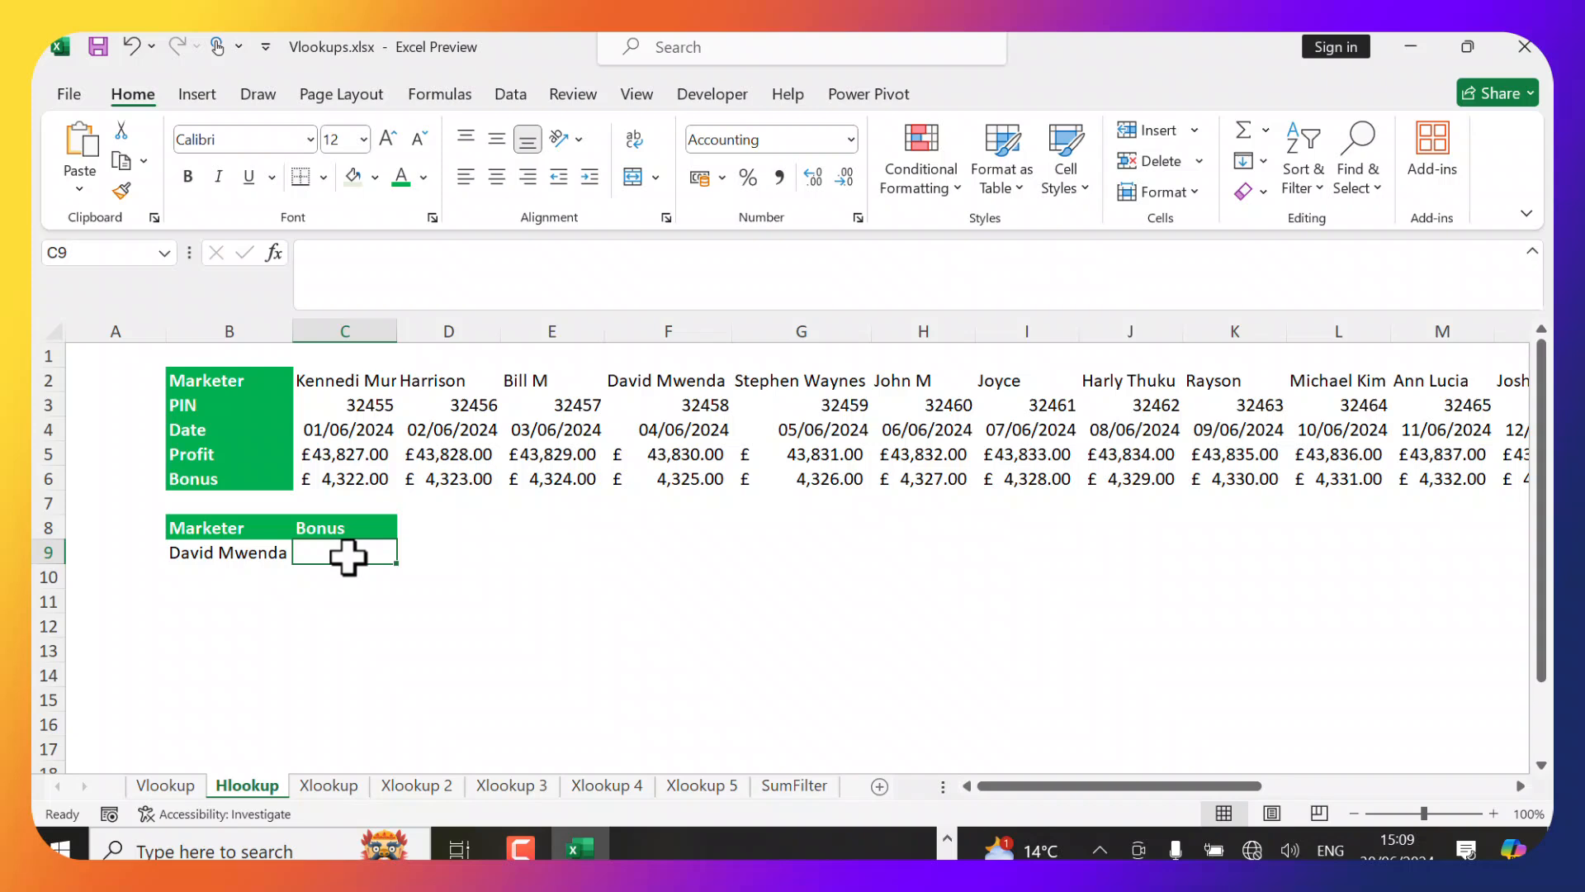
{"action": "type", "text": "="}
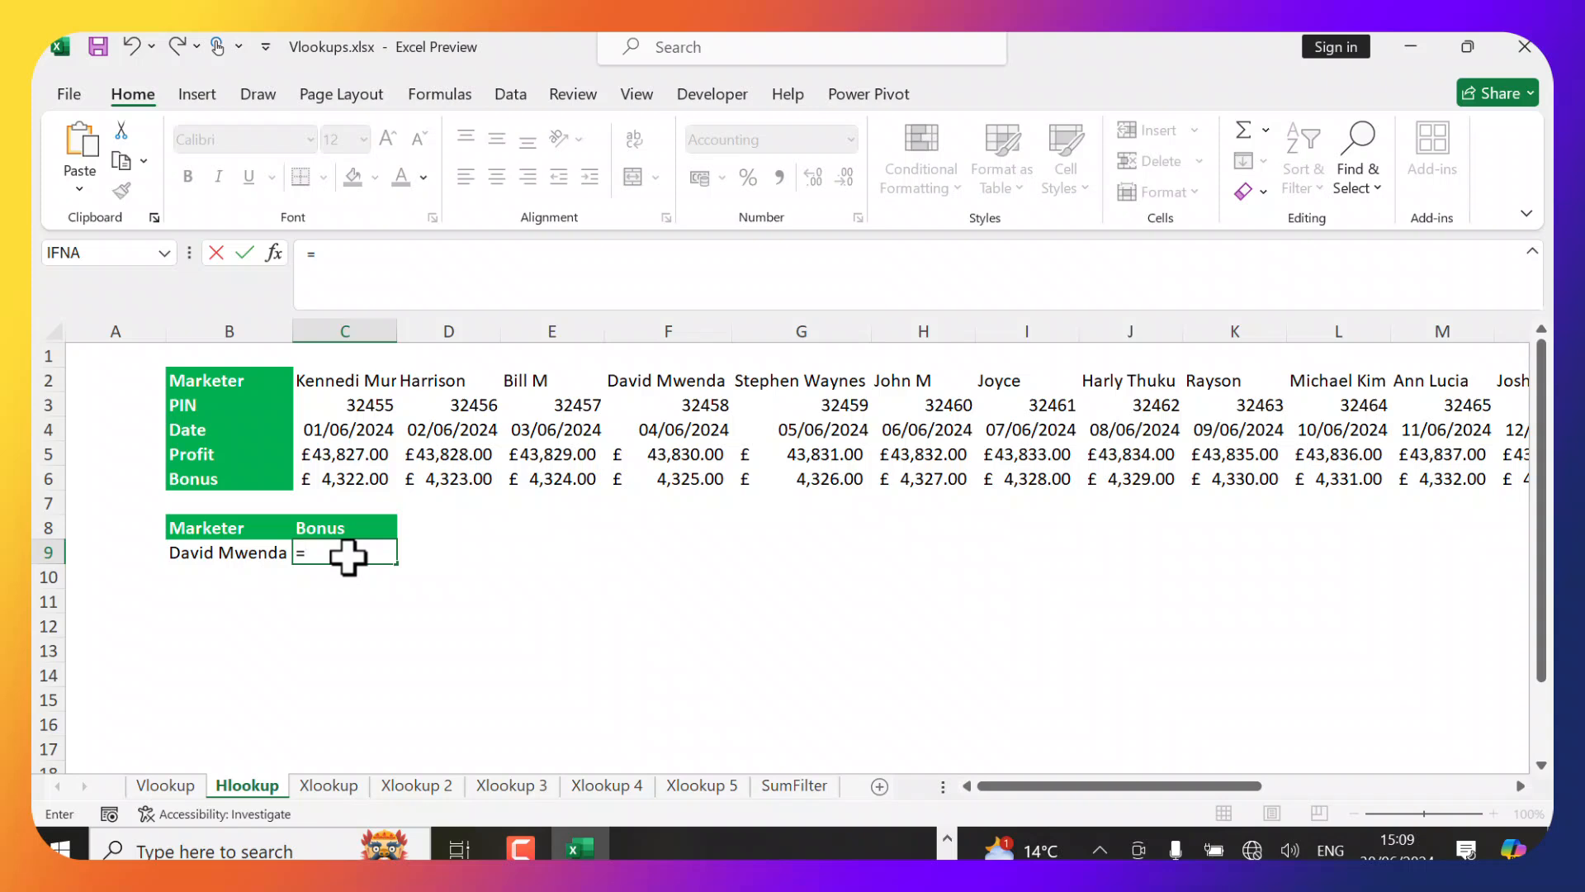
{"action": "type", "text": "hloo"}
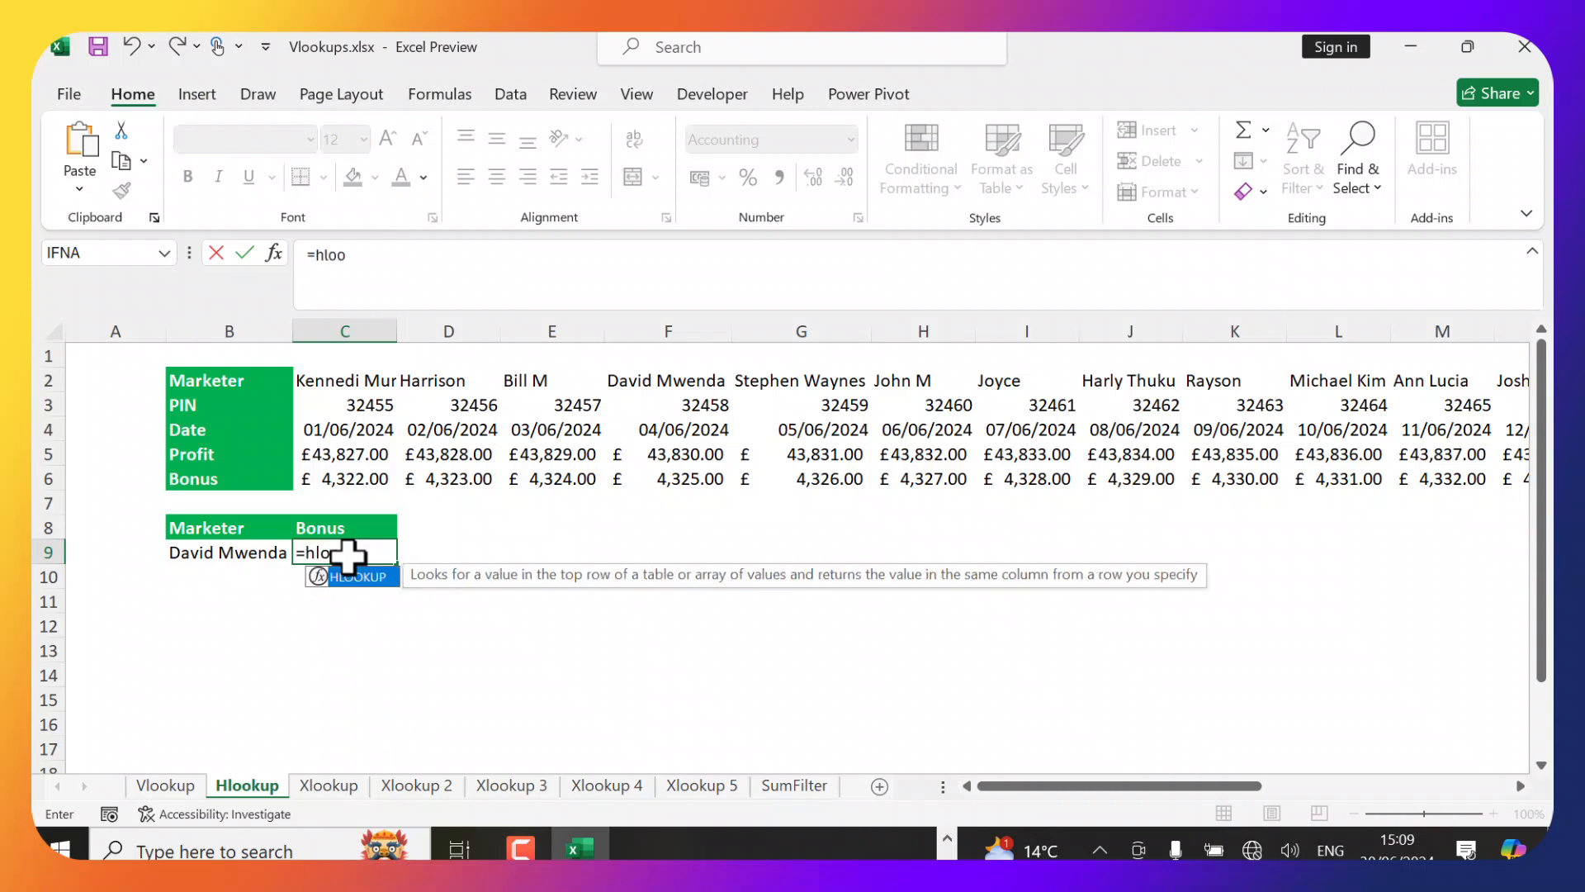
{"action": "key", "text": "Tab"}
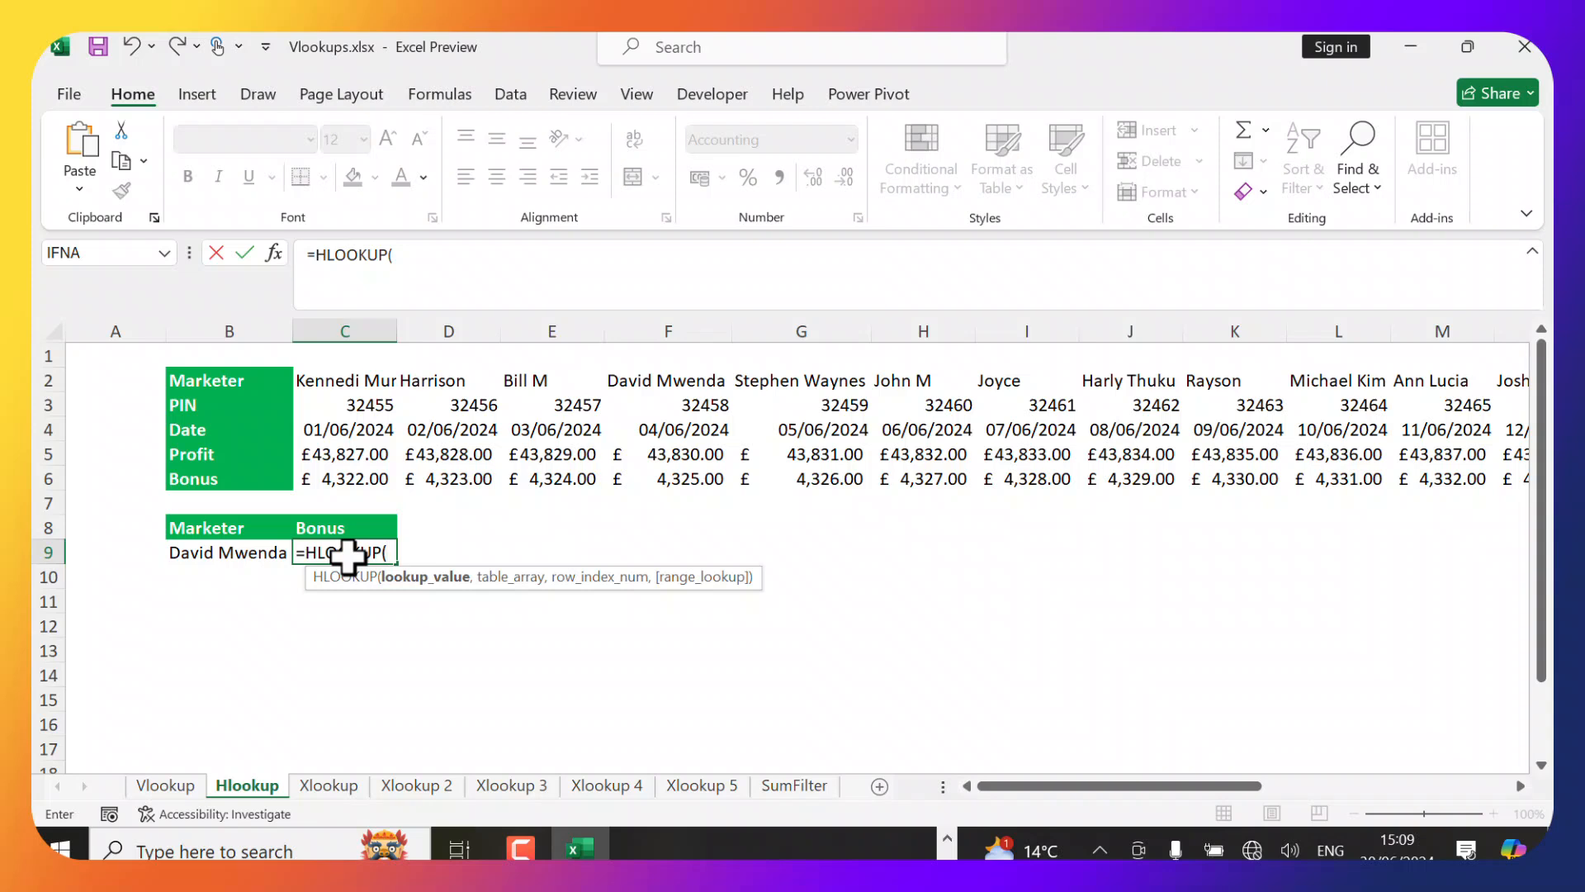
{"action": "left_click", "coordinate": [246, 555]}
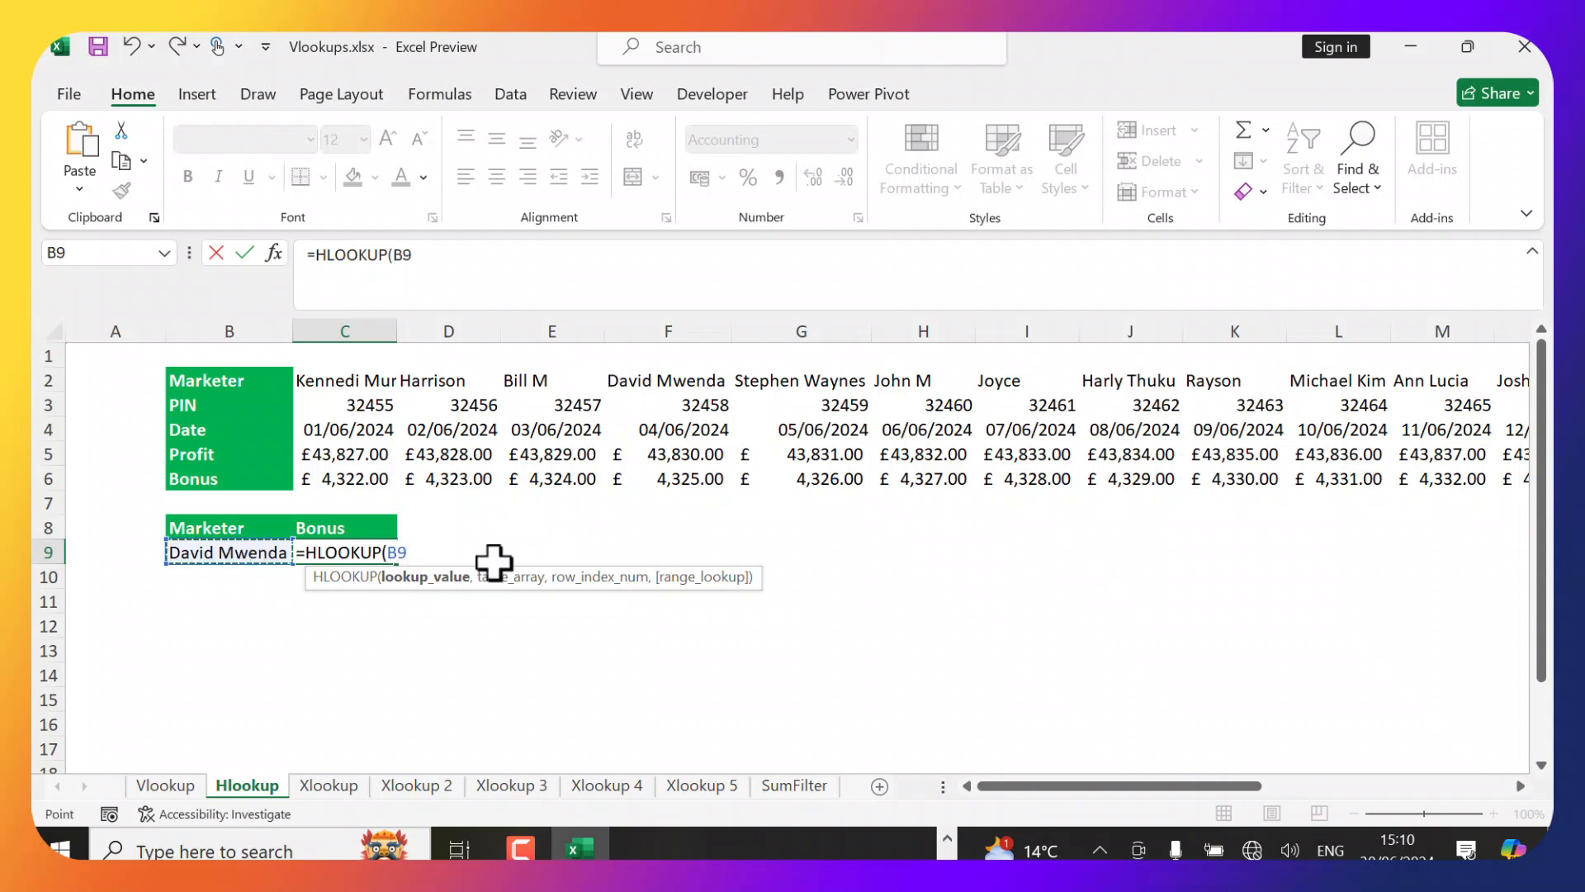
{"action": "type", "text": ","}
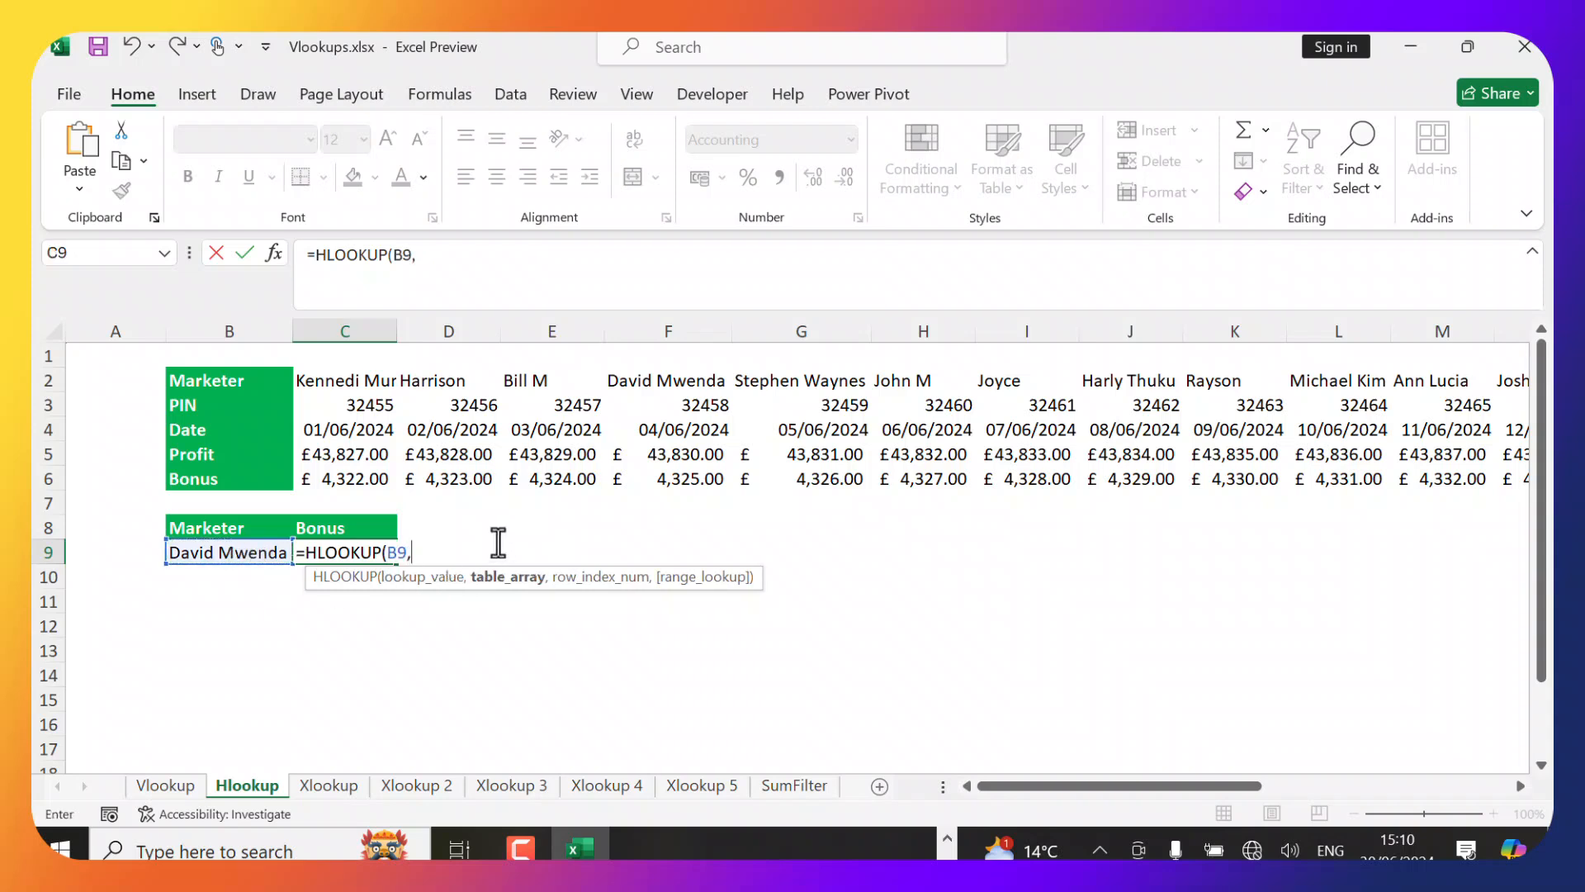
{"action": "left_click", "coordinate": [335, 384]}
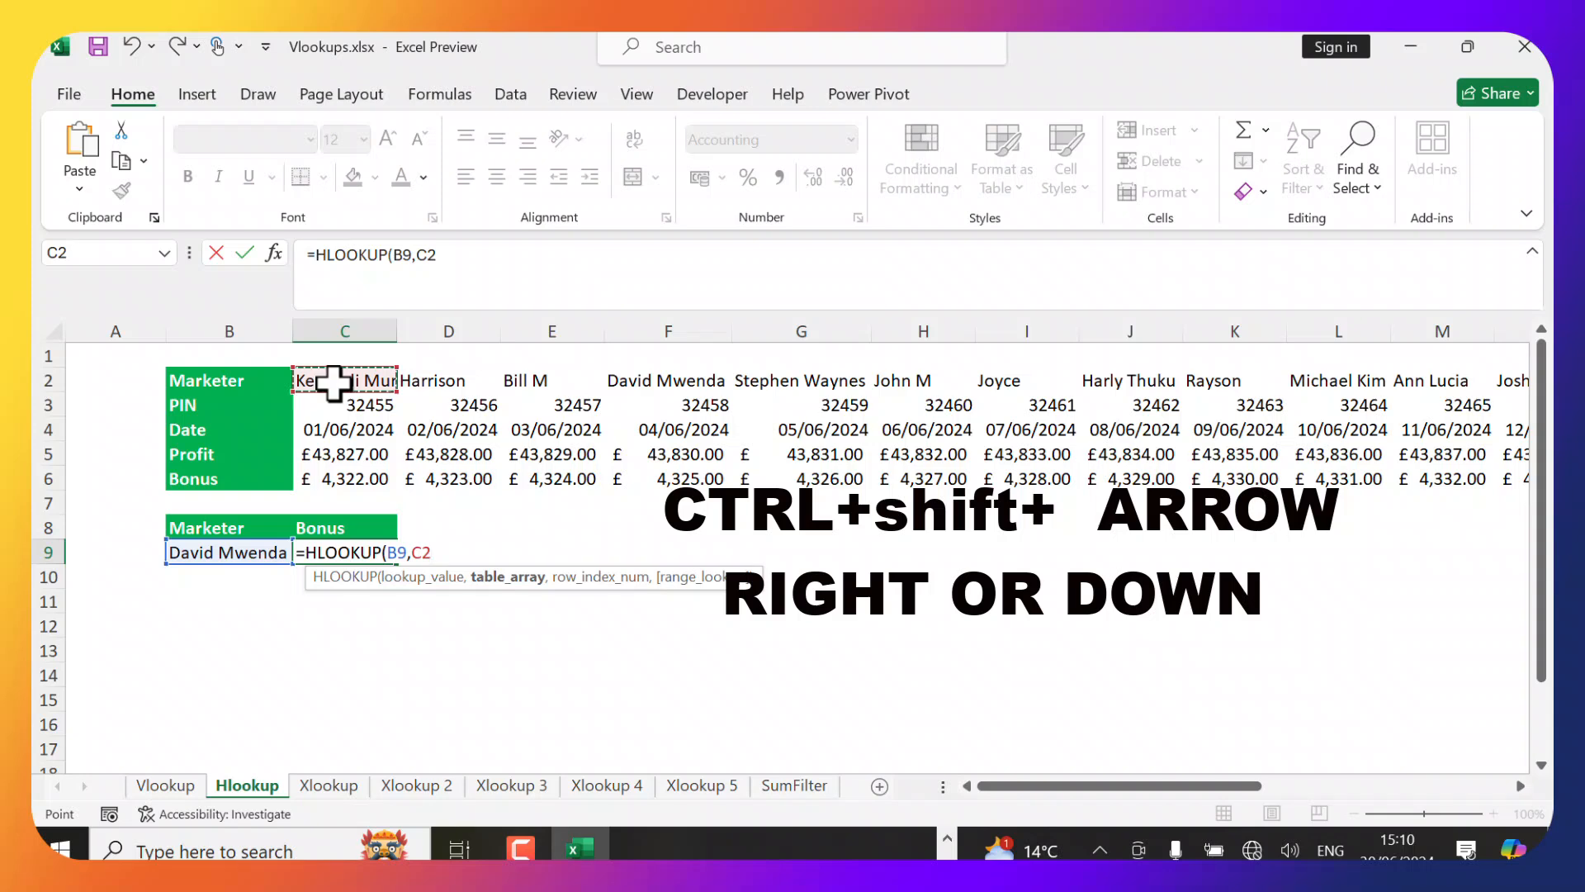
{"action": "key", "text": "ctrl+shift+Right"}
{"action": "key", "text": "ctrl+shift+Down"}
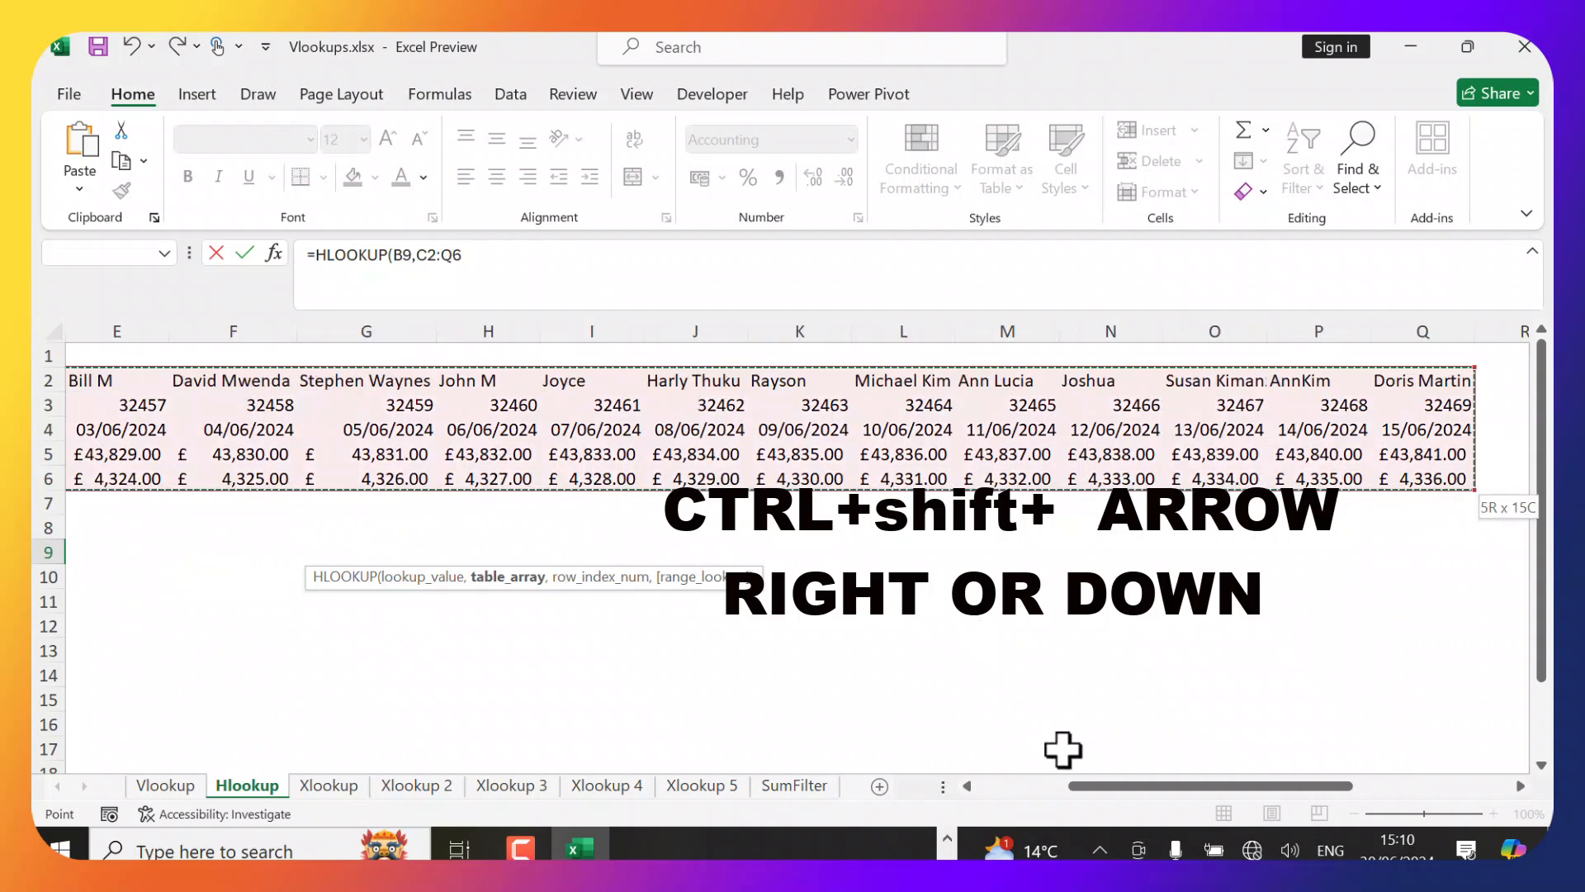
{"action": "left_click_drag", "start_coordinate": [1103, 786], "coordinate": [978, 786]}
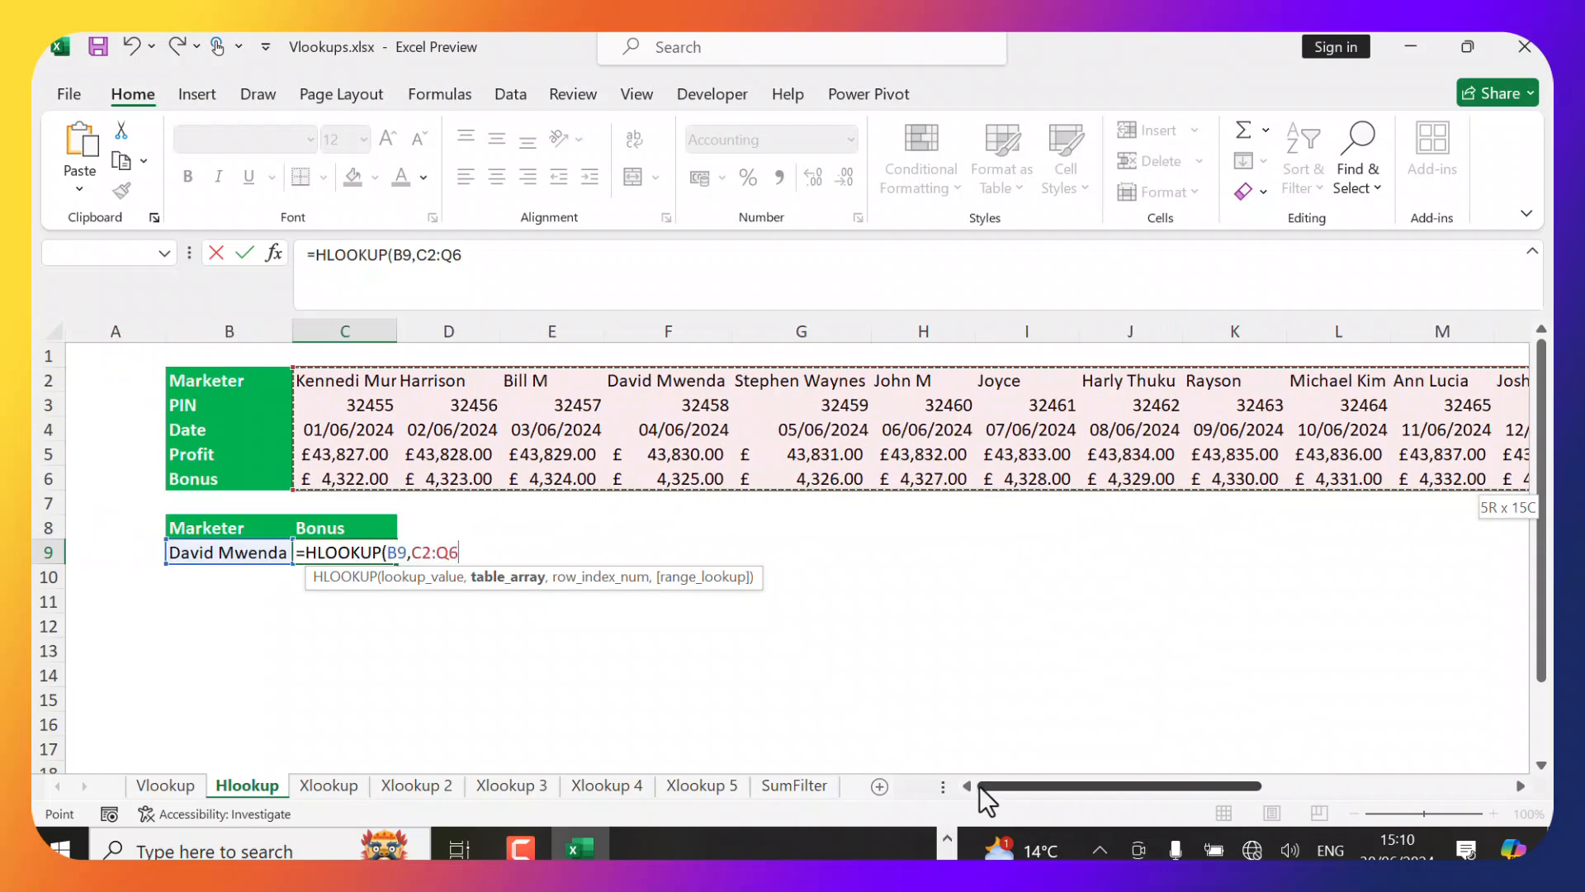
Finish the HLOOKUP with row index 5 and FALSE for exact match.
{"action": "type", "text": ","}
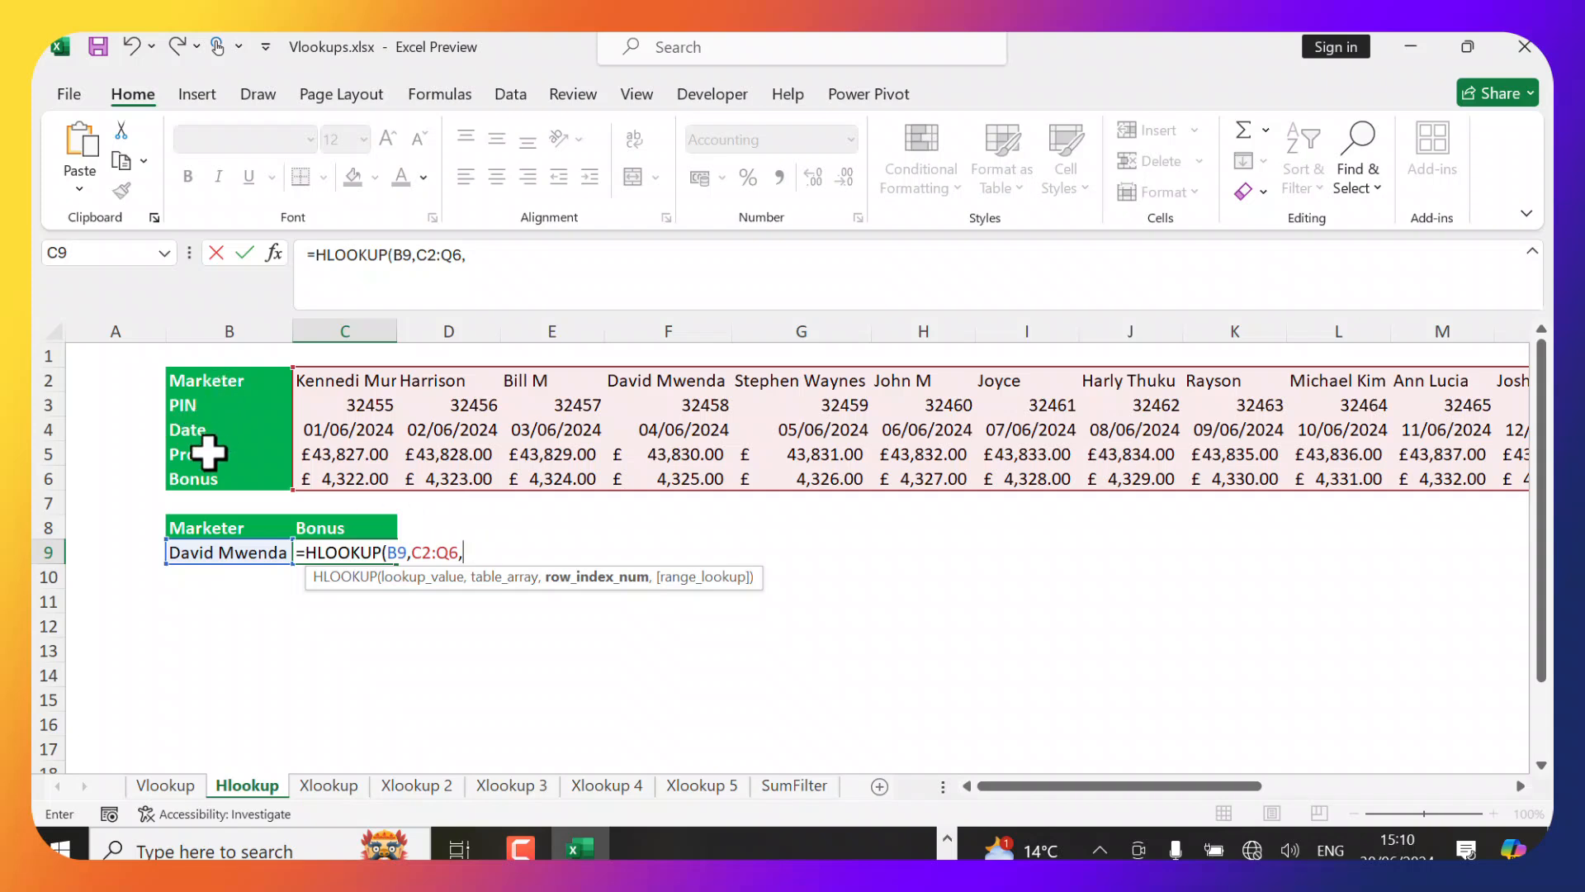
{"action": "type", "text": "5"}
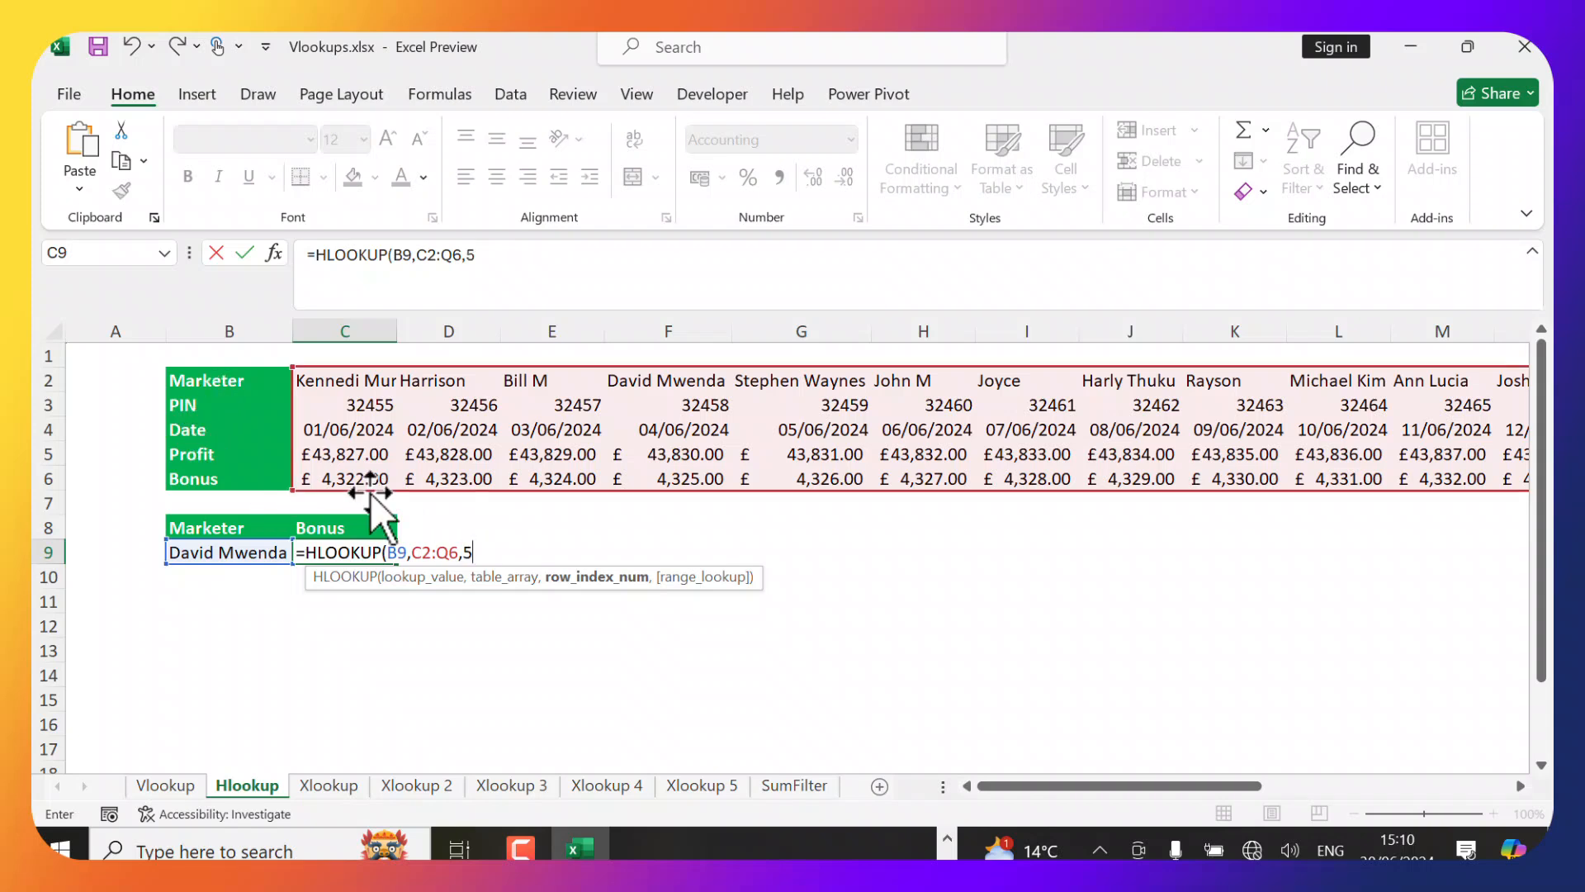
{"action": "type", "text": ","}
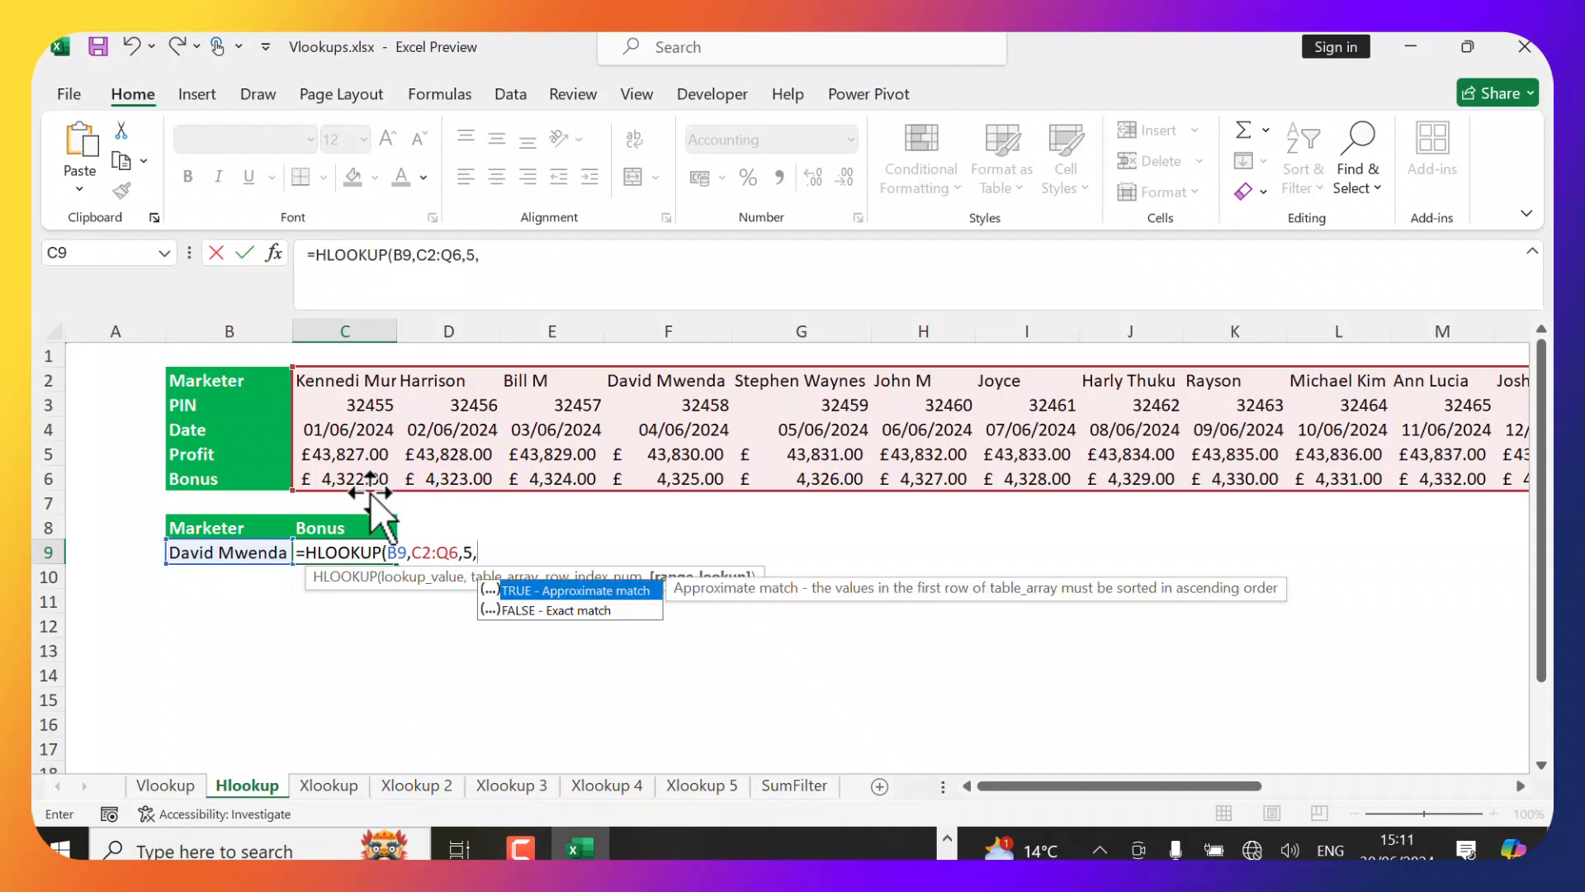
{"action": "key", "text": "Down"}
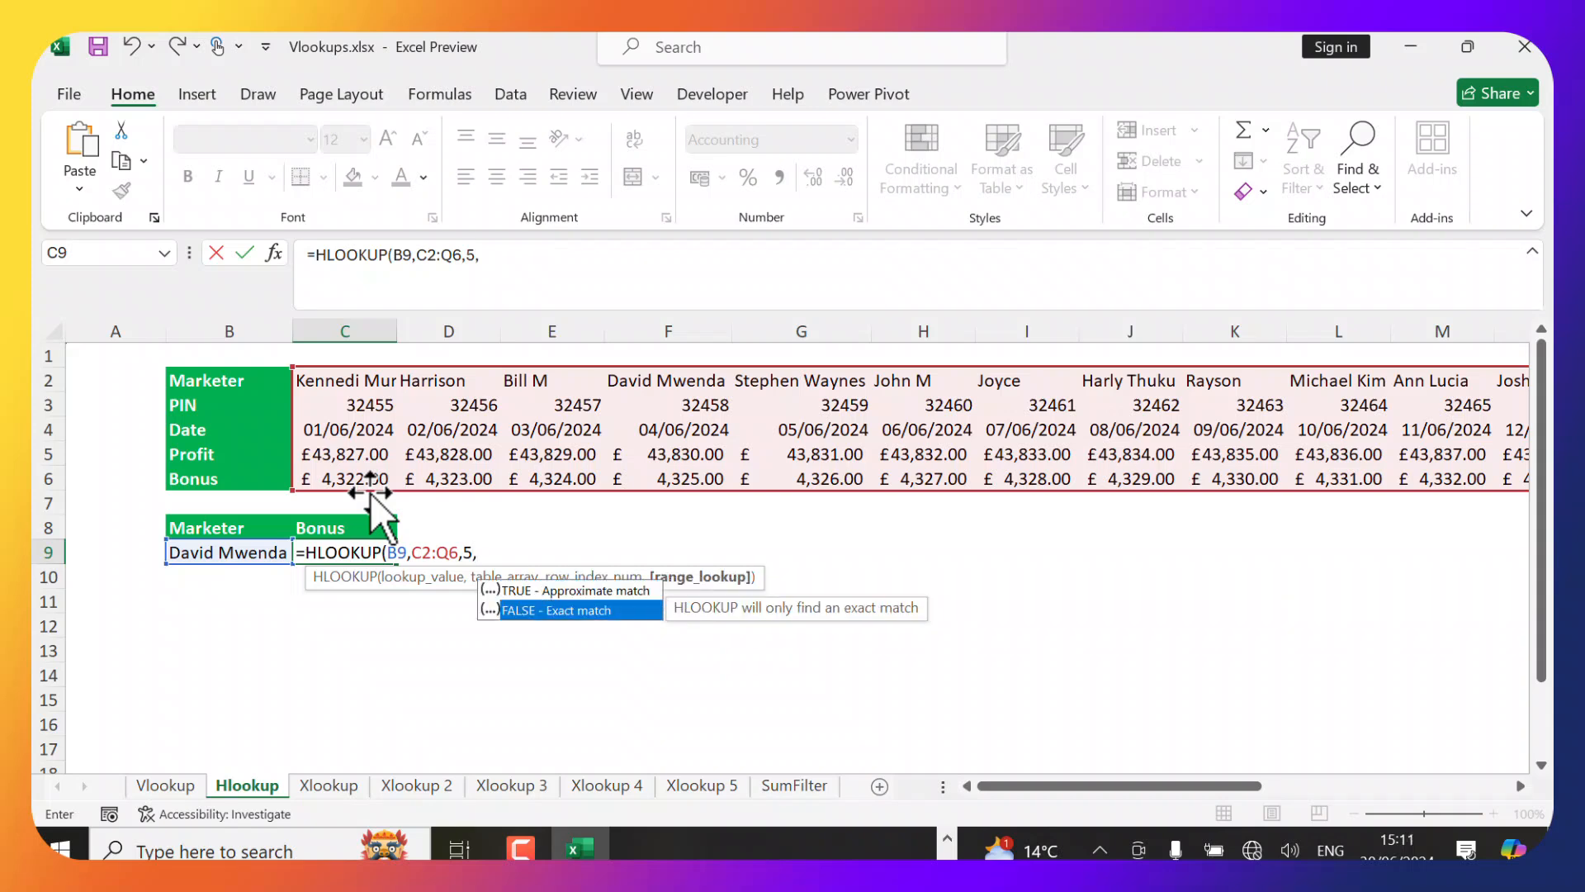
{"action": "key", "text": "Tab"}
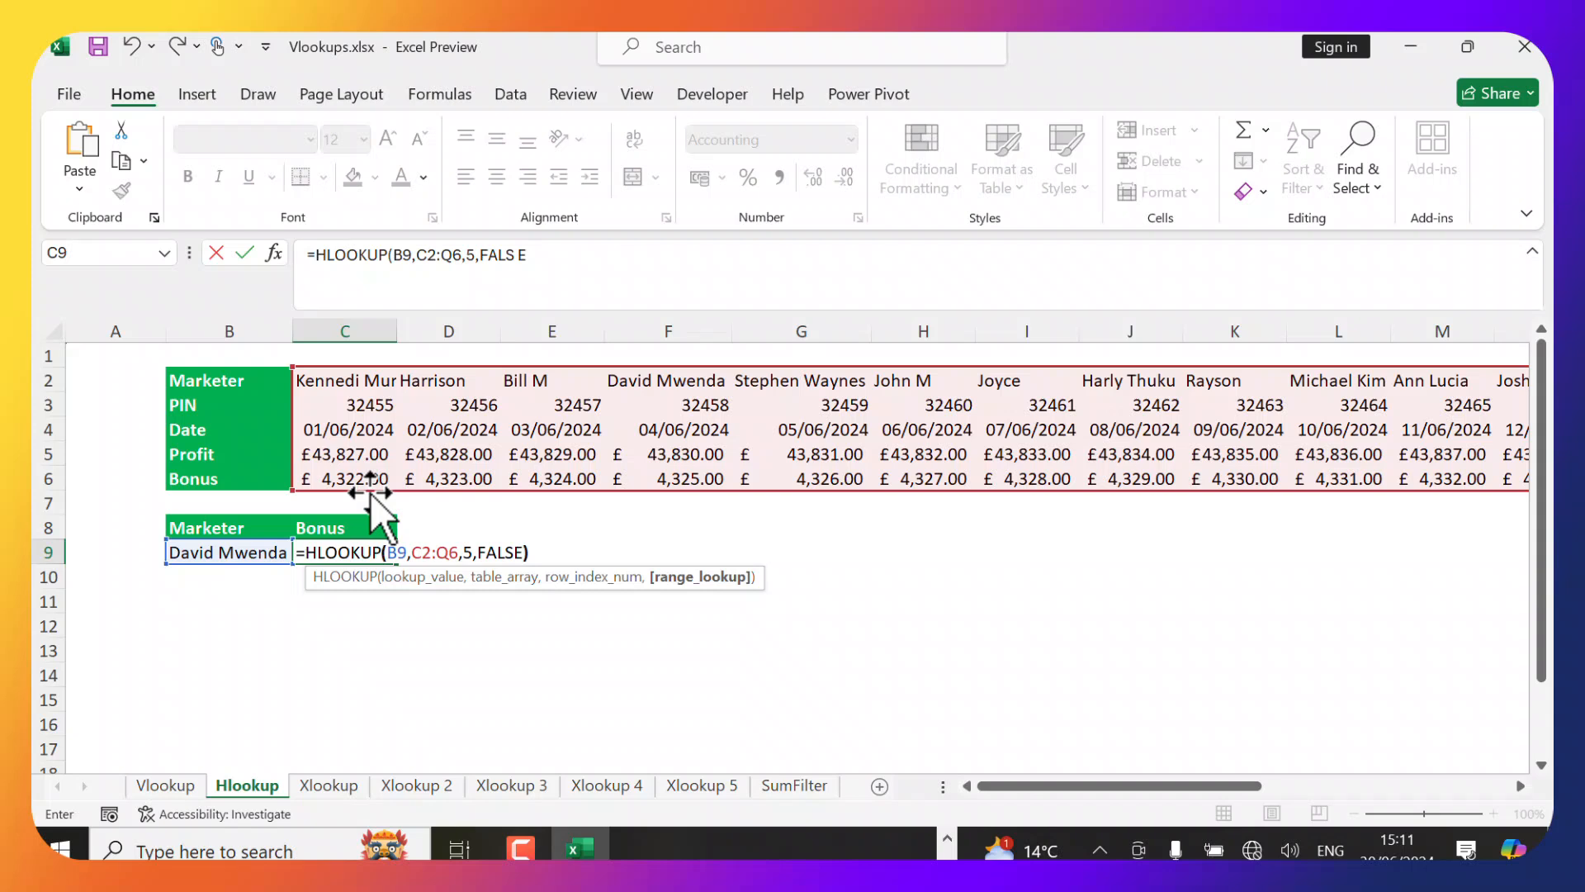
{"action": "type", "text": ")"}
{"action": "key", "text": "Return"}
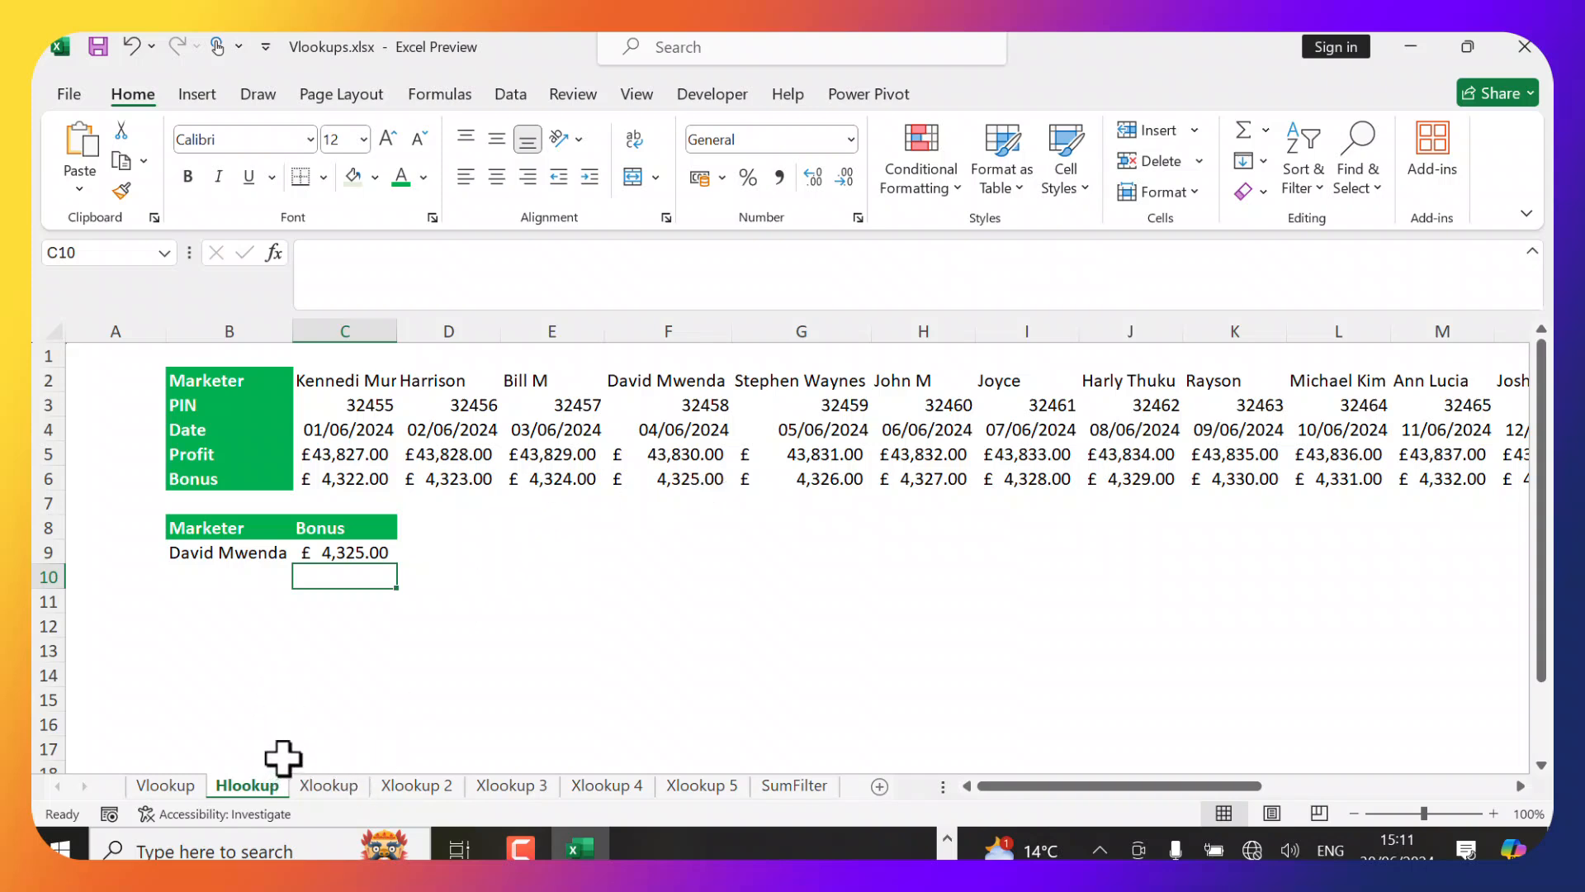
Switch to the Xlookup sheet and start a VLOOKUP in I4 that looks up H4 within the table B3:F17.
{"action": "left_click", "coordinate": [329, 785]}
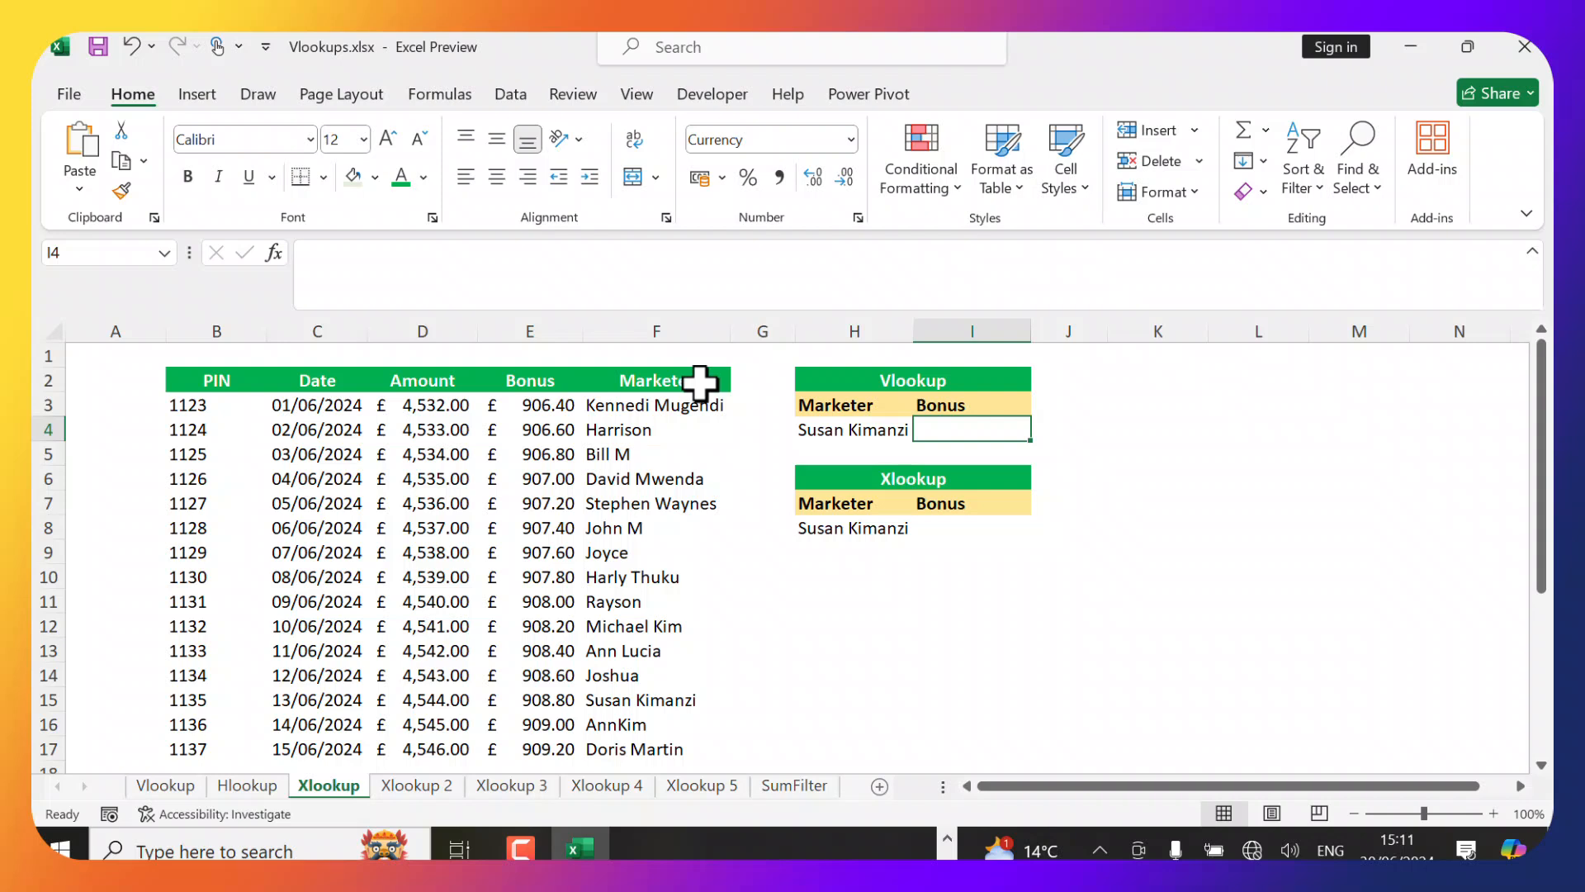
{"action": "type", "text": "="}
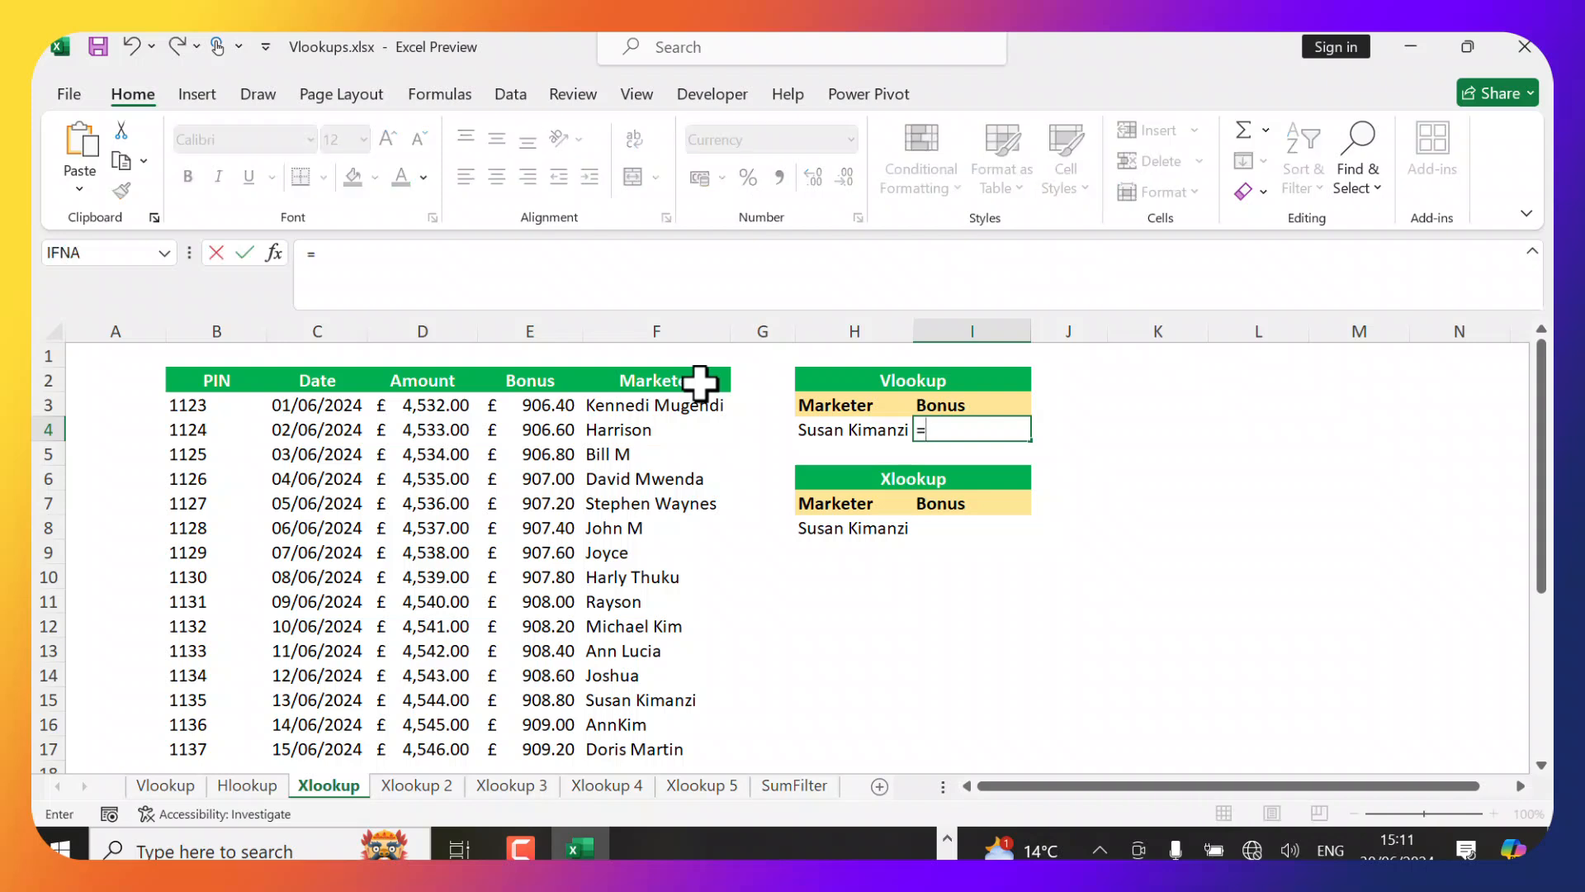
{"action": "type", "text": "vl"}
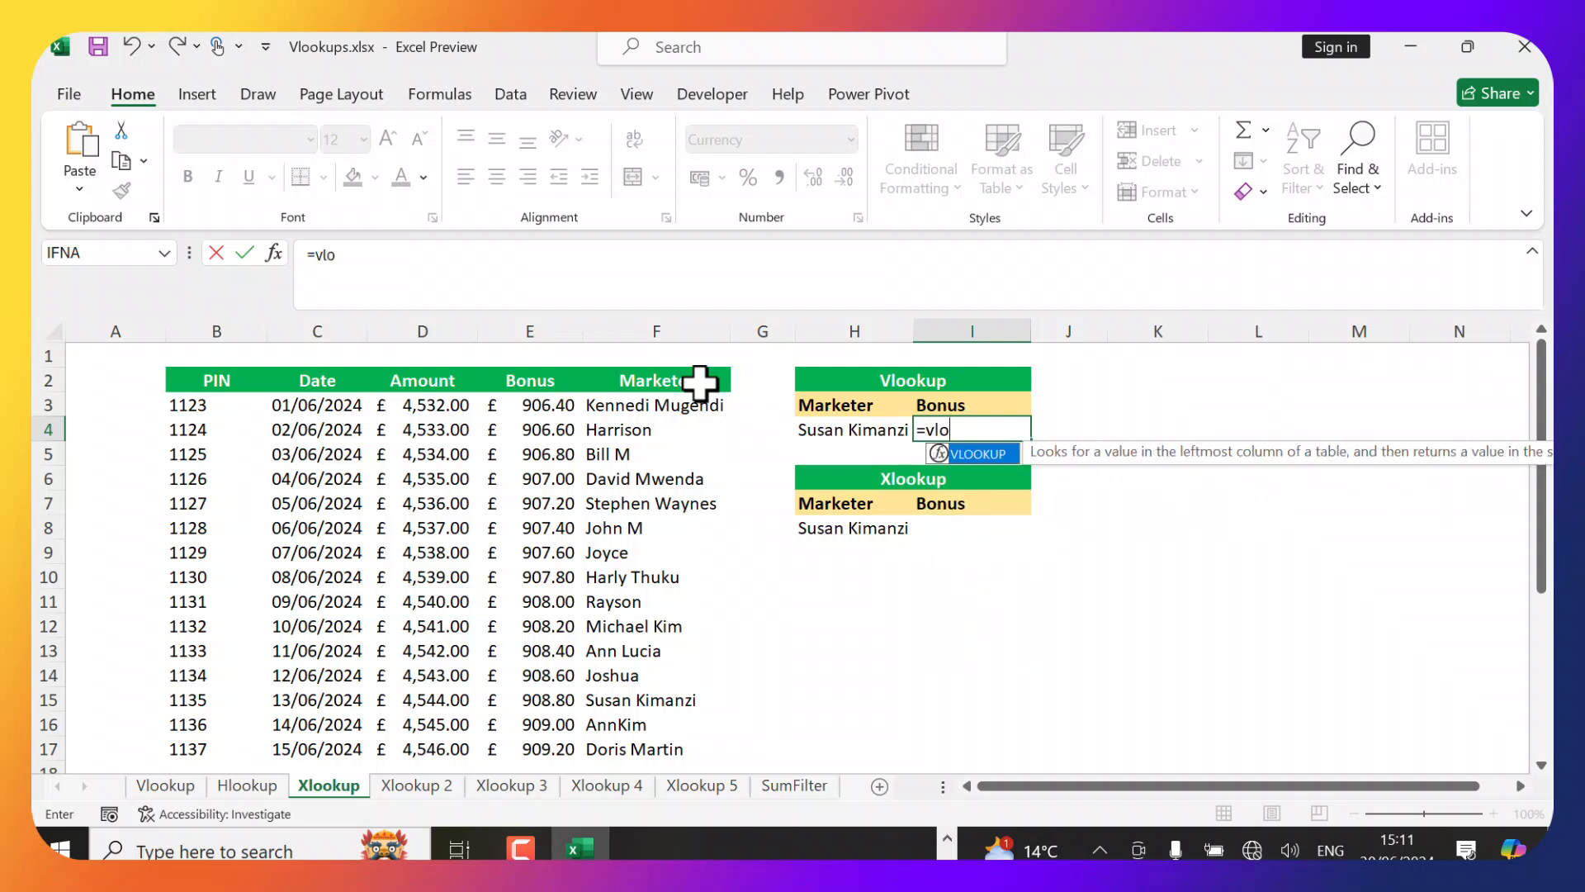
{"action": "type", "text": "o"}
{"action": "key", "text": "Tab"}
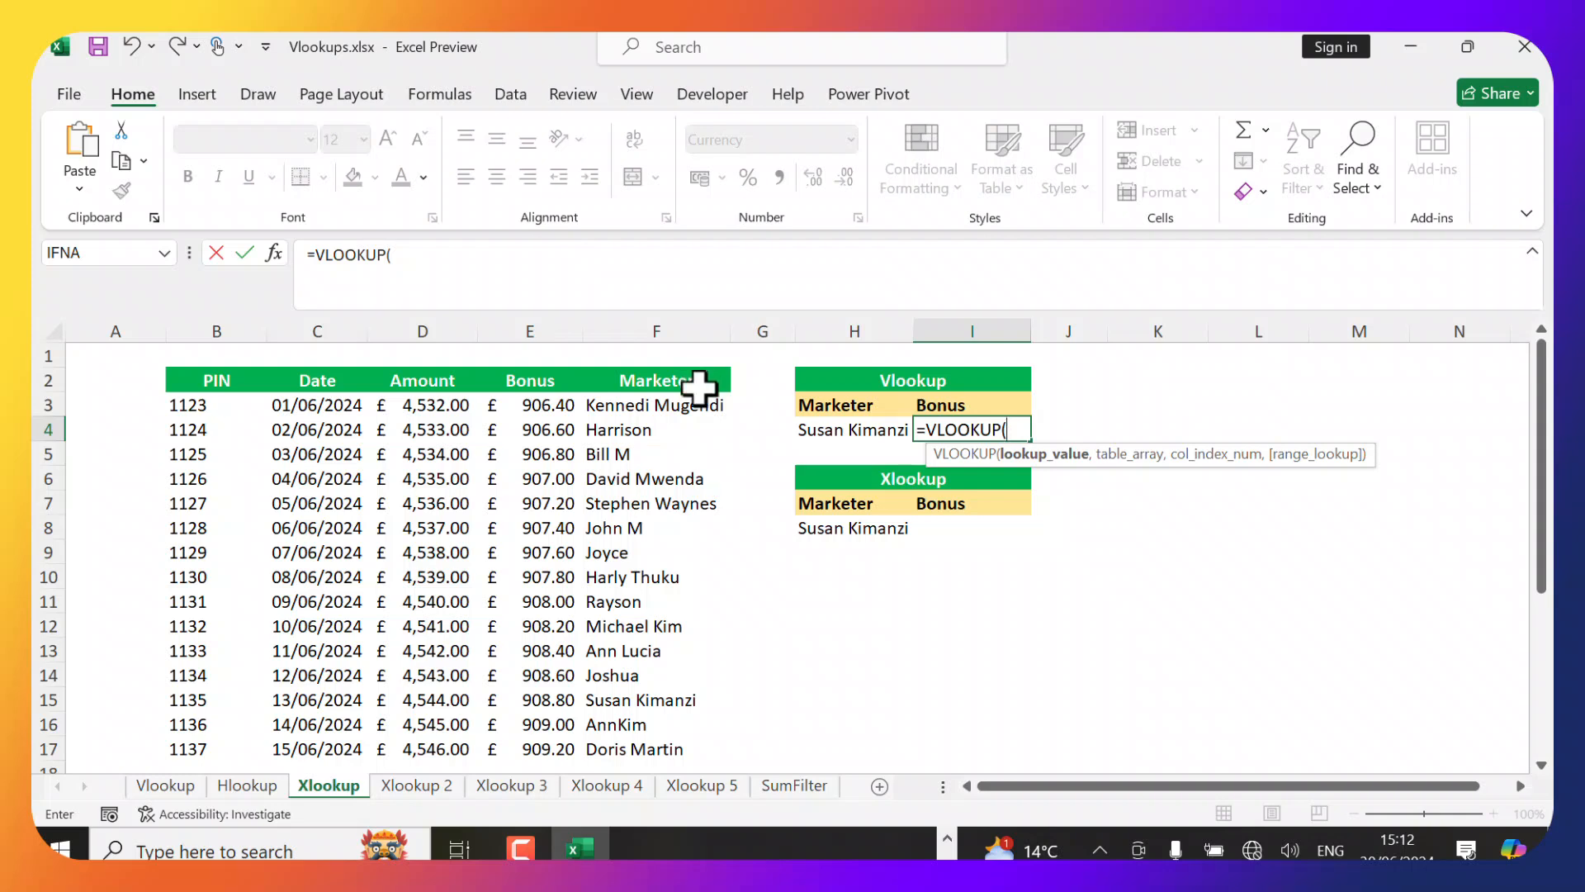
{"action": "left_click", "coordinate": [869, 428]}
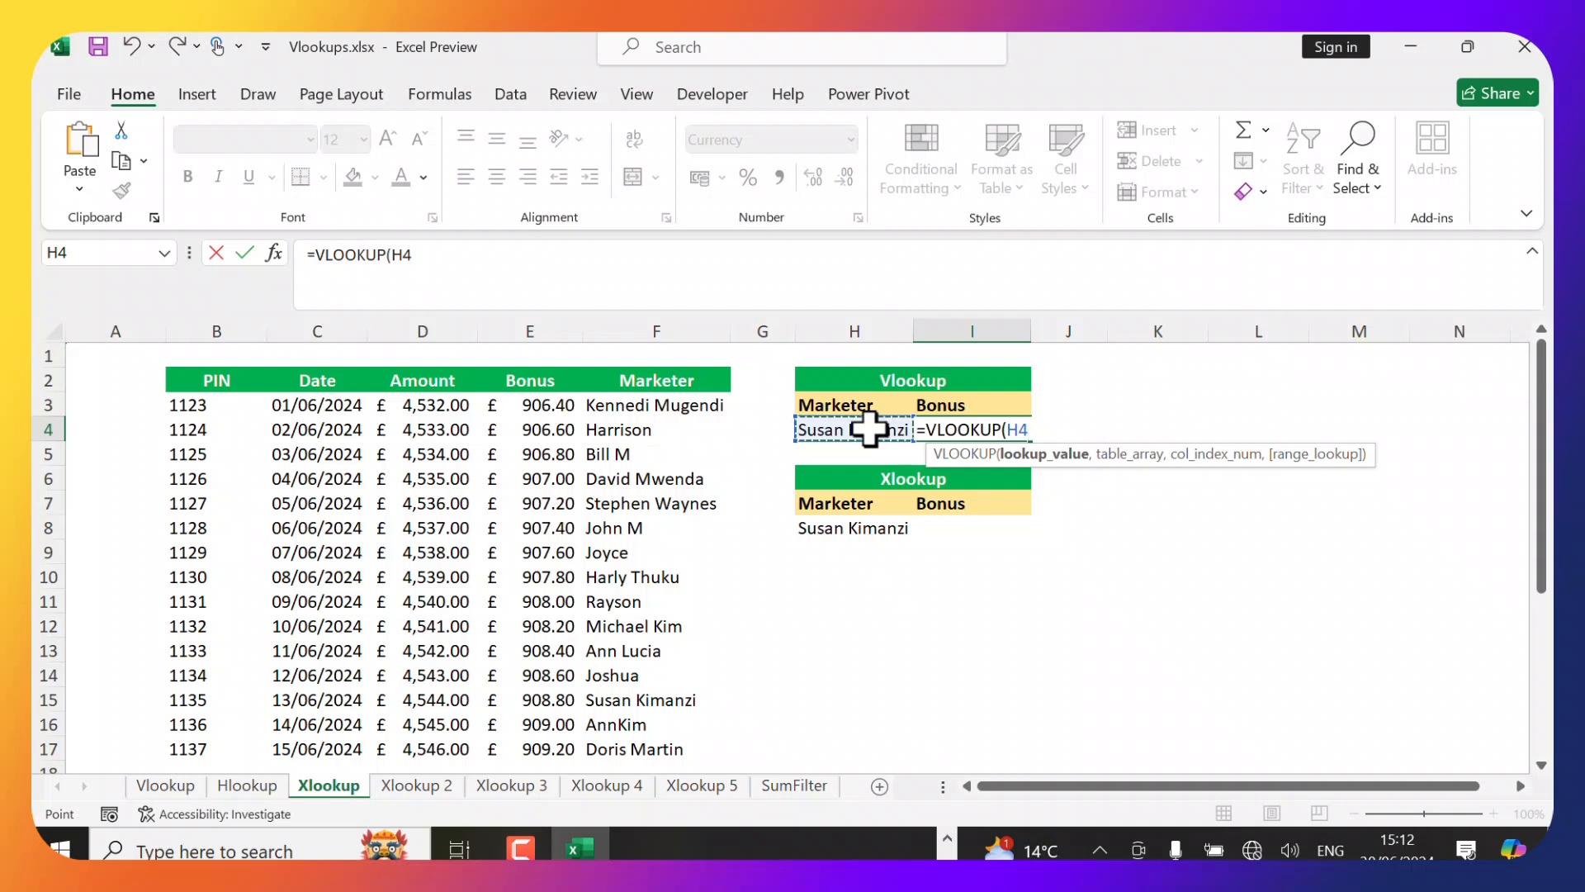
{"action": "type", "text": ","}
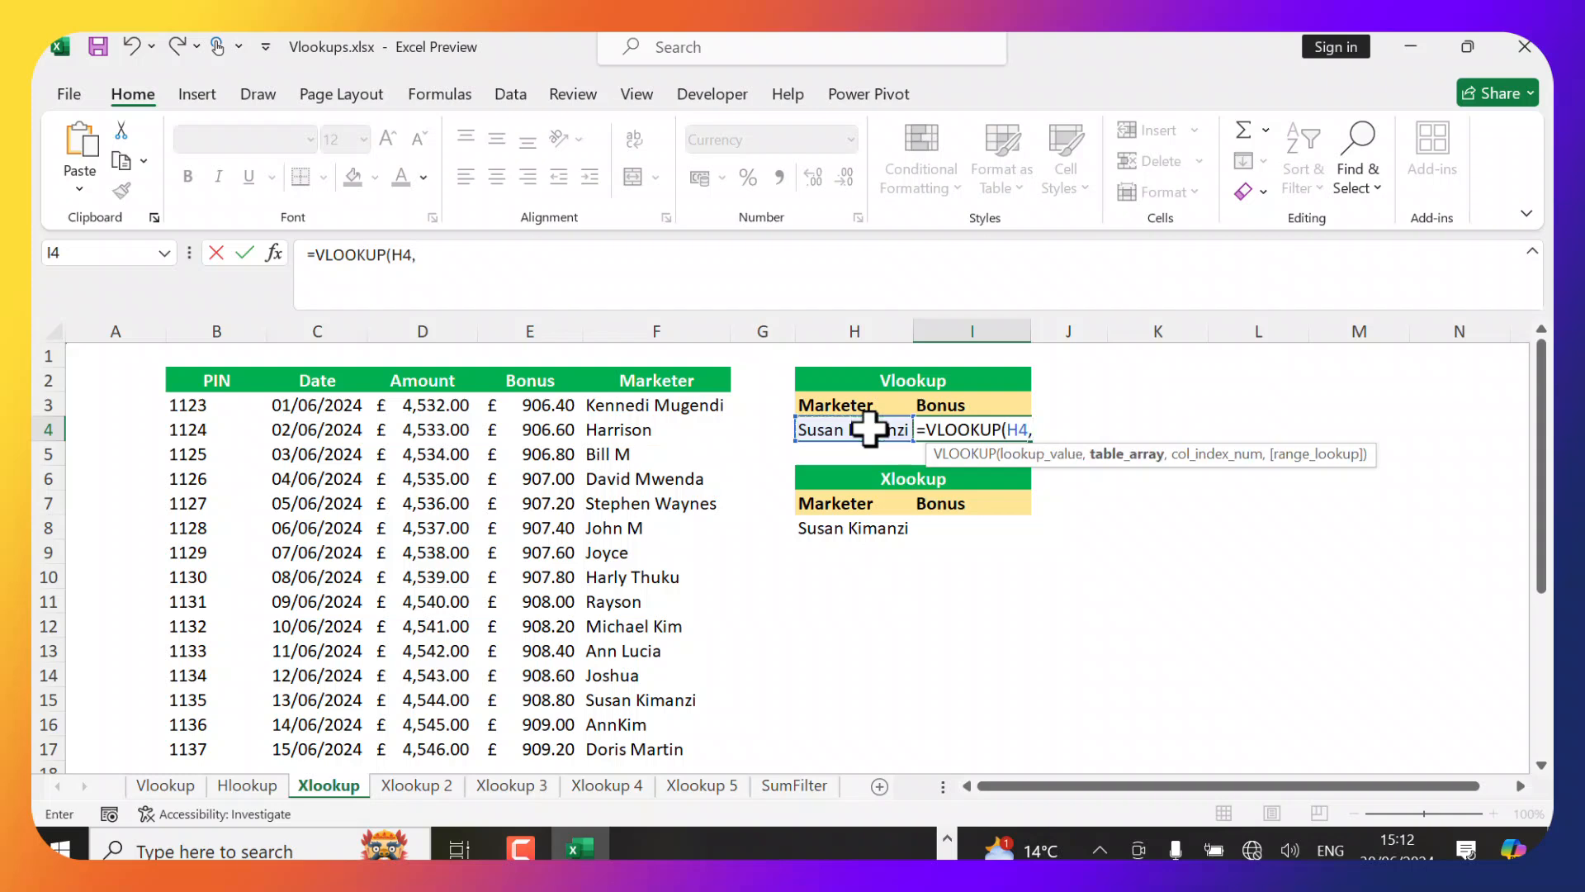
{"action": "left_click", "coordinate": [189, 404]}
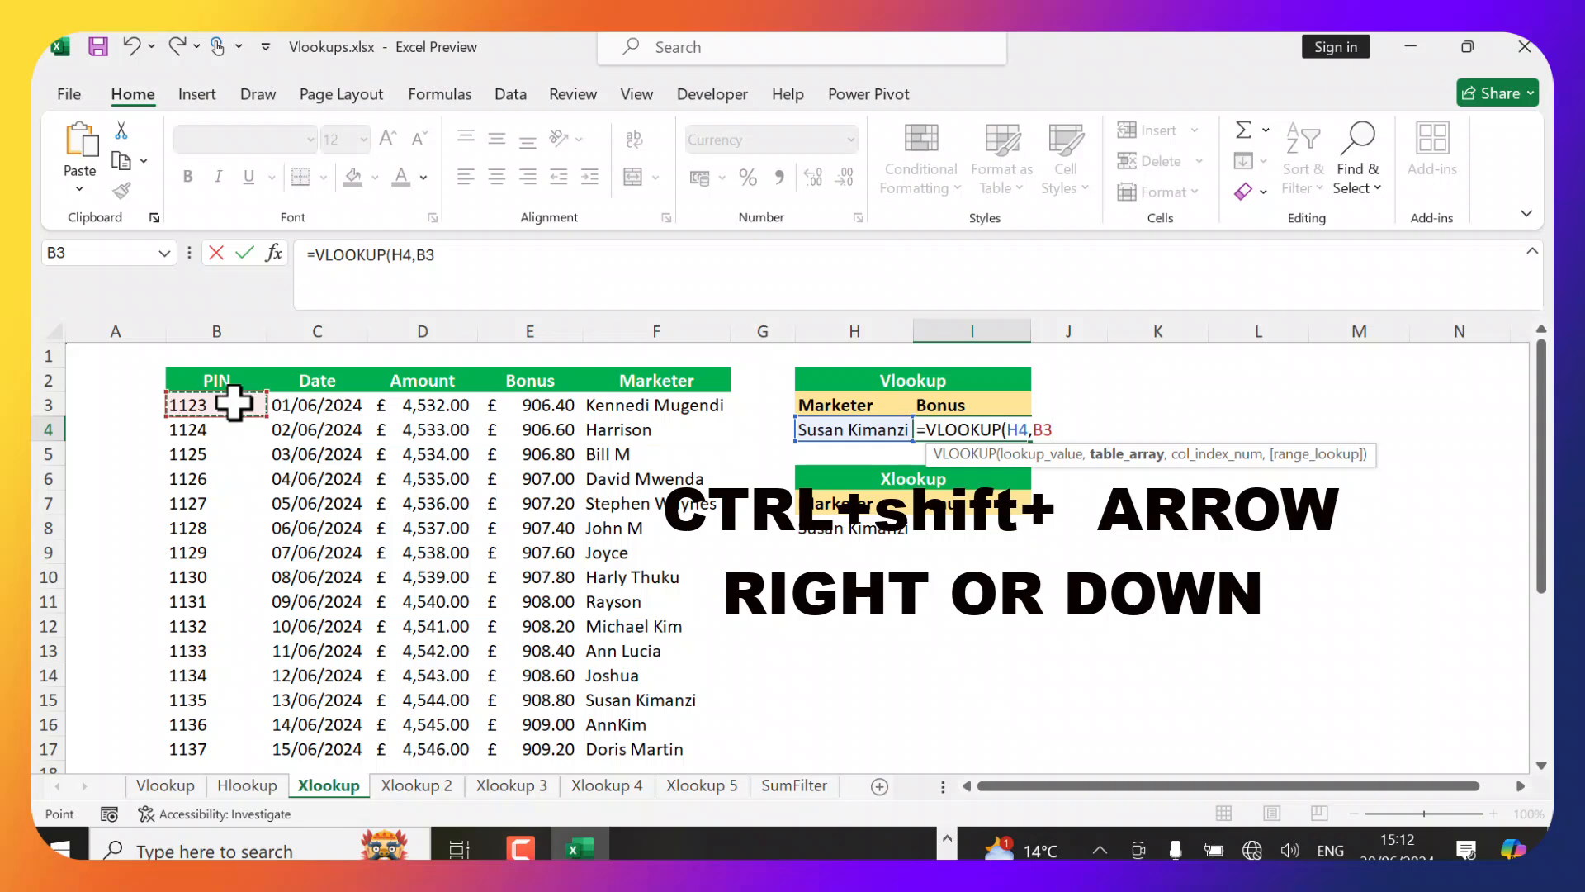
{"action": "key", "text": "ctrl+shift+Right"}
{"action": "key", "text": "ctrl+shift+Down"}
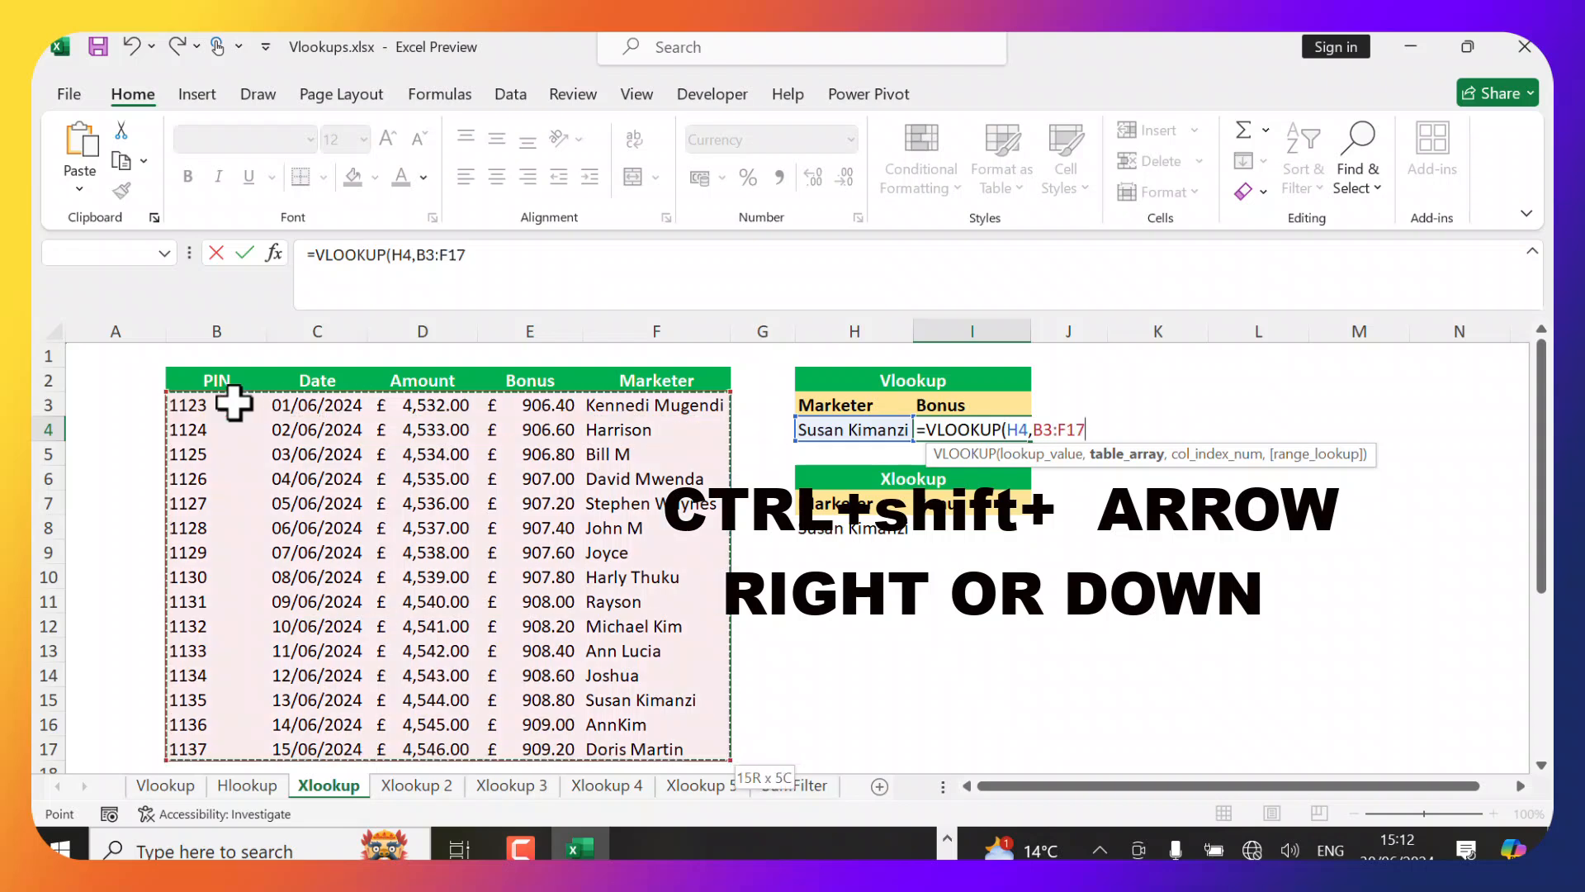
Finish the VLOOKUP with column index -1 and FALSE for exact match, then reopen I4 to inspect the formula.
{"action": "type", "text": ",-1"}
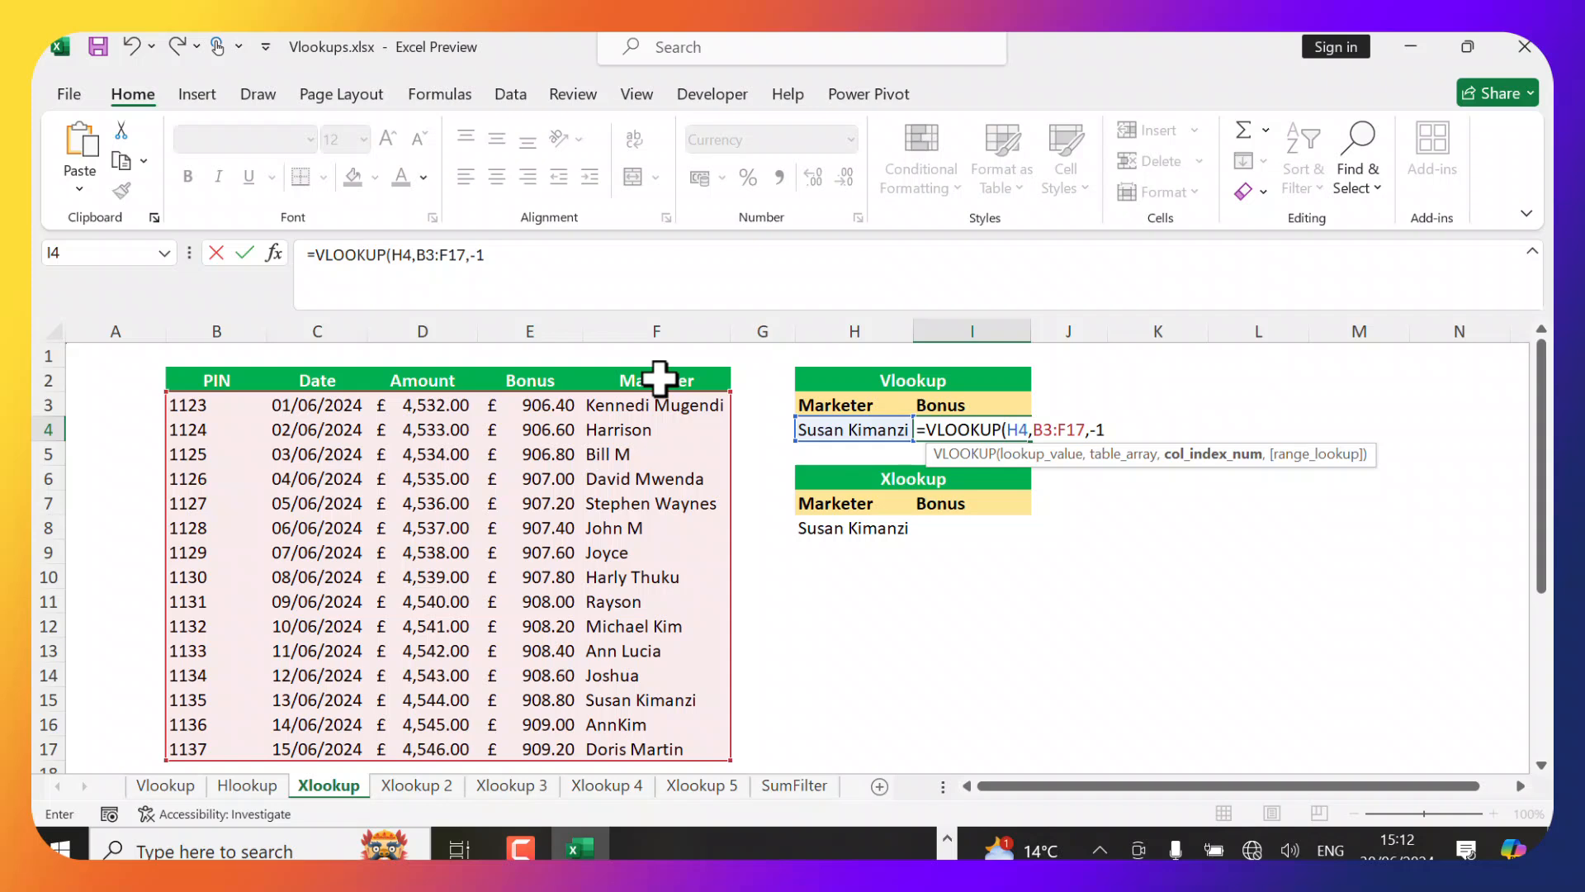
{"action": "type", "text": ","}
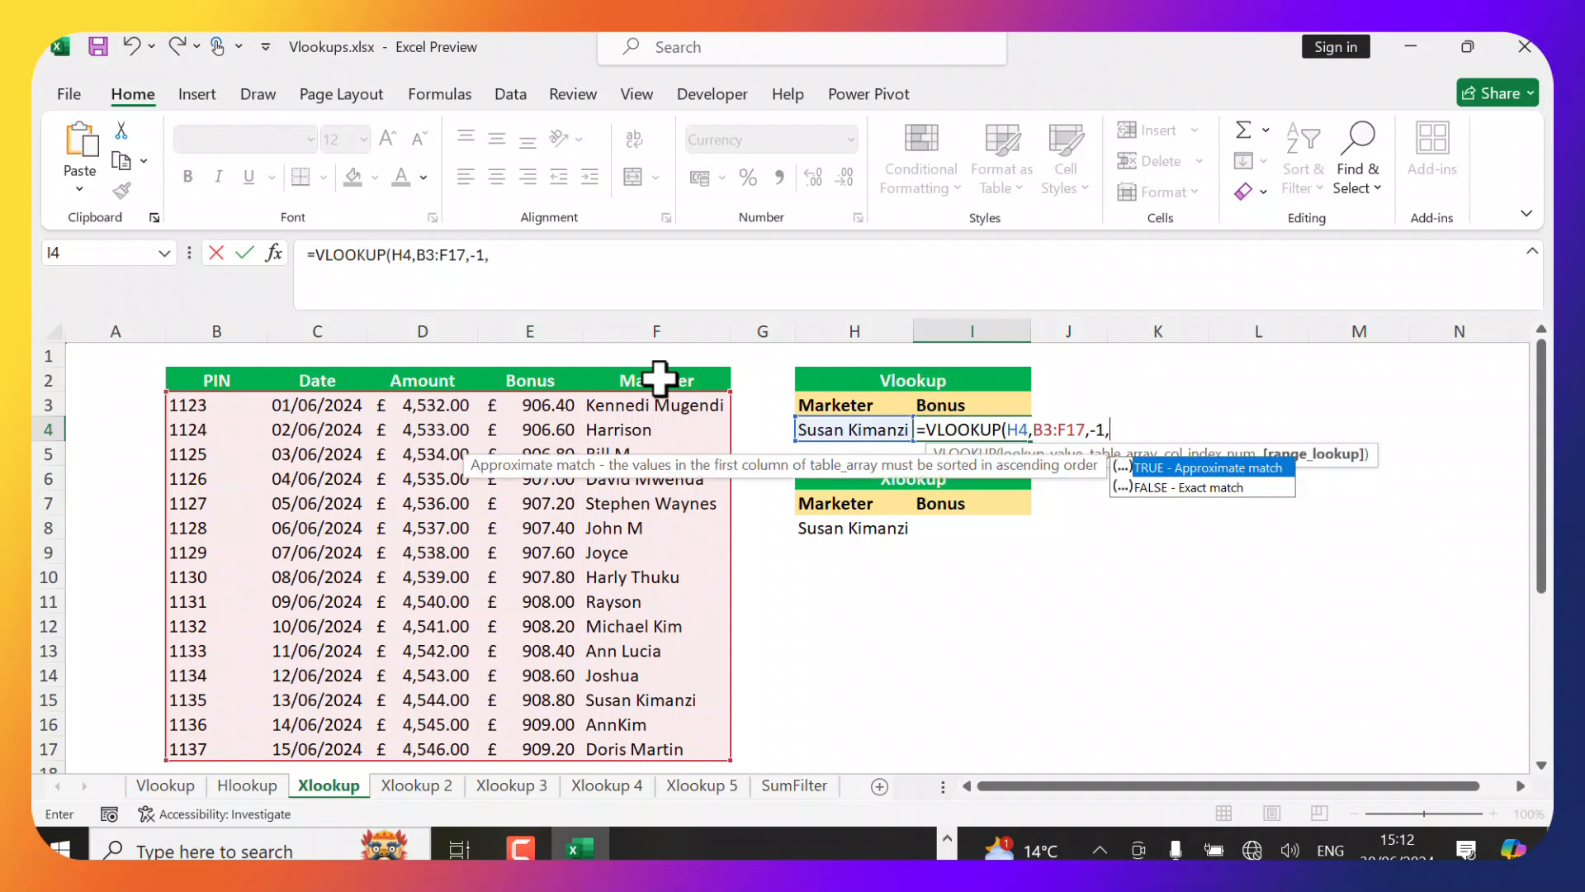
{"action": "key", "text": "Down"}
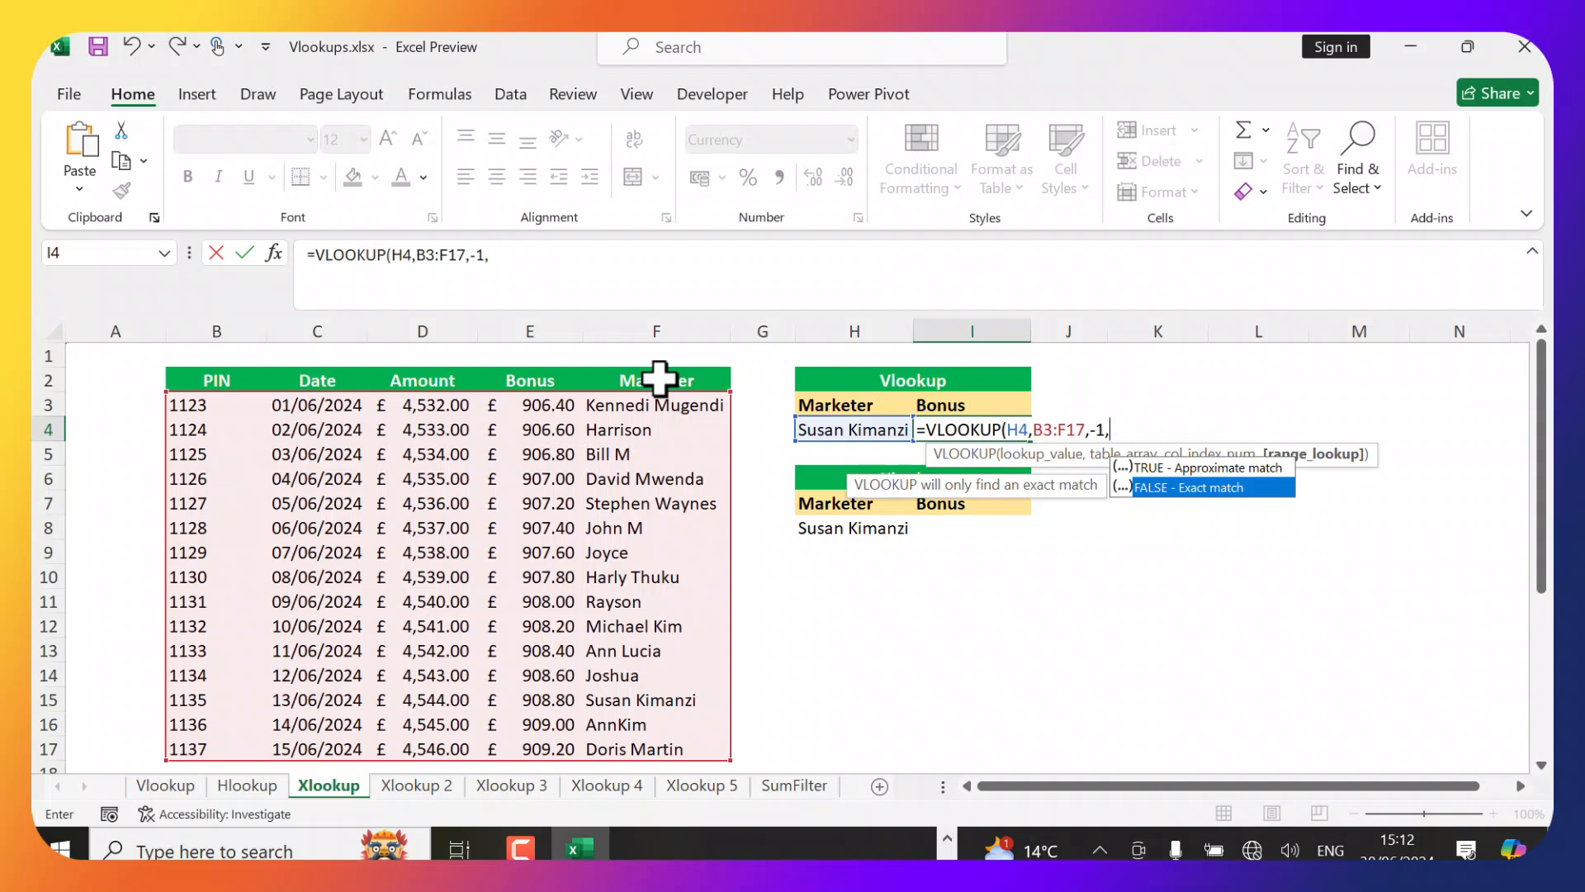
{"action": "key", "text": "Tab"}
{"action": "type", "text": ")"}
{"action": "key", "text": "Return"}
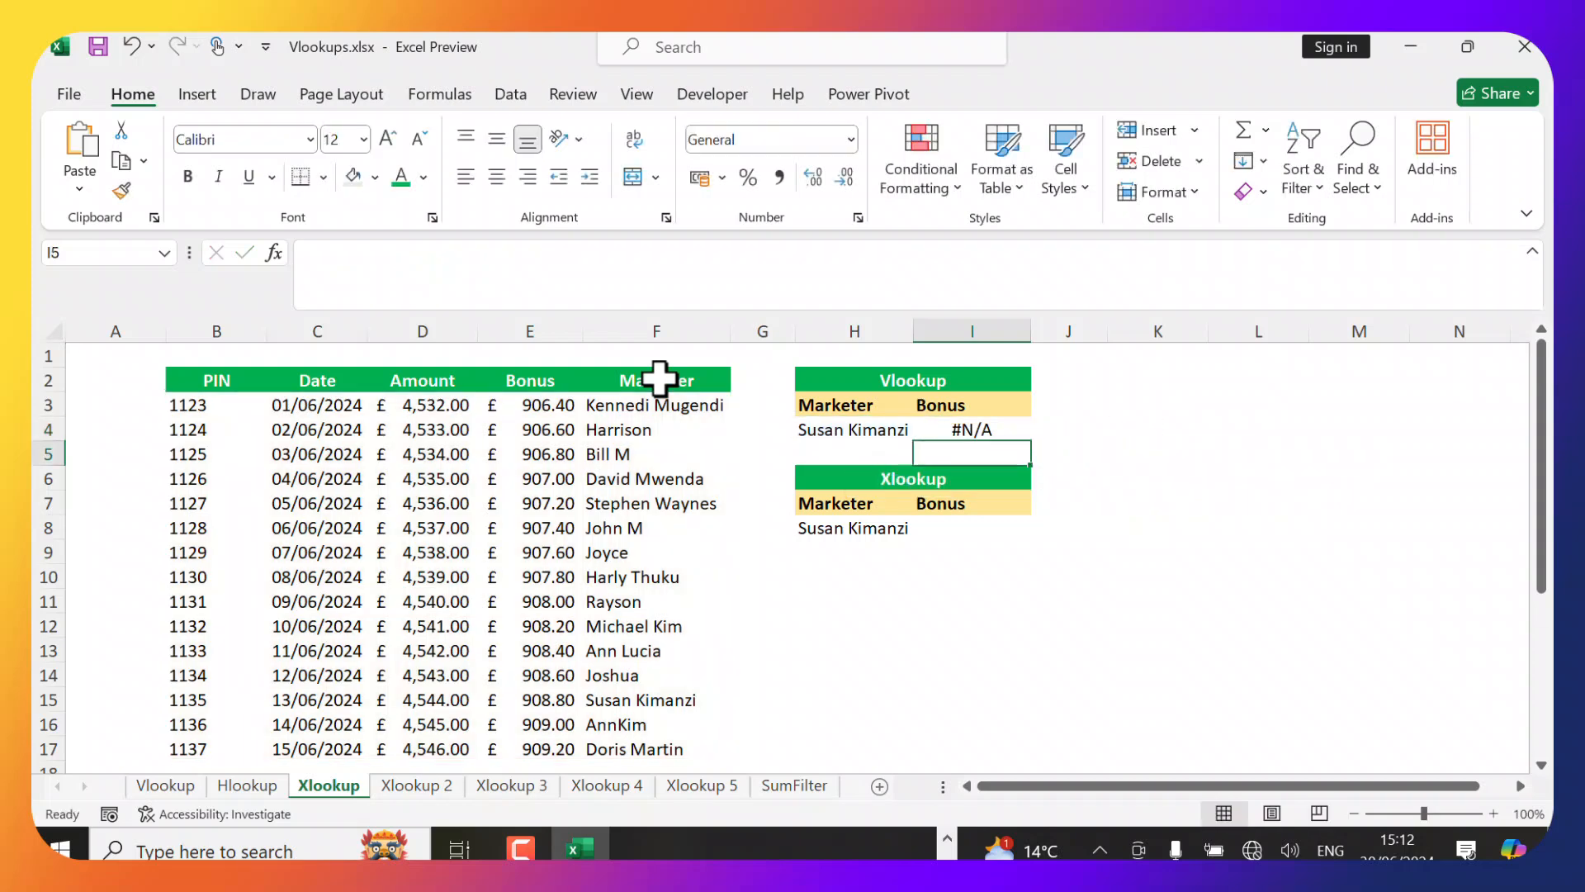
{"action": "left_click", "coordinate": [985, 429]}
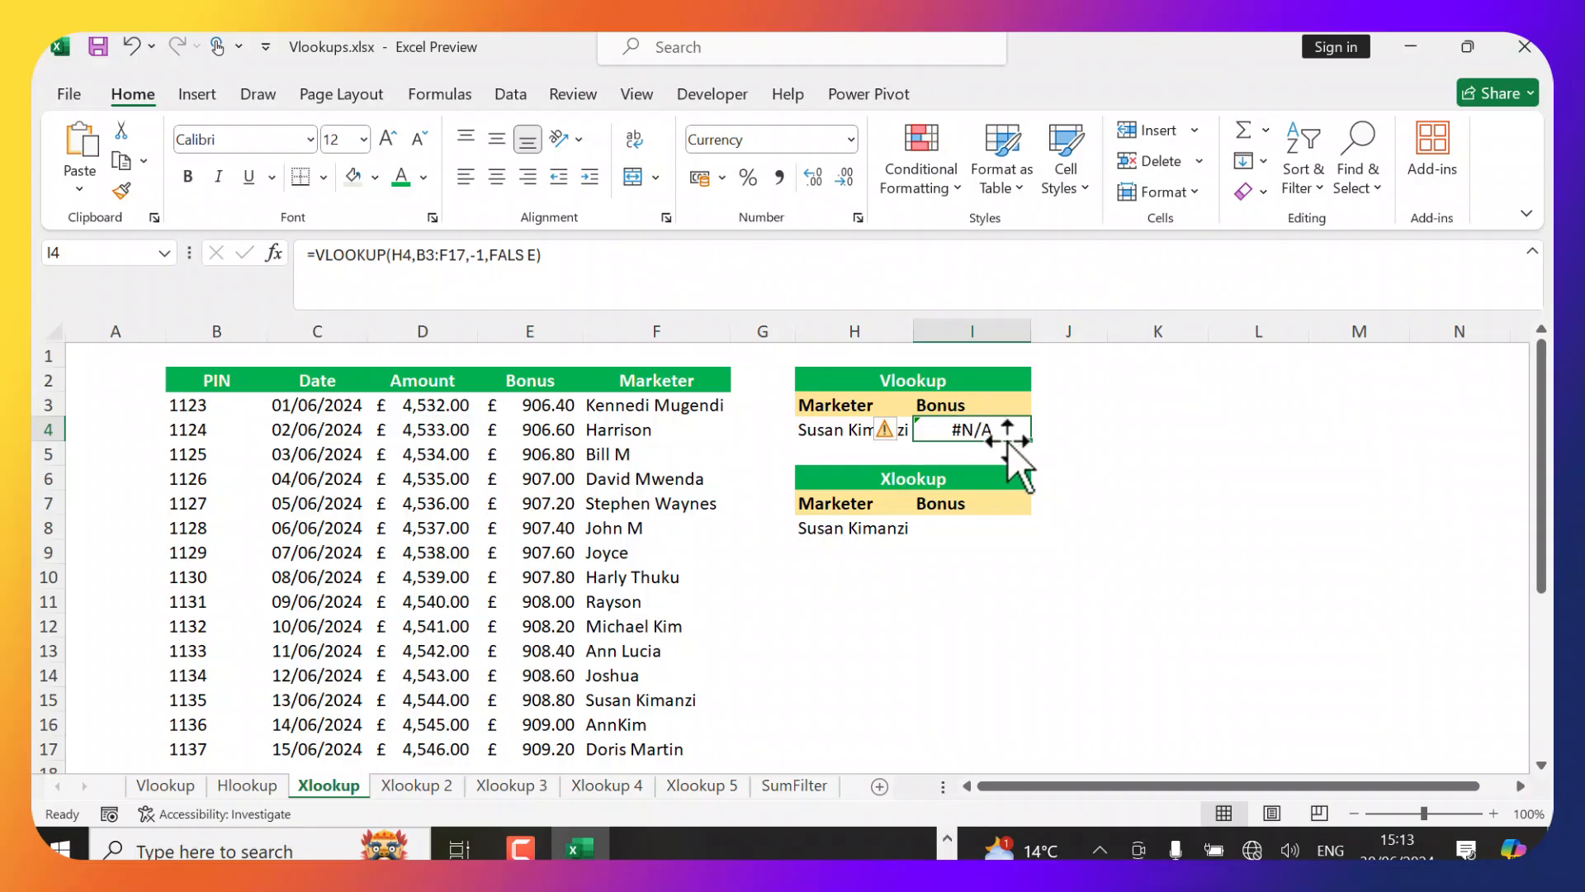
Start an XLOOKUP in I8 that looks up H8 in F3:F17 and returns values from E3:E17.
{"action": "left_click", "coordinate": [954, 528]}
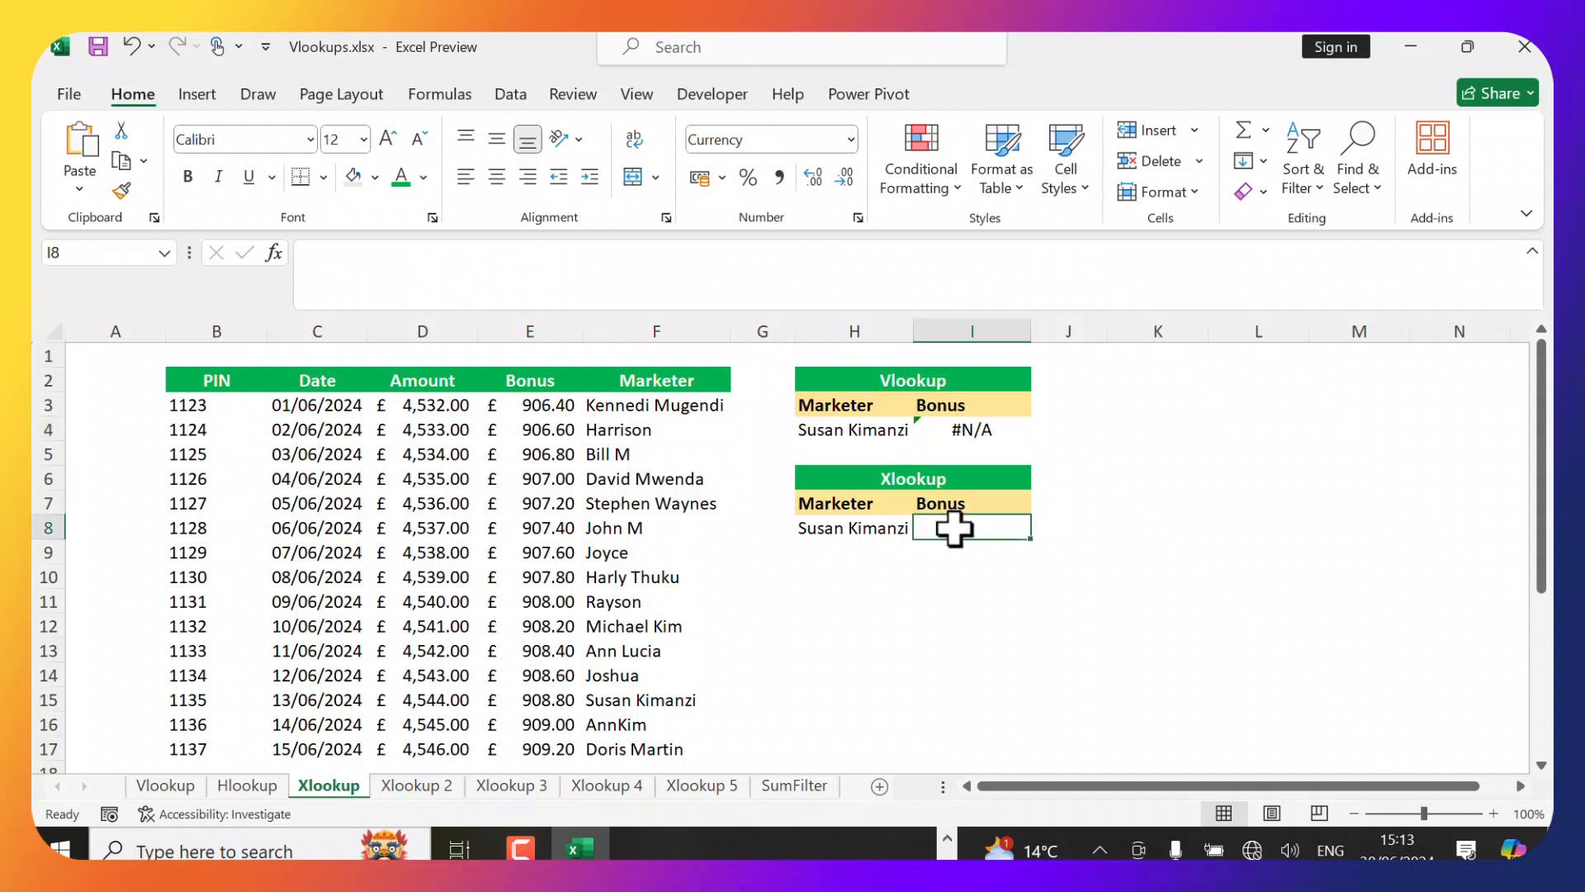
{"action": "type", "text": "=XLOOKUP()"}
{"action": "key", "text": "Left"}
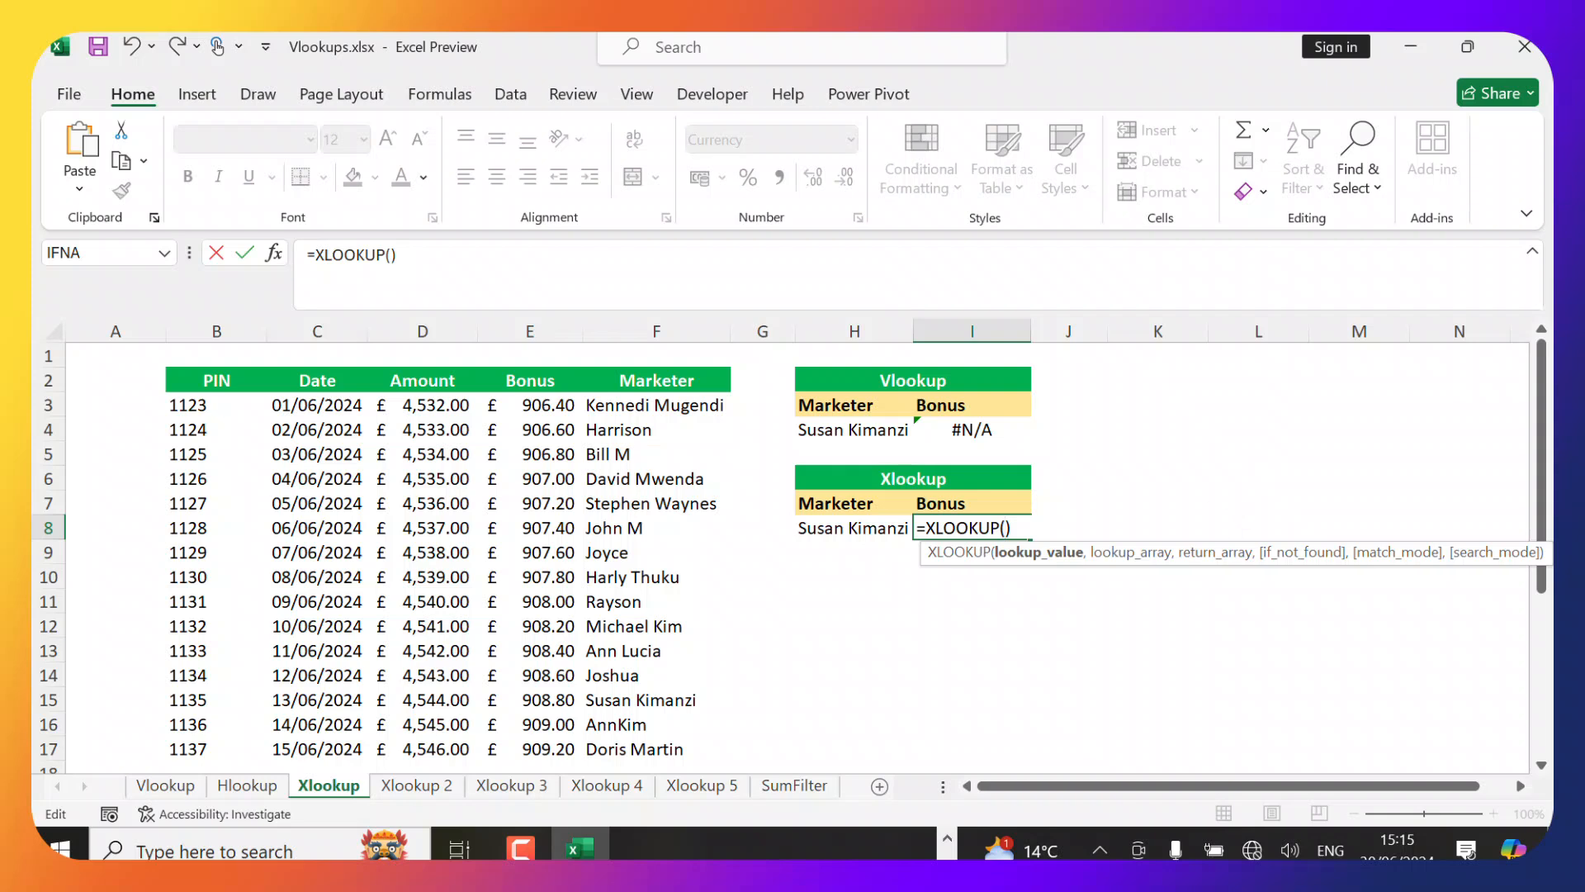
{"action": "left_click", "coordinate": [848, 531]}
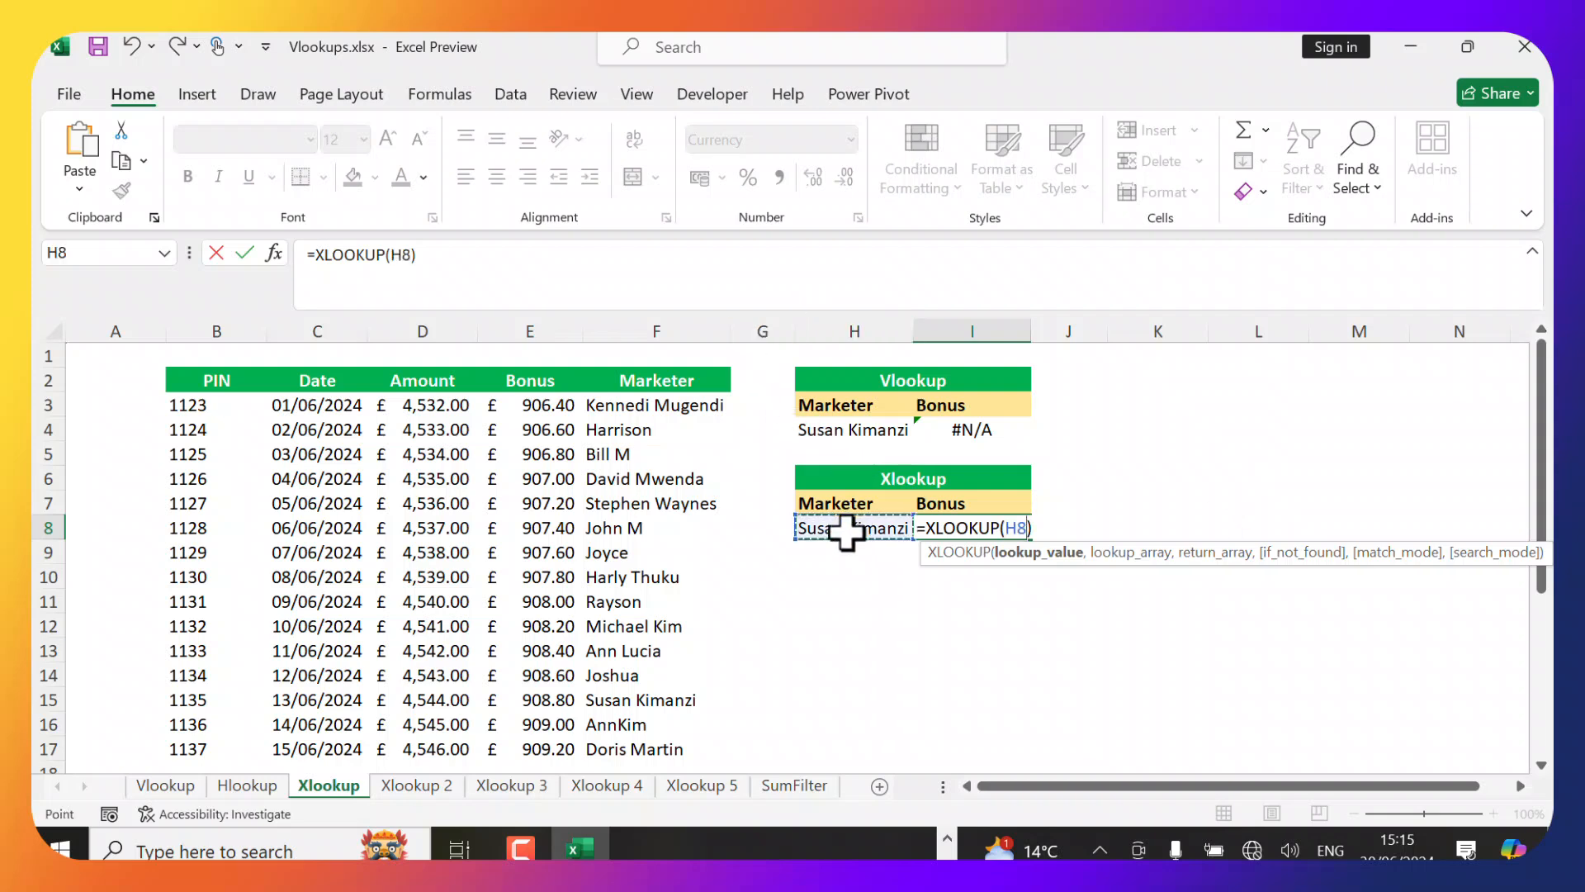
{"action": "type", "text": ","}
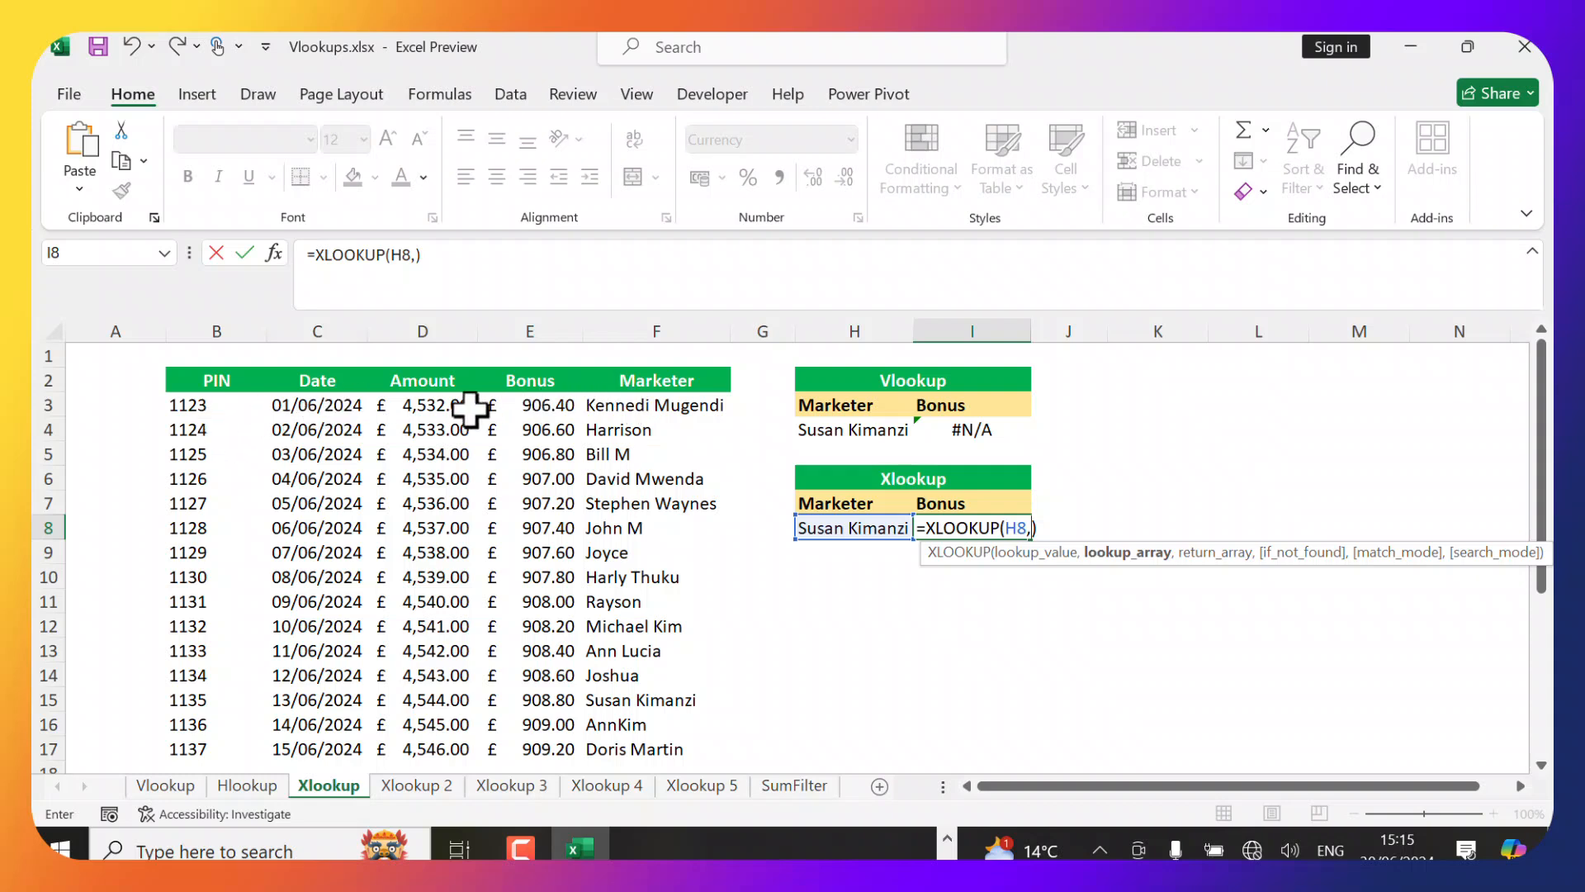
{"action": "left_click", "coordinate": [638, 405]}
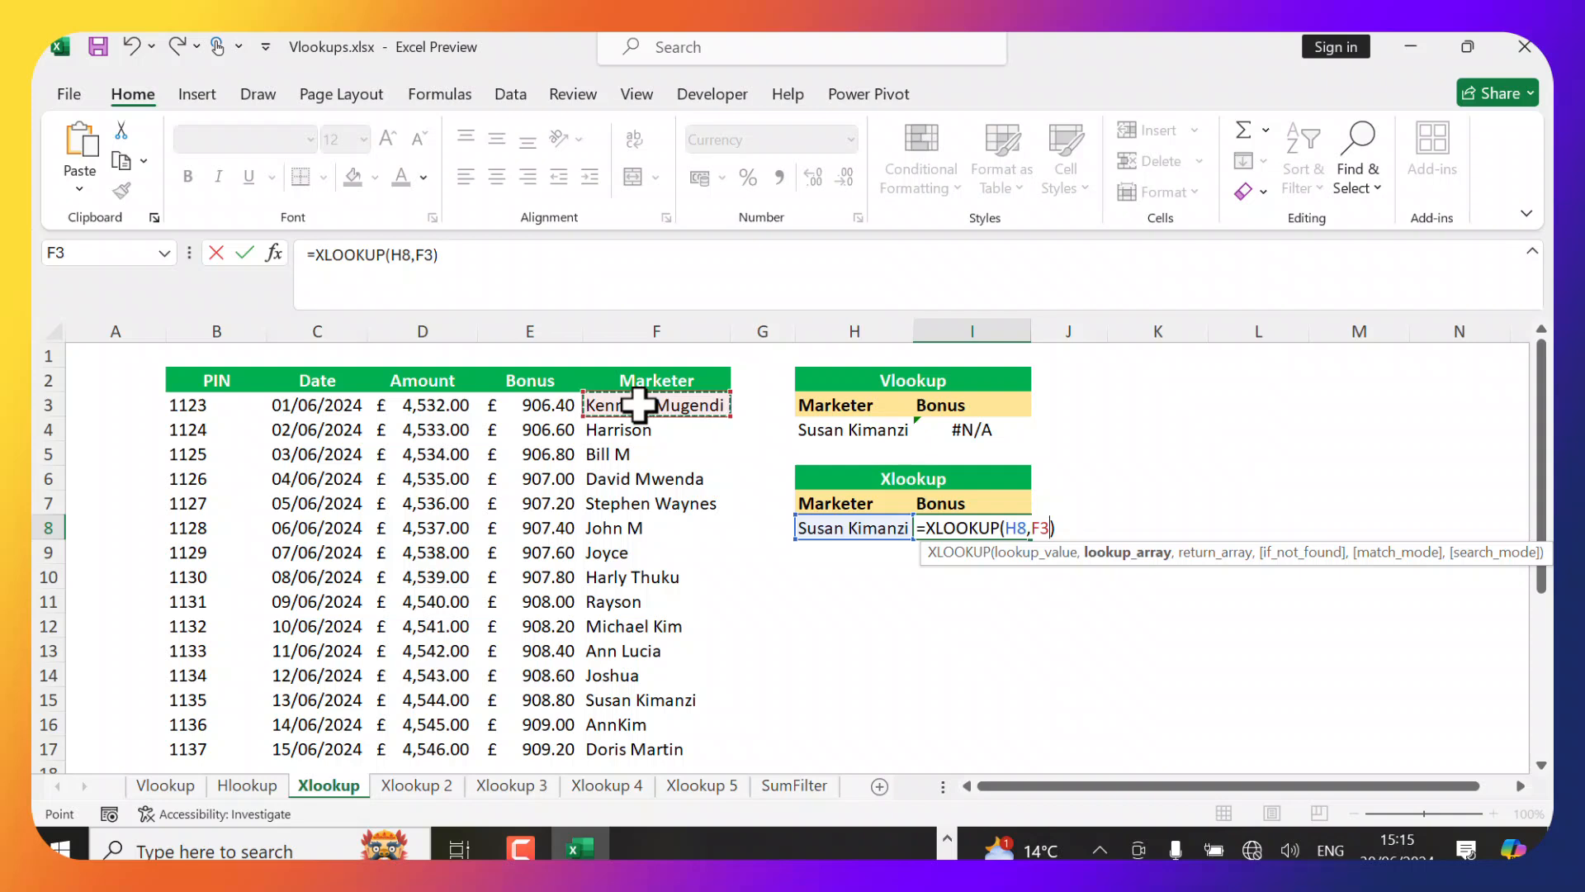
{"action": "key", "text": "ctrl+shift+Down"}
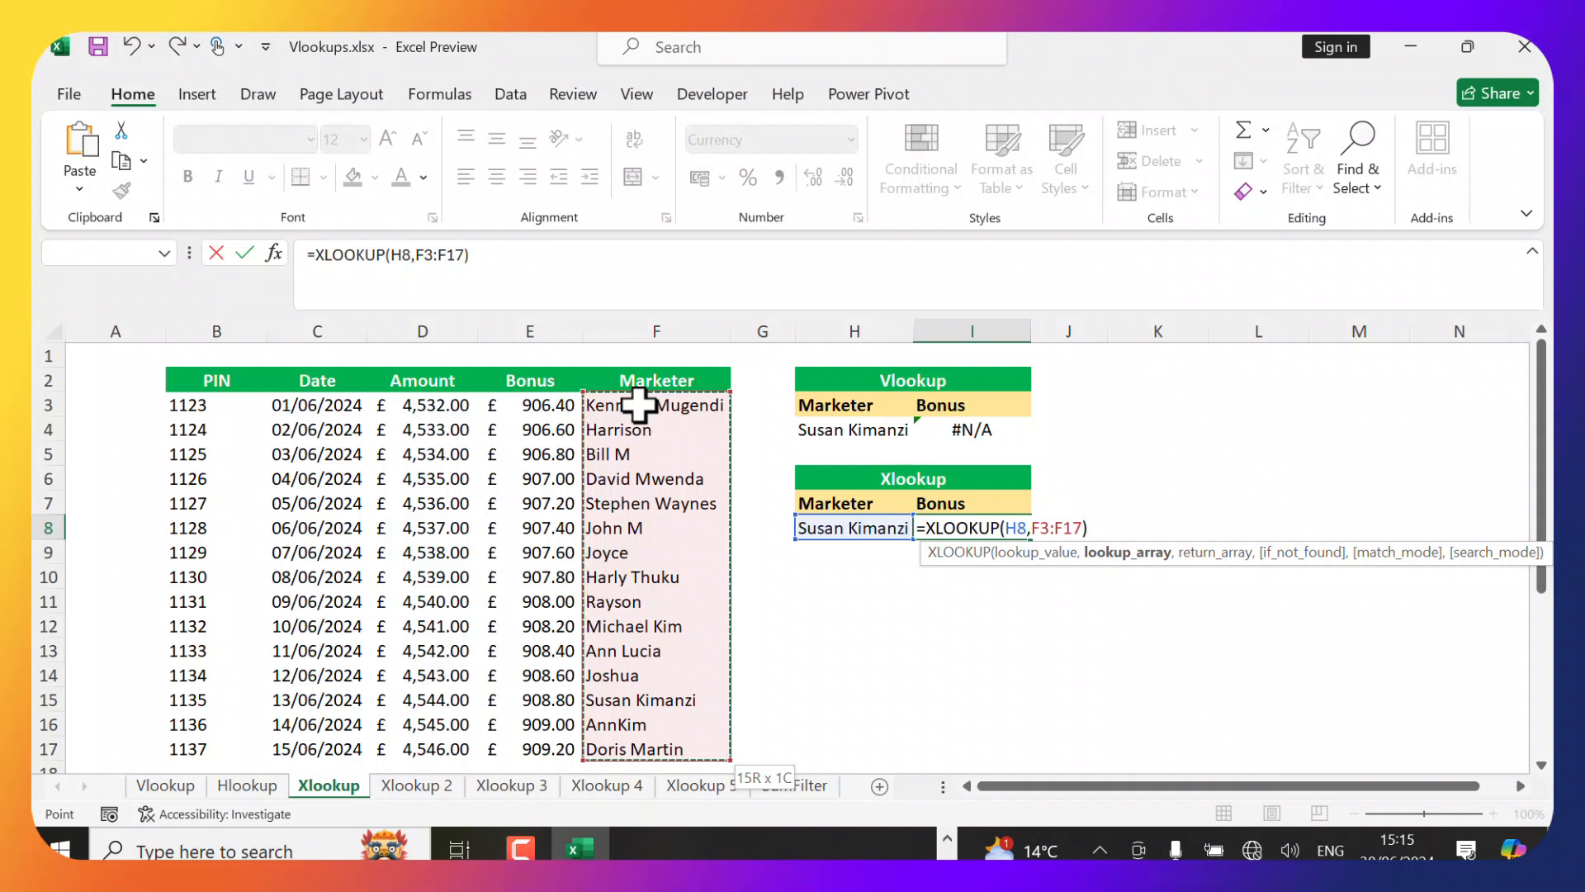
{"action": "type", "text": ","}
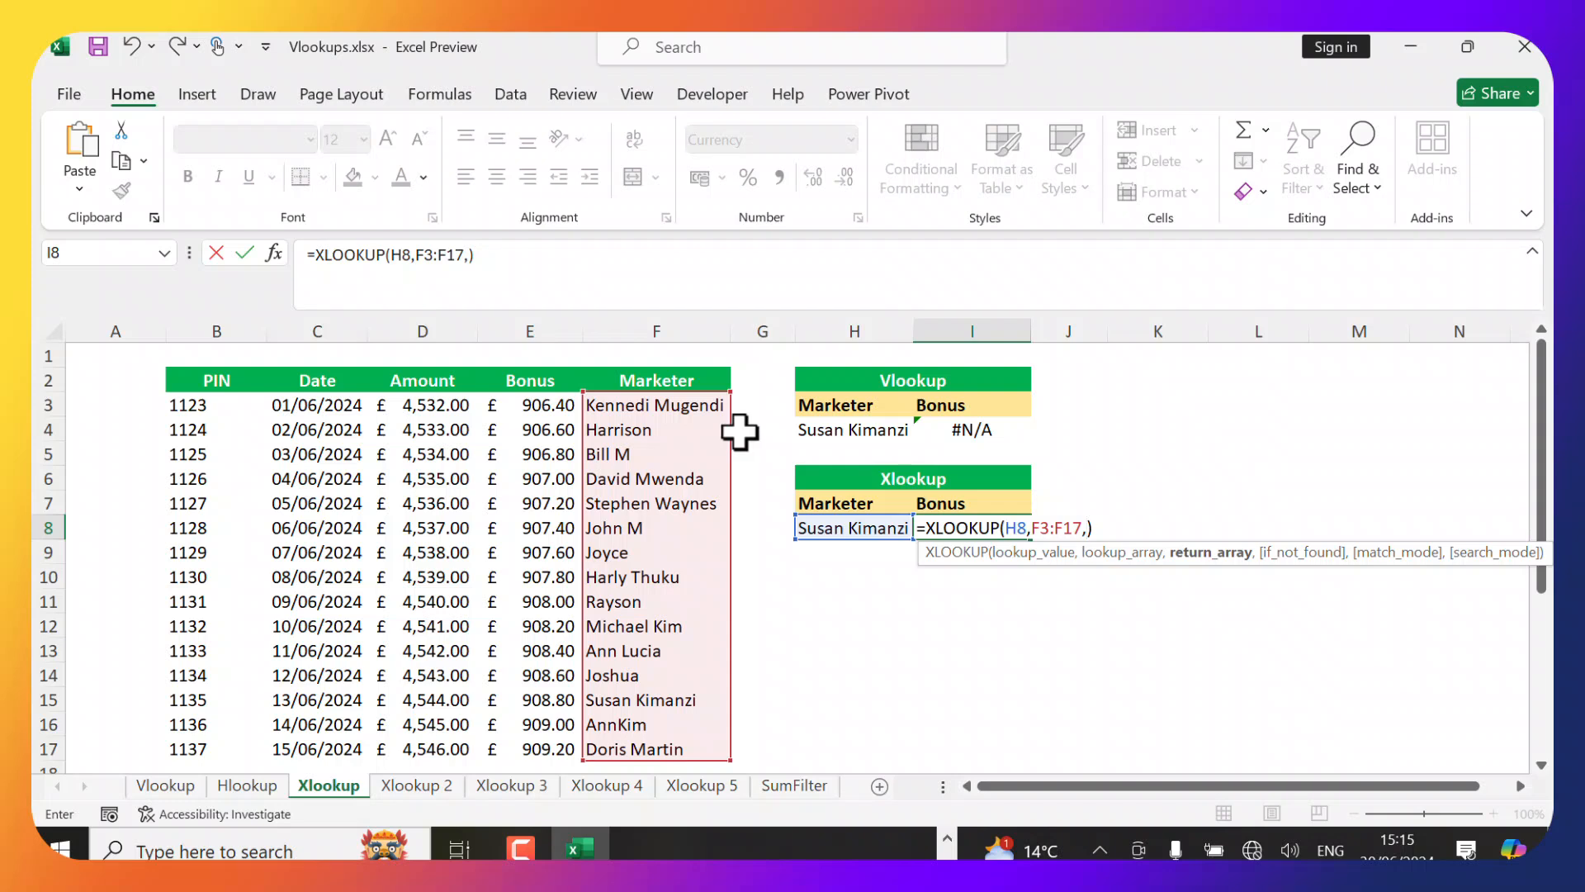
{"action": "left_click", "coordinate": [532, 407]}
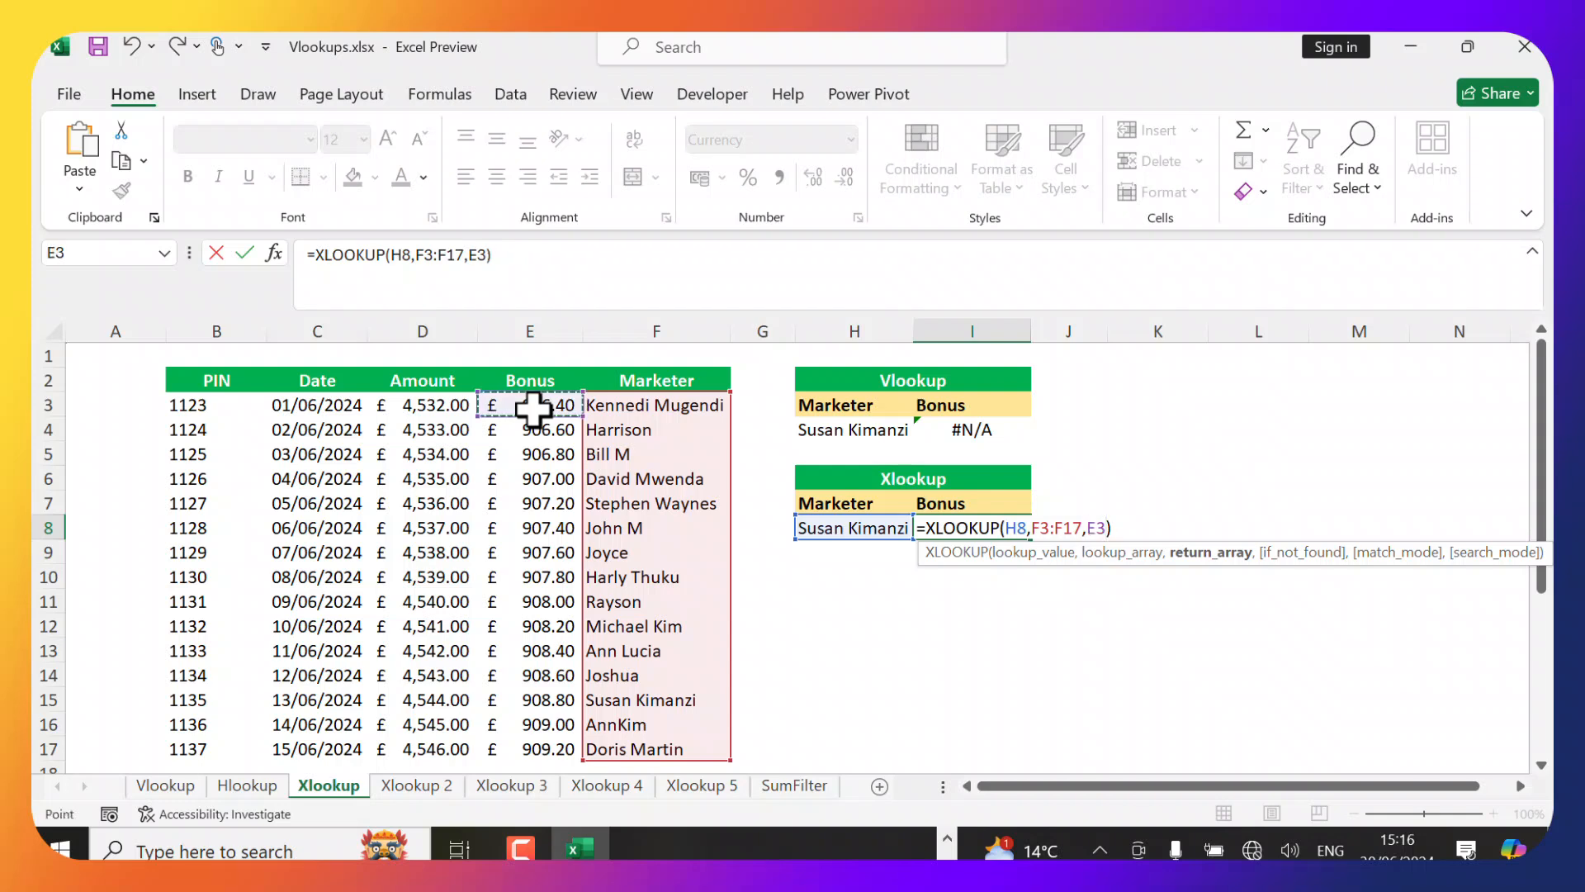
{"action": "key", "text": "ctrl+shift+Down"}
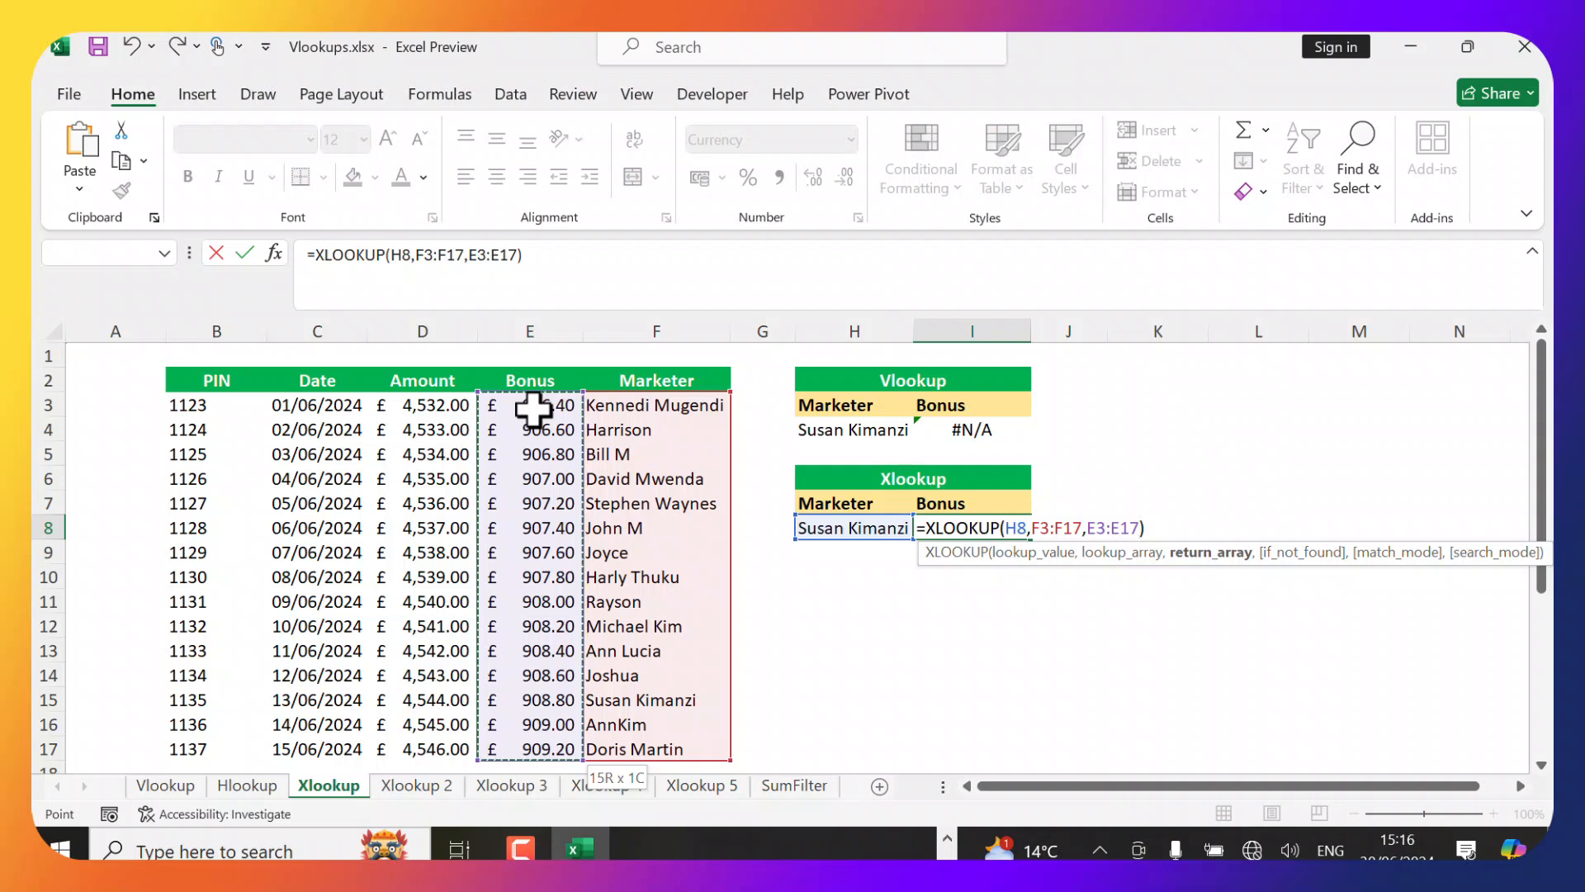
Add "No match" as the XLOOKUP's if-not-found value and enter the formula.
{"action": "type", "text": ","}
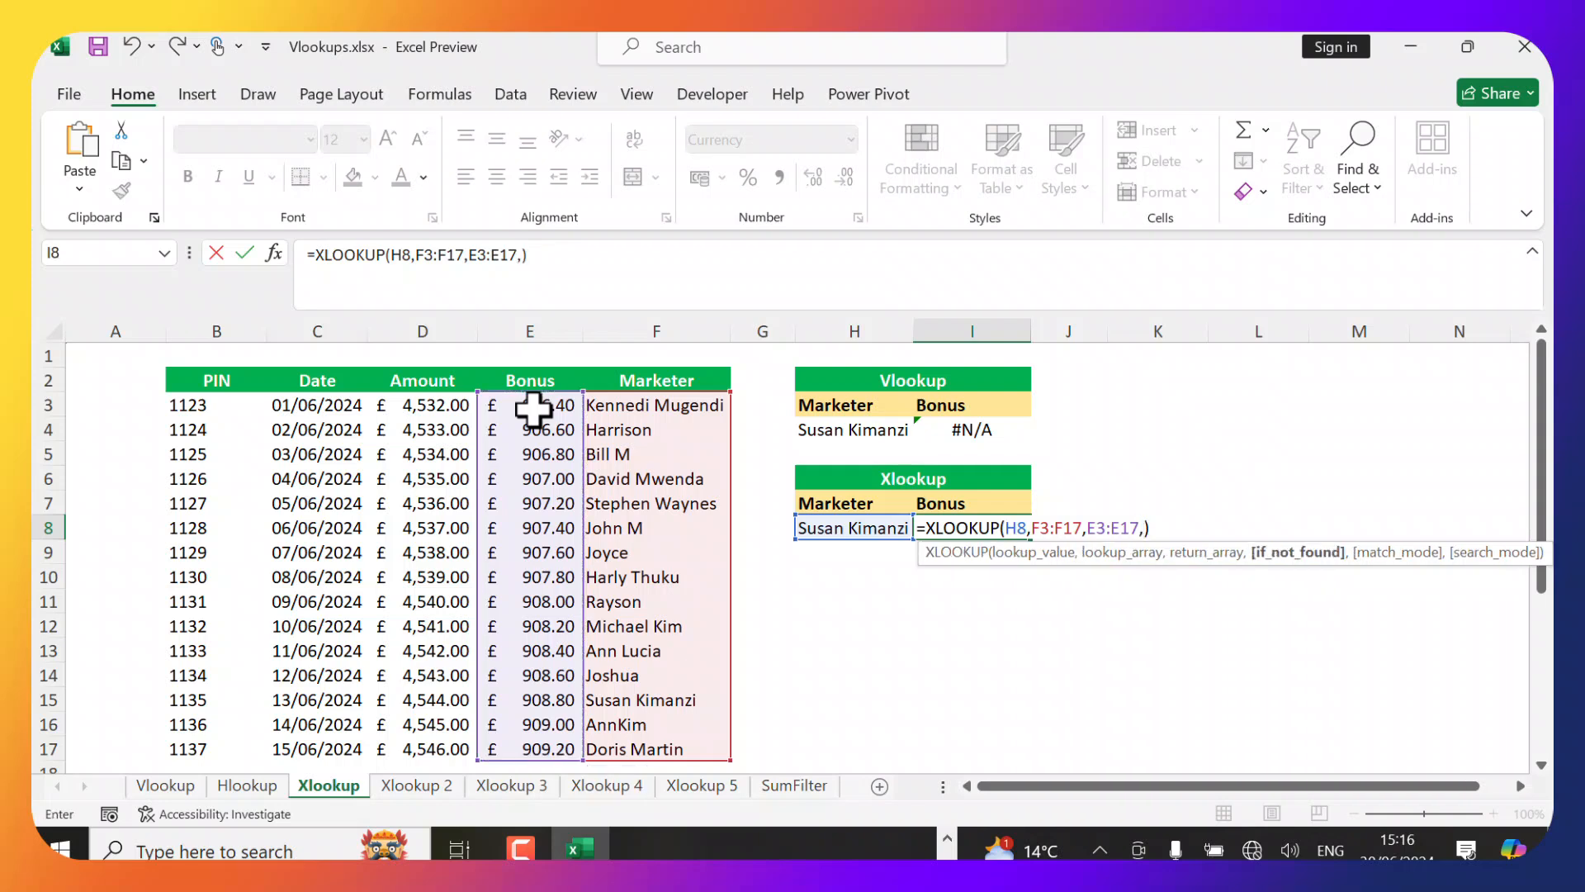
{"action": "type", "text": "\"No match\""}
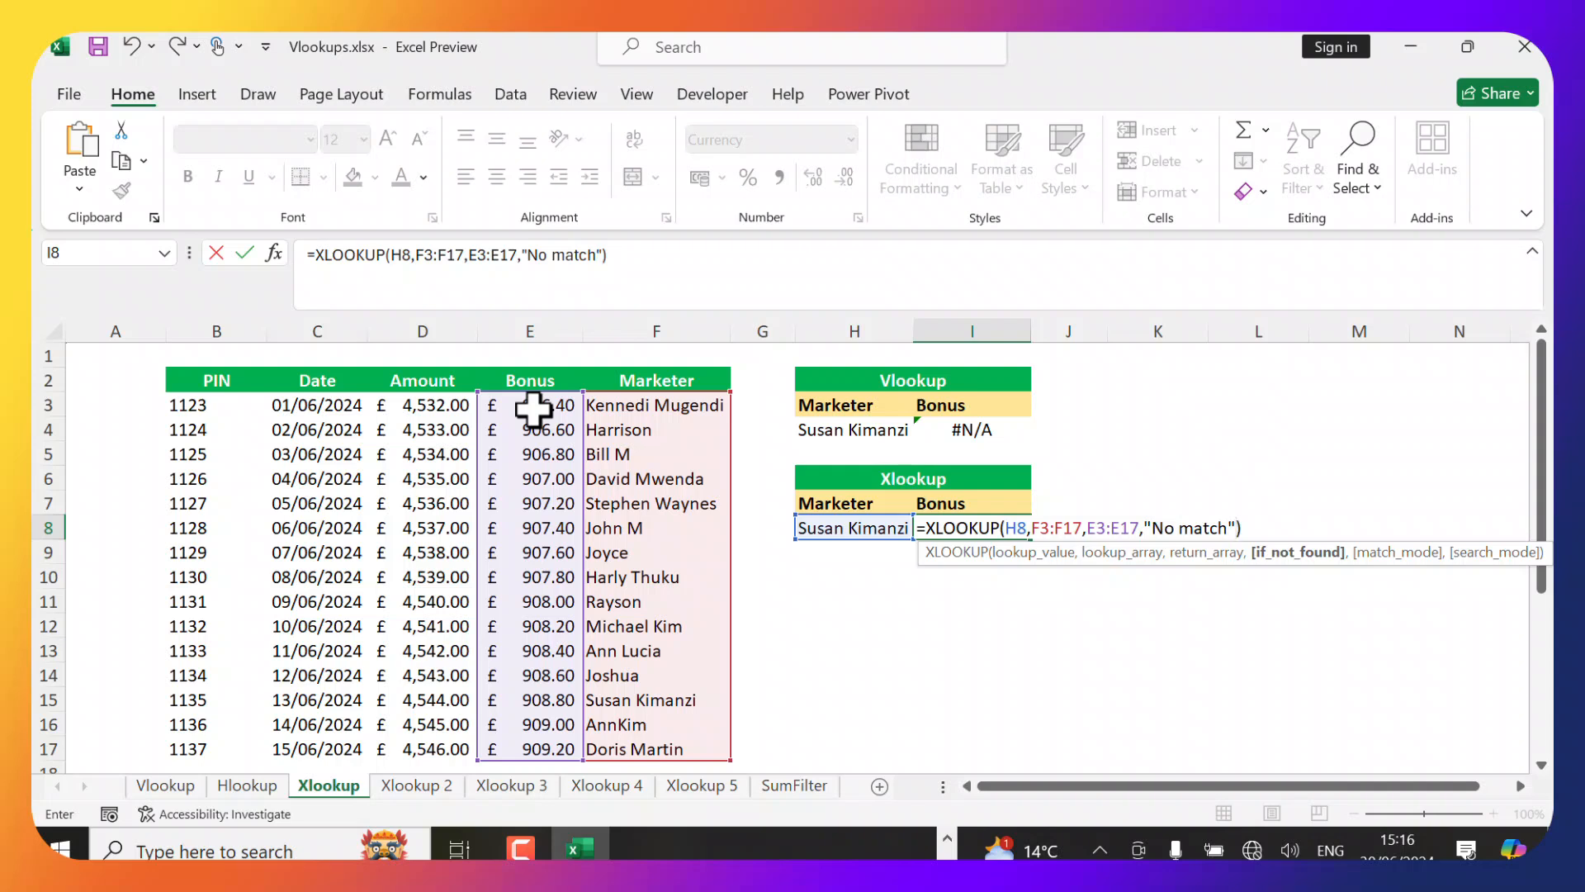
{"action": "type", "text": ")"}
{"action": "key", "text": "Return"}
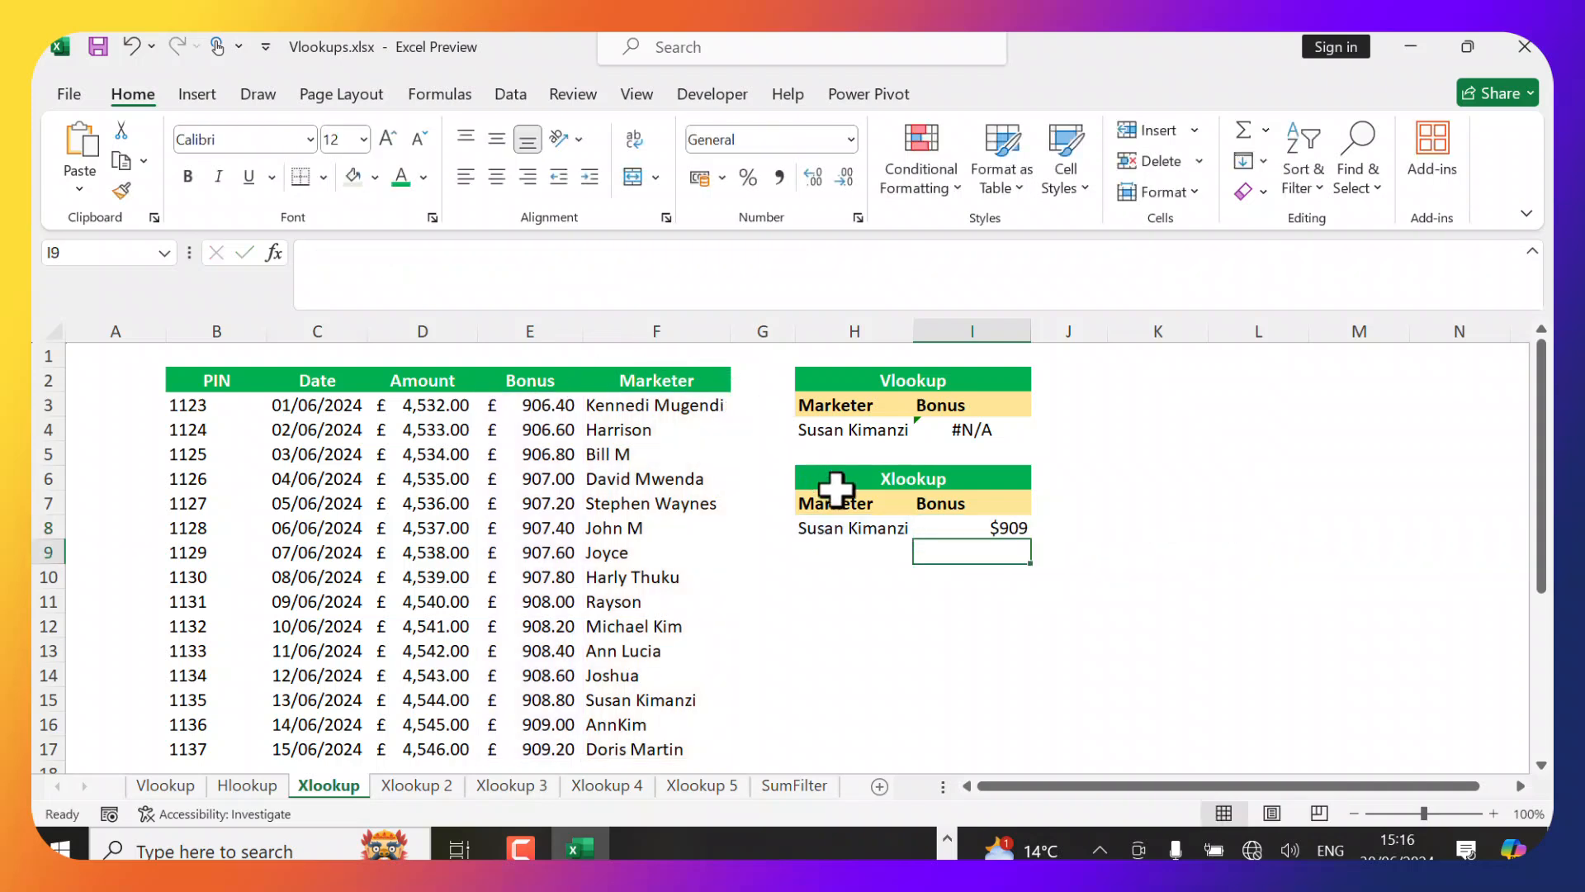
Compare the XLOOKUP result with the bonus in E15 and increase I8's decimal places by two.
{"action": "left_click", "coordinate": [999, 527]}
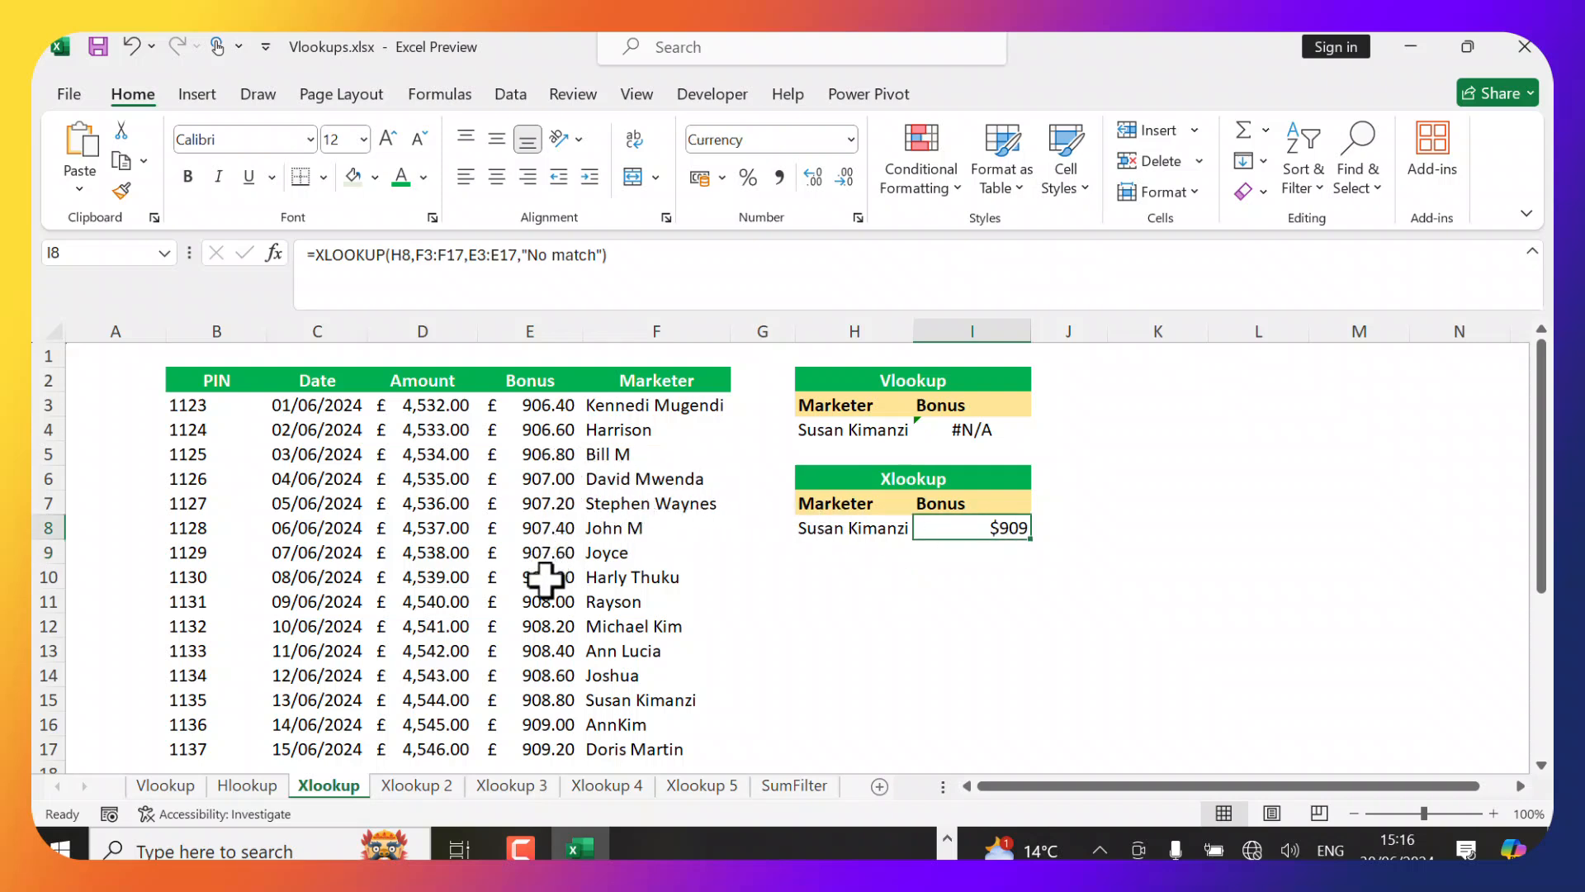
{"action": "left_click", "coordinate": [539, 702]}
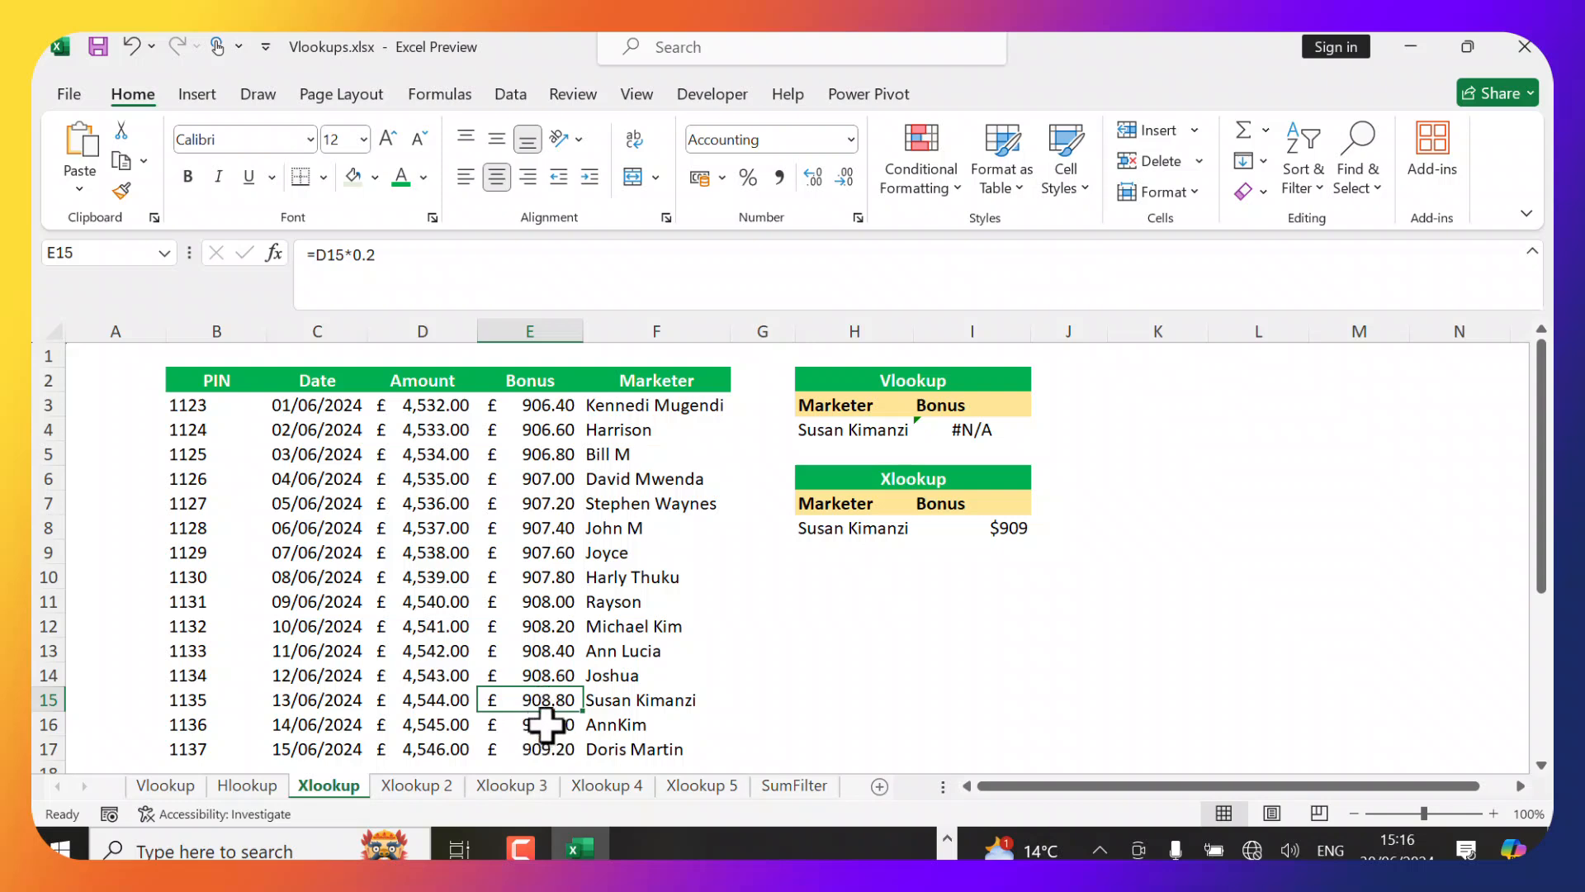
{"action": "left_click", "coordinate": [981, 527]}
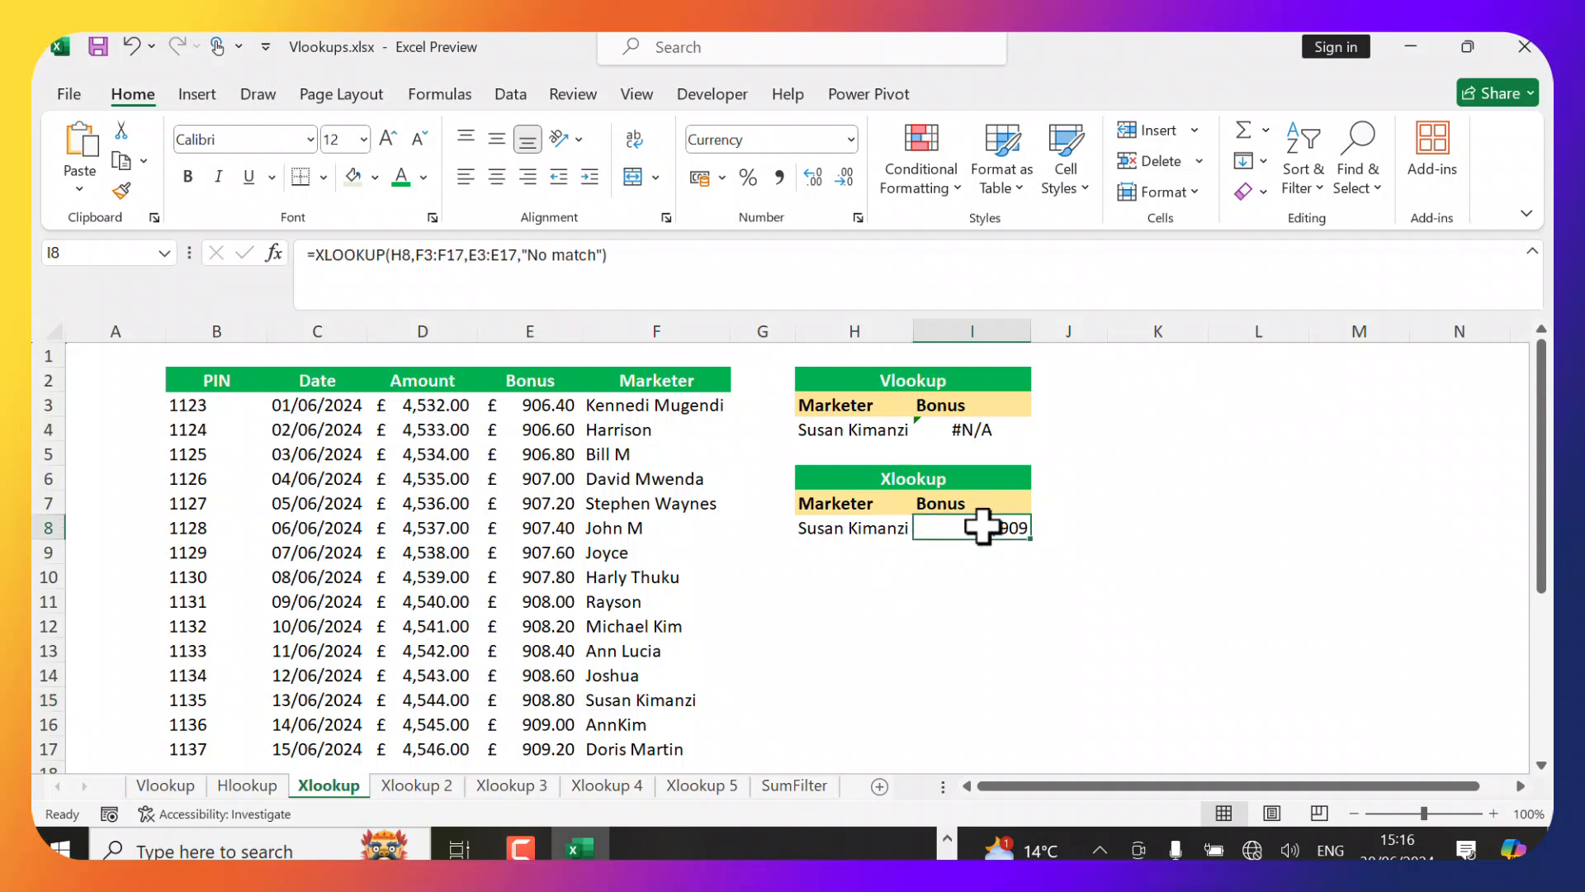
{"action": "left_click", "coordinate": [816, 177]}
{"action": "left_click", "coordinate": [816, 177]}
{"action": "left_click", "coordinate": [1003, 551]}
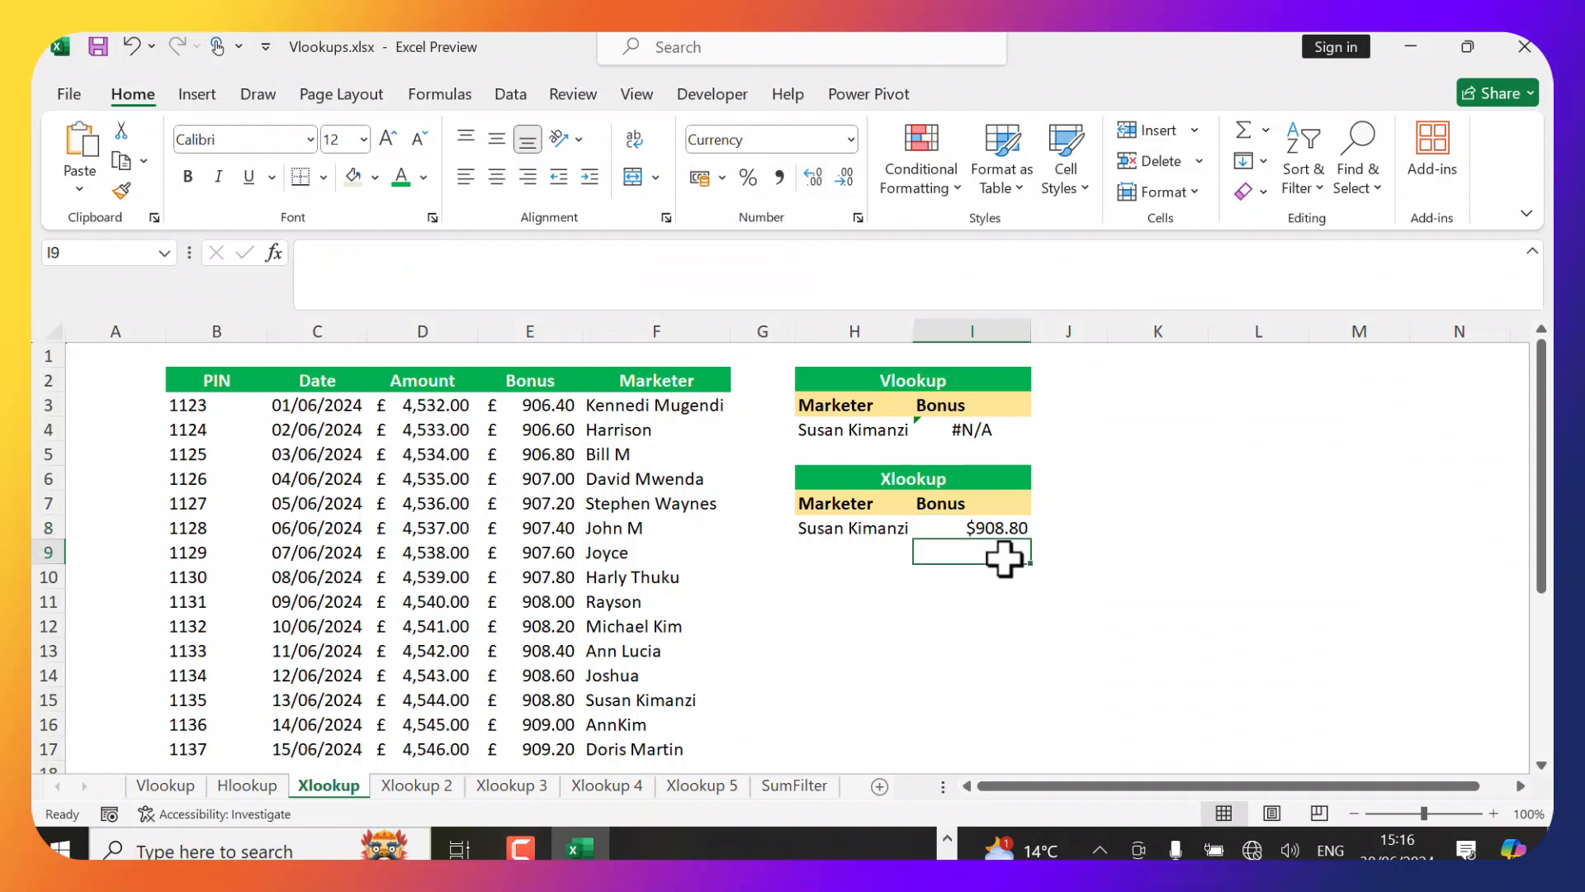
{"action": "left_click", "coordinate": [1005, 528]}
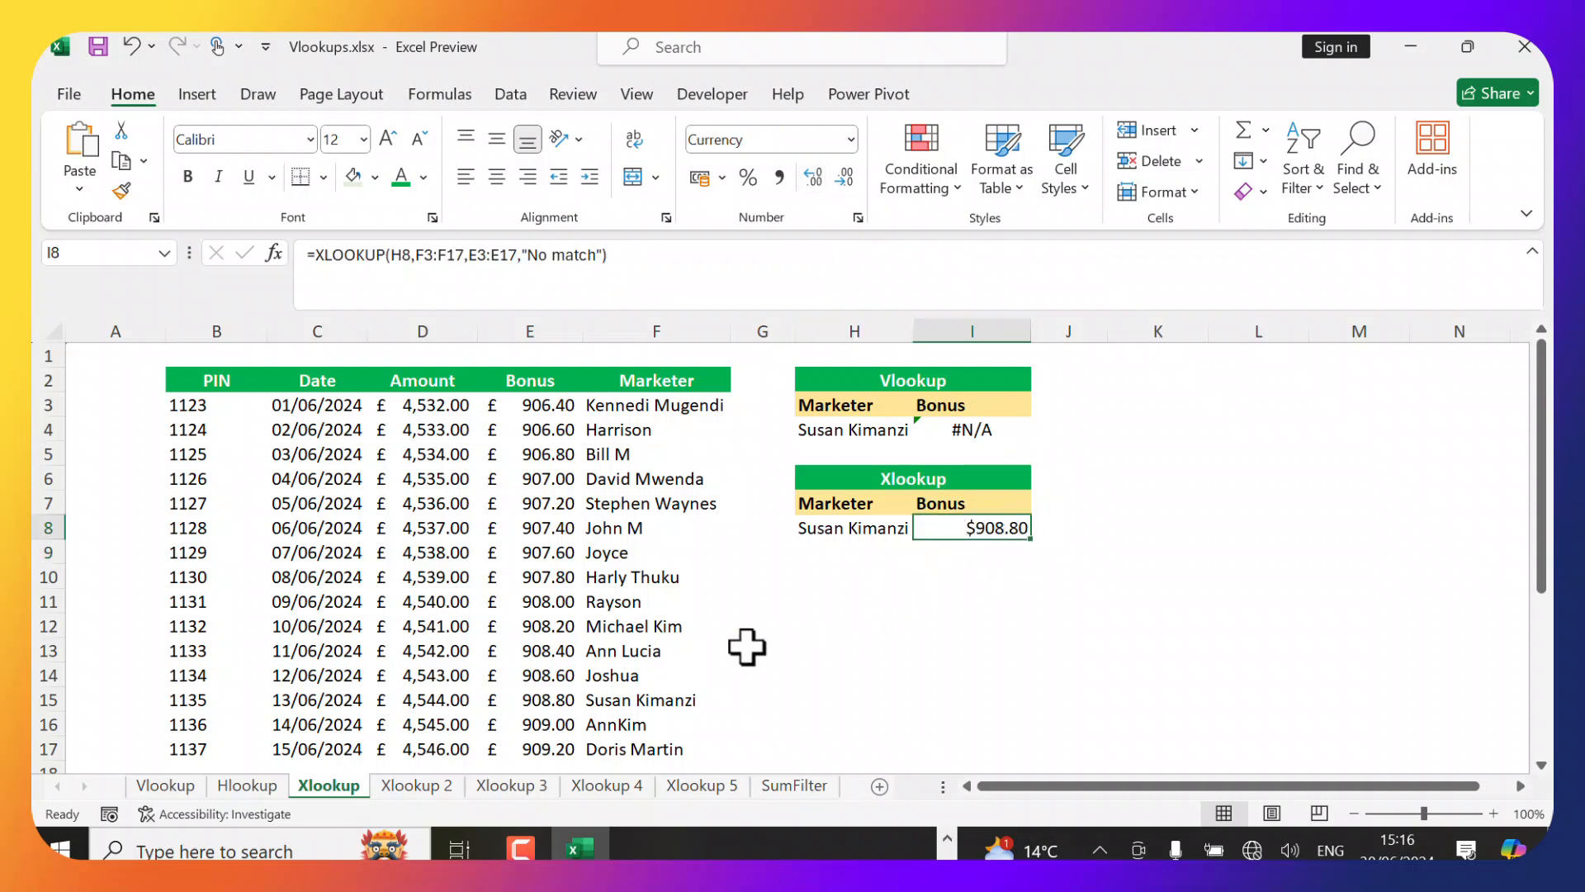
On the Xlookup 2 sheet, start an XLOOKUP in I8 that looks up H8 in the marketer range F3:F17.
{"action": "key", "text": "ctrl+Page_Down"}
{"action": "left_click", "coordinate": [887, 548]}
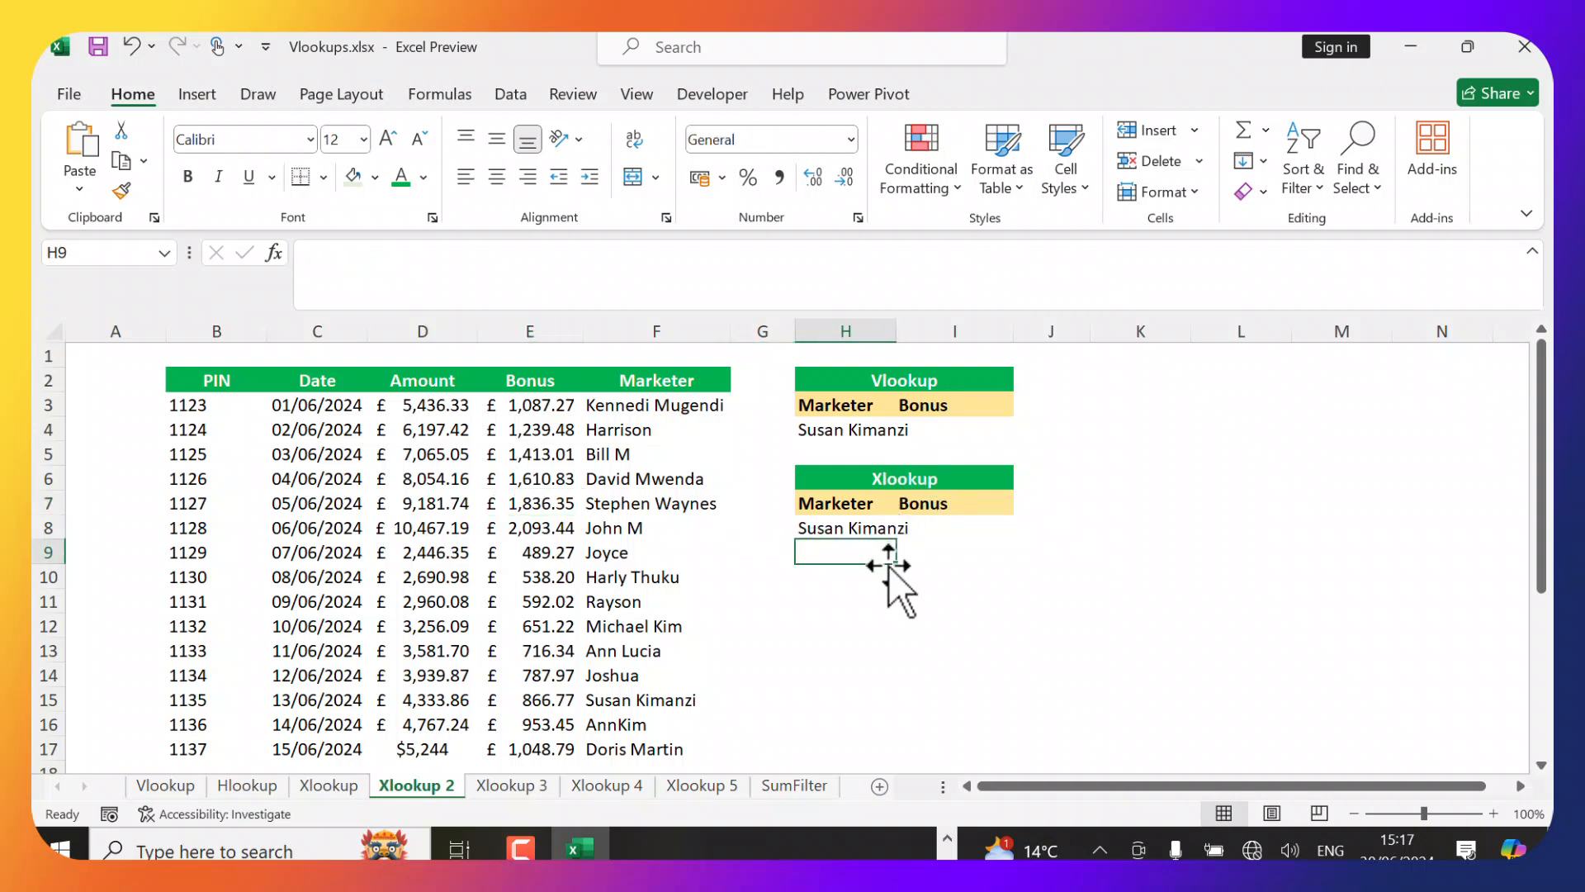
{"action": "left_click", "coordinate": [900, 529]}
{"action": "left_click", "coordinate": [869, 529]}
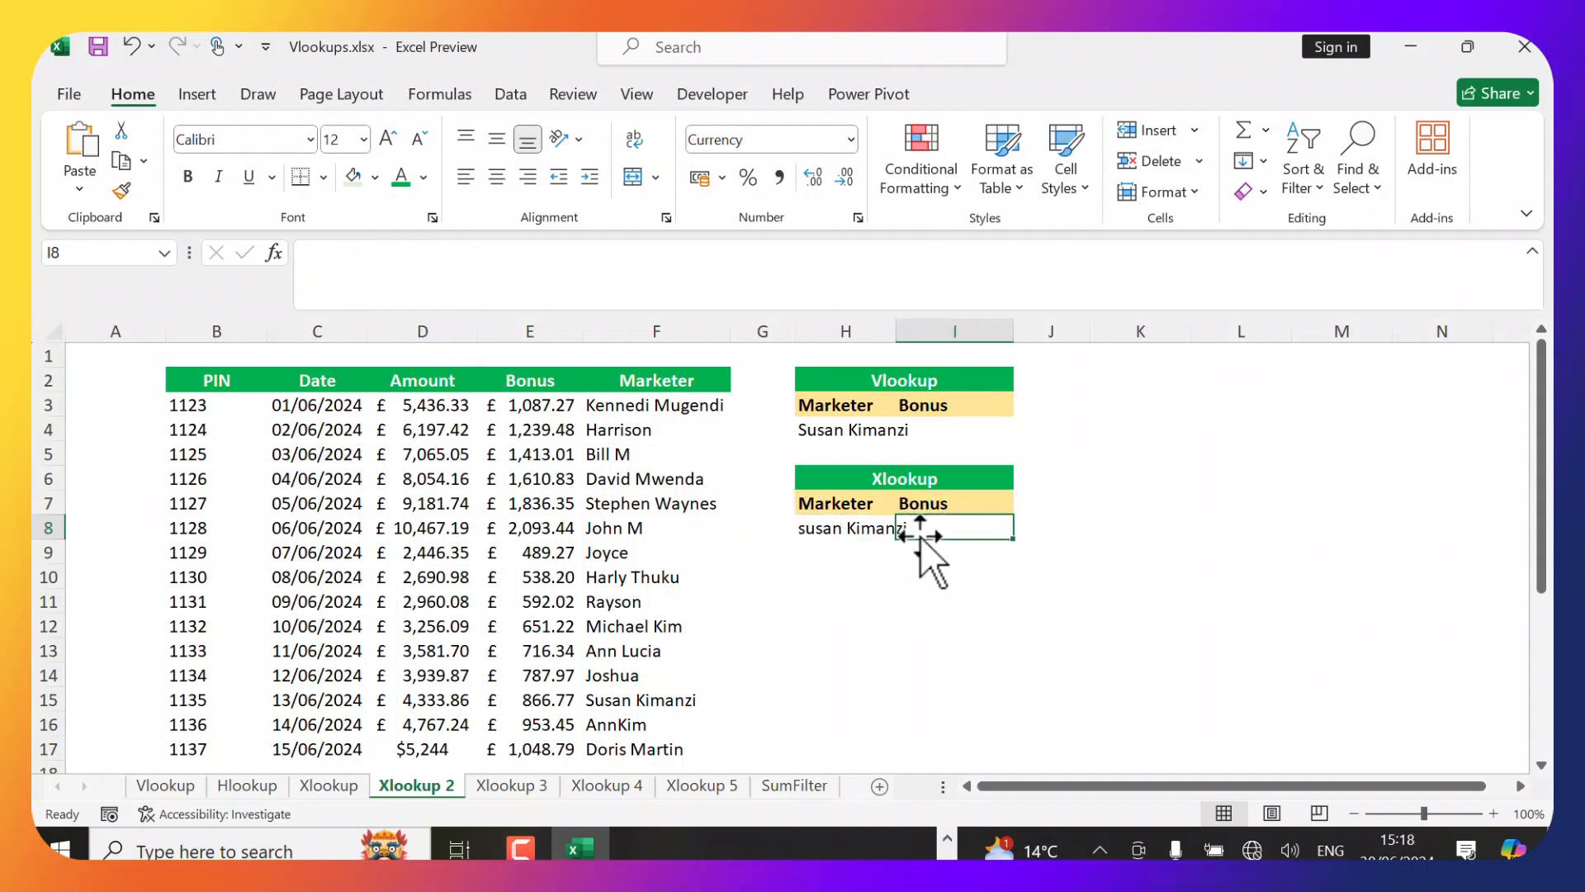
{"action": "type", "text": "="}
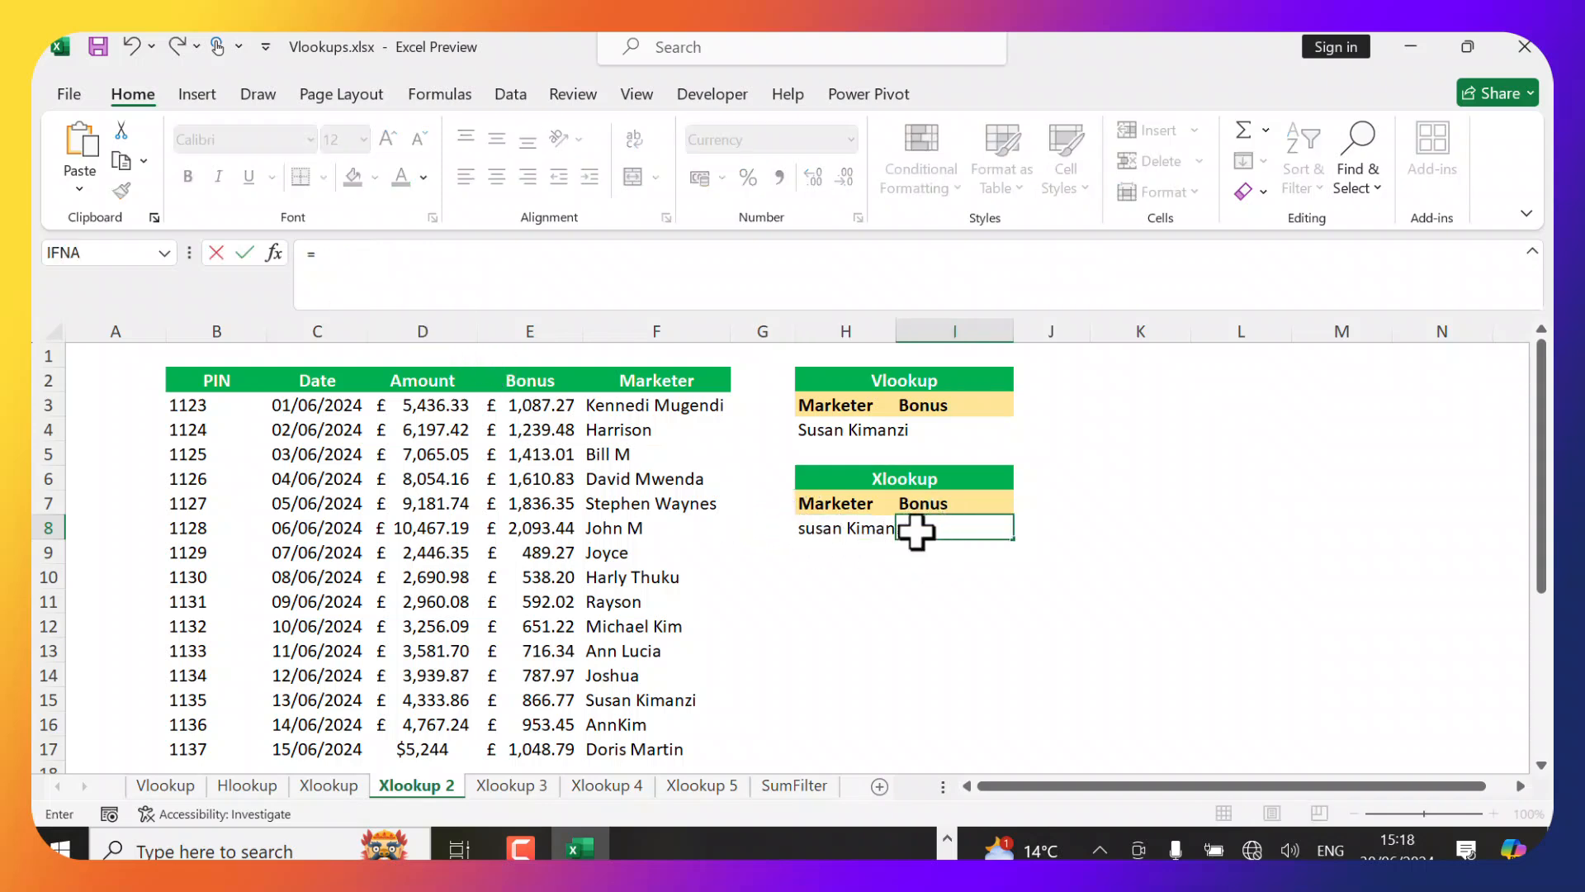
{"action": "type", "text": "xlooku"}
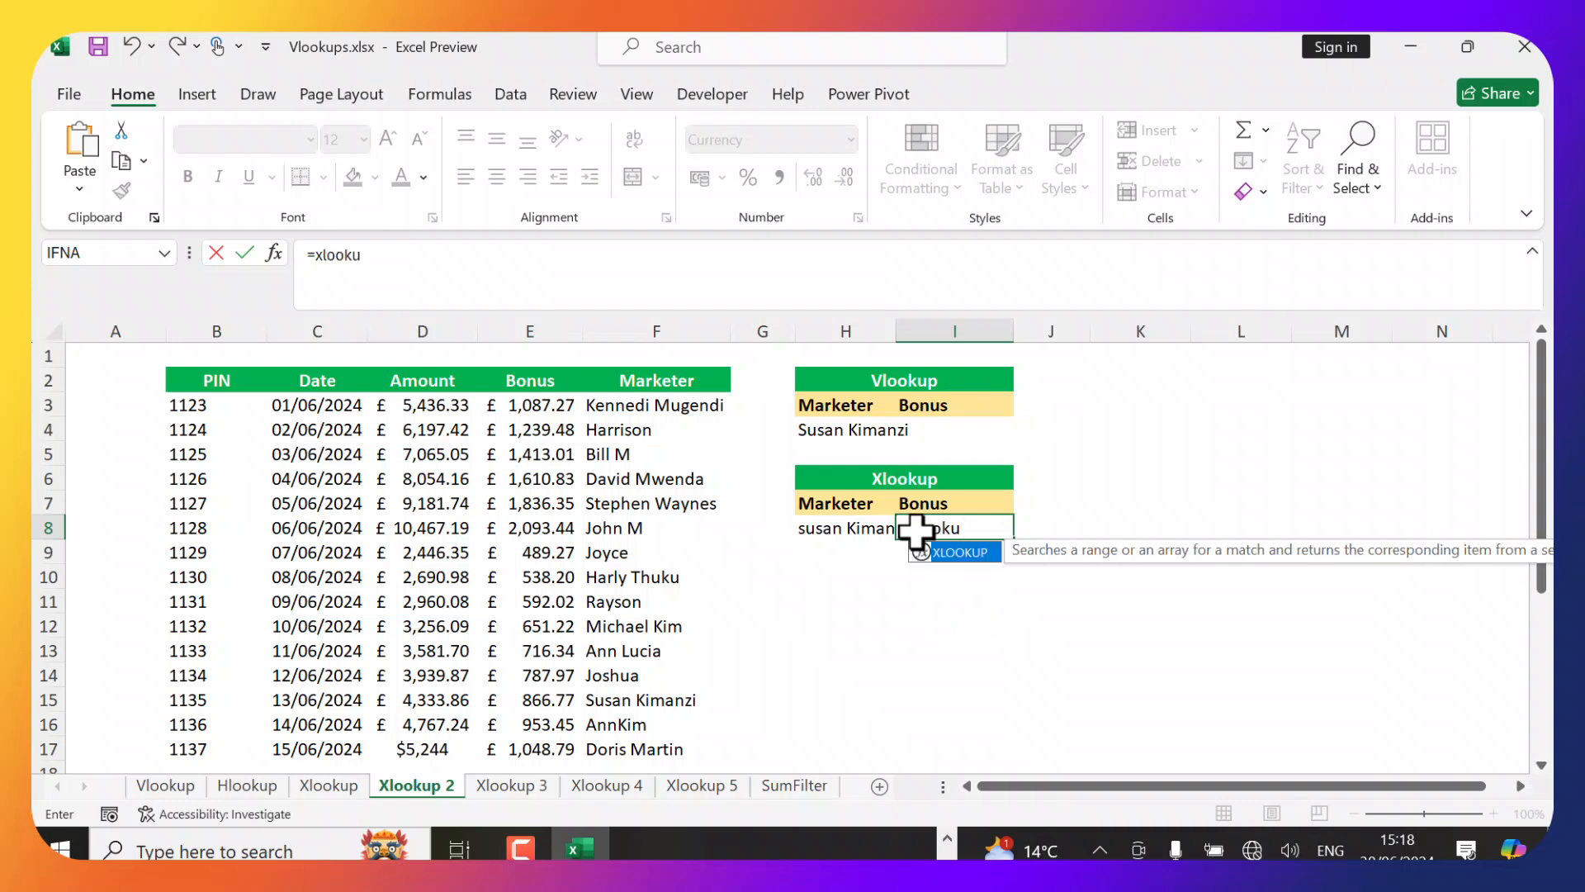
{"action": "key", "text": "Tab"}
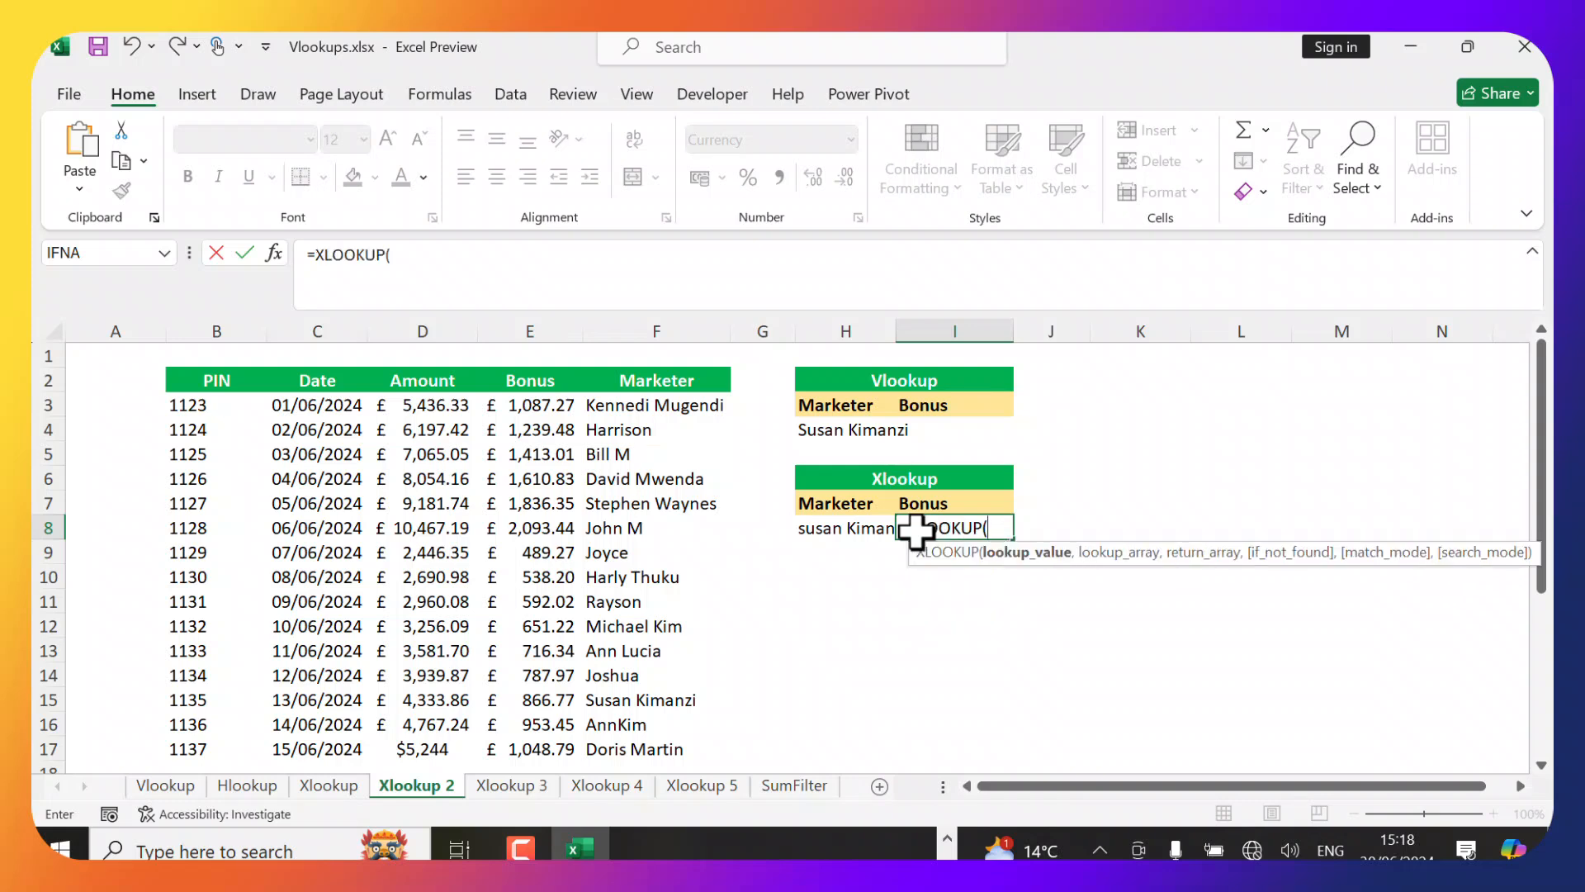
{"action": "left_click", "coordinate": [859, 537]}
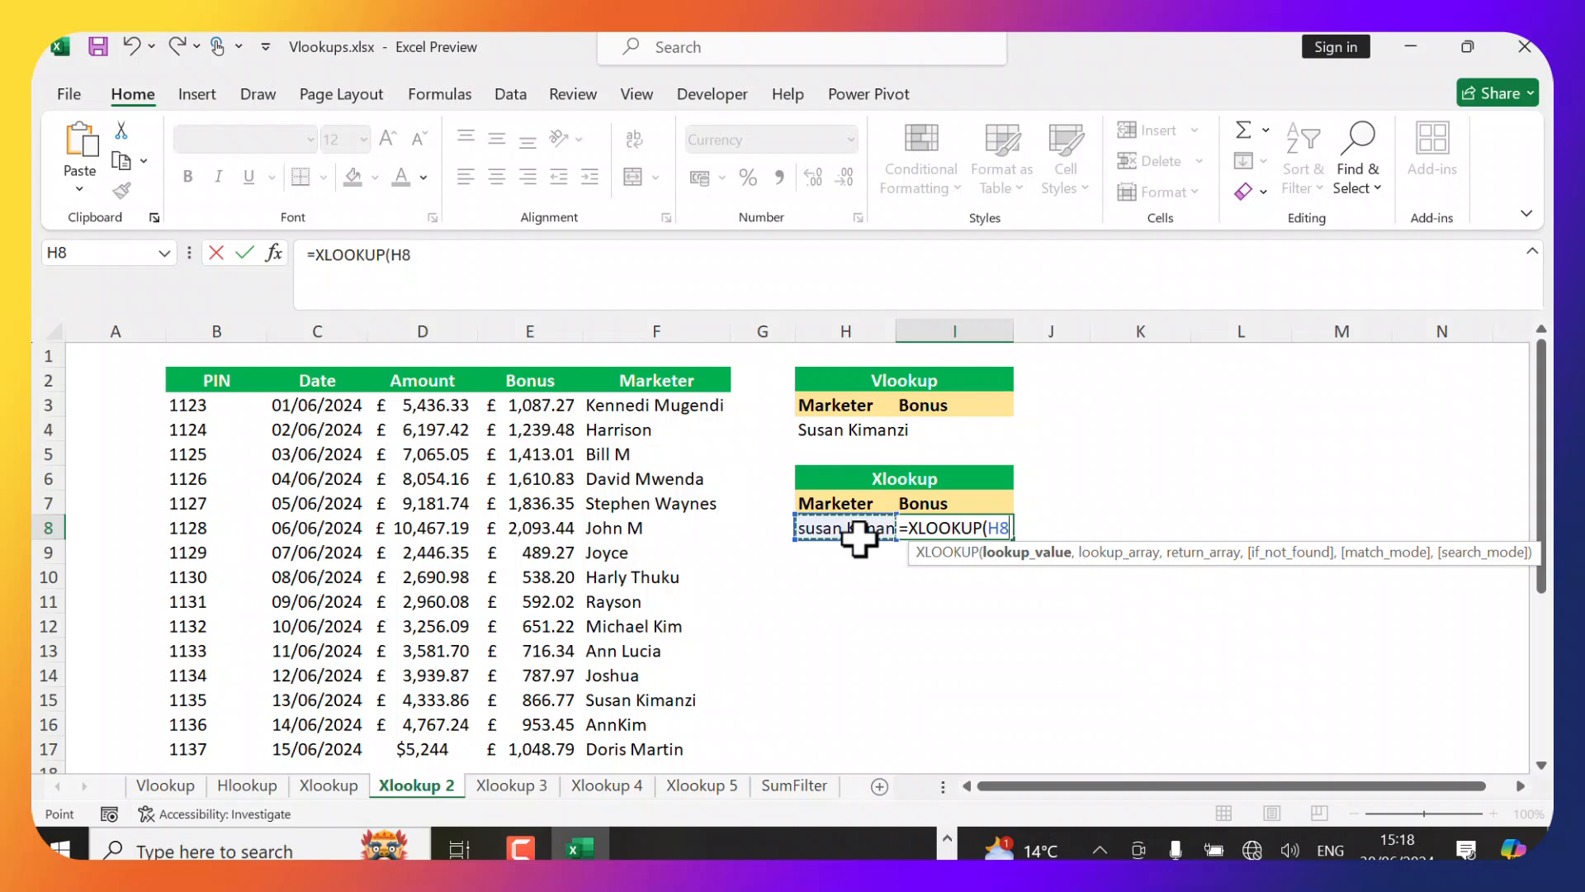
{"action": "type", "text": ","}
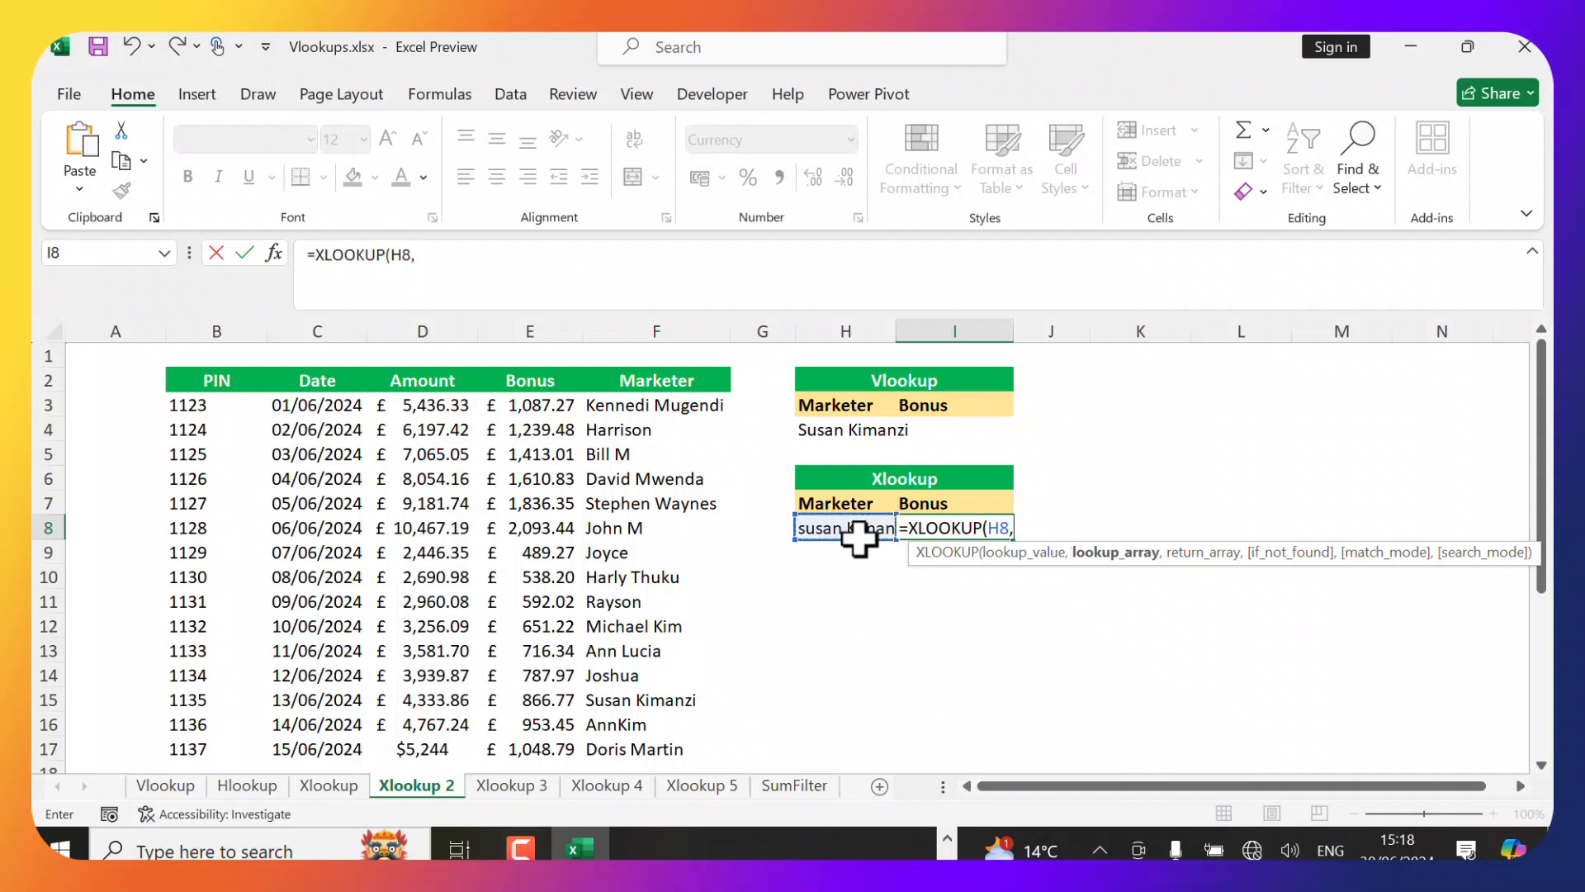
{"action": "left_click", "coordinate": [655, 408]}
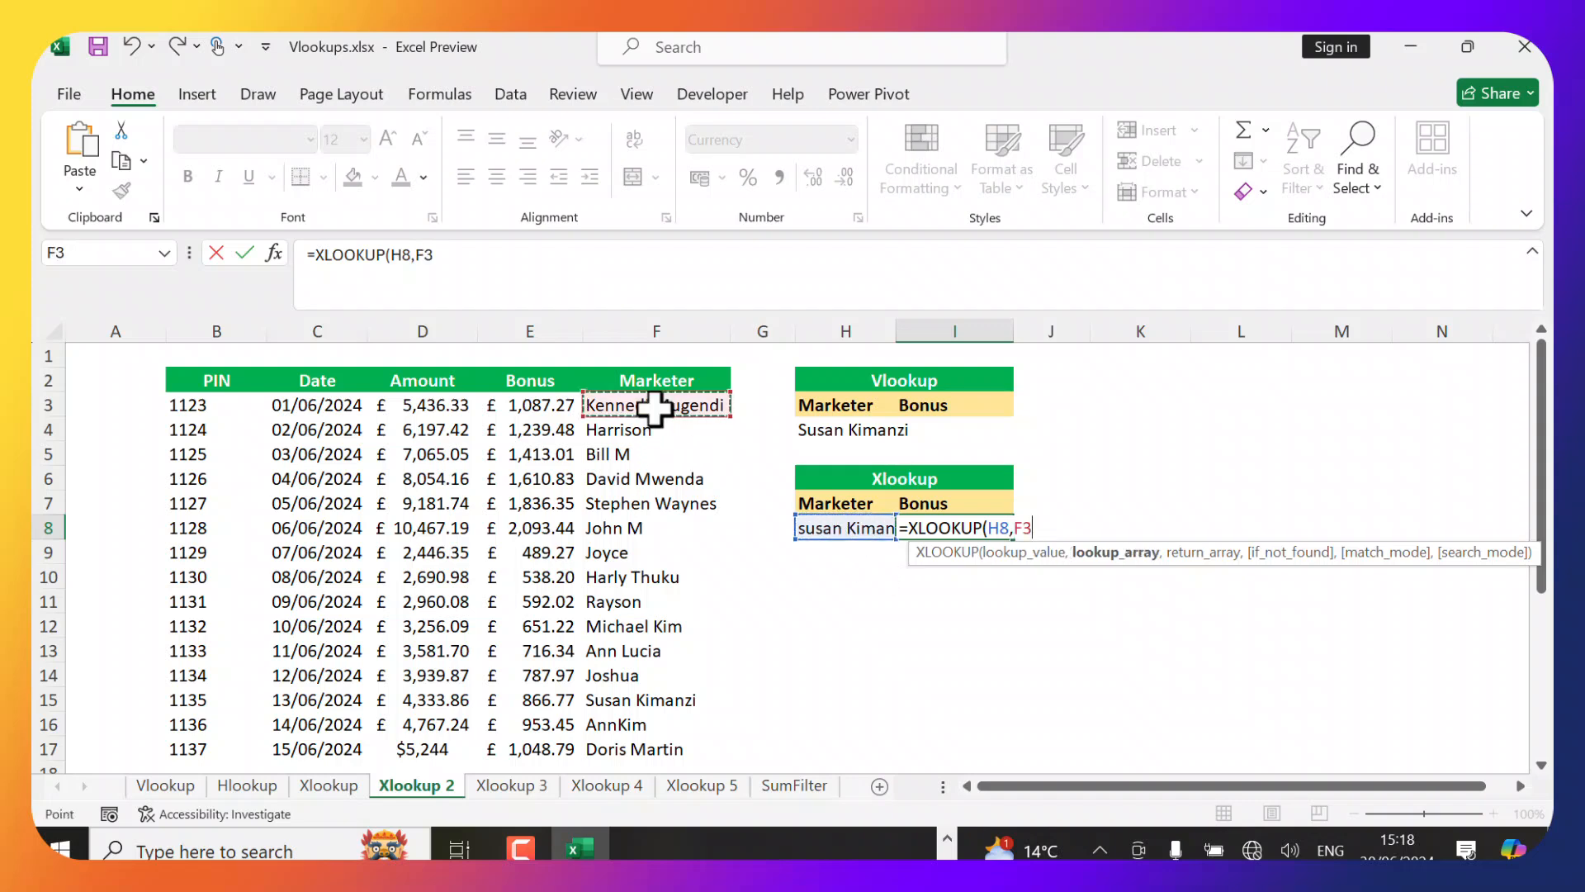
{"action": "key", "text": "ctrl+shift+Down"}
{"action": "type", "text": ","}
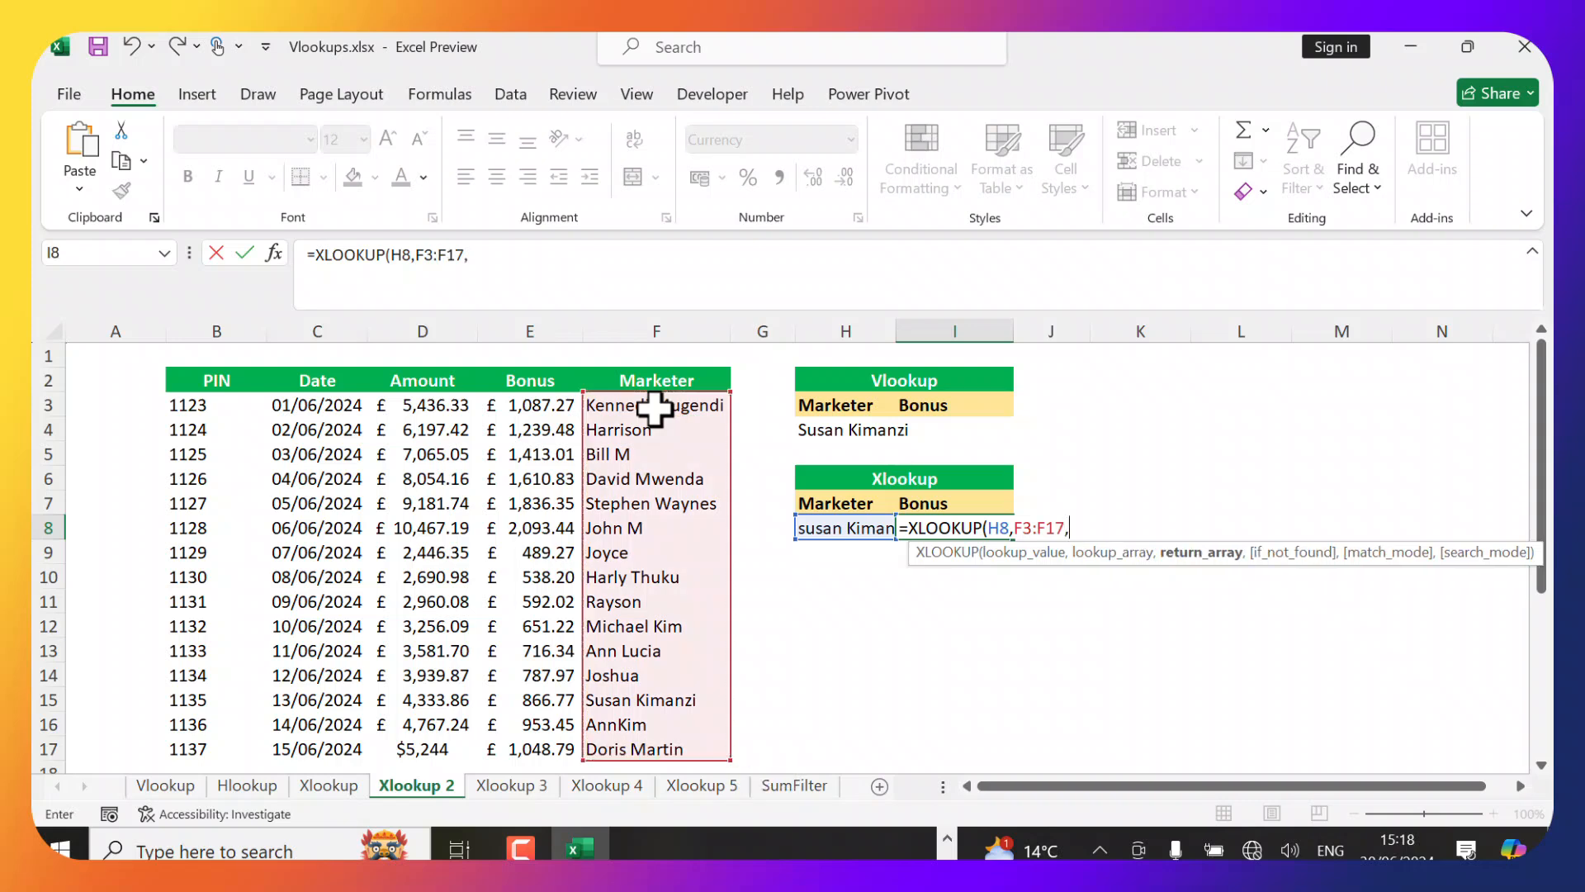
Set the return range to E3:E17 and the if-not-found value to "No Match", then enter the formula.
{"action": "left_click", "coordinate": [540, 406]}
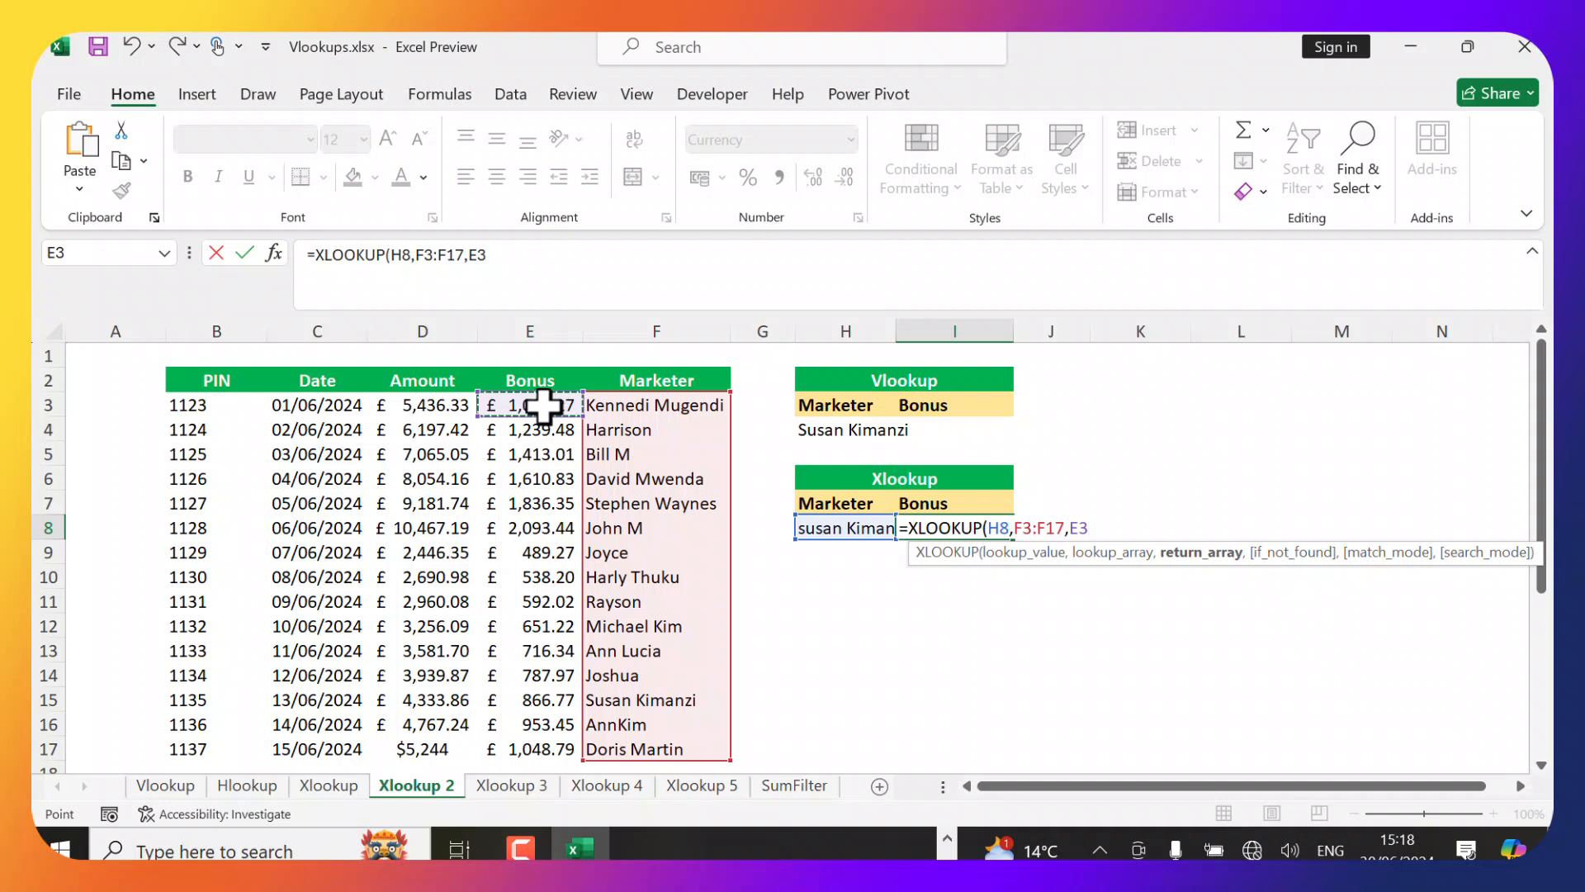
{"action": "key", "text": "ctrl+shift+Down"}
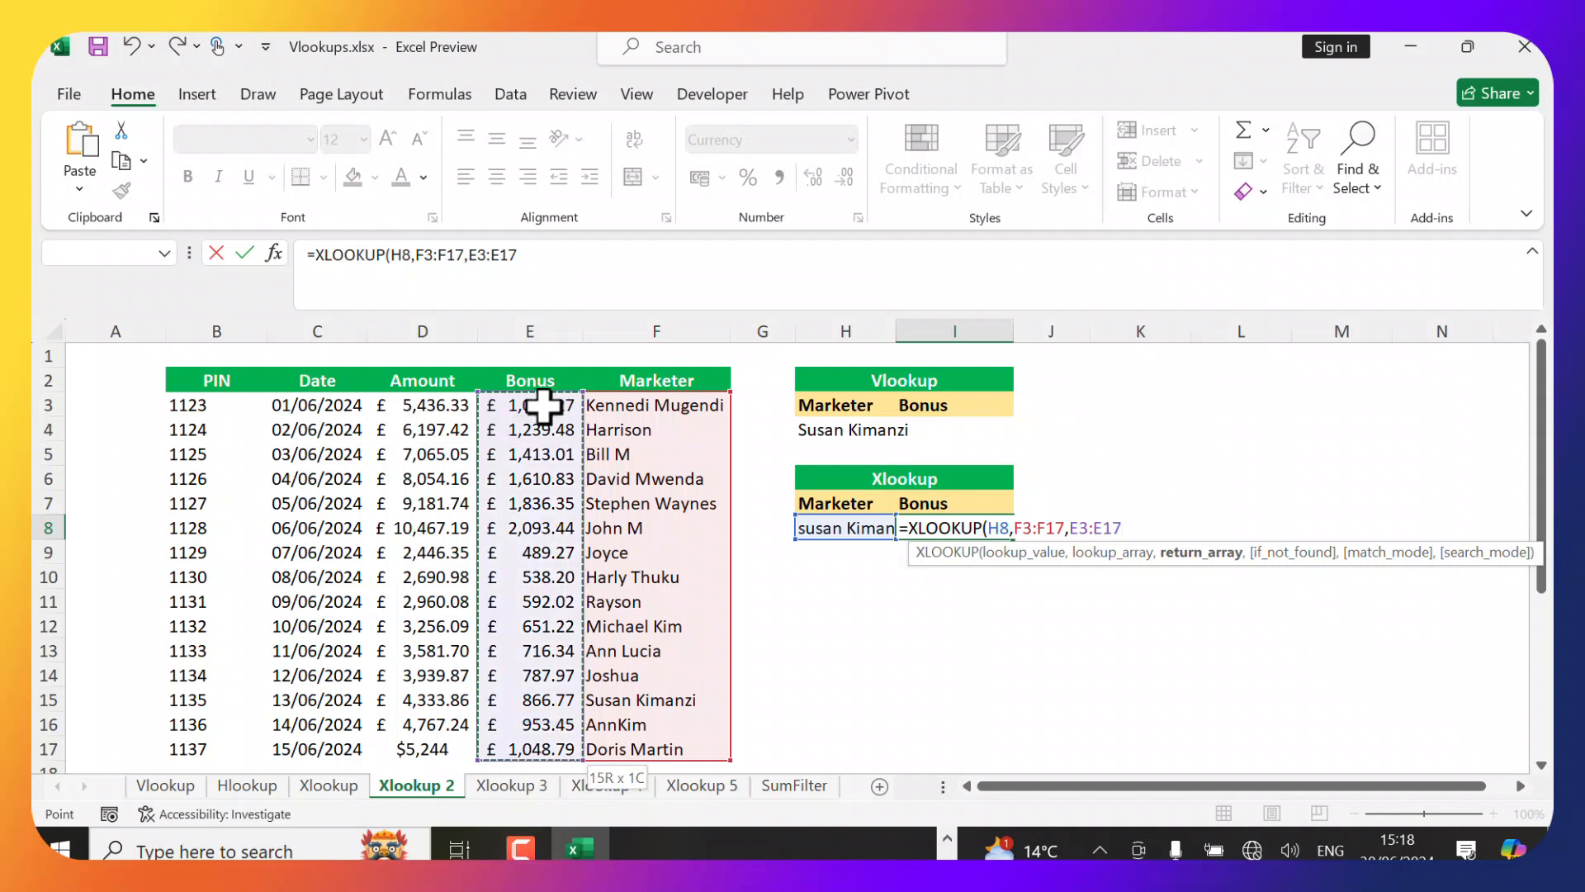
{"action": "type", "text": ","}
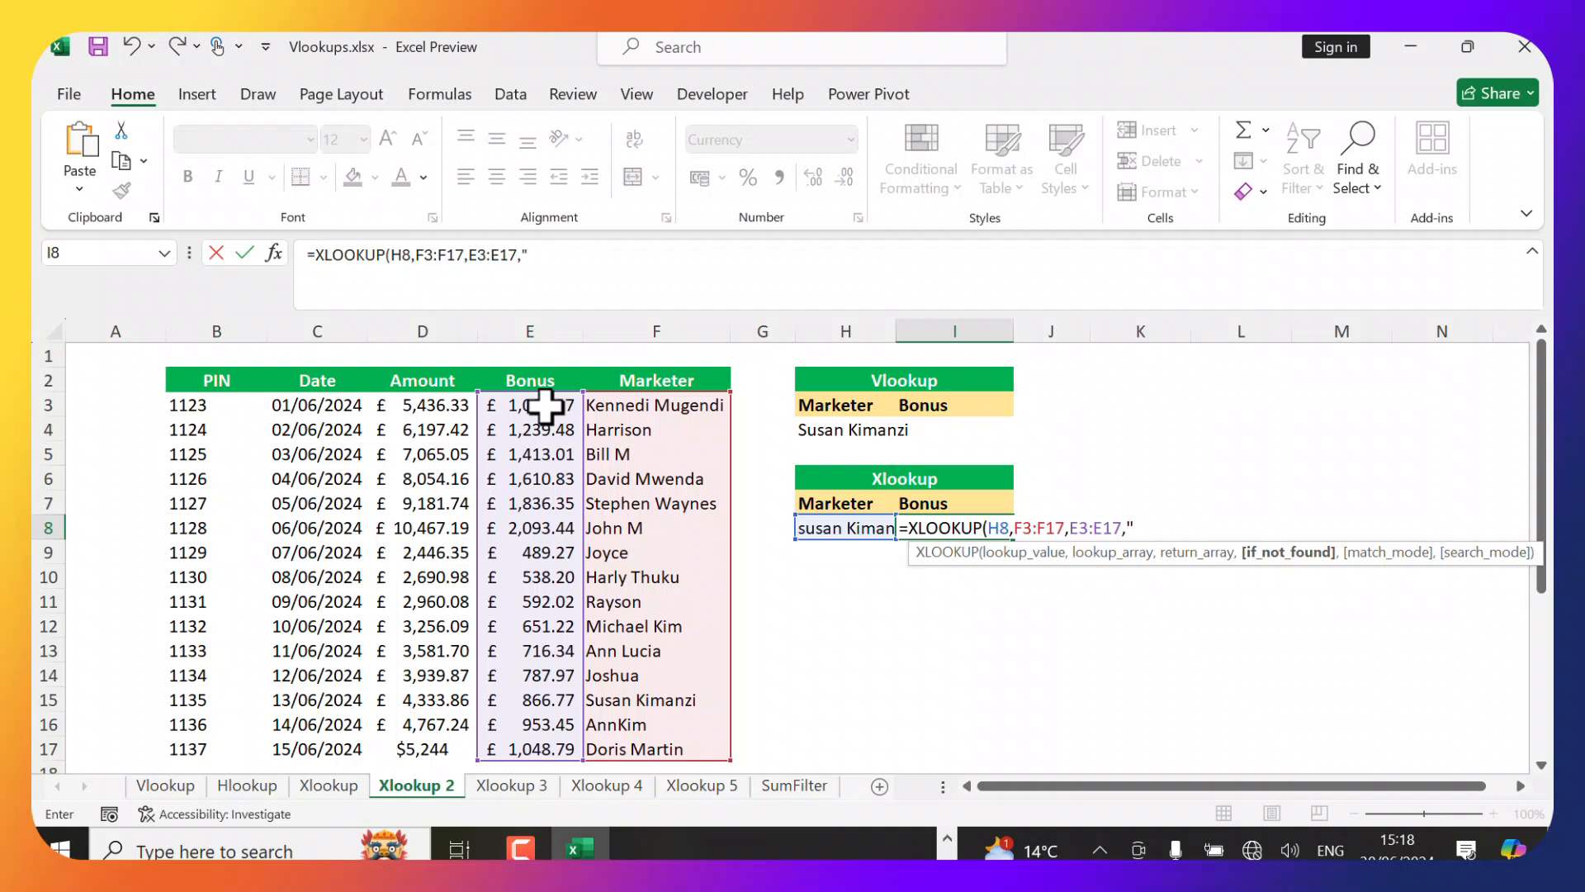
{"action": "type", "text": "\"No Match"}
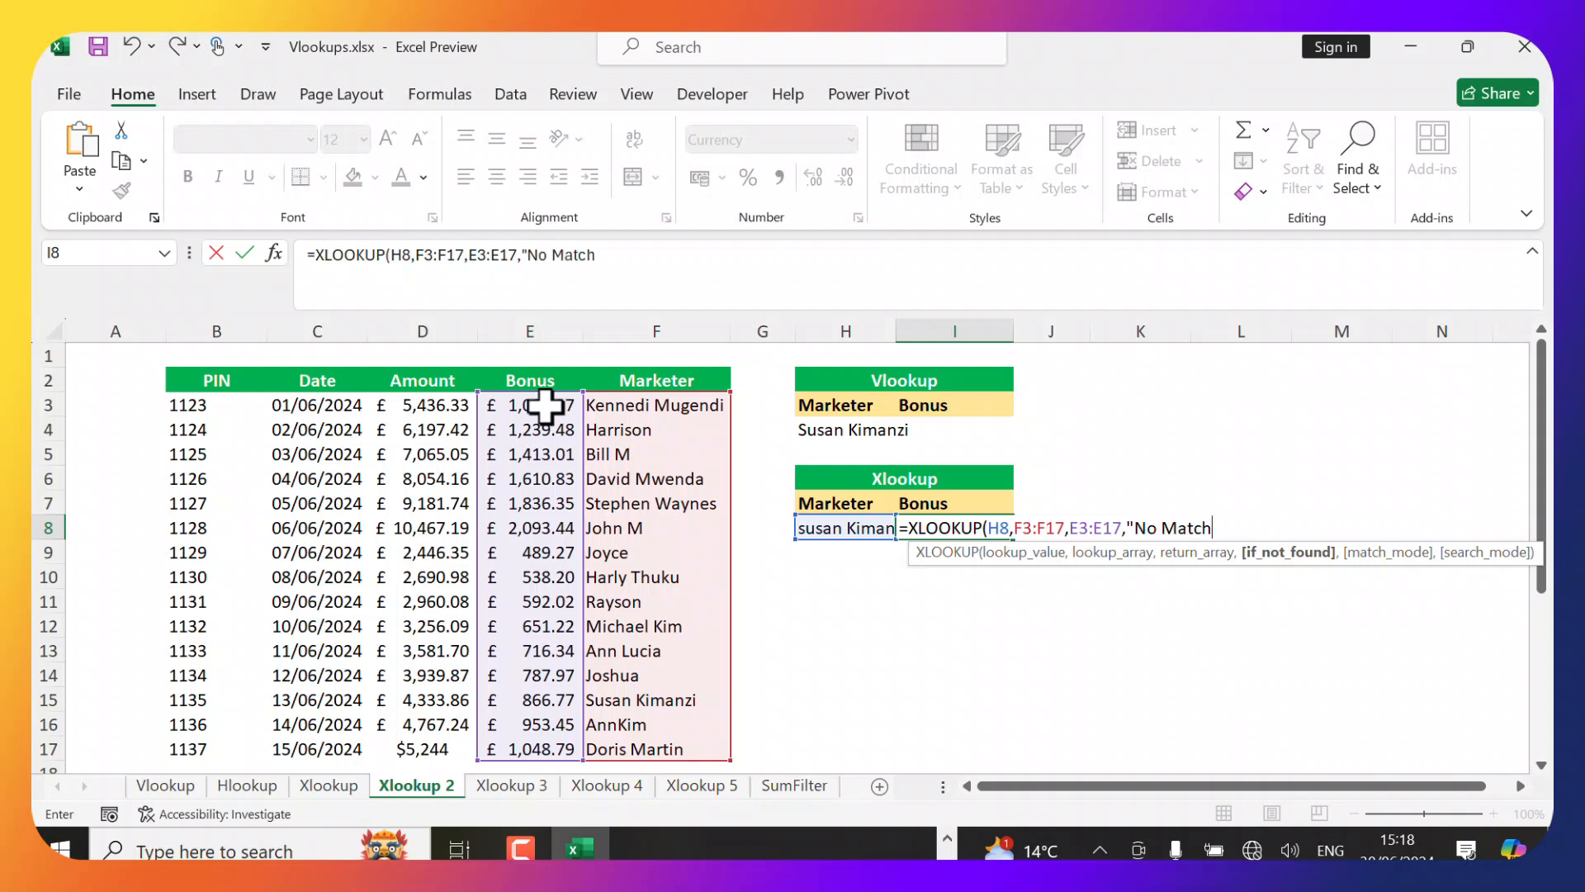
{"action": "type", "text": "\")"}
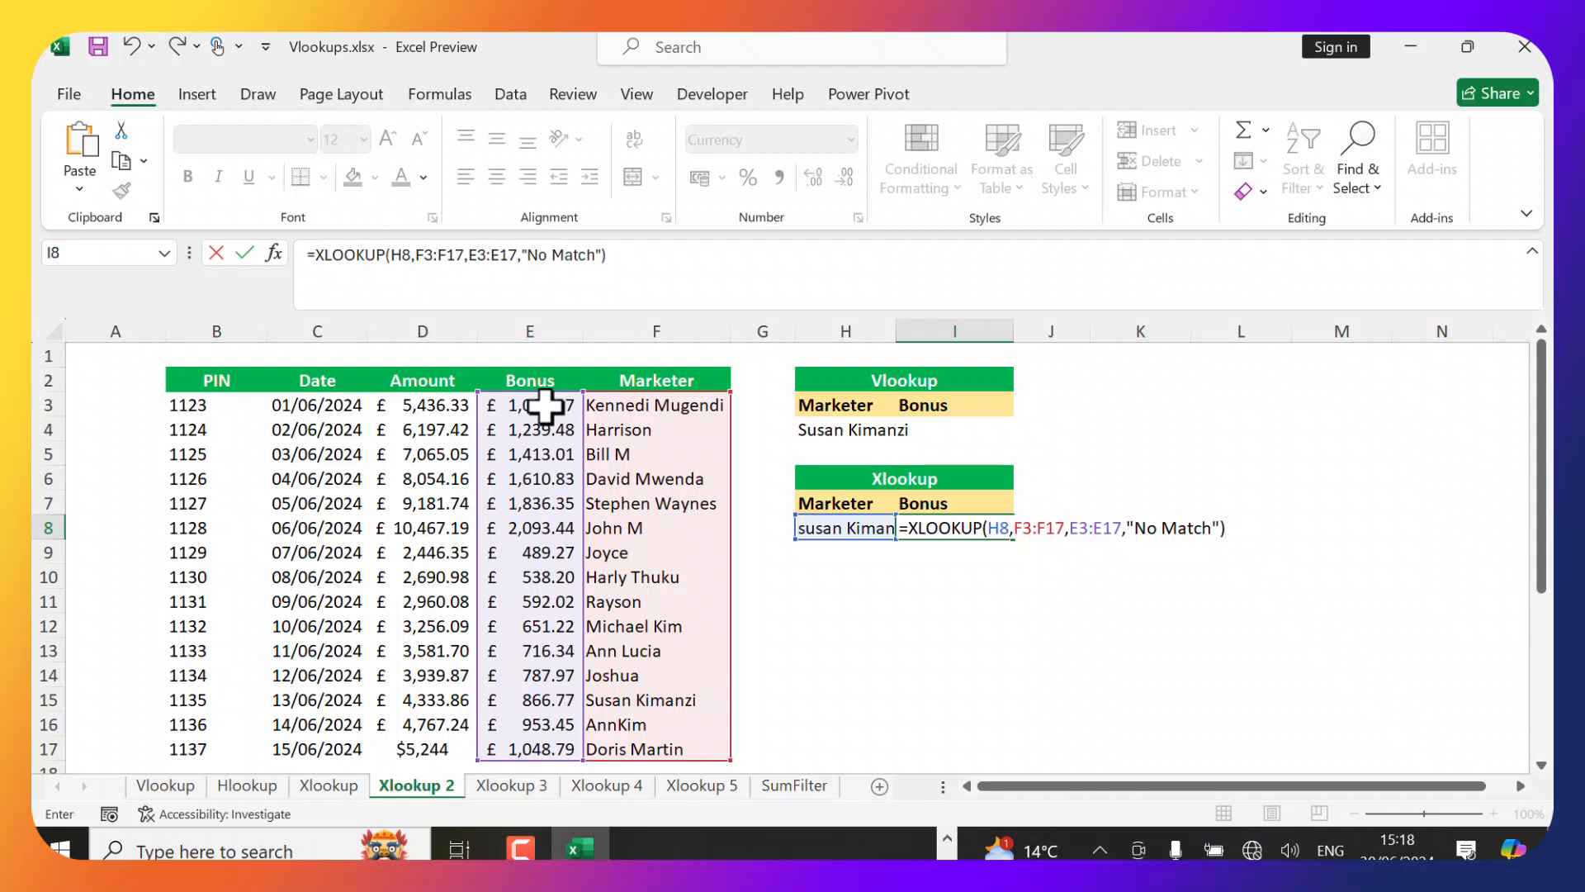
{"action": "key", "text": "Return"}
Apply the Accounting number format to I8 and compare it with the bonus in E15.
{"action": "left_click", "coordinate": [952, 522]}
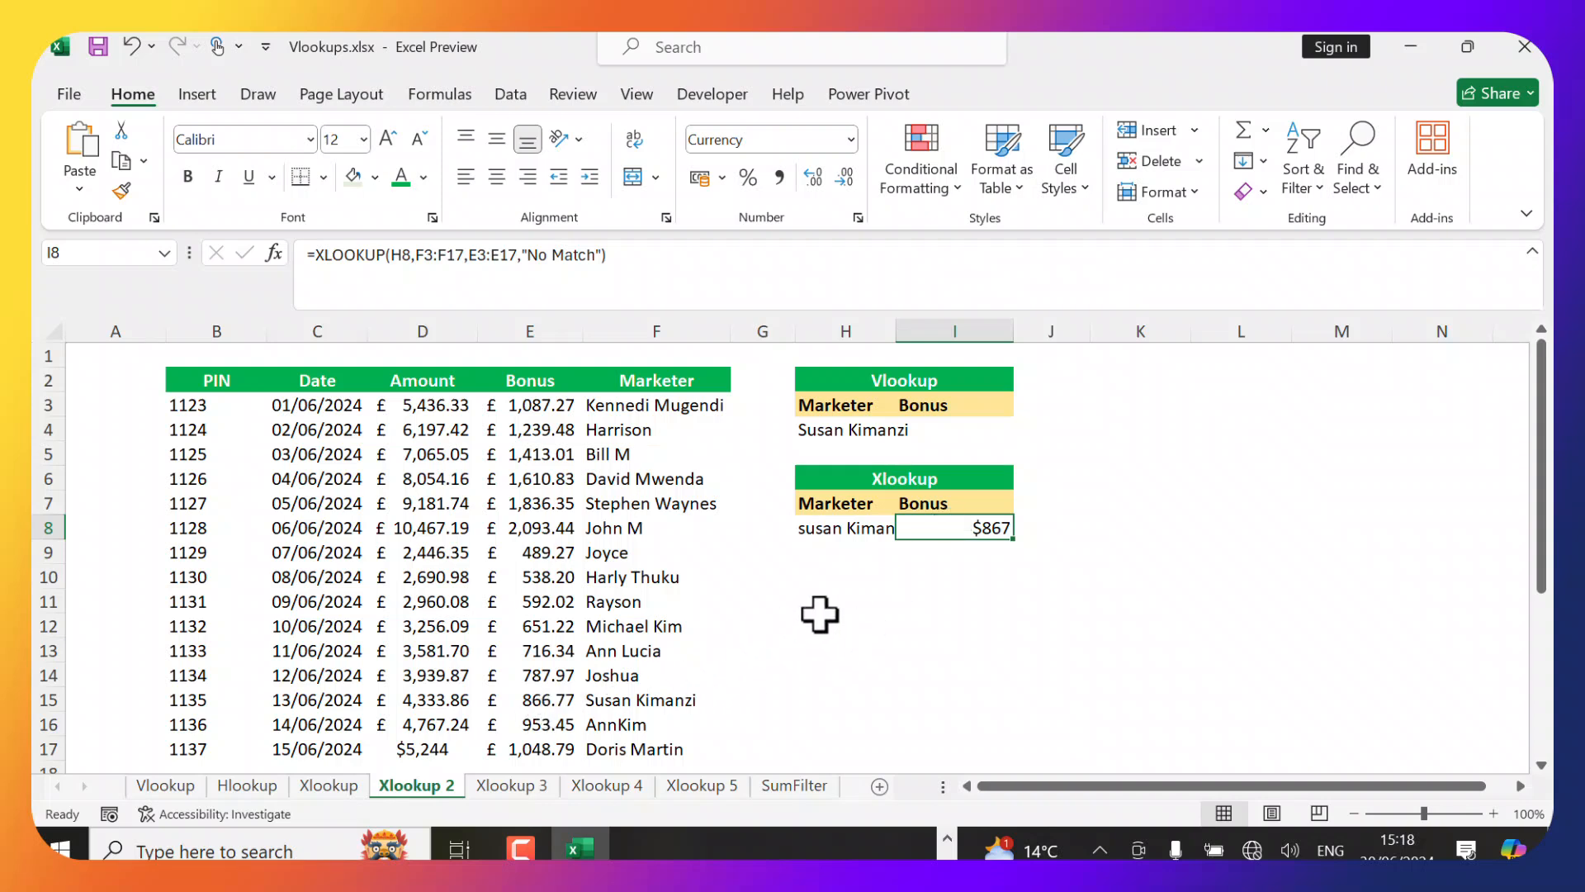
{"action": "left_click", "coordinate": [723, 177]}
{"action": "left_click", "coordinate": [768, 245]}
{"action": "left_click", "coordinate": [546, 701]}
Delete the surname from the marketer name in H8 to test an unmatched lookup.
{"action": "left_click", "coordinate": [860, 531]}
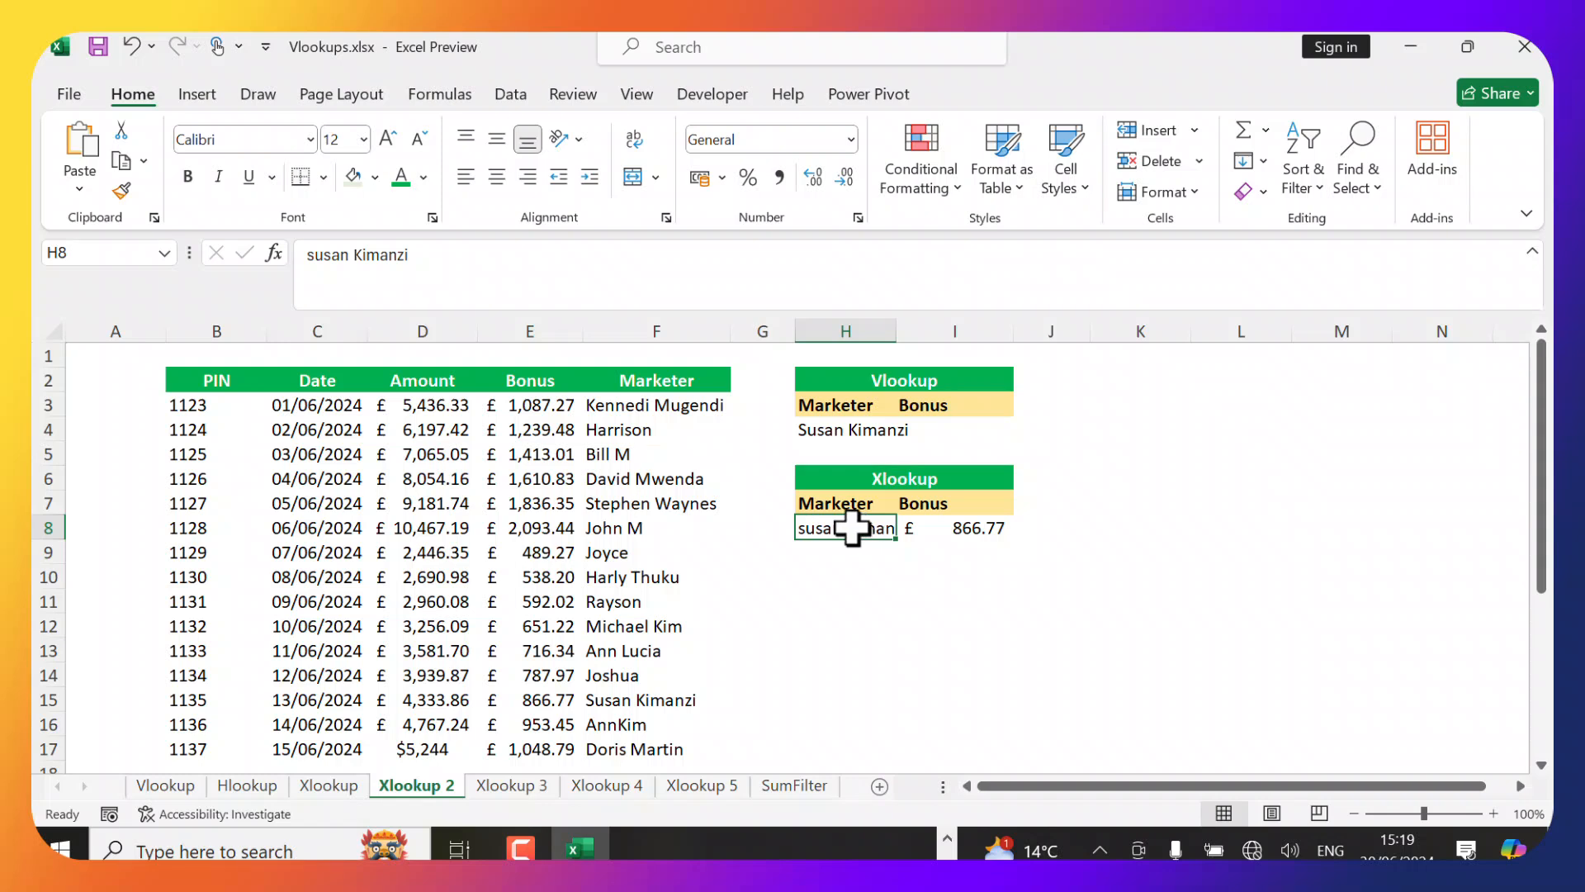
{"action": "double_click", "coordinate": [847, 528]}
{"action": "left_click_drag", "start_coordinate": [847, 529], "coordinate": [909, 531]}
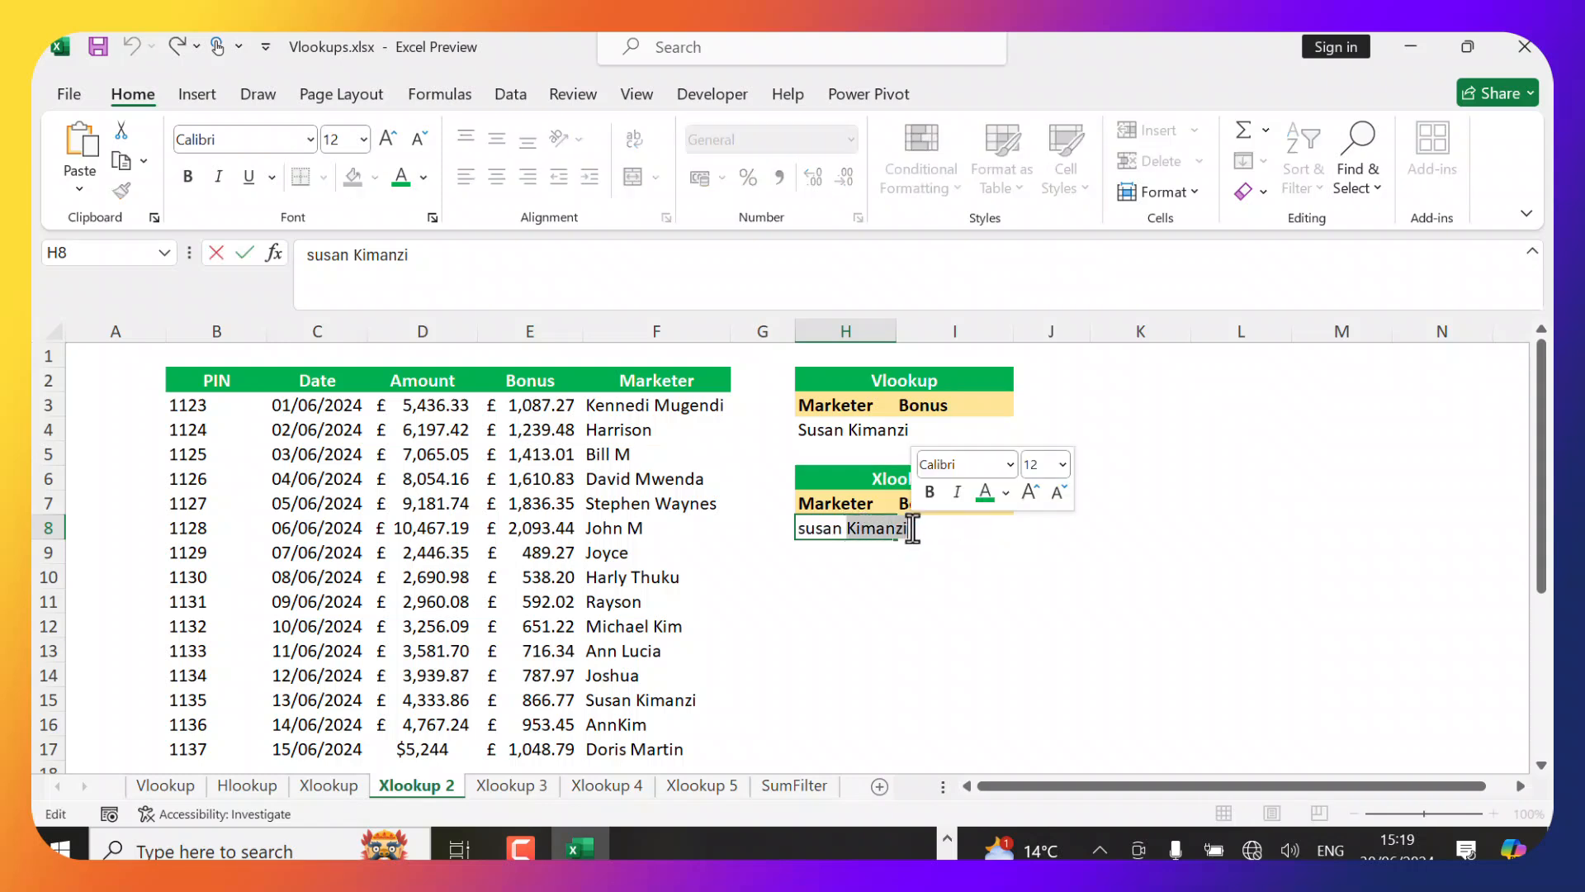
{"action": "key", "text": "BackSpace"}
{"action": "key", "text": "Return"}
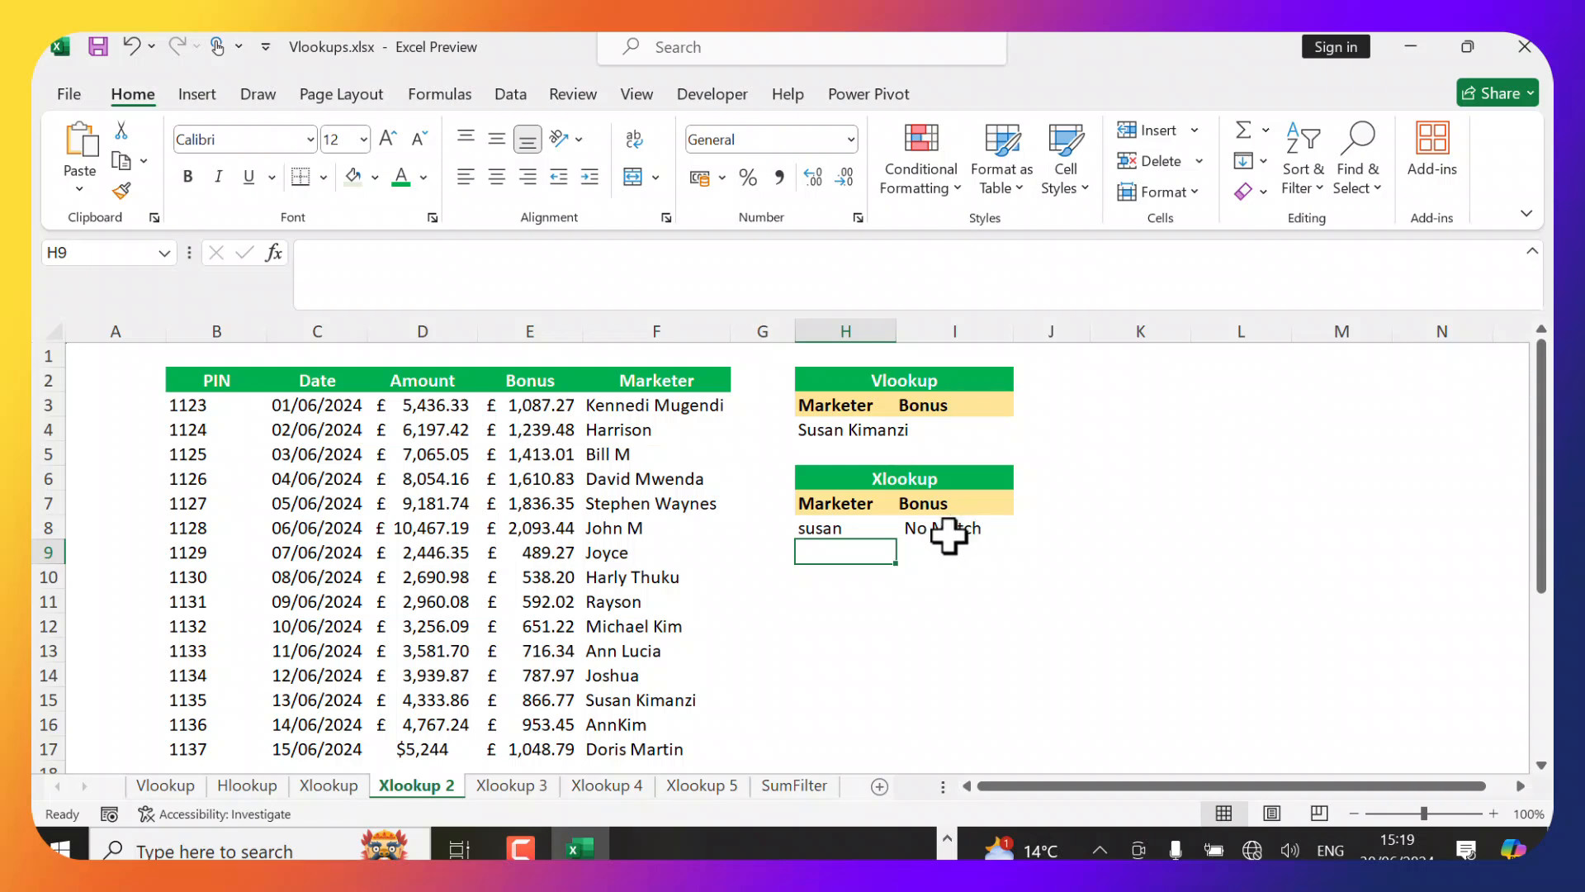
Restore the full marketer name in H8 by adding the surname back.
{"action": "double_click", "coordinate": [851, 529]}
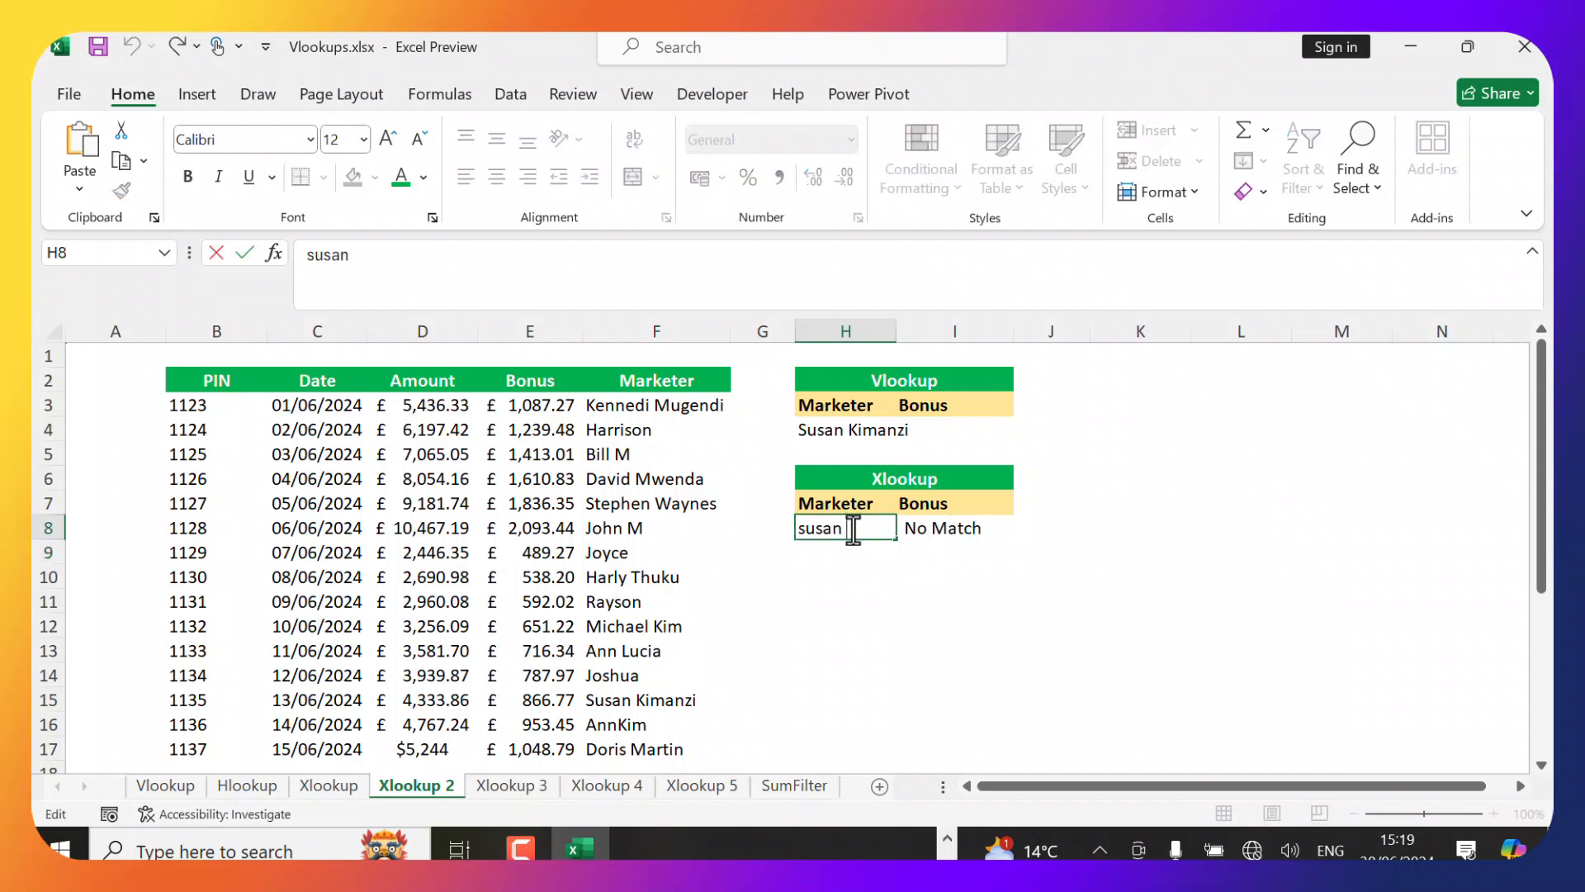
{"action": "type", "text": "Kimanzi"}
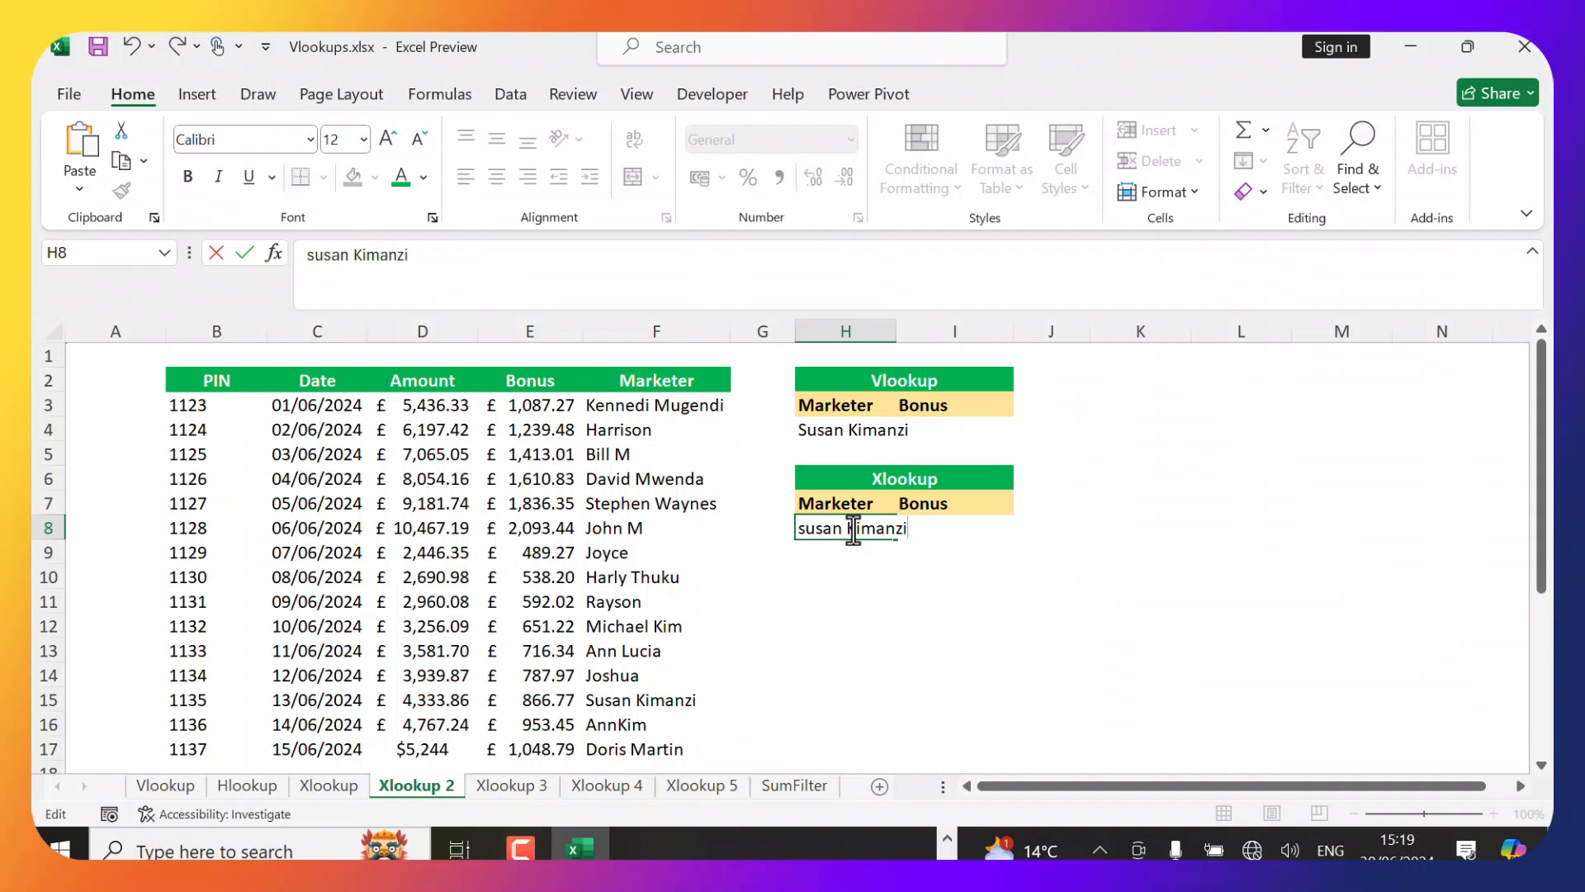
{"action": "key", "text": "Return"}
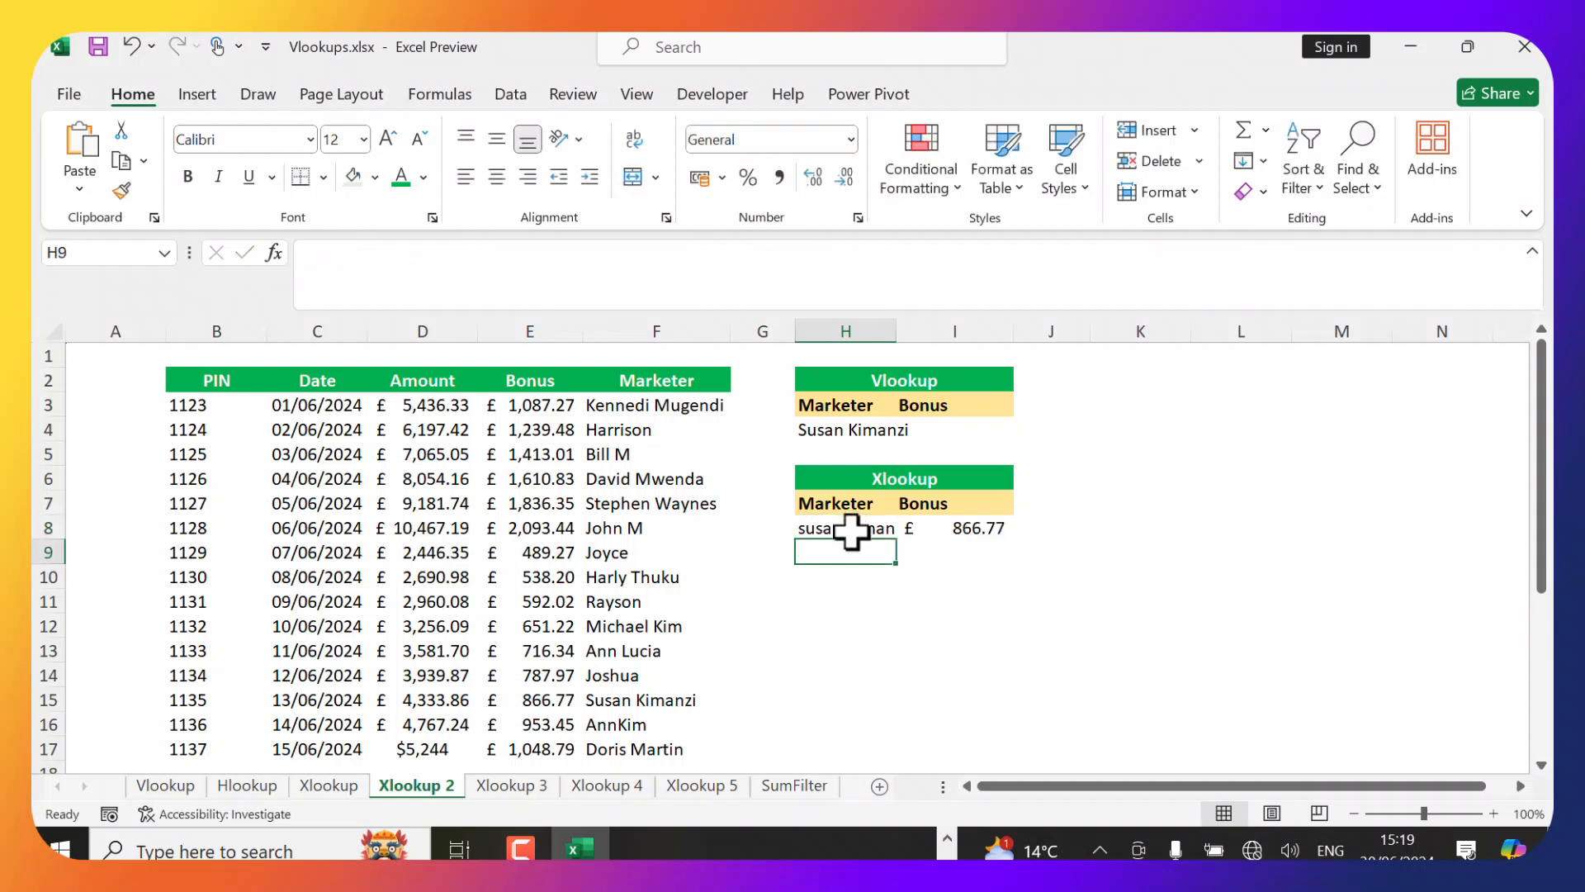
Replace the marketer name in H8 with a name not in the list, then inspect I8's formula.
{"action": "left_click", "coordinate": [850, 532]}
{"action": "double_click", "coordinate": [851, 530]}
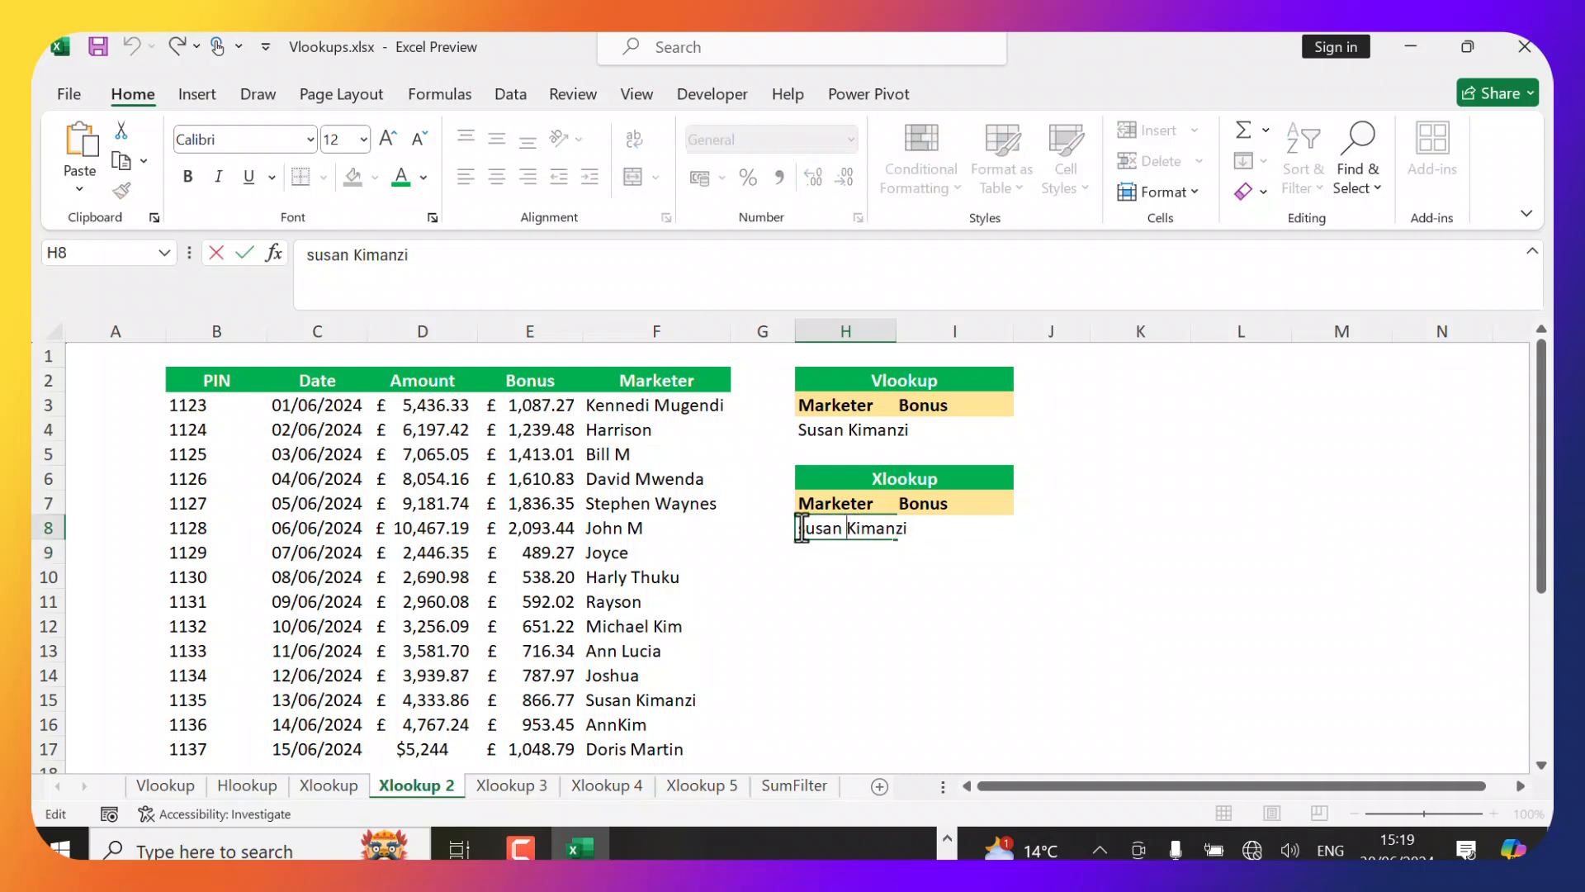
{"action": "left_click_drag", "start_coordinate": [798, 528], "coordinate": [923, 532]}
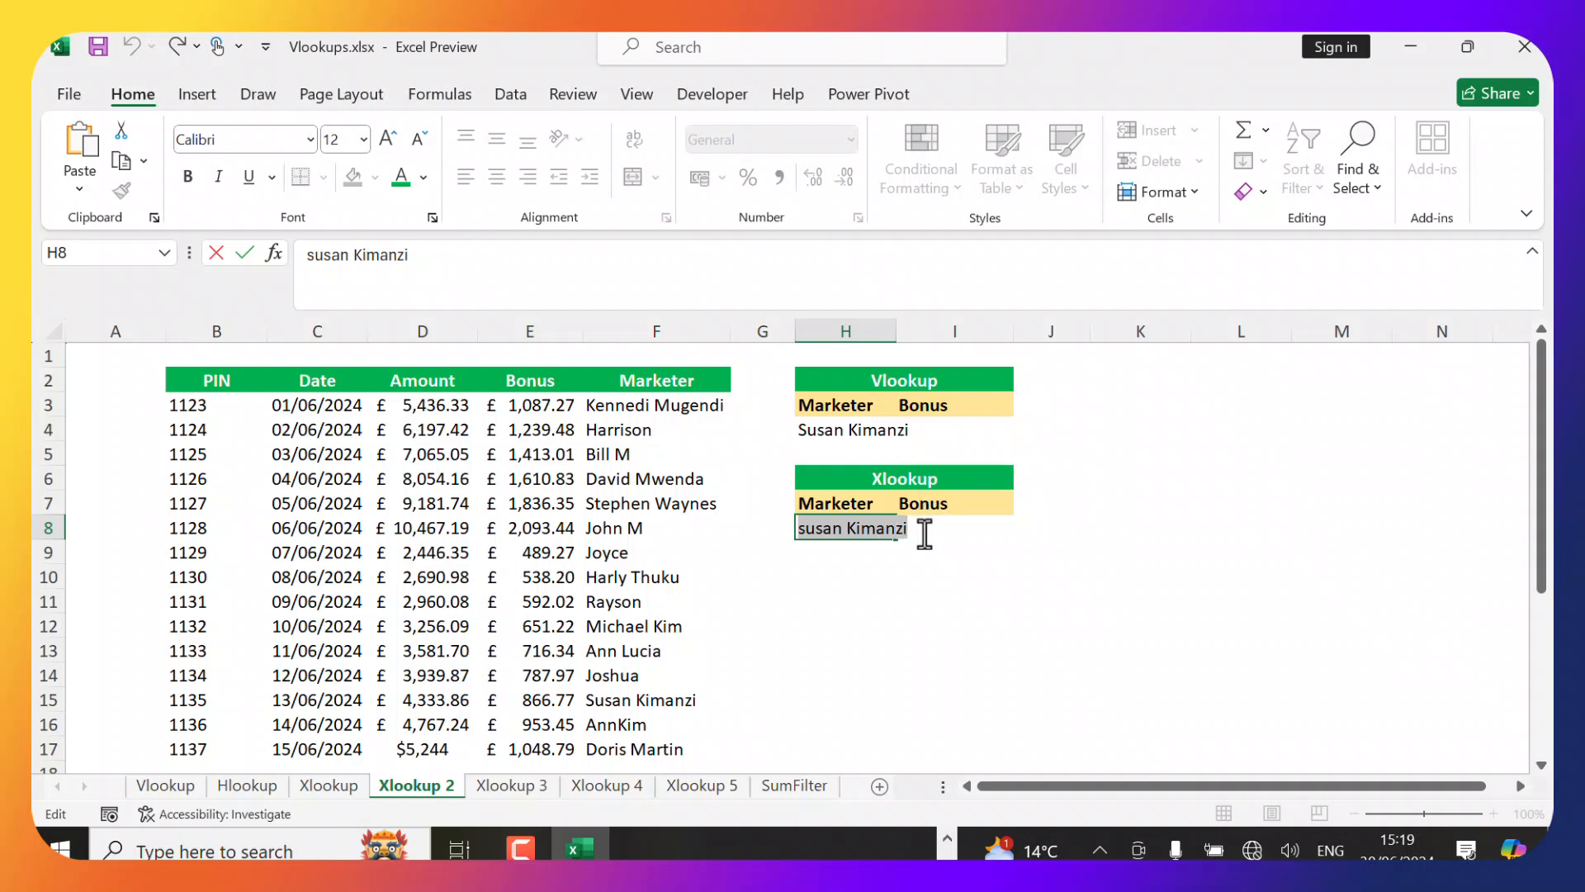
{"action": "type", "text": "Thomas"}
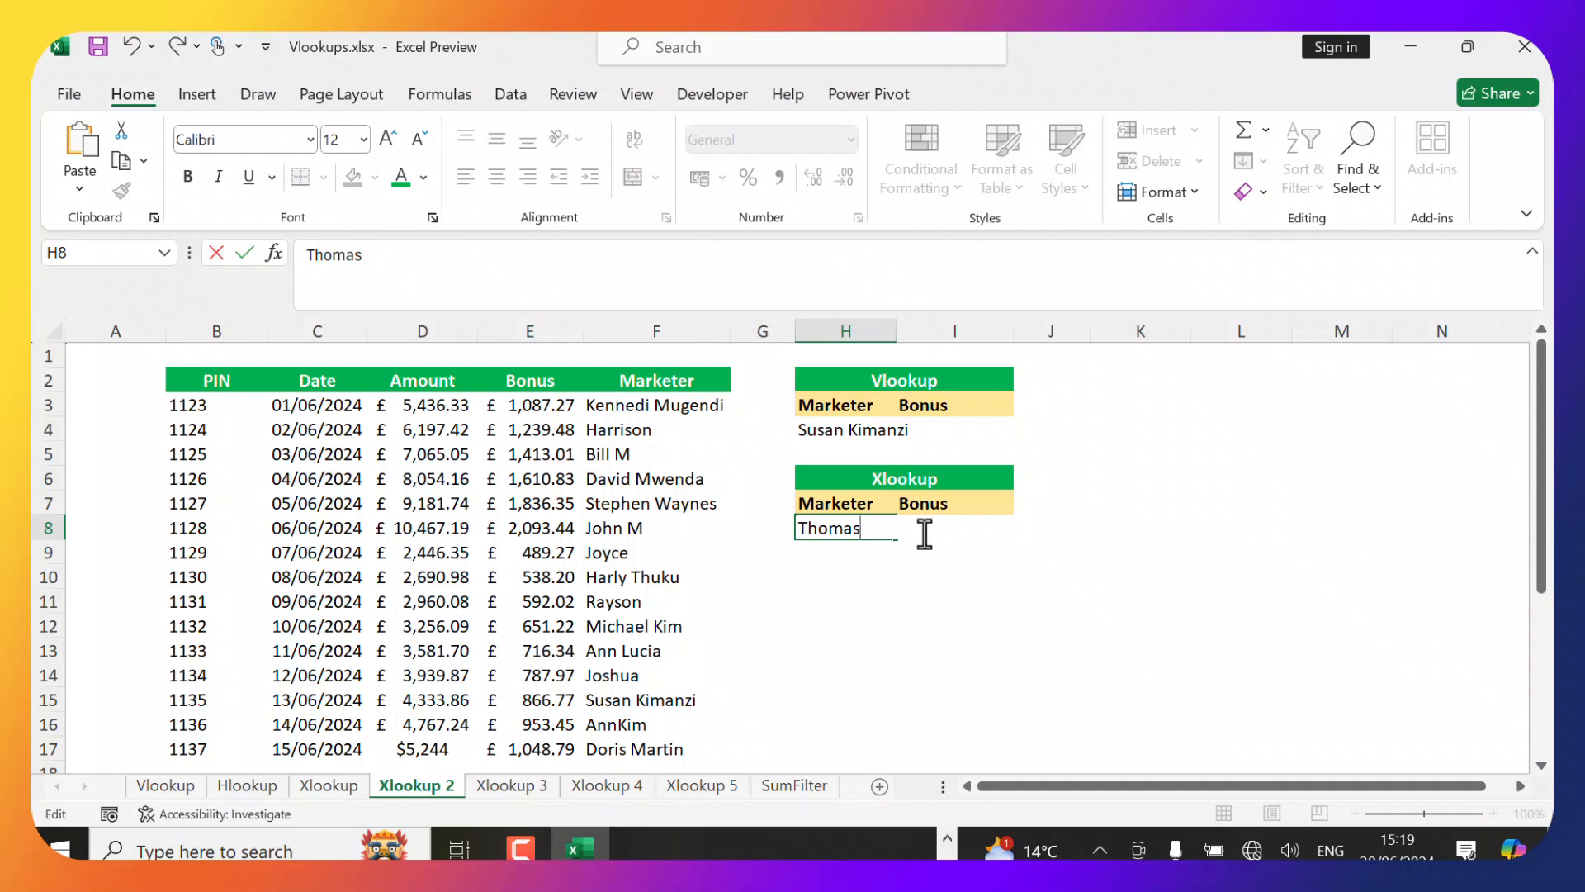
{"action": "key", "text": "Return"}
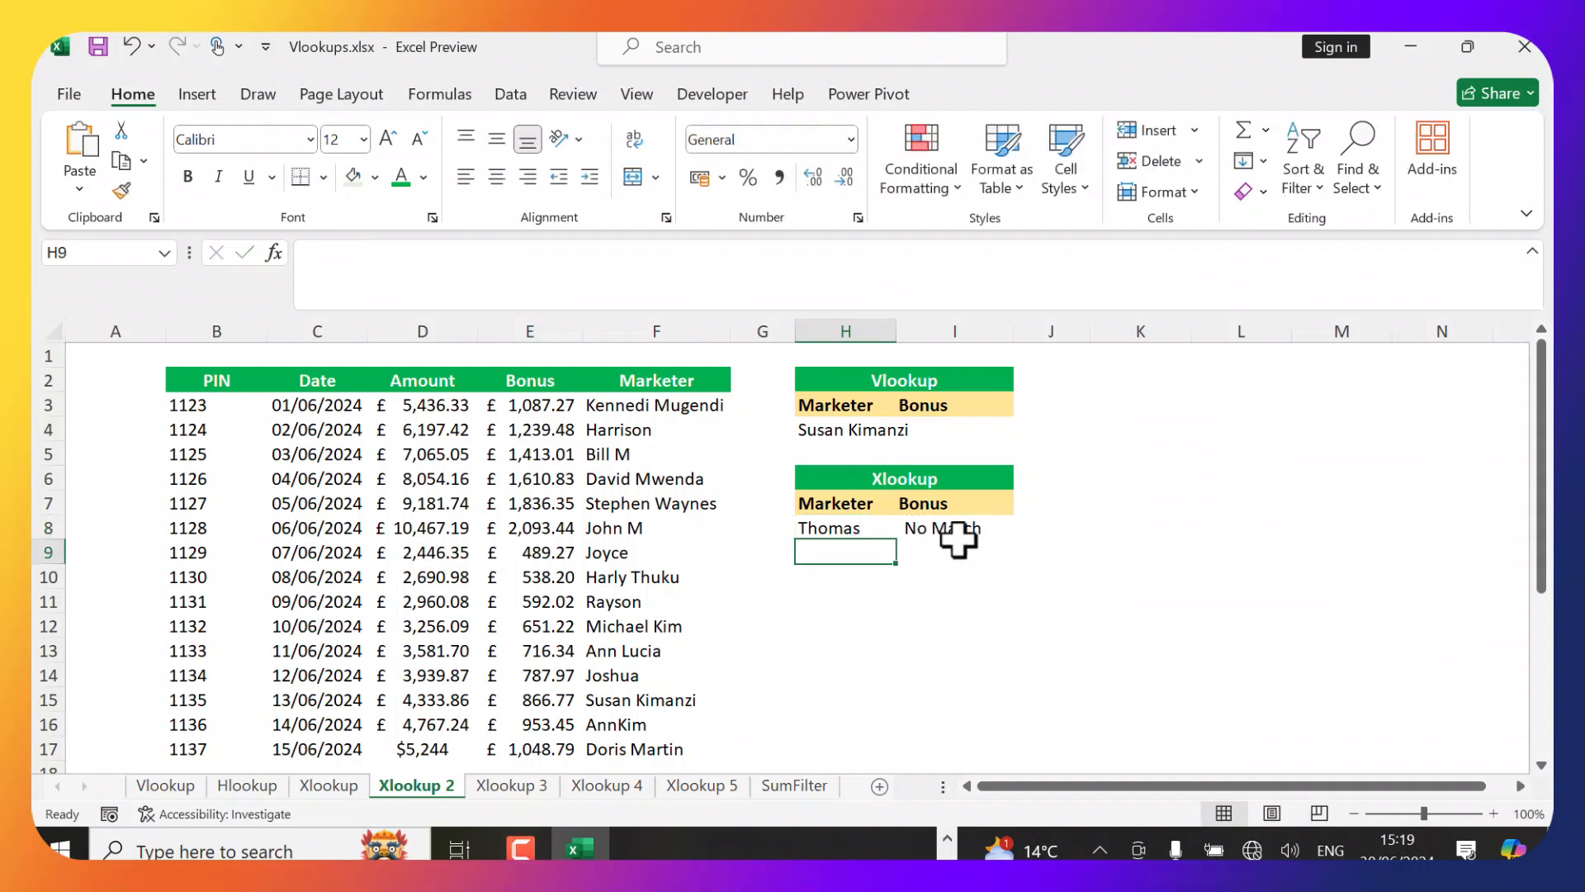
{"action": "left_click", "coordinate": [956, 531]}
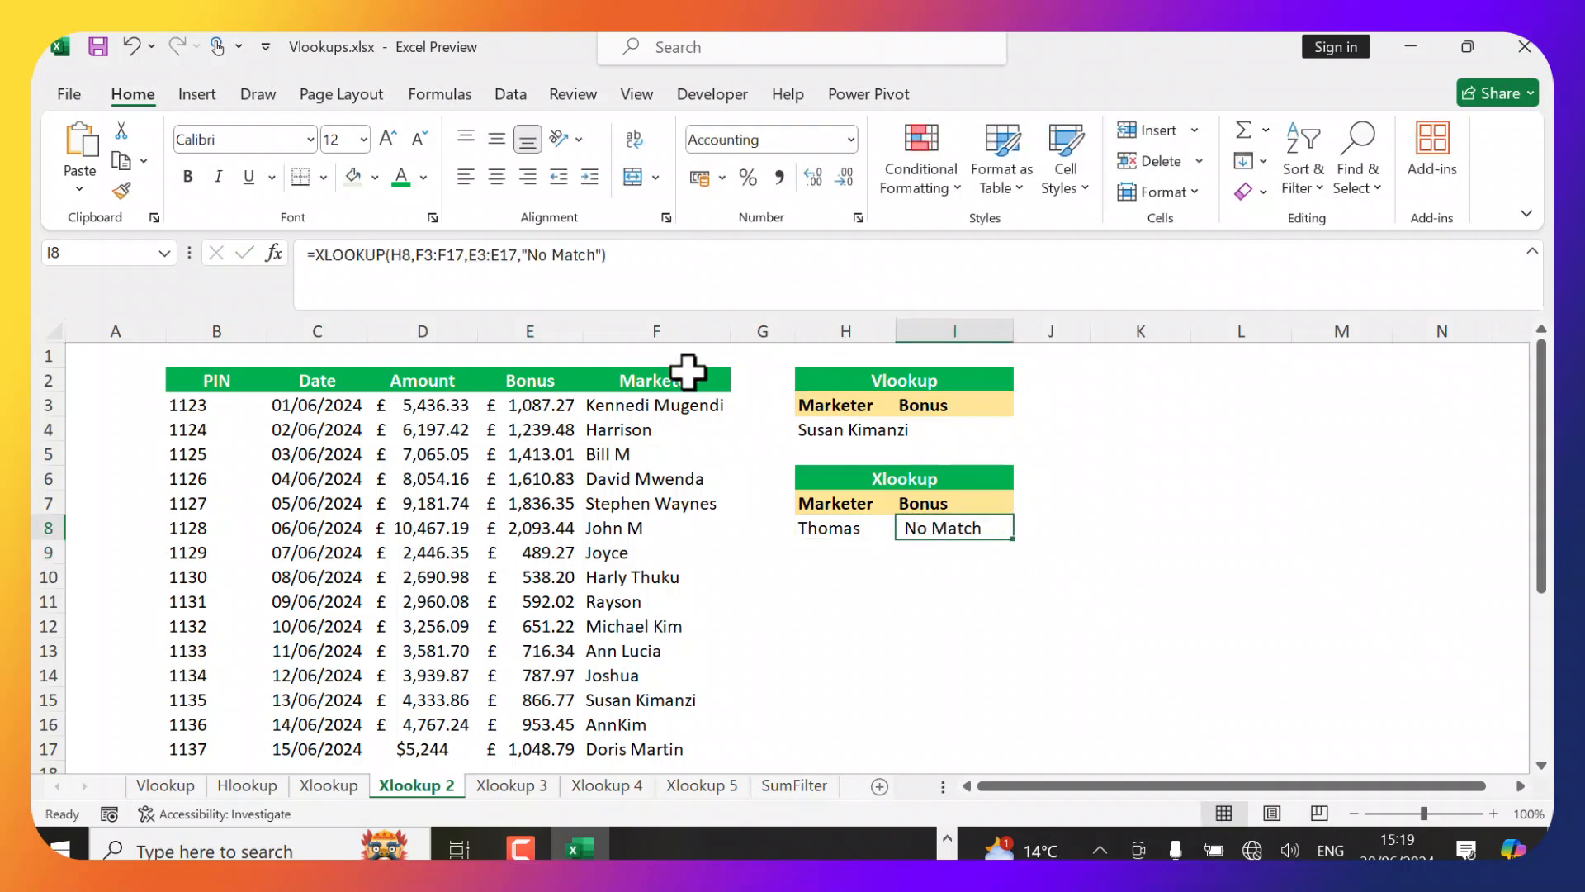
{"action": "left_click_drag", "start_coordinate": [529, 254], "coordinate": [590, 263]}
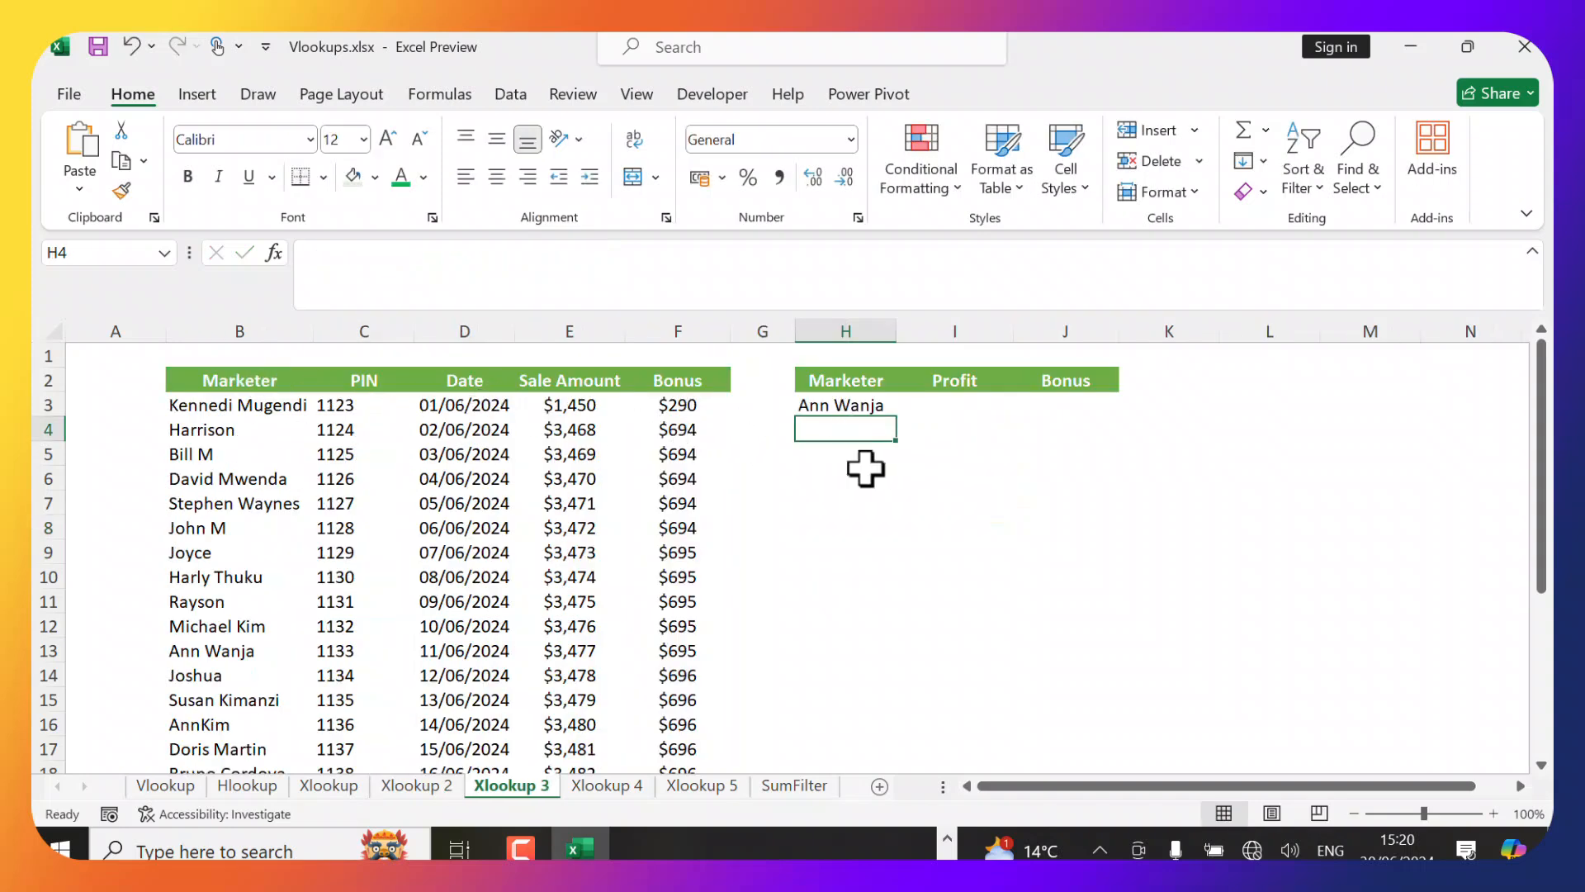
{"action": "left_click", "coordinate": [875, 476]}
{"action": "left_click", "coordinate": [867, 411]}
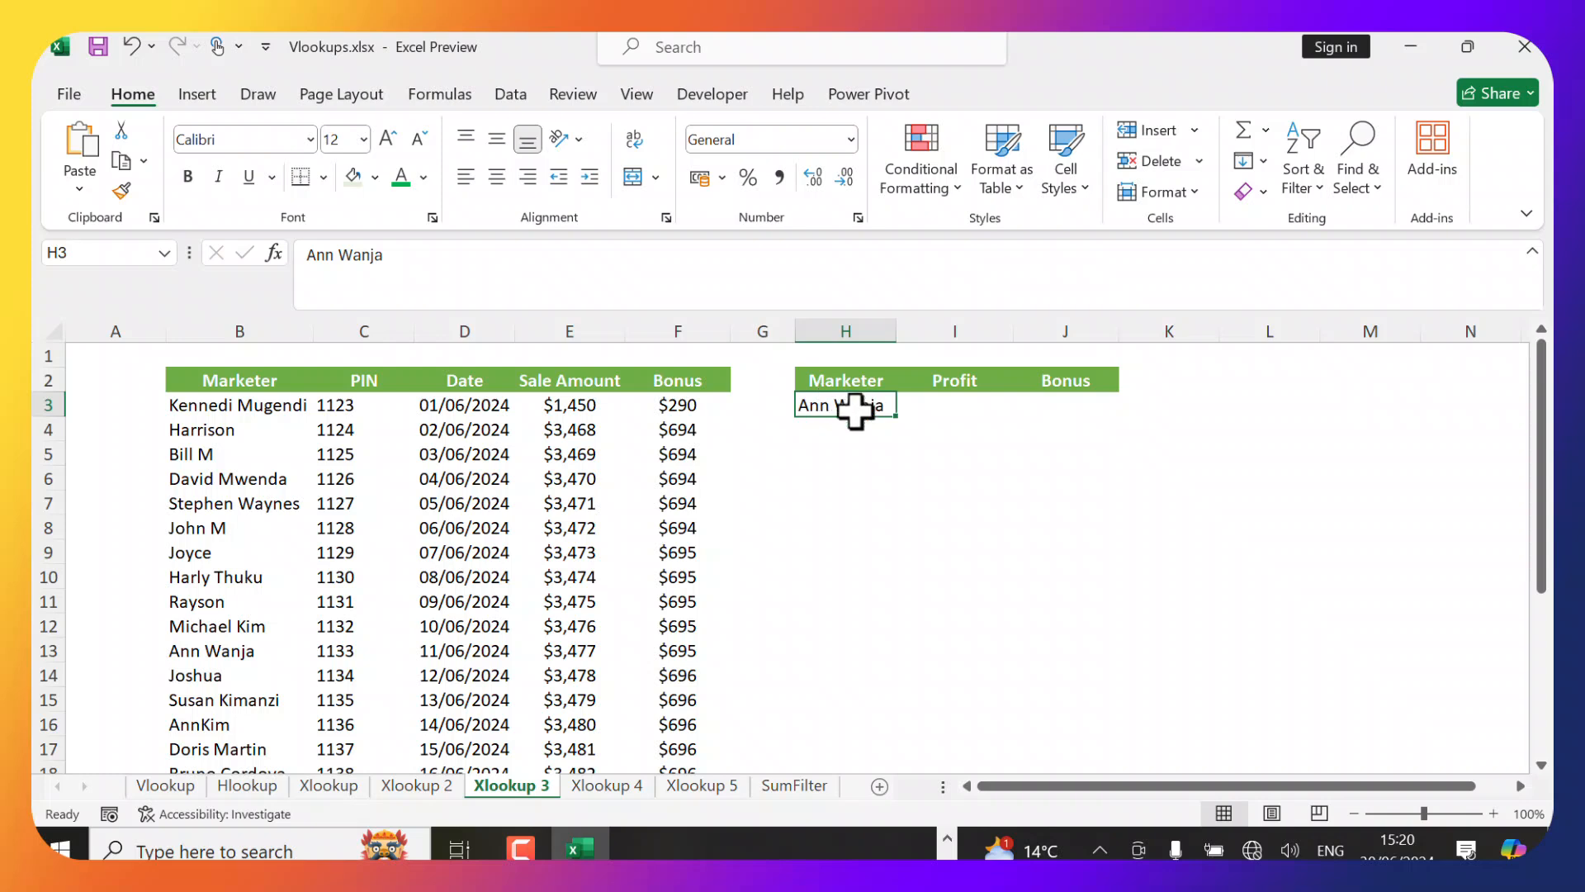
{"action": "left_click", "coordinate": [914, 450]}
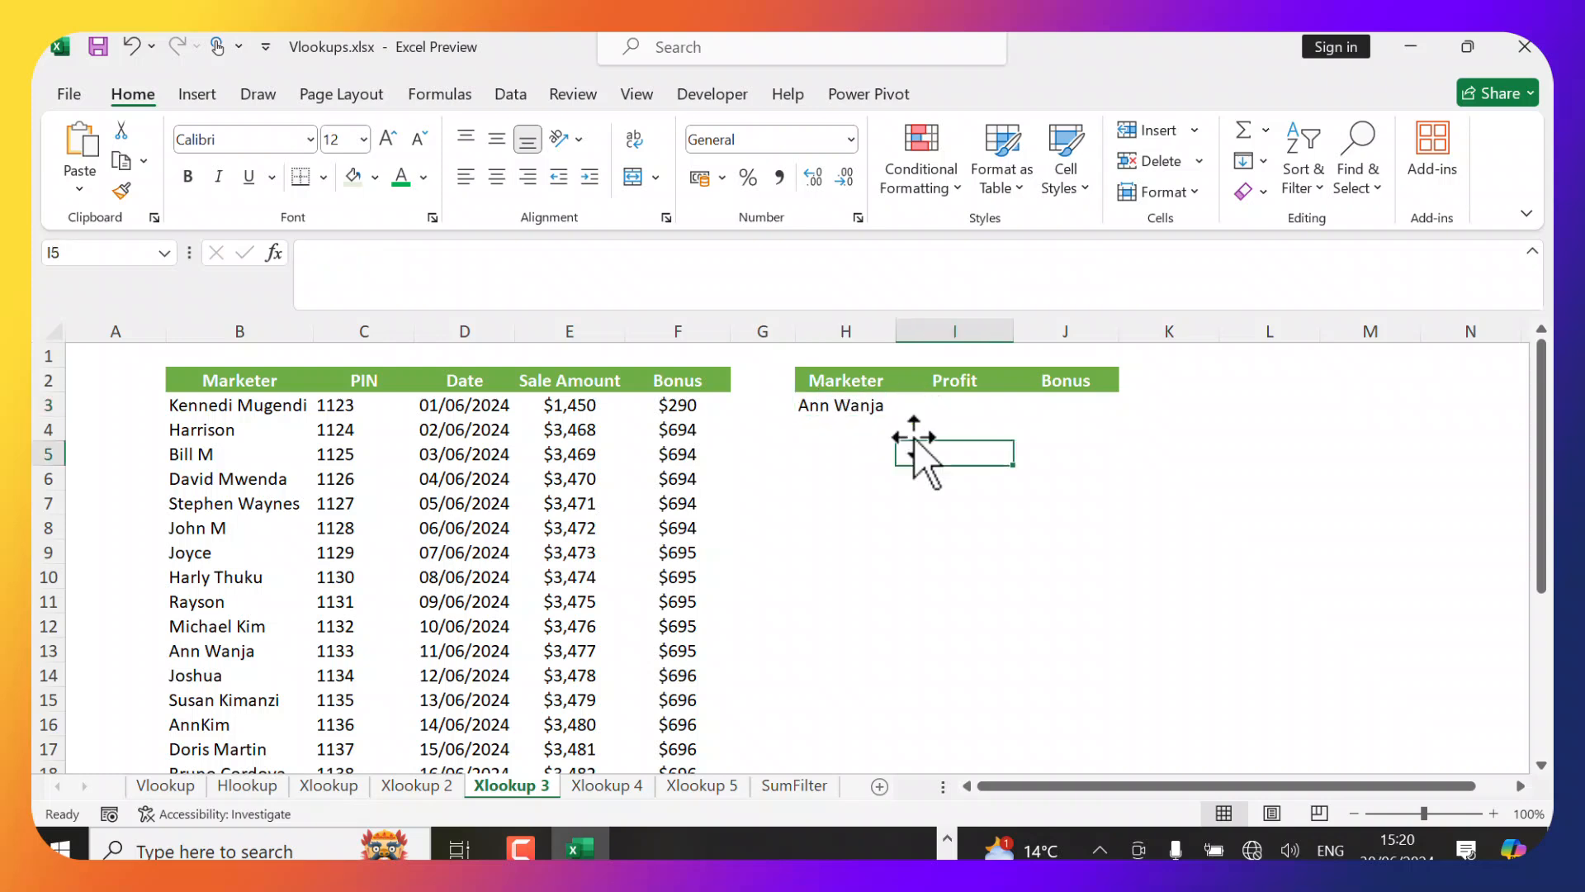
{"action": "left_click", "coordinate": [922, 405]}
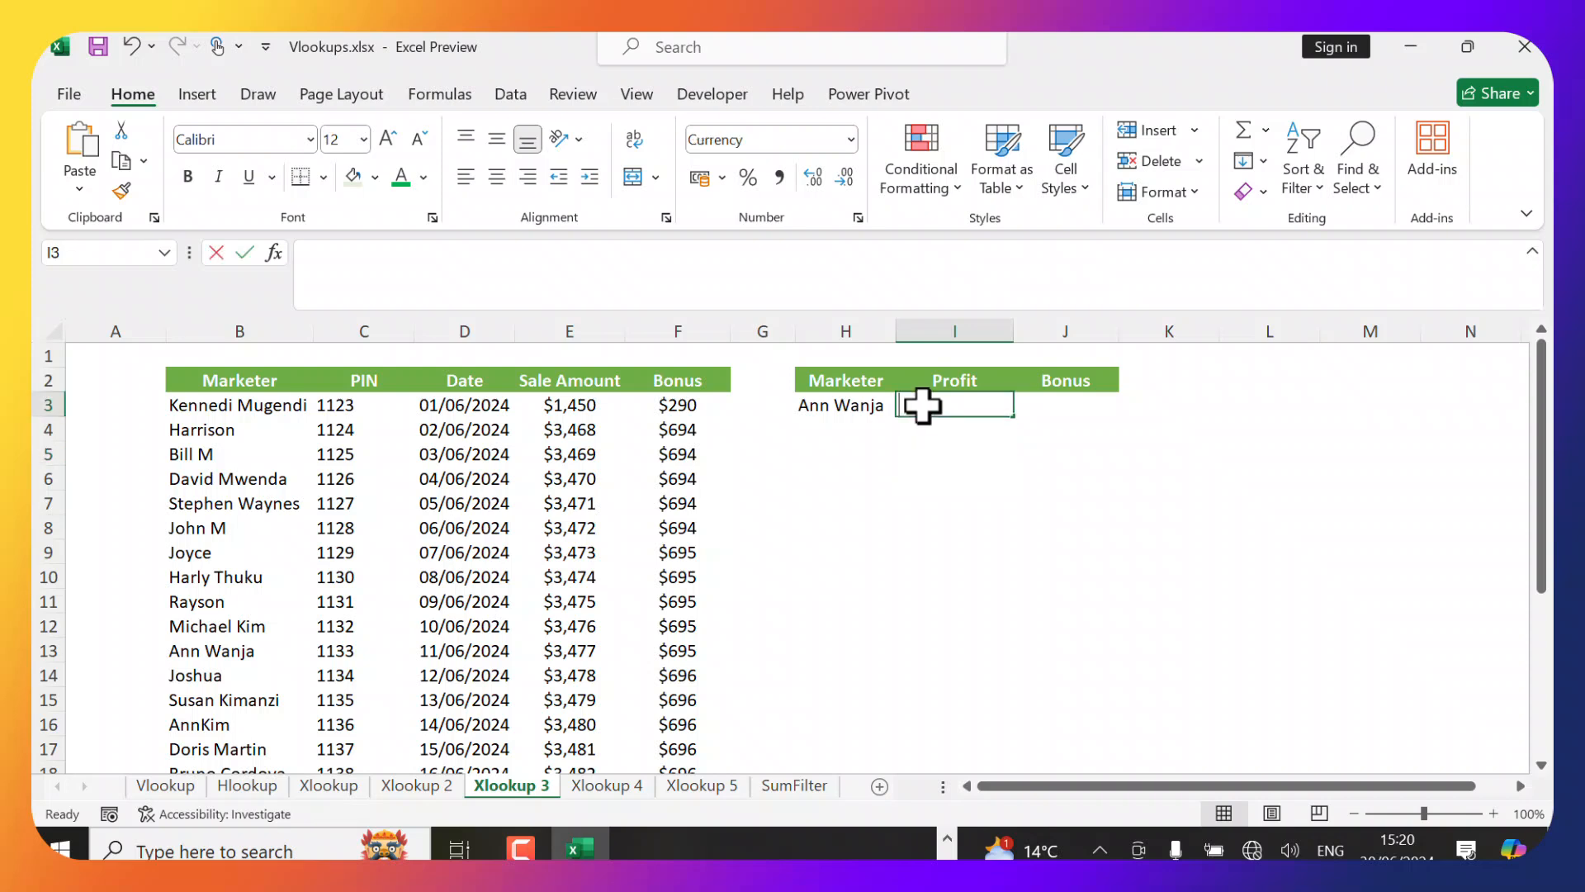
{"action": "type", "text": "+"}
{"action": "type", "text": "XLOOKUP("}
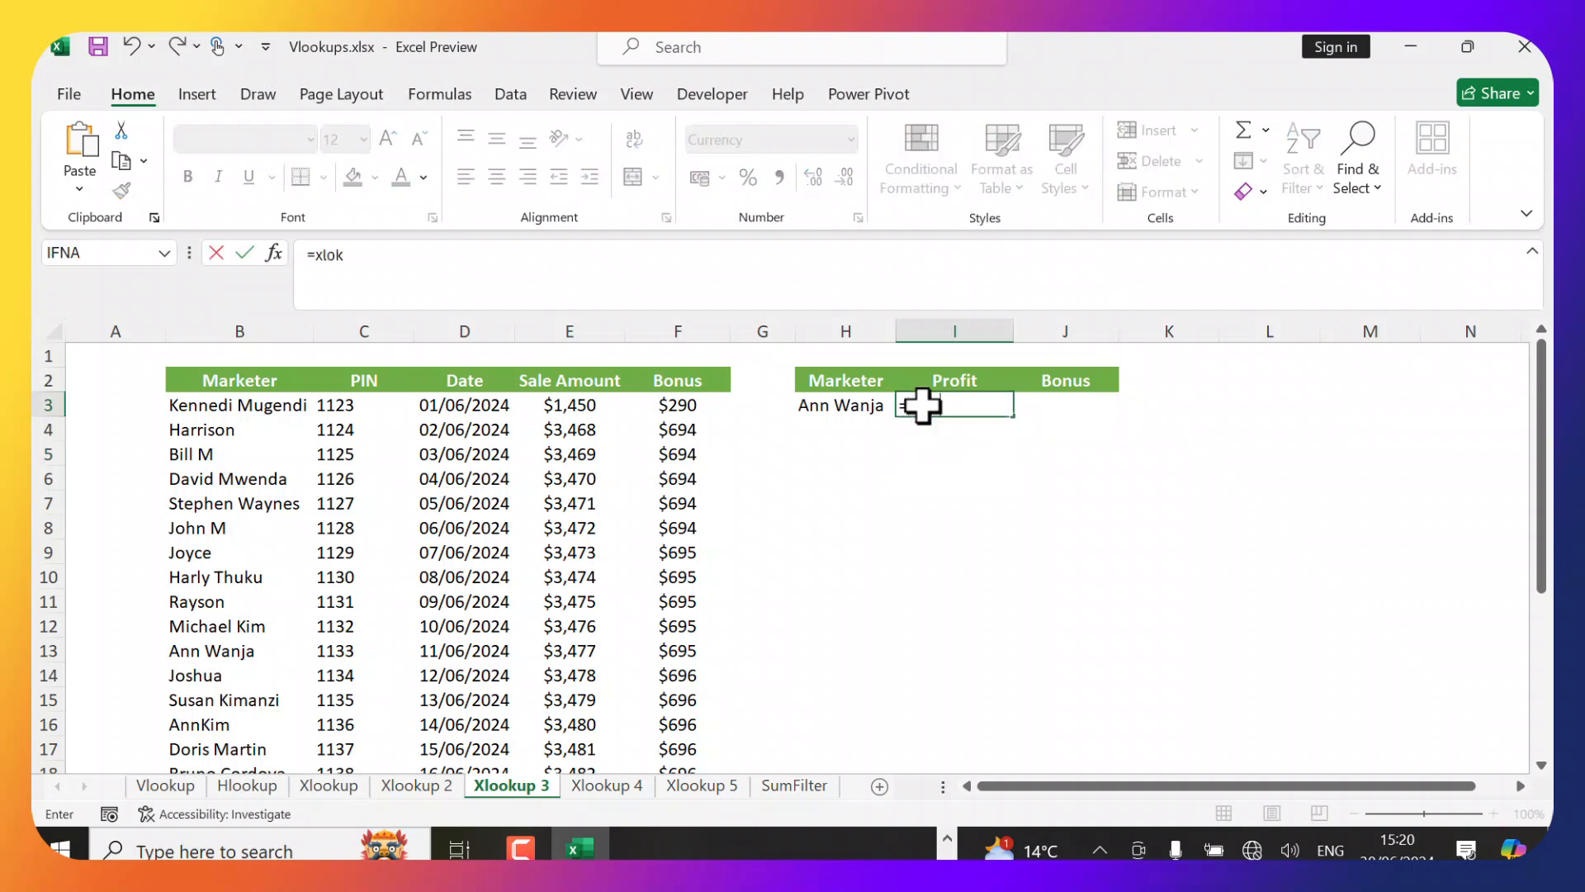
{"action": "left_click", "coordinate": [815, 405]}
{"action": "type", "text": ","}
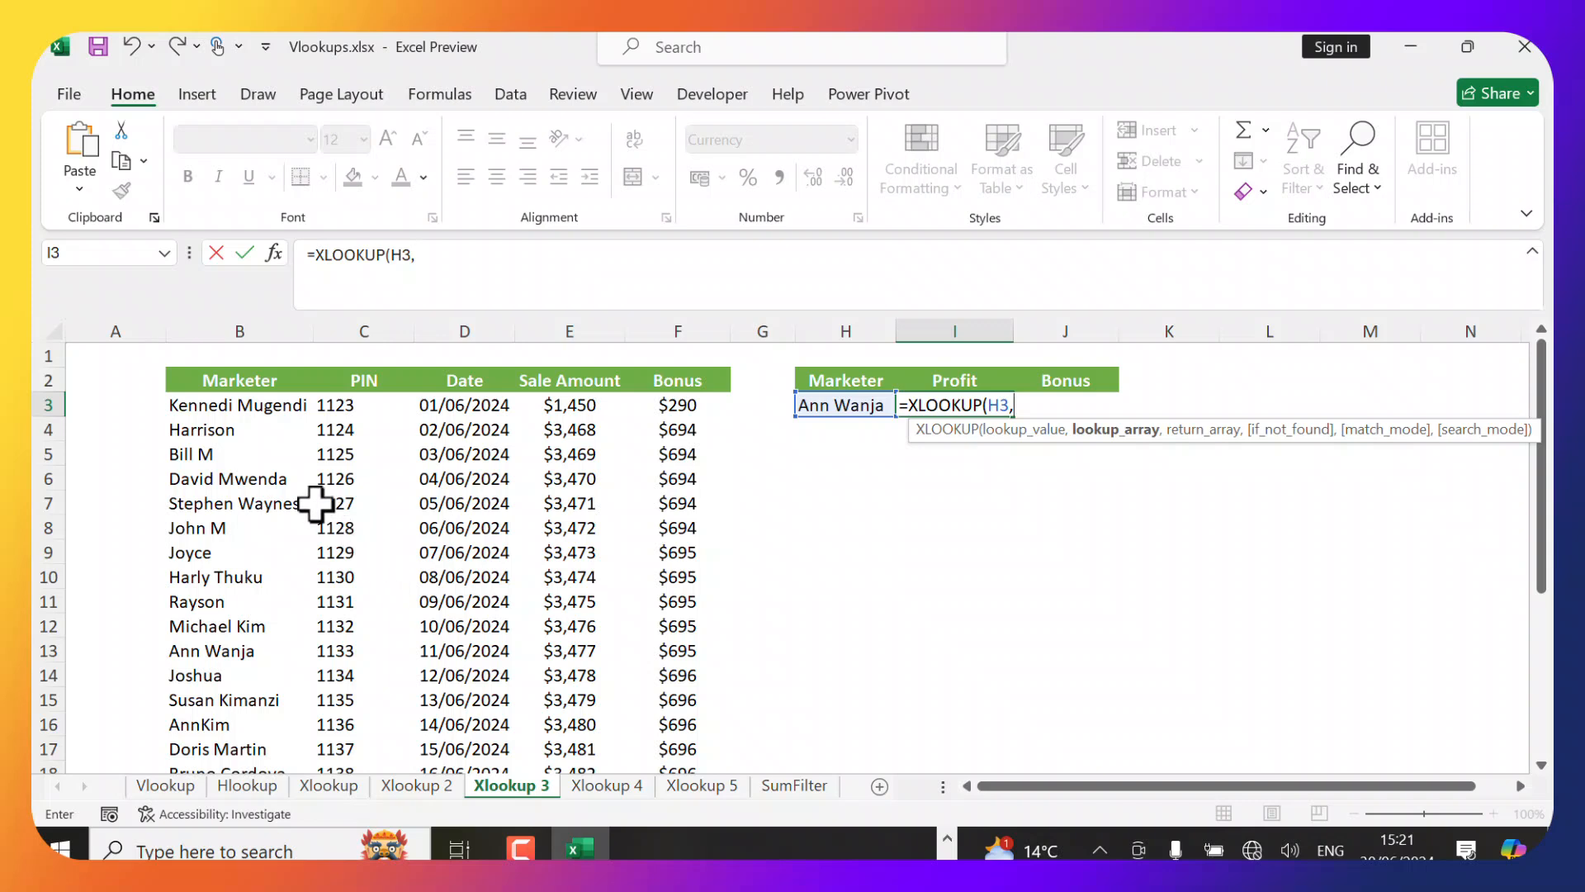
{"action": "left_click", "coordinate": [251, 402]}
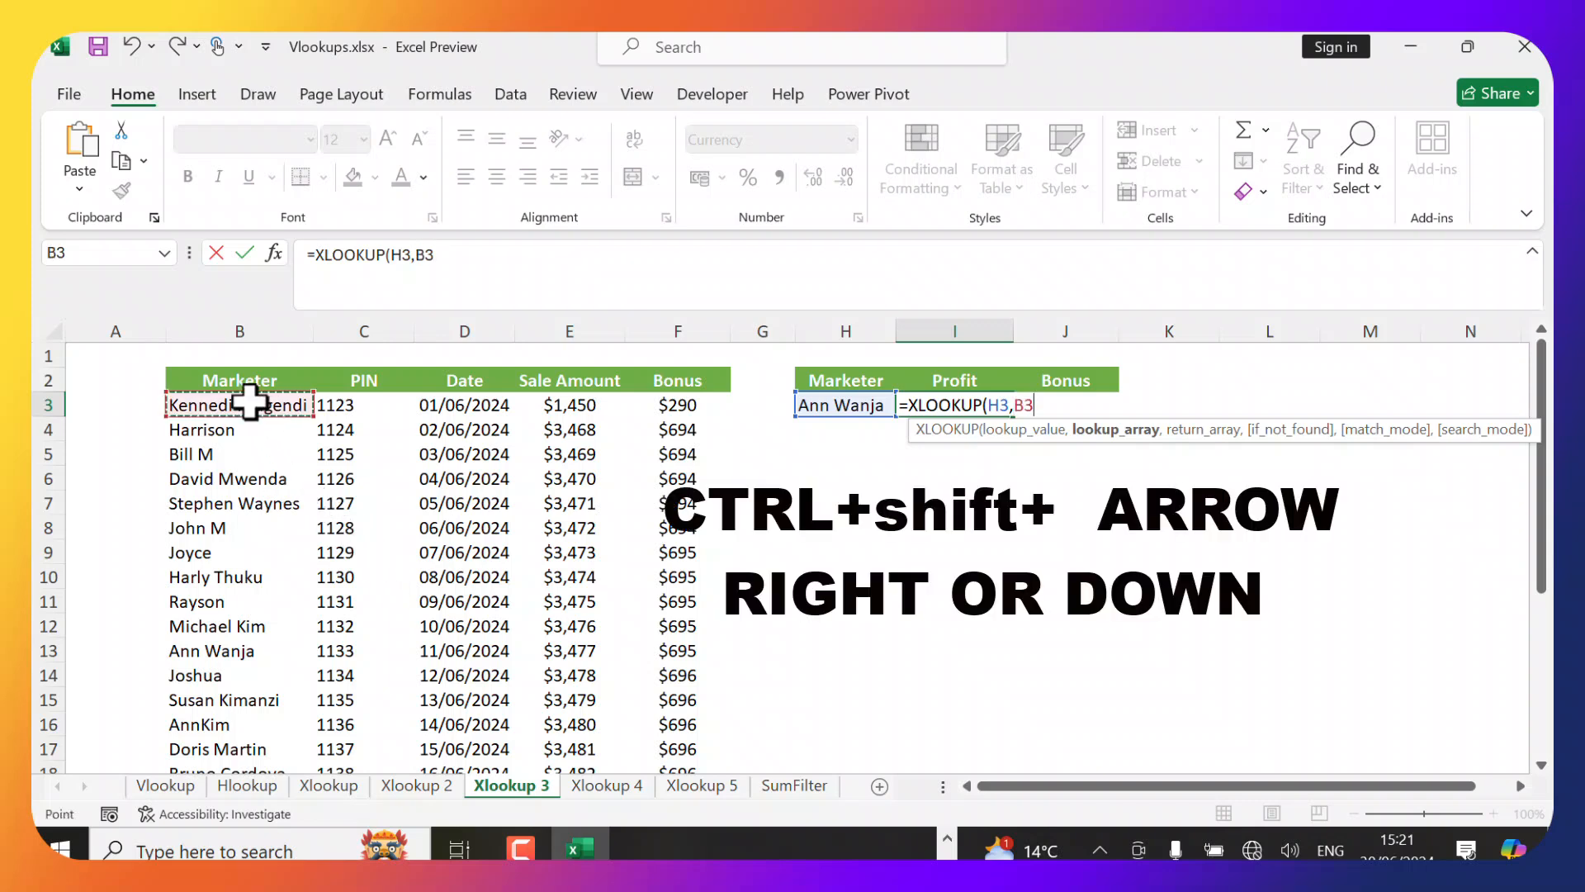
{"action": "key", "text": "ctrl+shift+Down"}
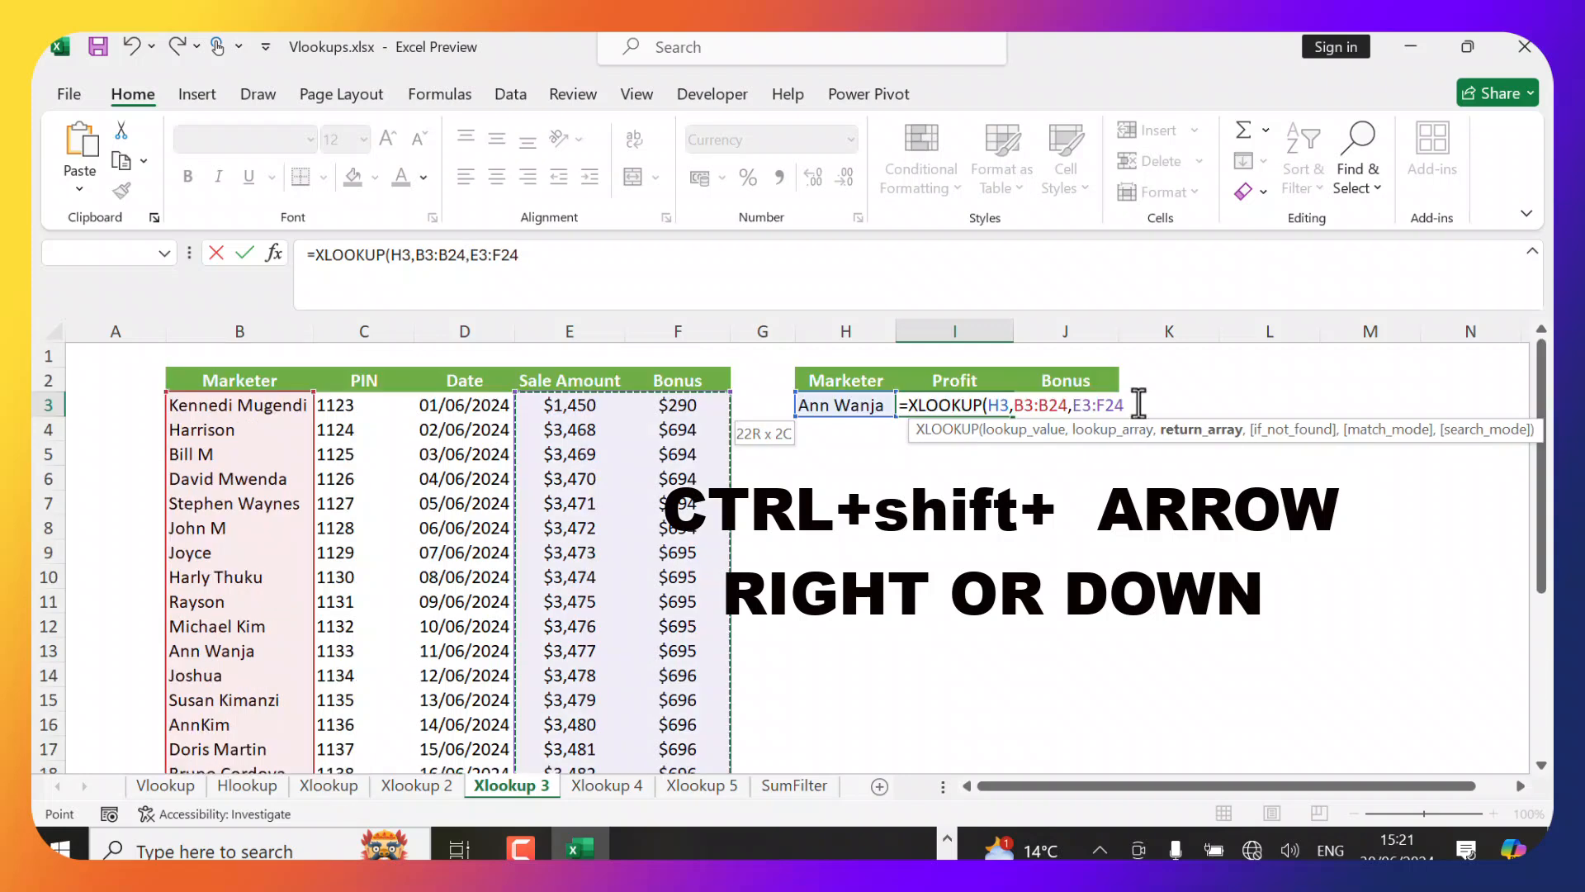
{"action": "type", "text": ","}
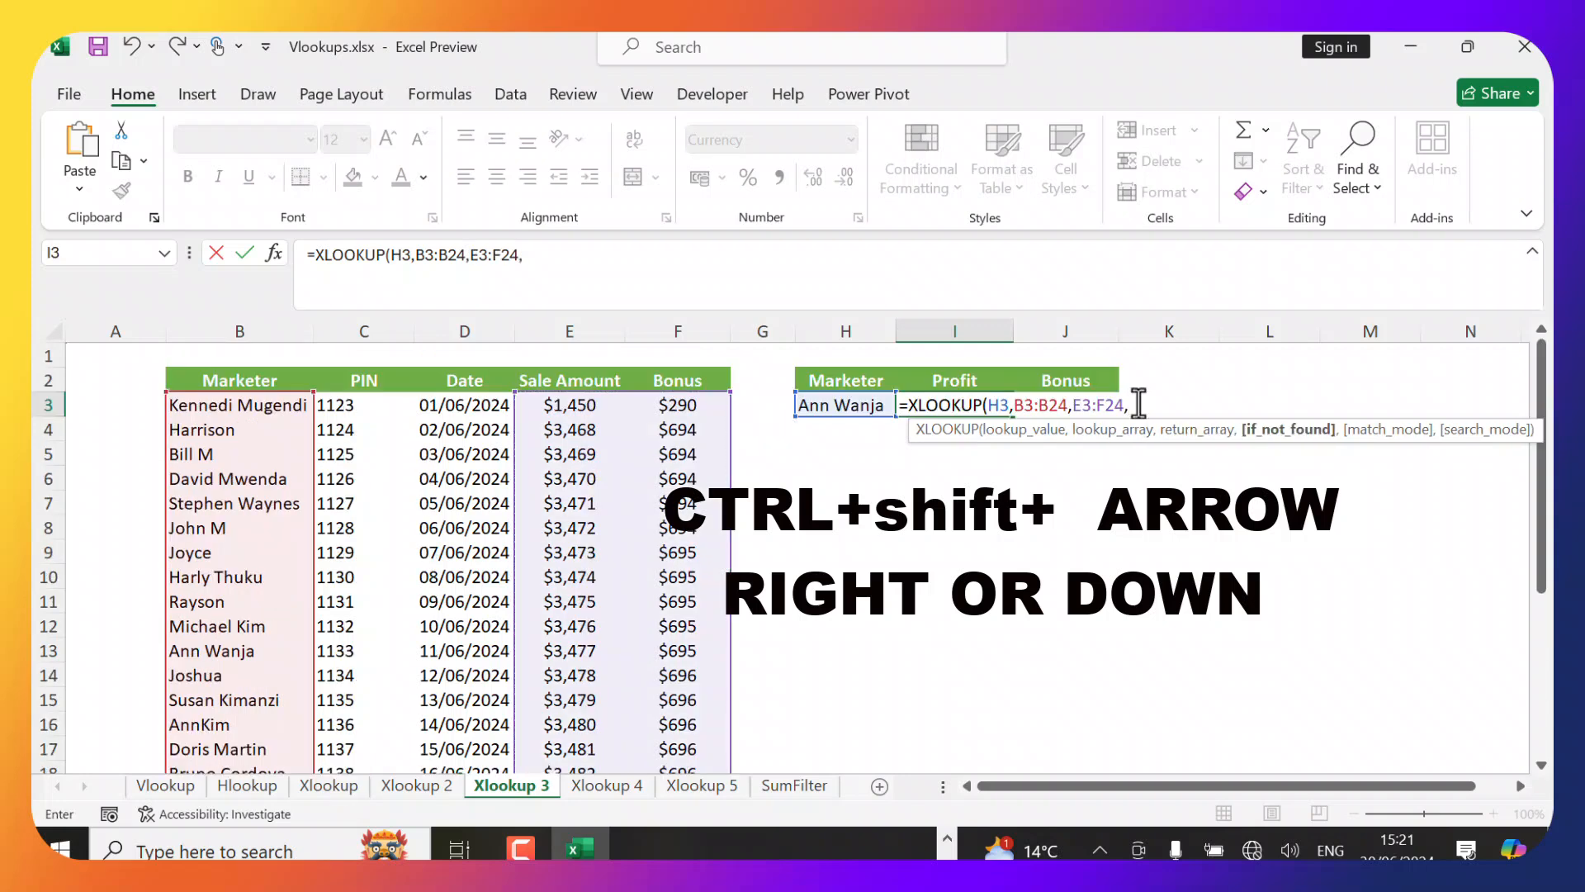
{"action": "type", "text": "Pr"}
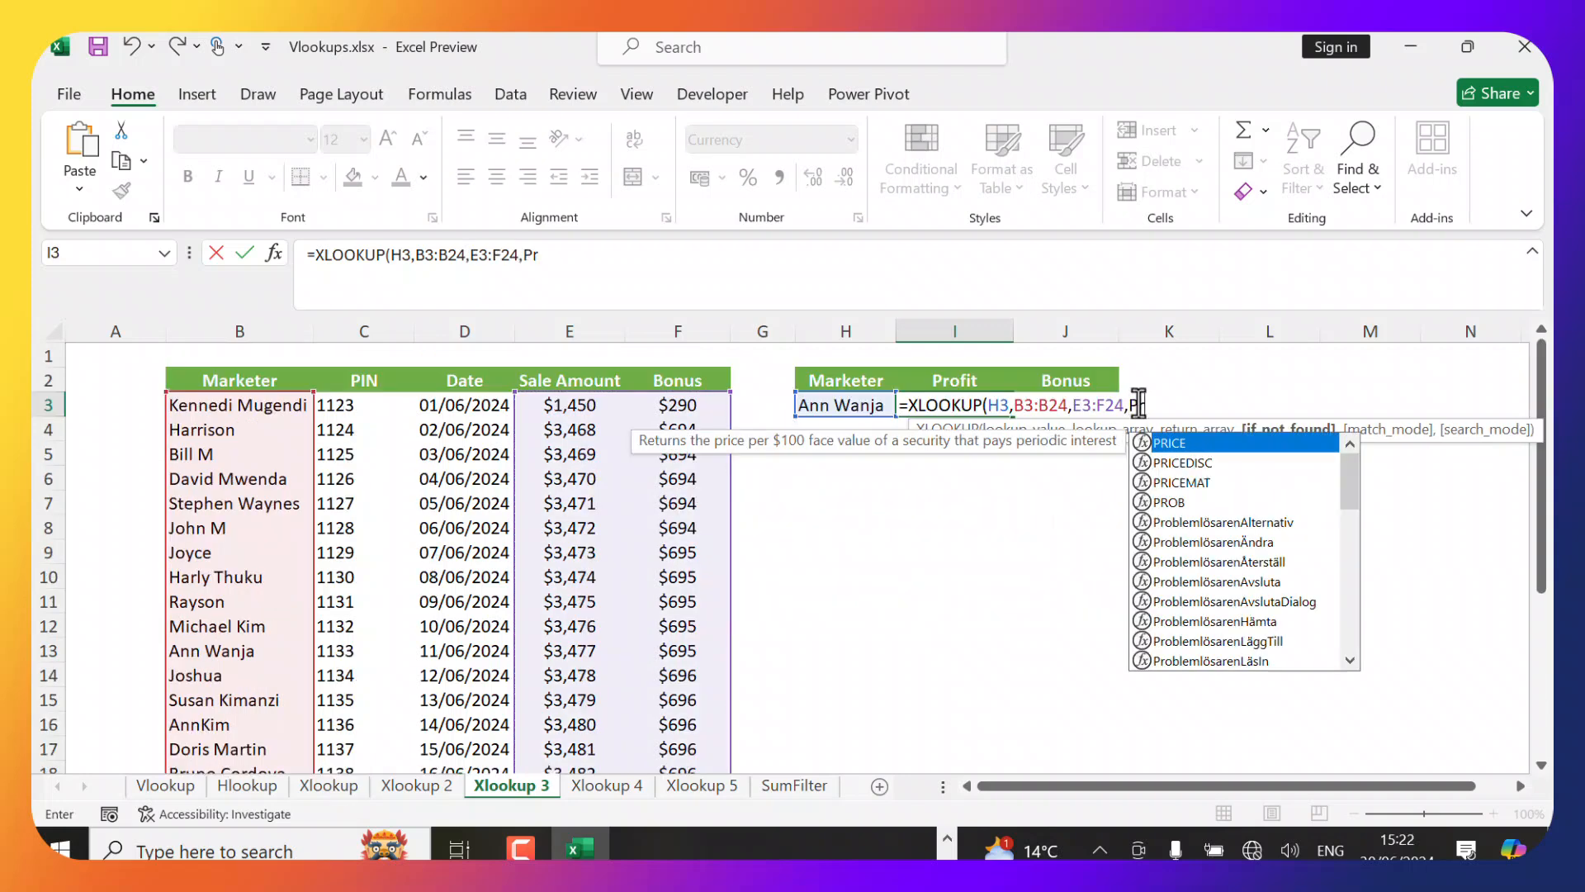
{"action": "key", "text": "BackSpace"}
{"action": "key", "text": "BackSpace"}
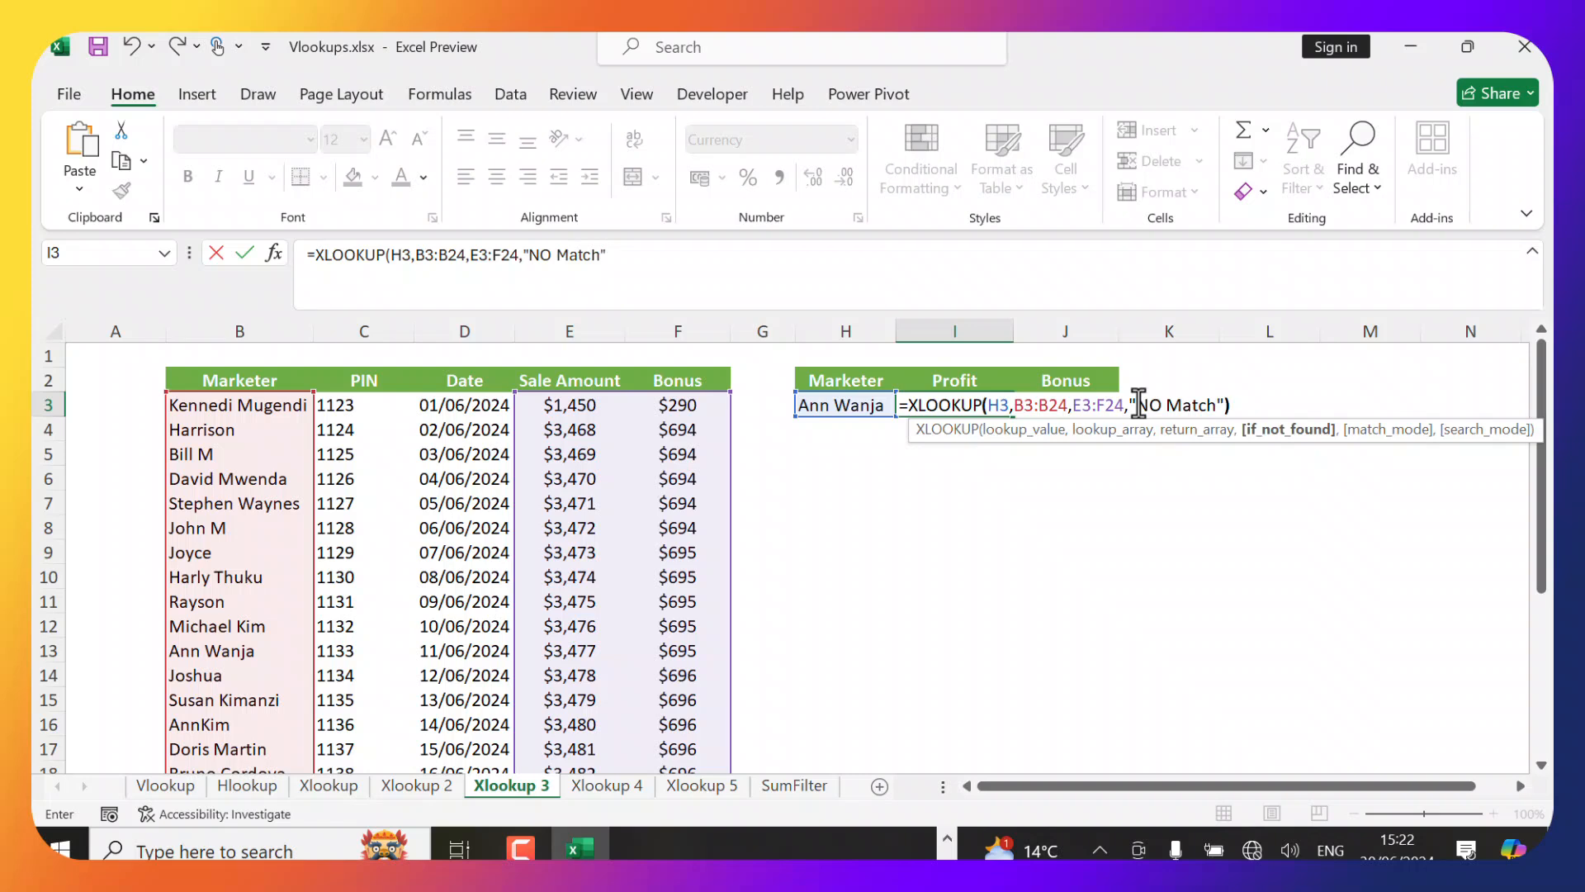
{"action": "type", "text": ")"}
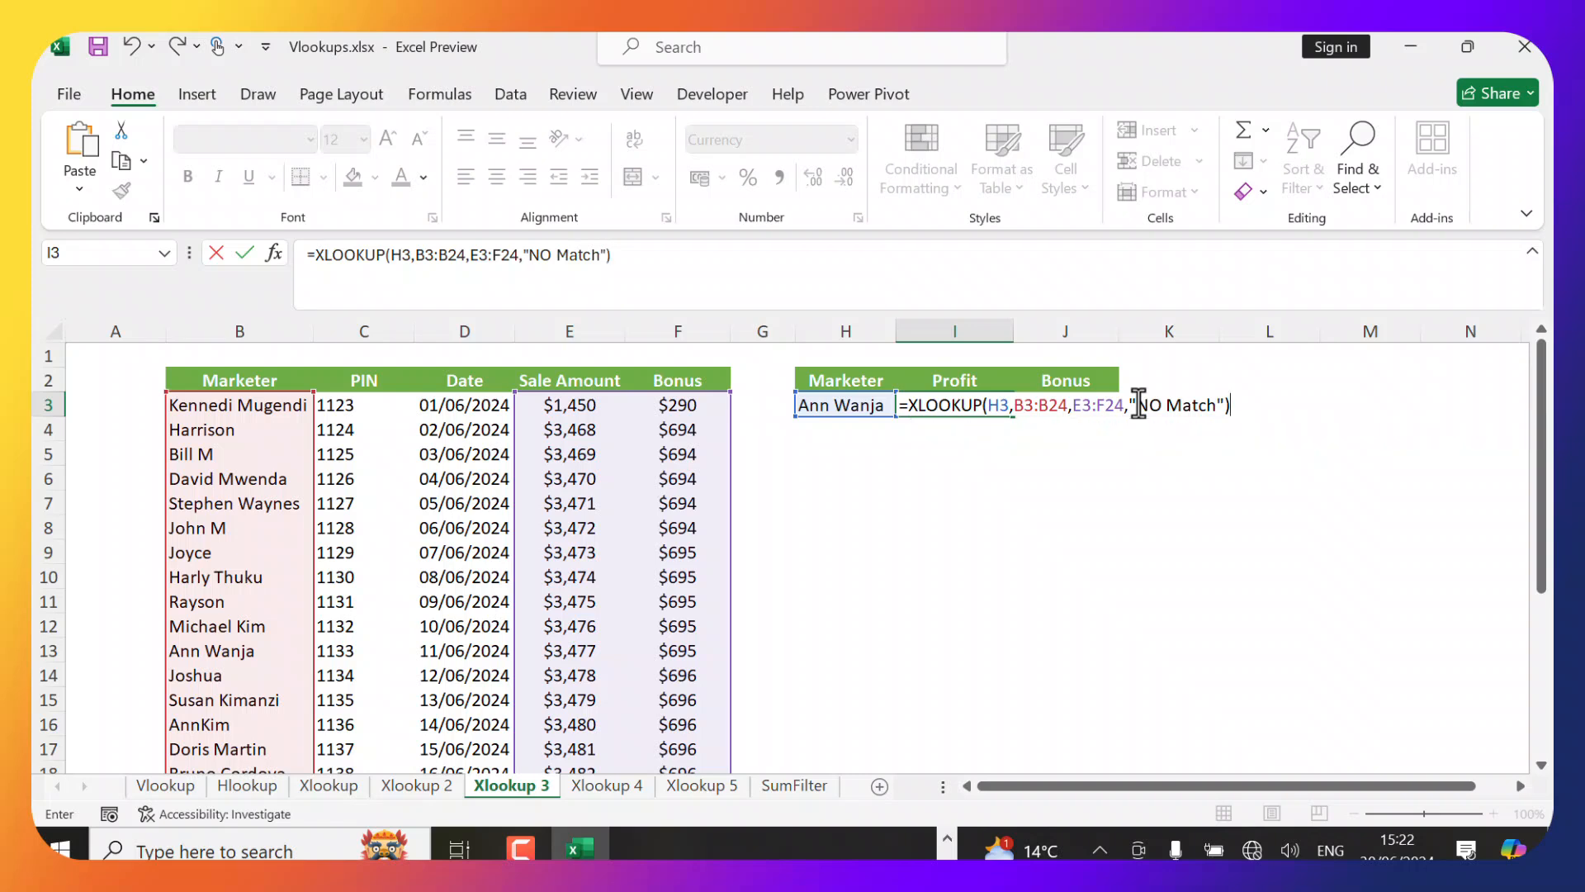
{"action": "key", "text": "Return"}
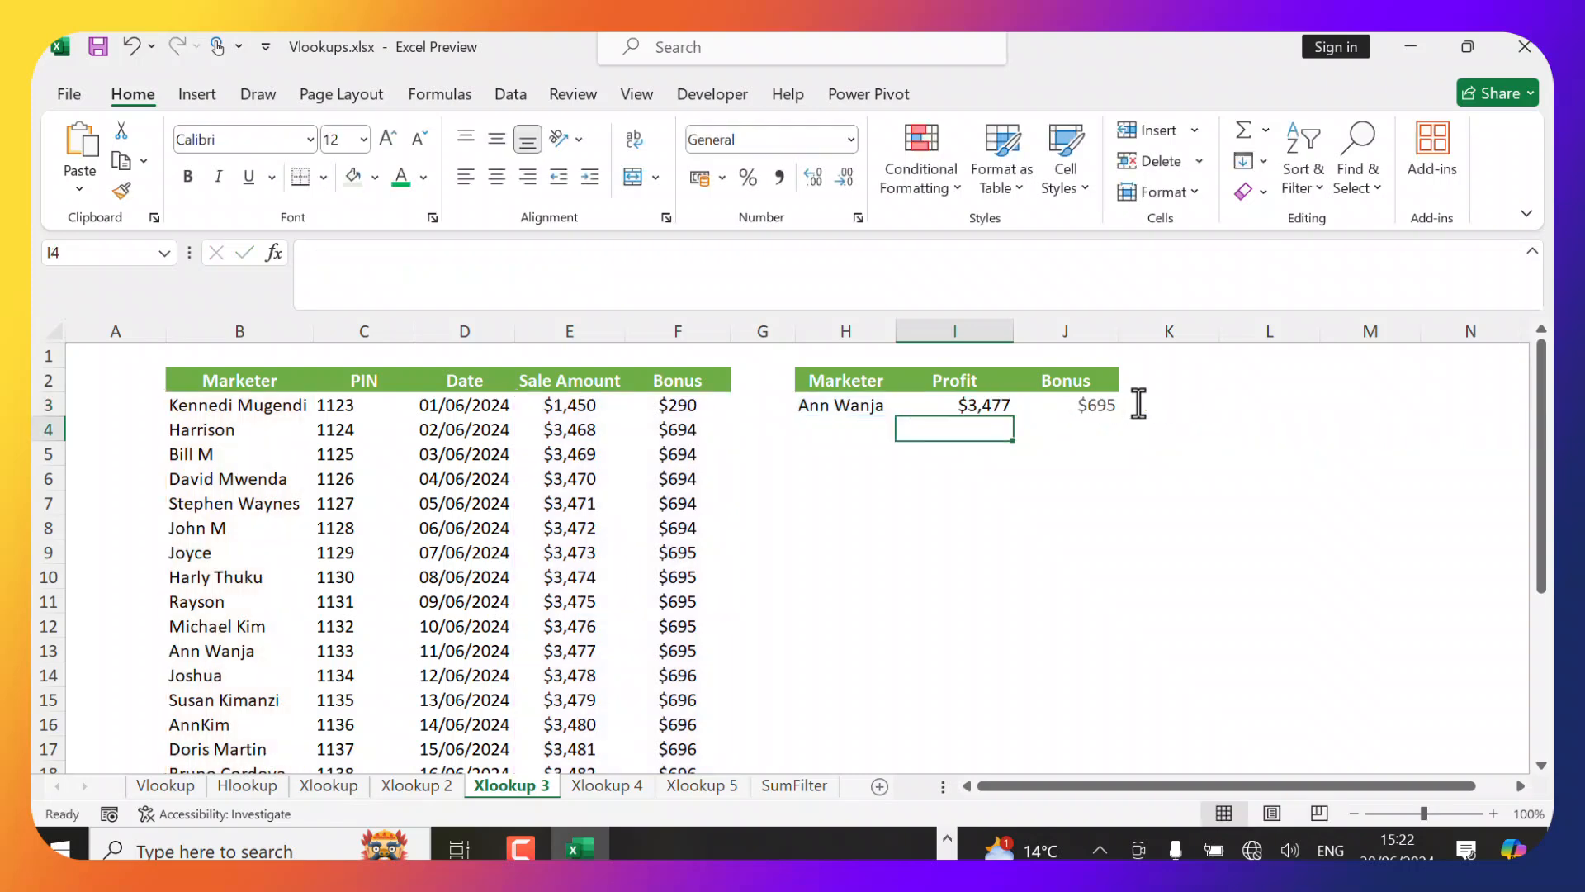
{"action": "left_click", "coordinate": [979, 404]}
{"action": "key", "text": "Down"}
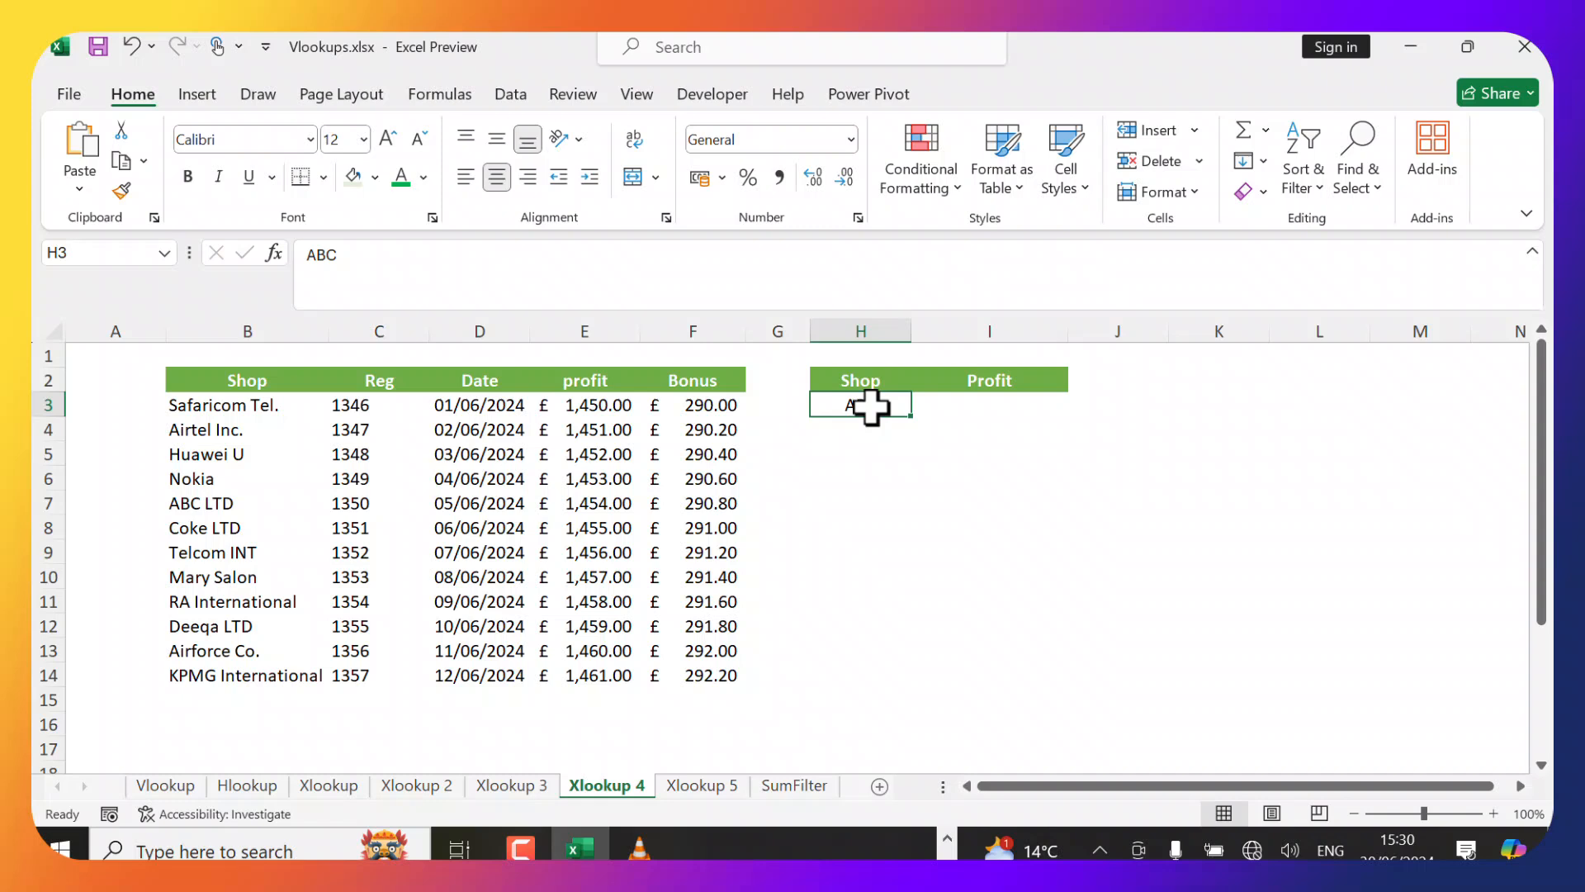
On the Xlookup 4 sheet, enter =XLOOKUP(H3&"*",B3:B14,E3:E14,,2) in I3 for a wildcard match of the shop's profit.
{"action": "left_click", "coordinate": [864, 457]}
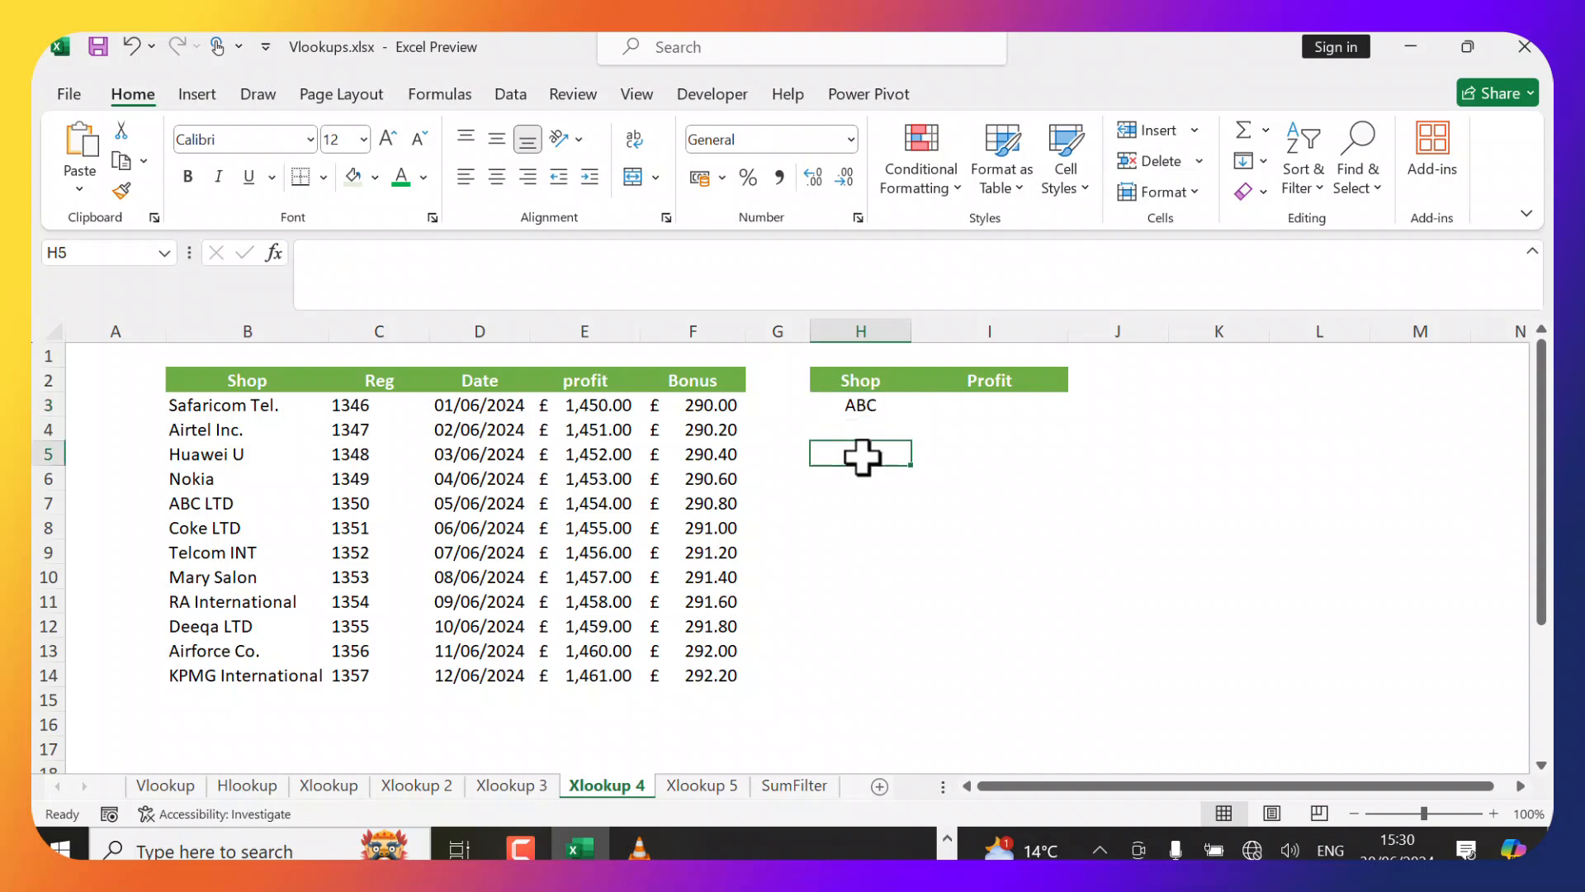
{"action": "left_click", "coordinate": [869, 406]}
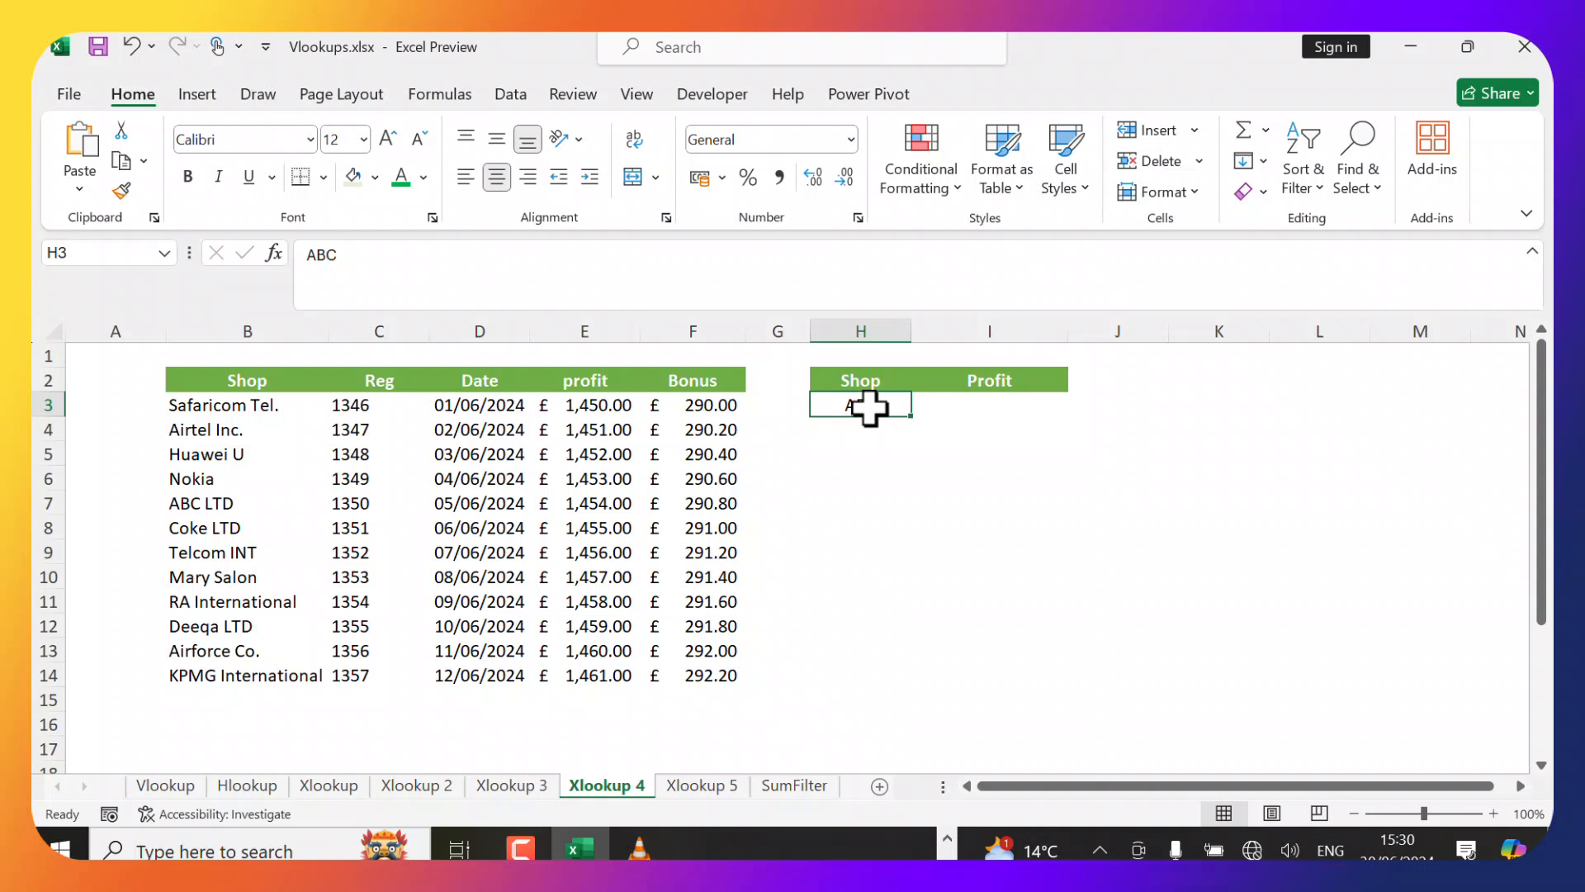
{"action": "left_click", "coordinate": [949, 411]}
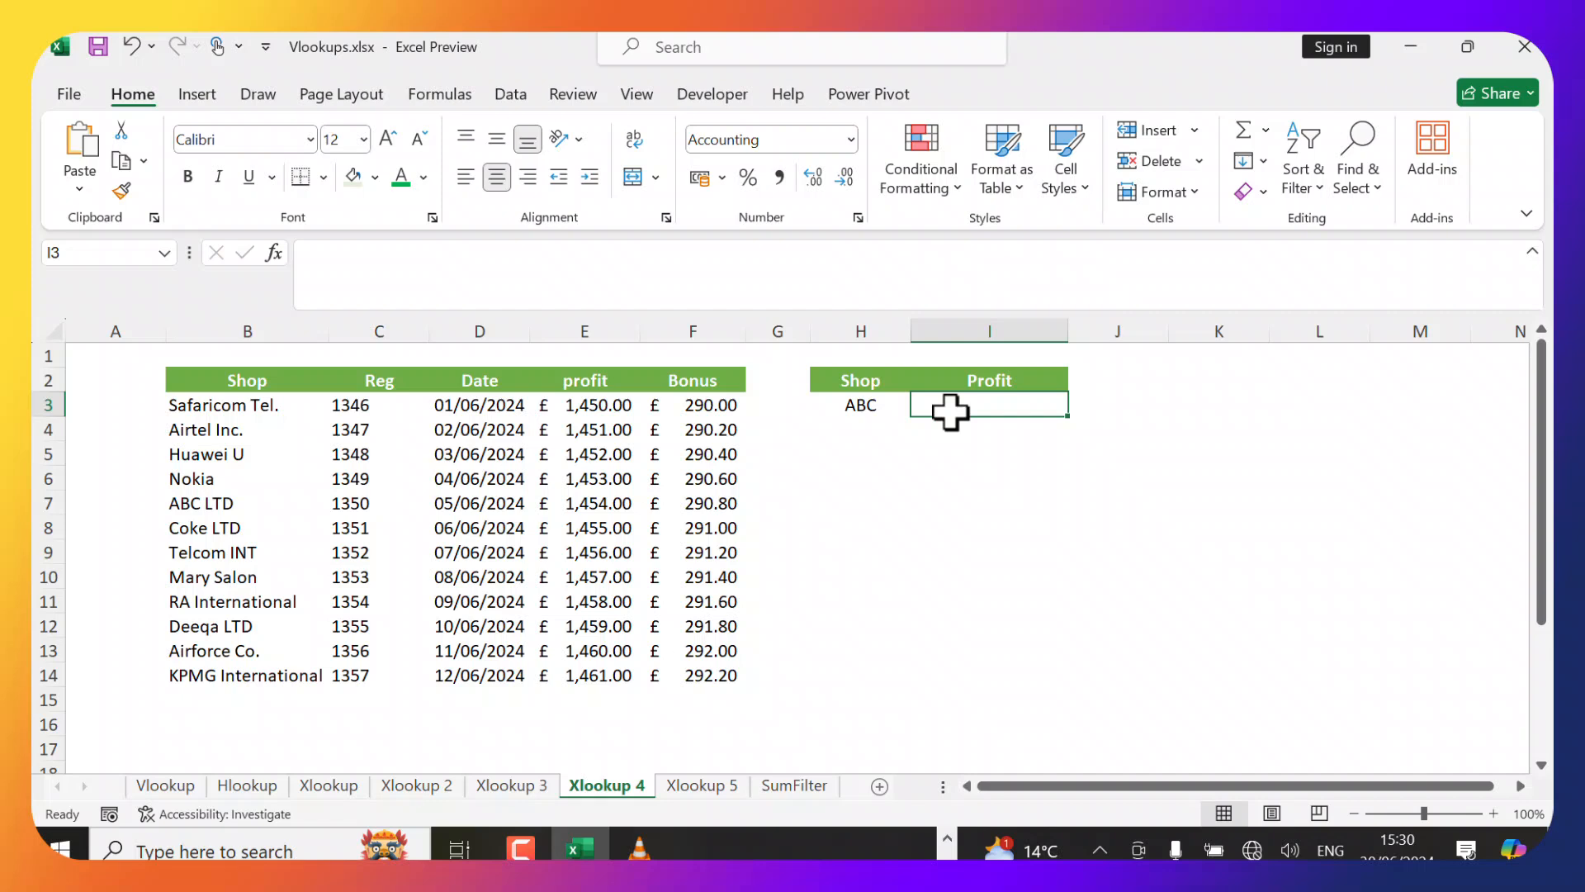
{"action": "type", "text": "=xloo"}
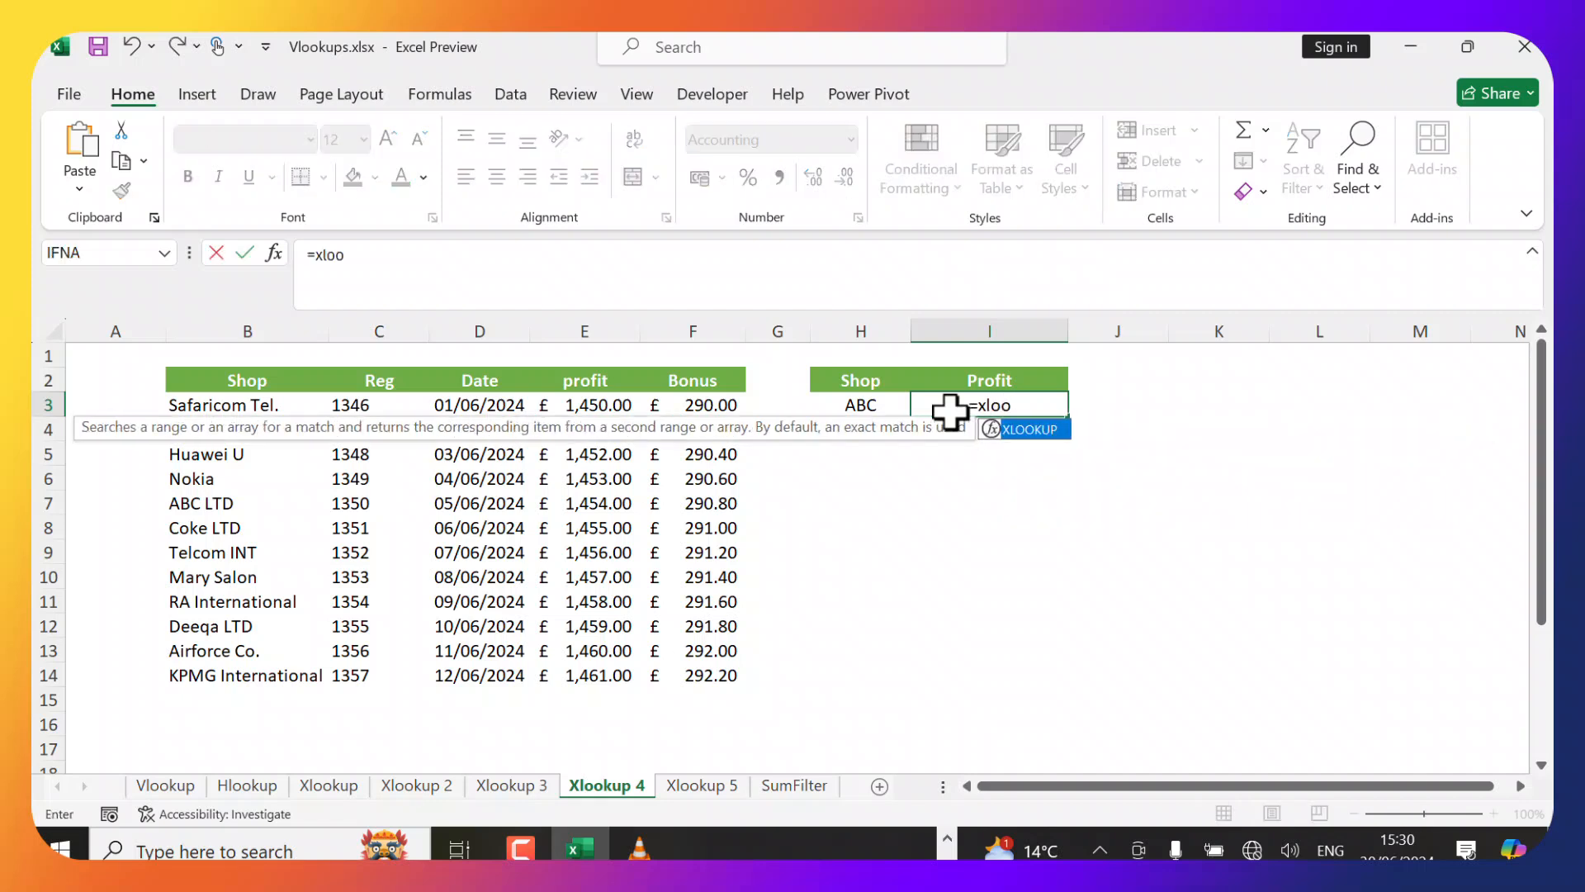
{"action": "key", "text": "Tab"}
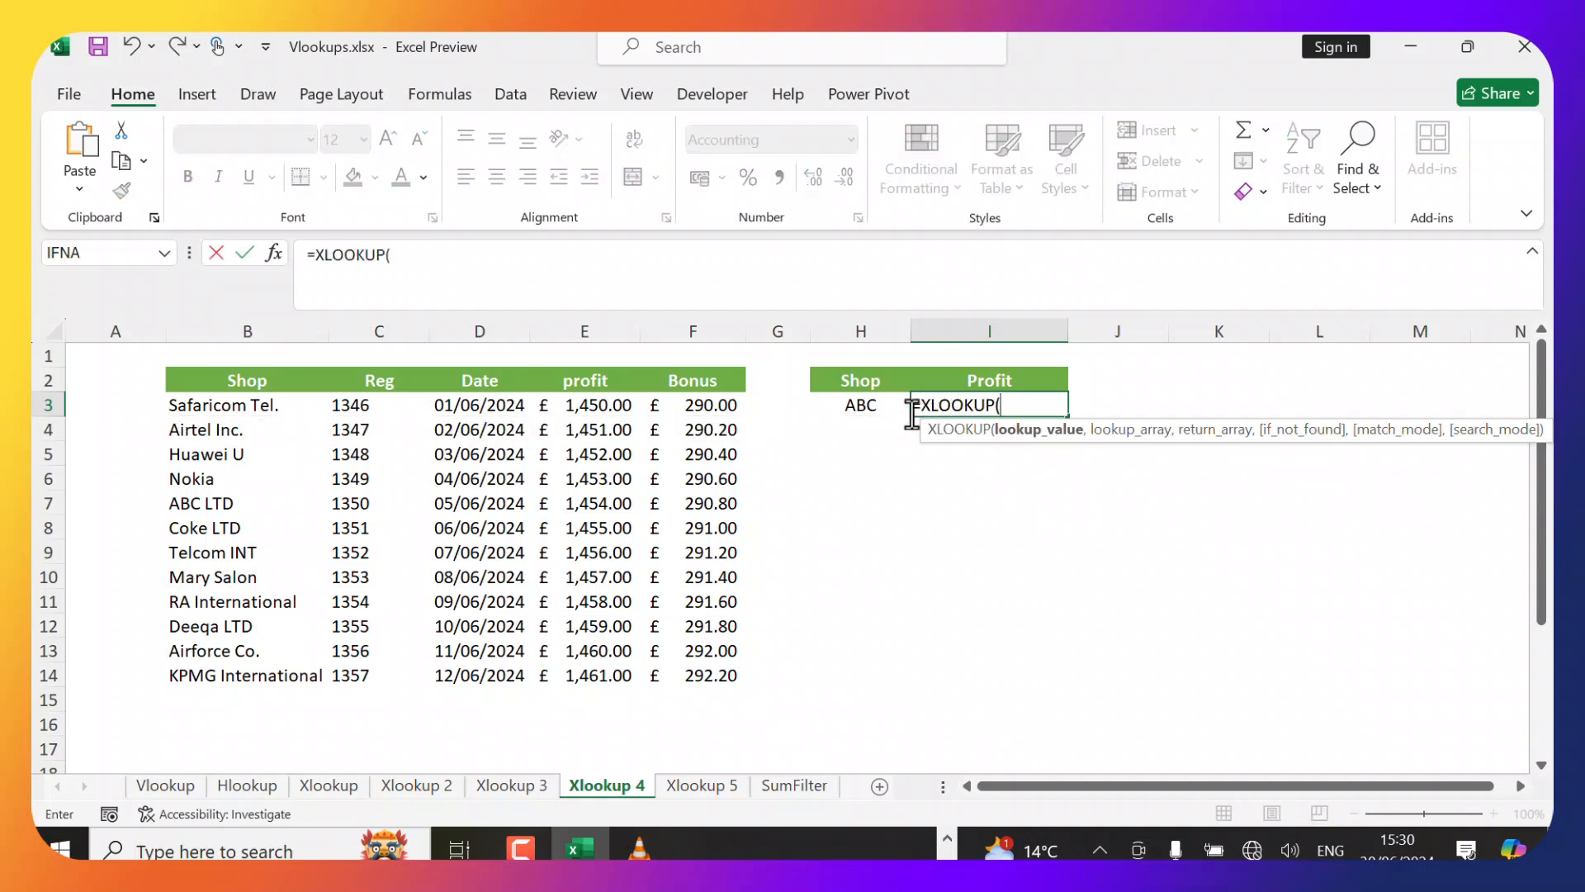
{"action": "left_click", "coordinate": [834, 405]}
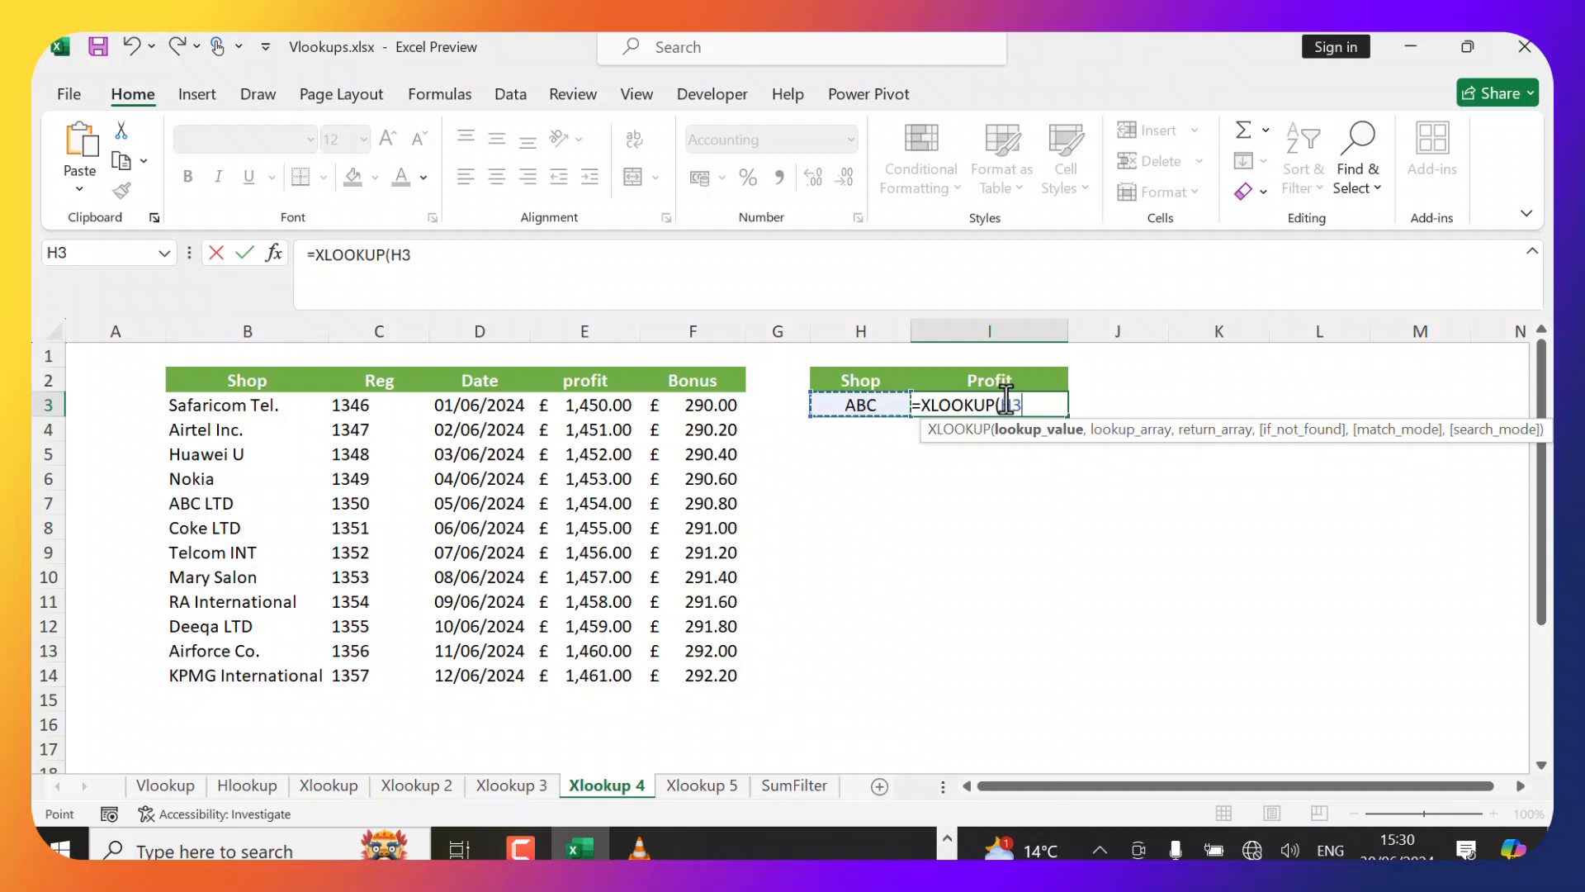
{"action": "type", "text": "&\"*"}
{"action": "type", "text": ","}
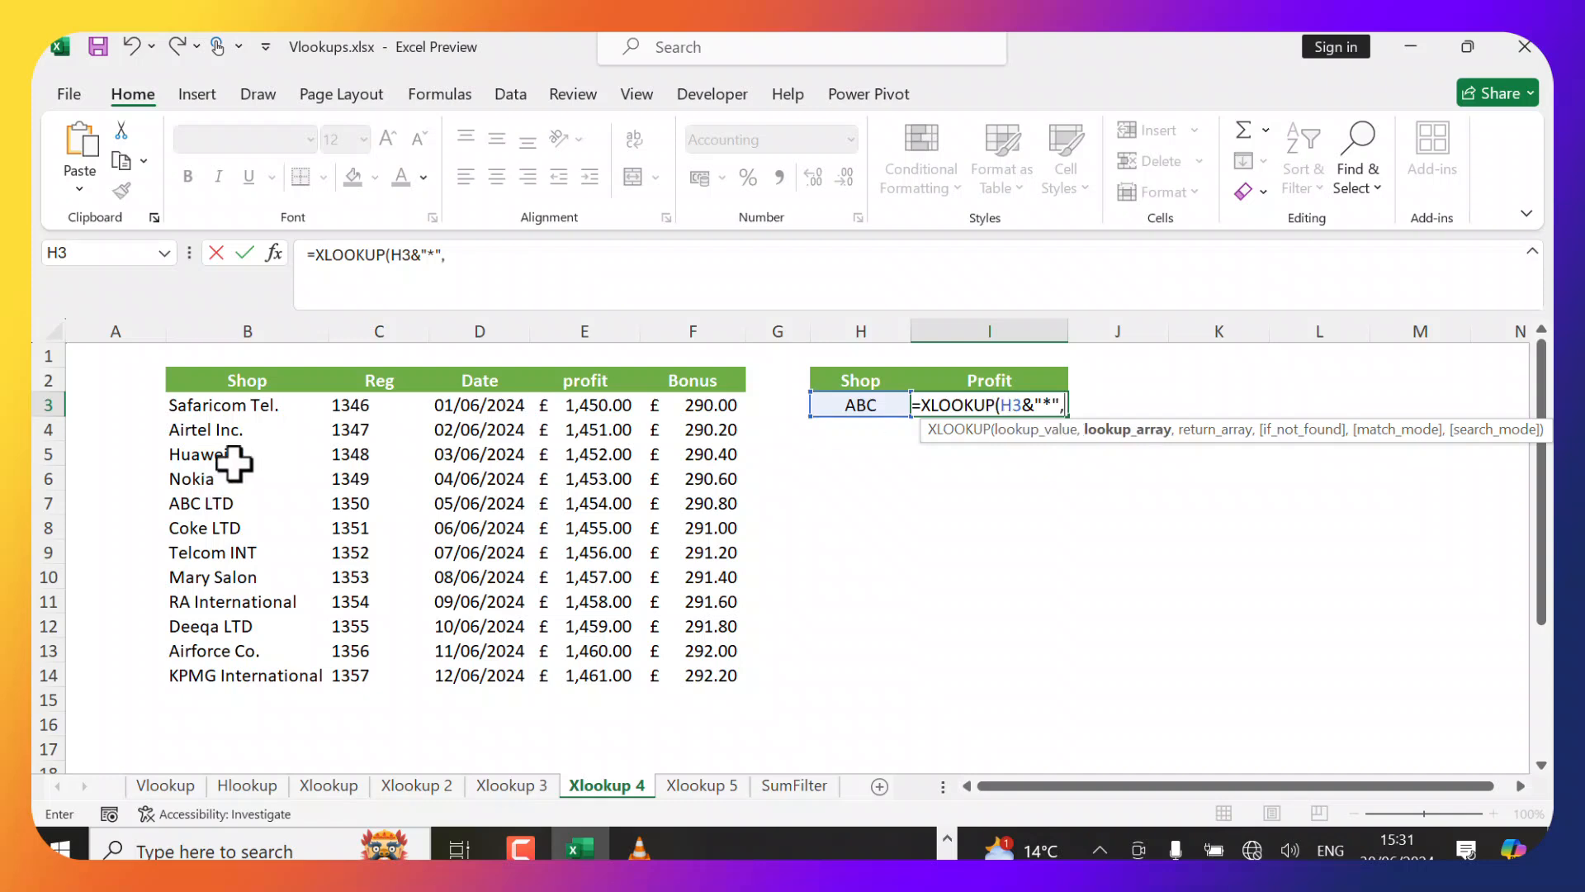
{"action": "left_click", "coordinate": [246, 407]}
{"action": "left_click_drag", "start_coordinate": [247, 407], "coordinate": [226, 669]}
{"action": "type", "text": ","}
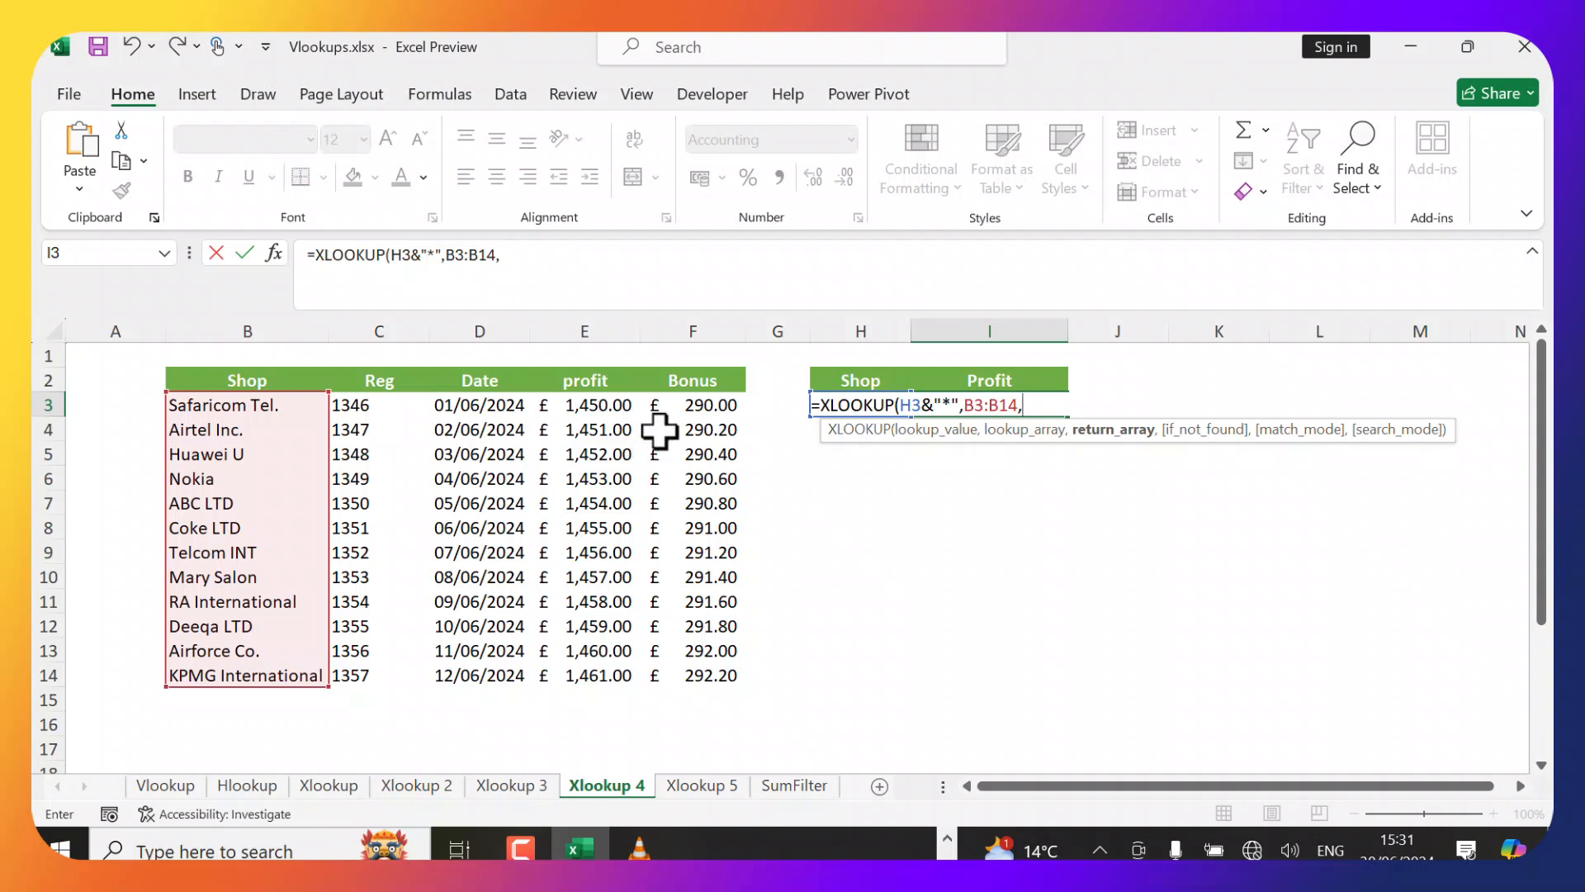
{"action": "left_click_drag", "start_coordinate": [608, 403], "coordinate": [599, 662]}
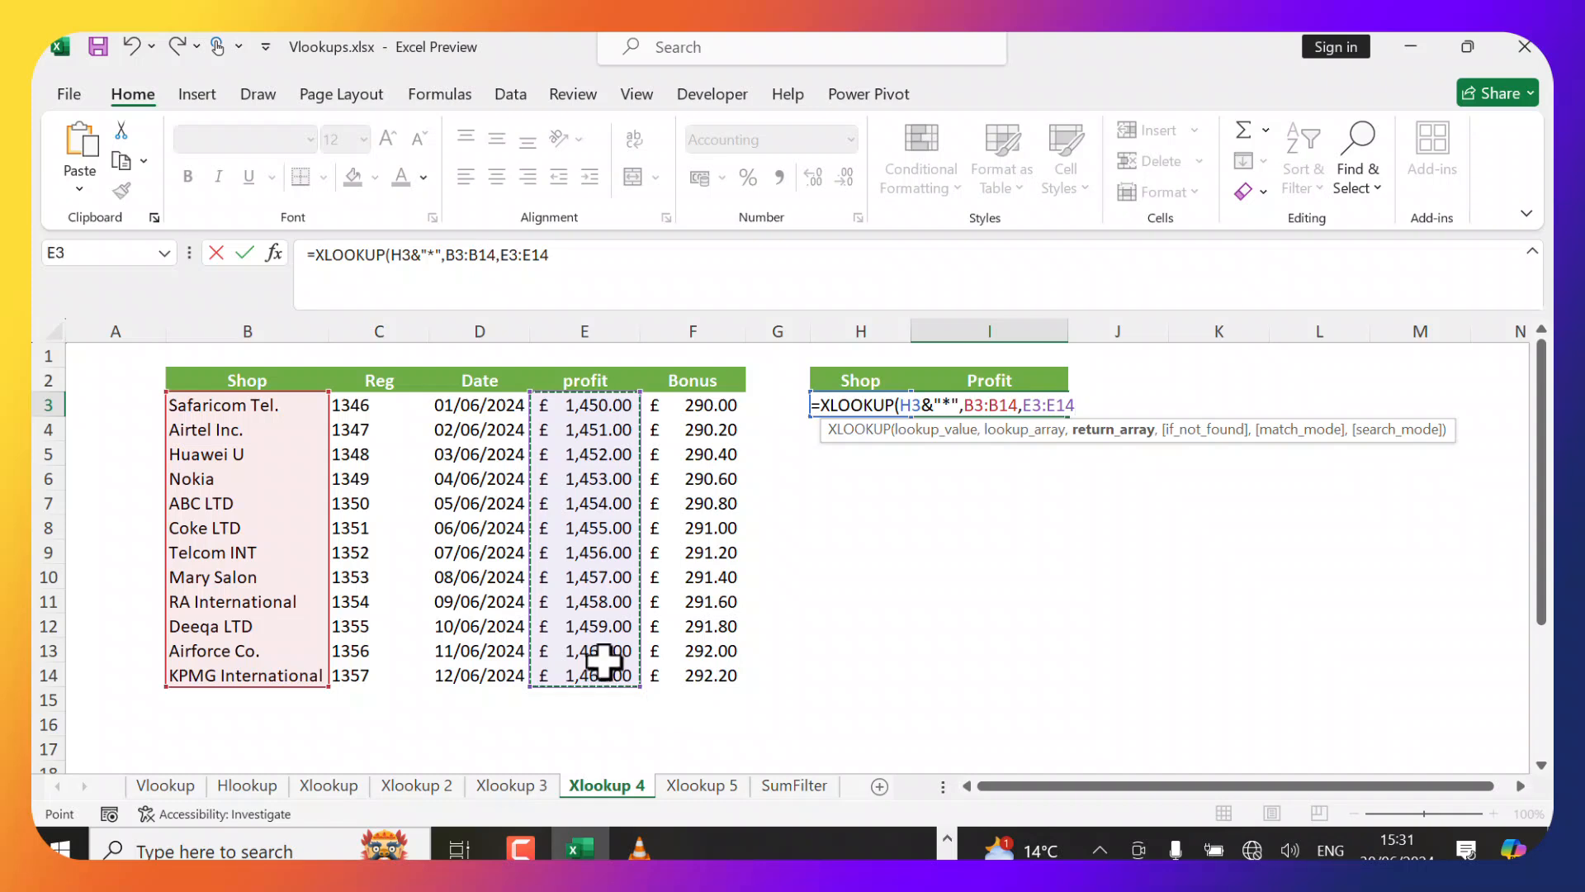
{"action": "type", "text": ","}
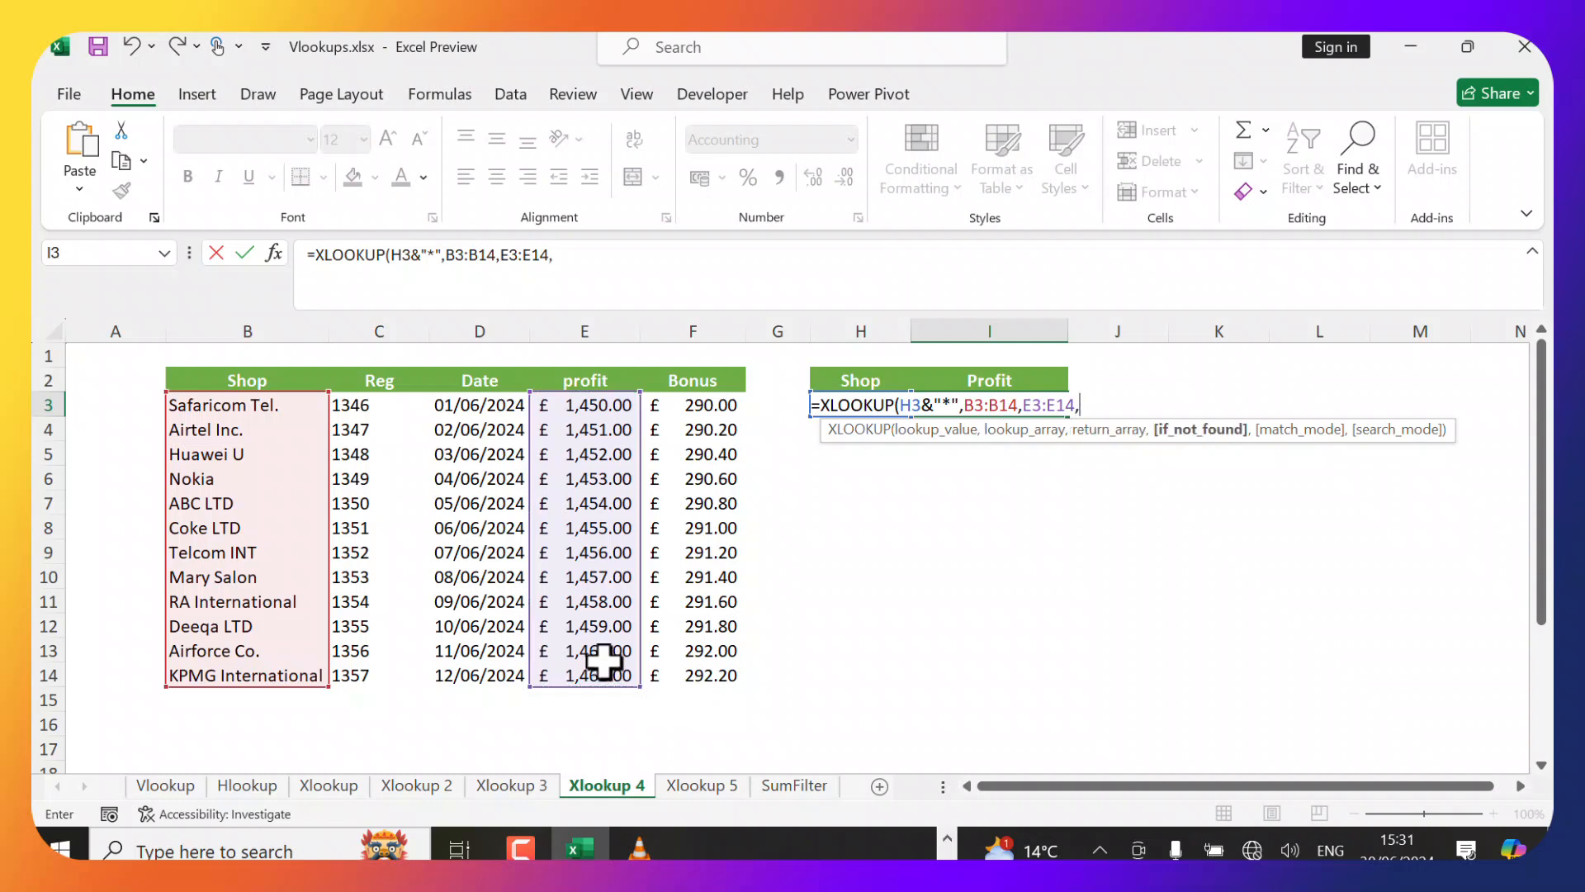
{"action": "type", "text": ","}
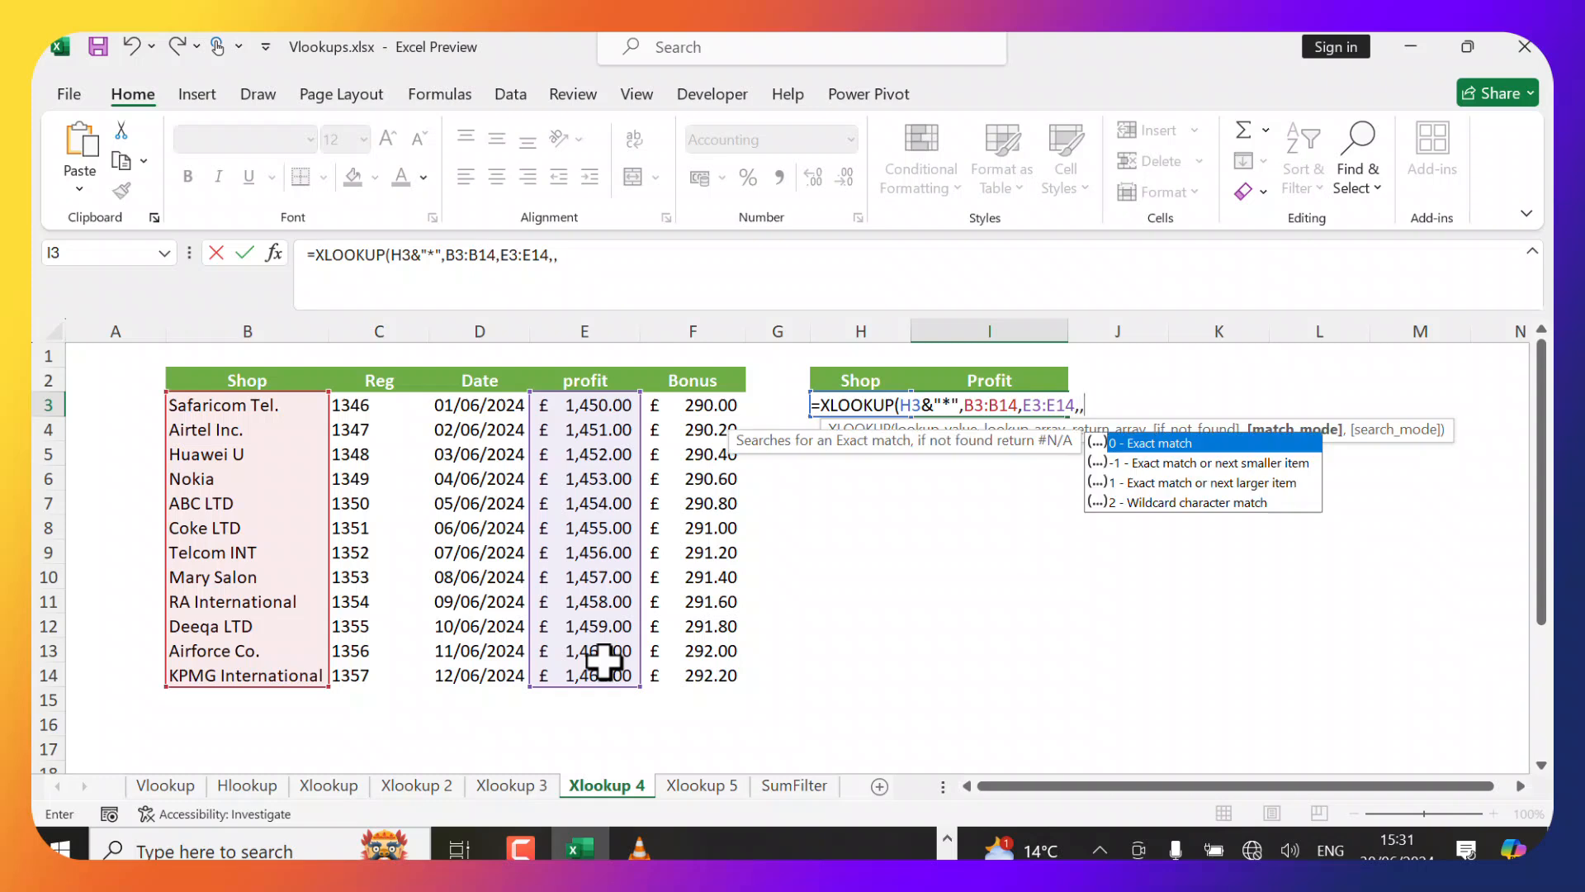
{"action": "key", "text": "Down"}
{"action": "key", "text": "Down"}
{"action": "key", "text": "Down"}
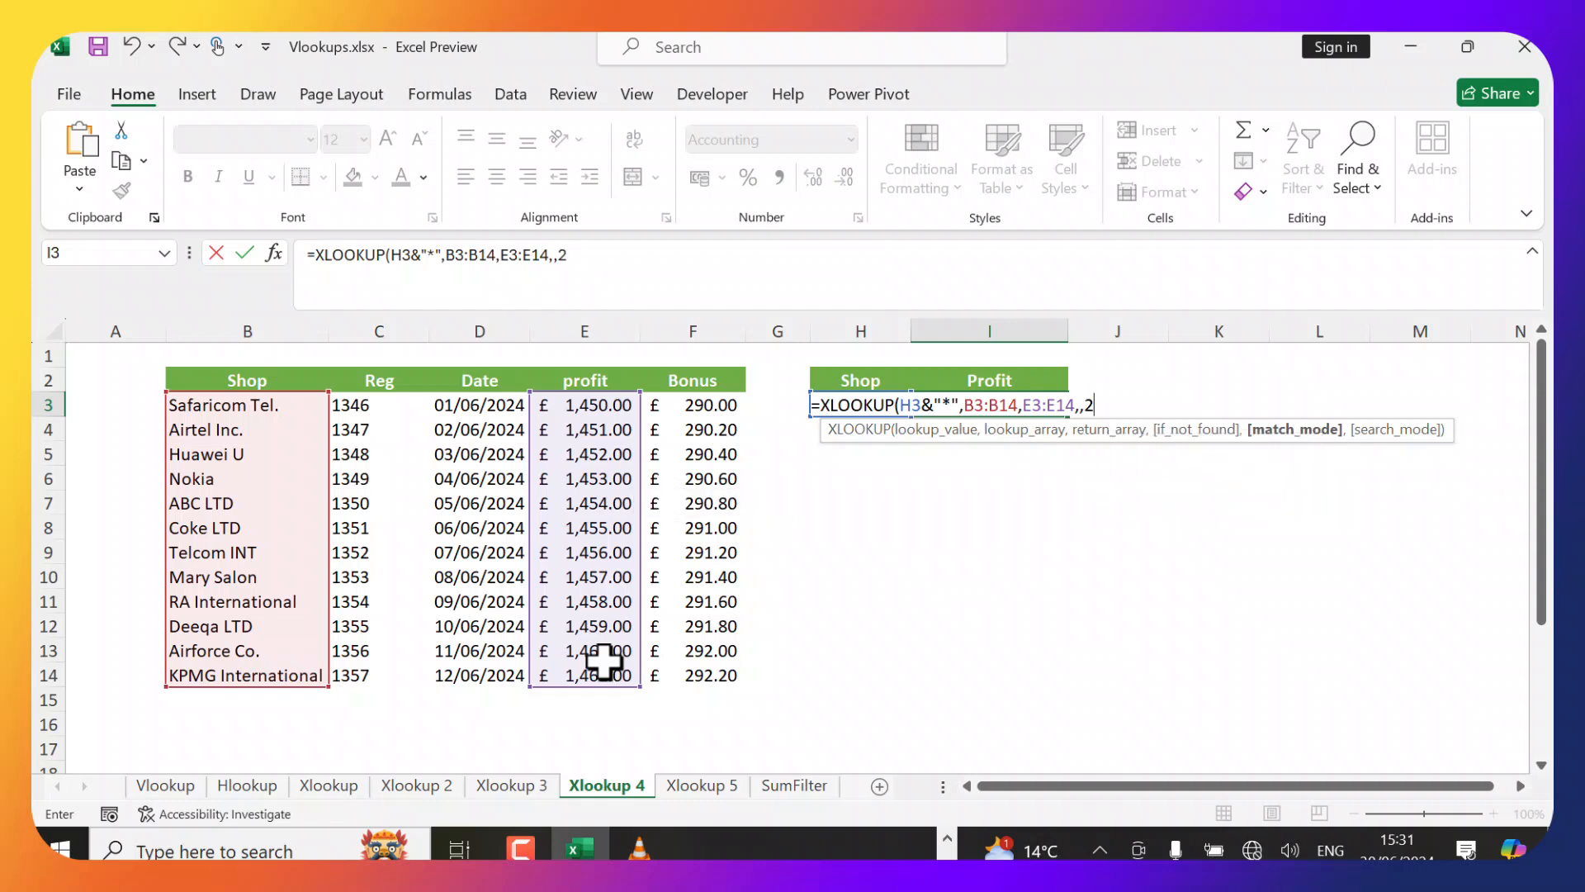
{"action": "type", "text": ")"}
{"action": "key", "text": "Return"}
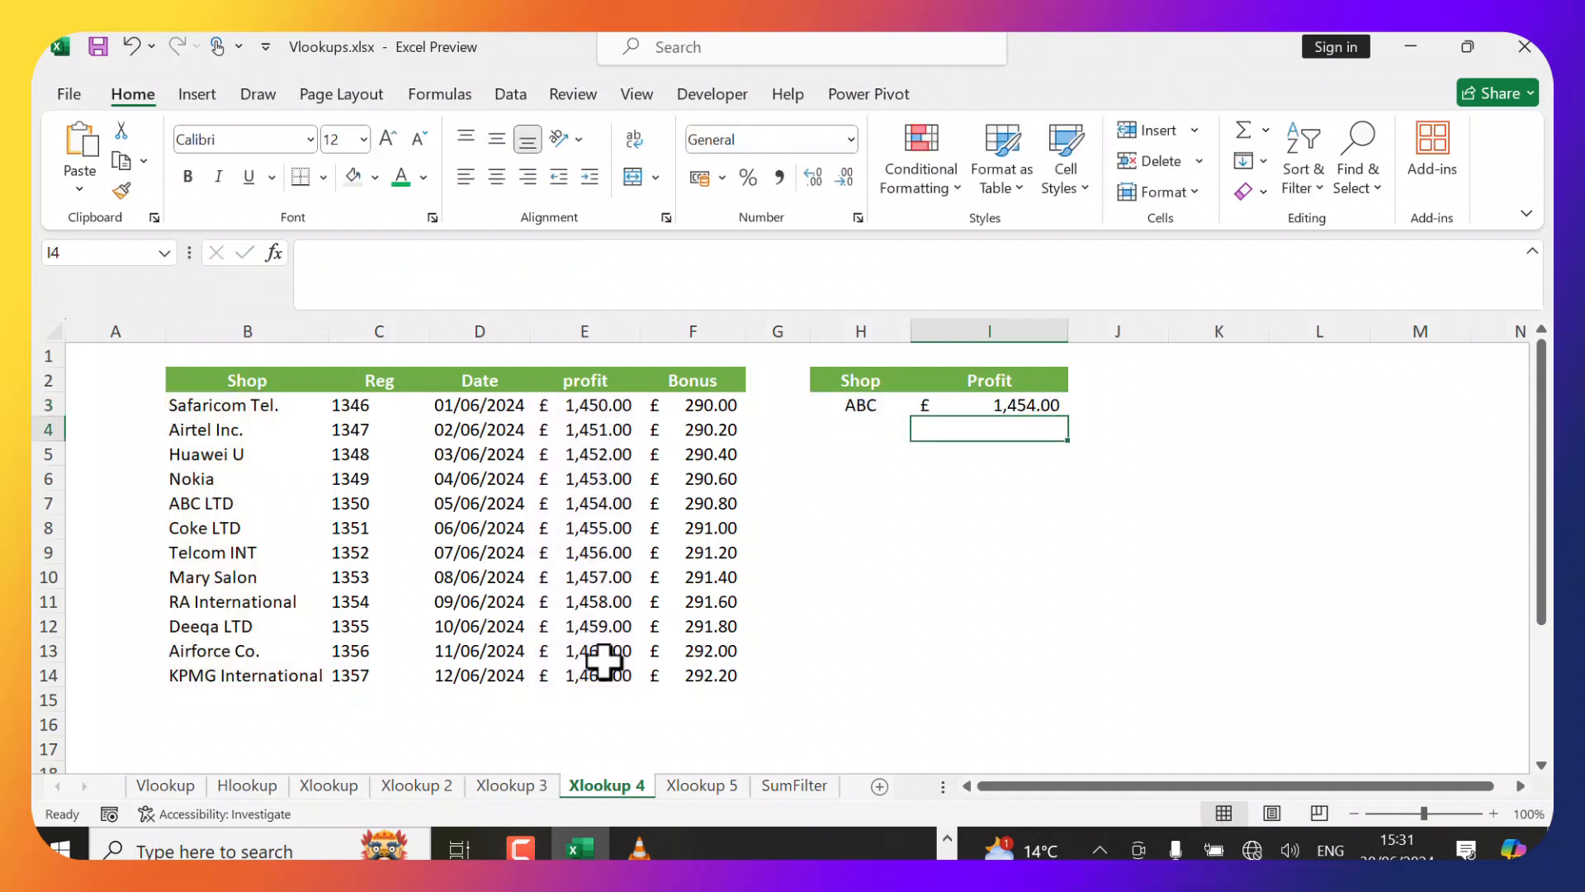
Compare I3's formula result with the ABC LTD row's profit in the table.
{"action": "left_click", "coordinate": [1028, 403]}
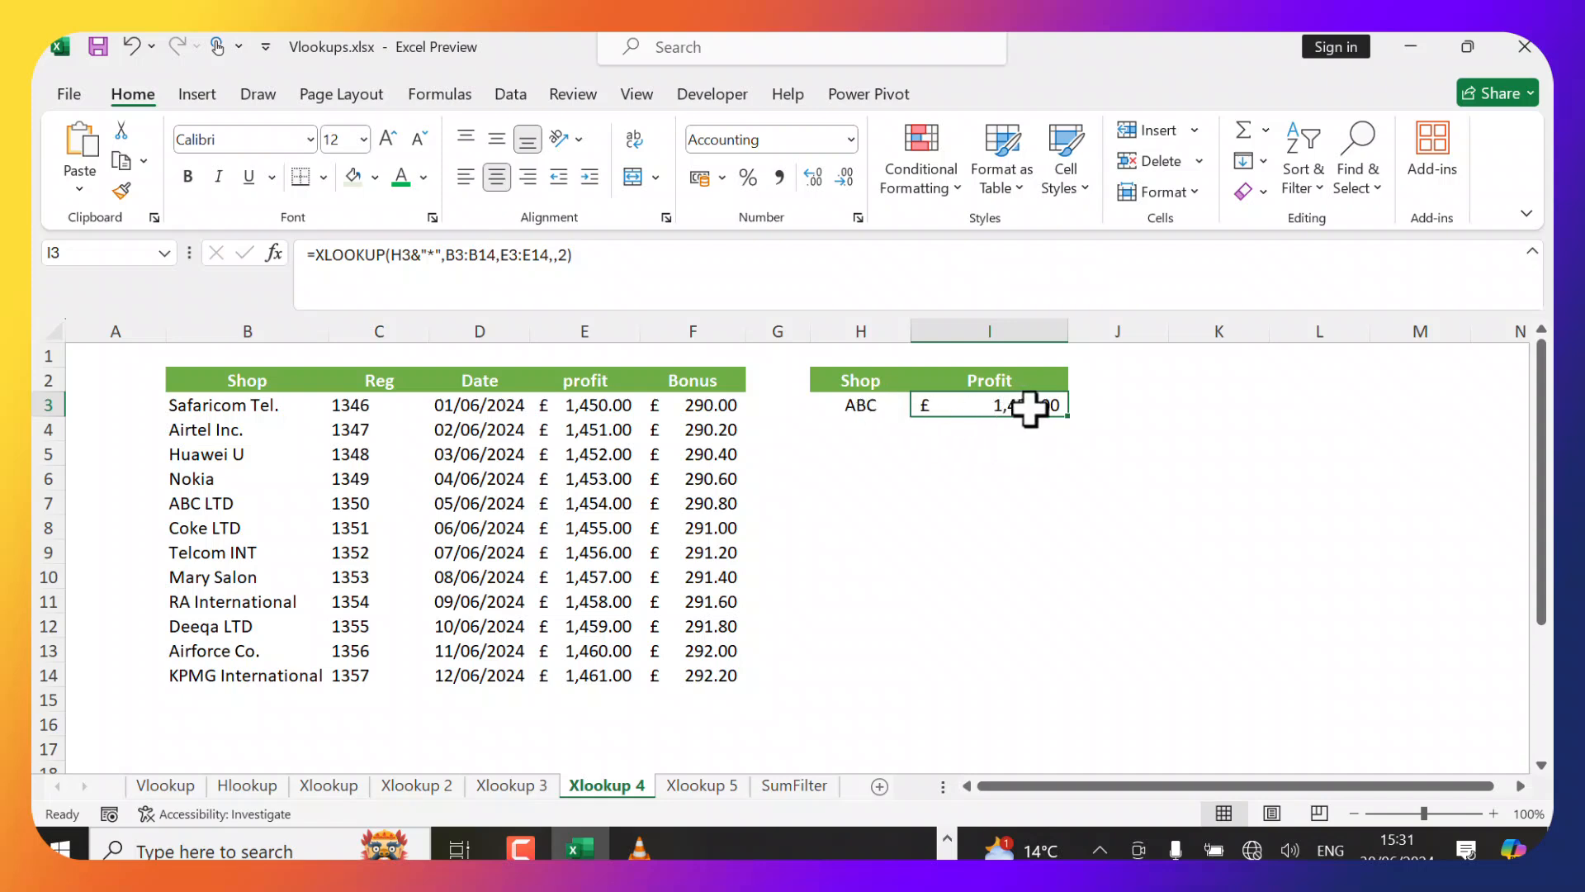
{"action": "left_click", "coordinate": [194, 506]}
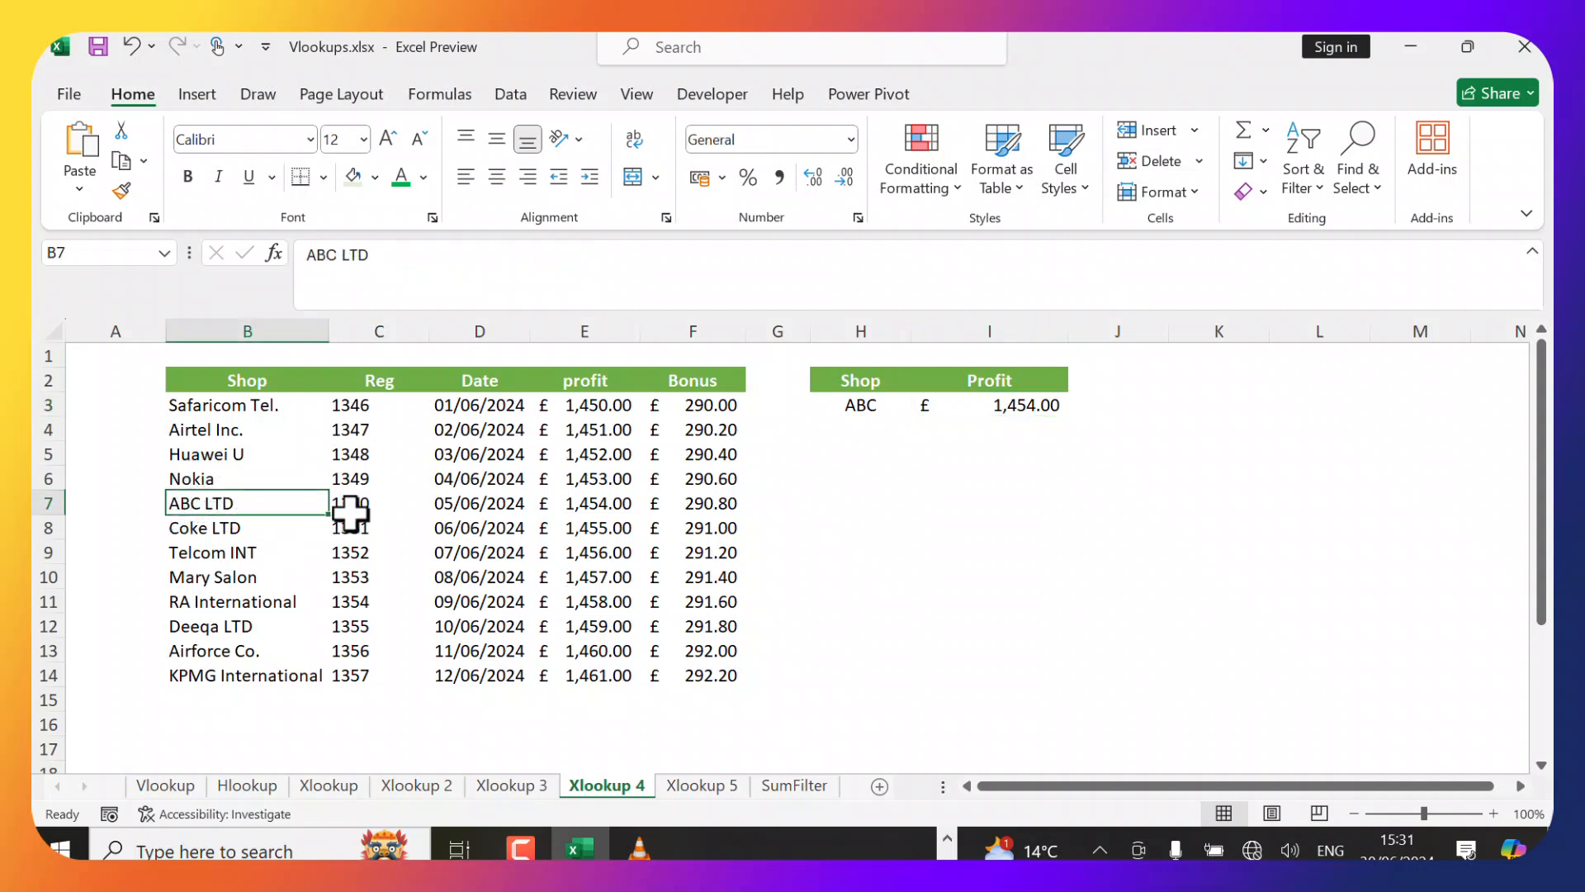
{"action": "left_click", "coordinate": [598, 507]}
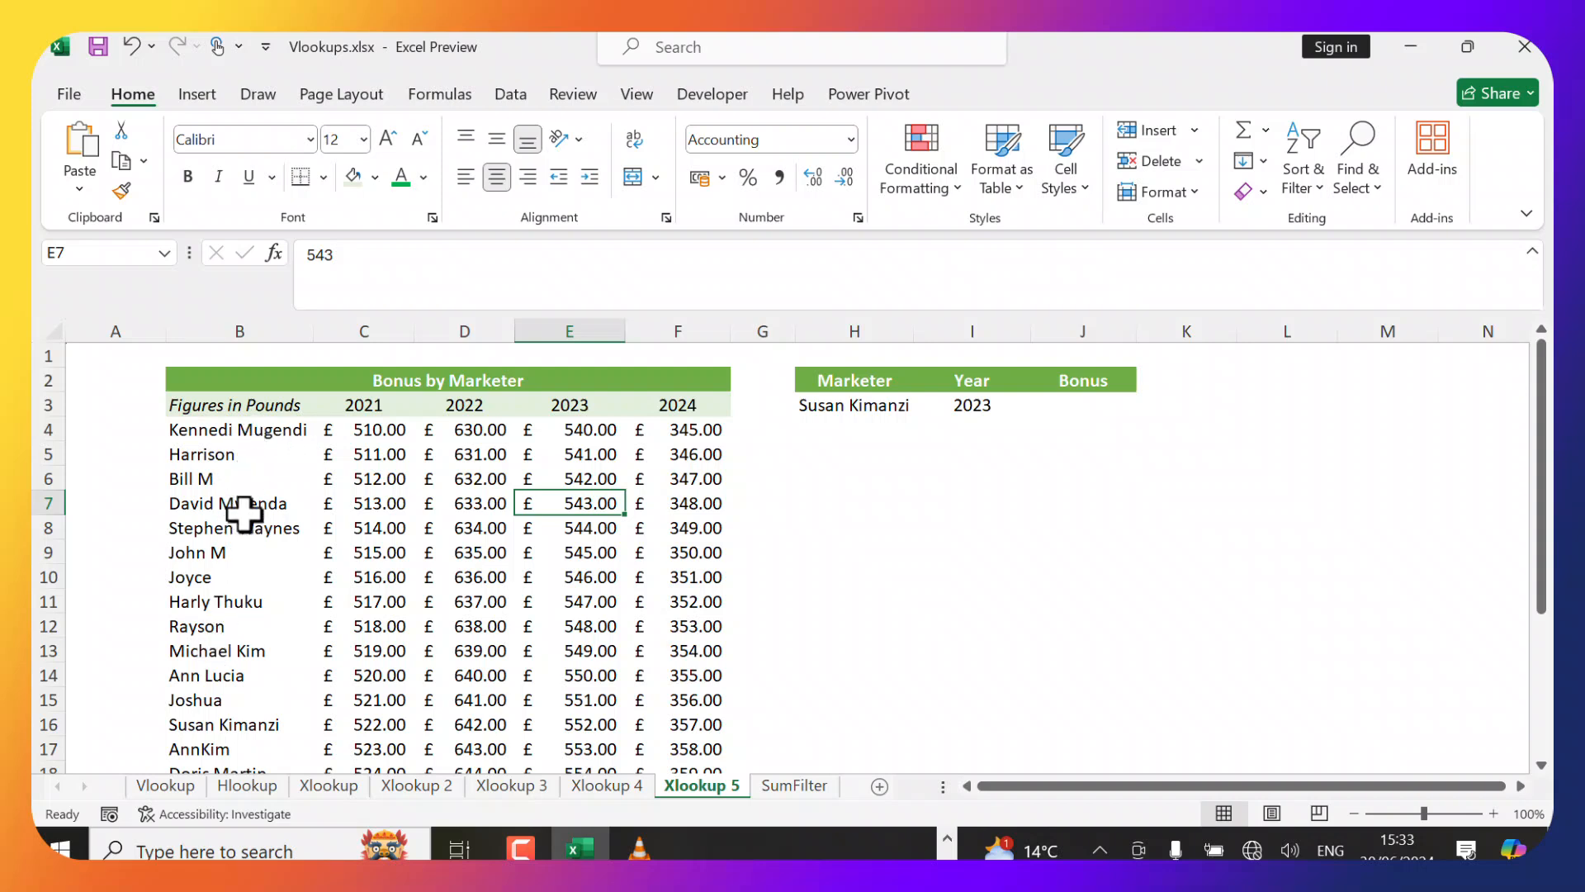
In J3, start an XLOOKUP formula that looks up H3 in B4:B18 and nests a second XLOOKUP on I3.
{"action": "left_click", "coordinate": [980, 438]}
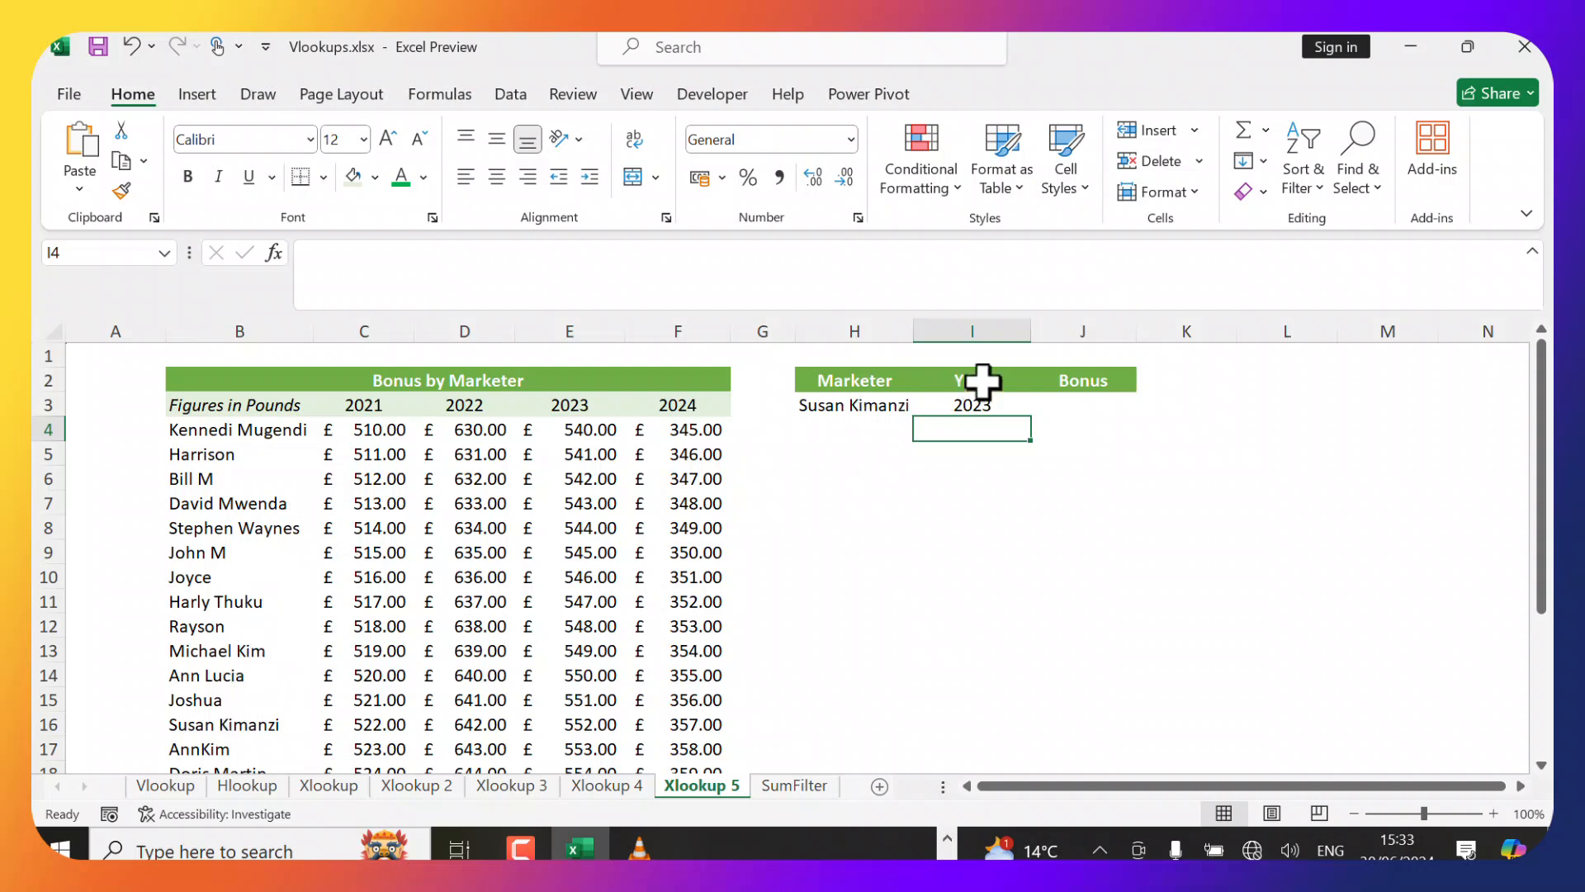
{"action": "left_click", "coordinate": [1015, 454]}
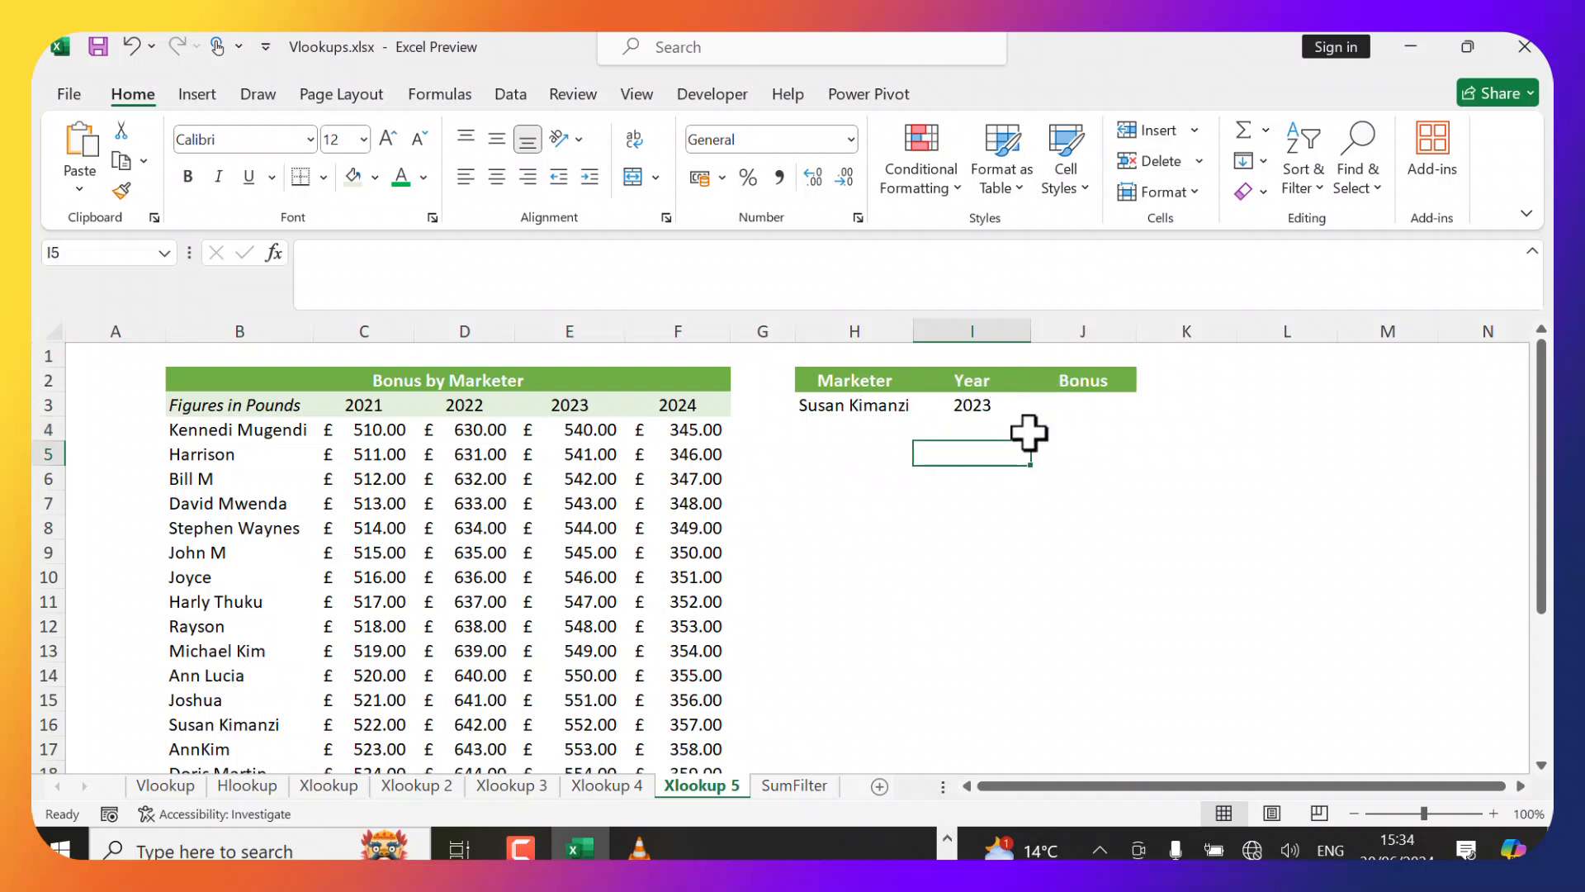
{"action": "left_click", "coordinate": [1069, 405]}
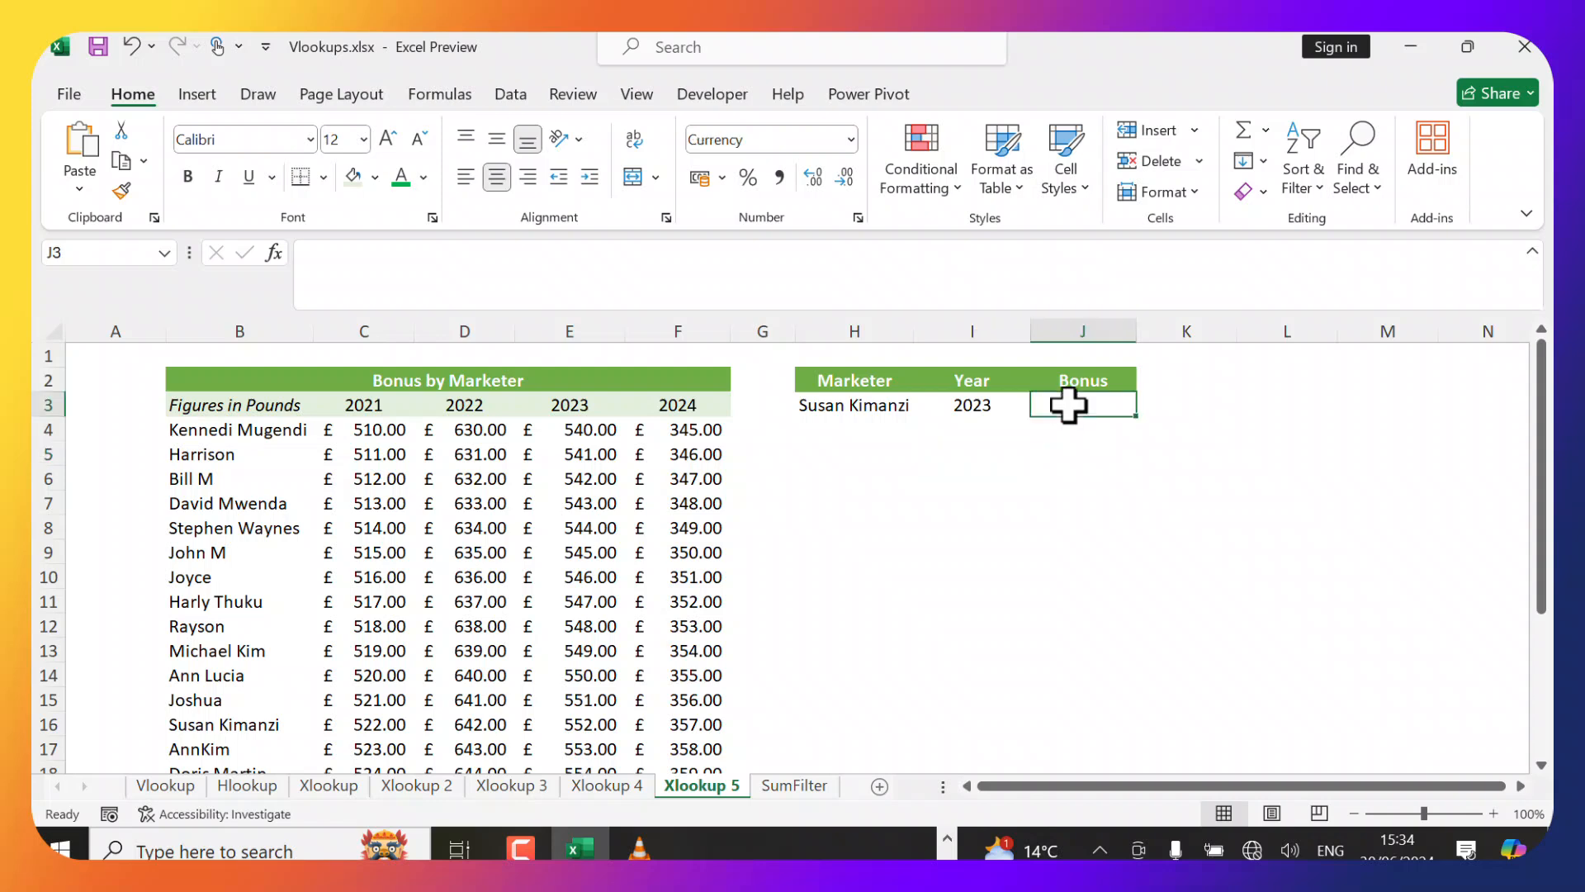
{"action": "type", "text": "=x"}
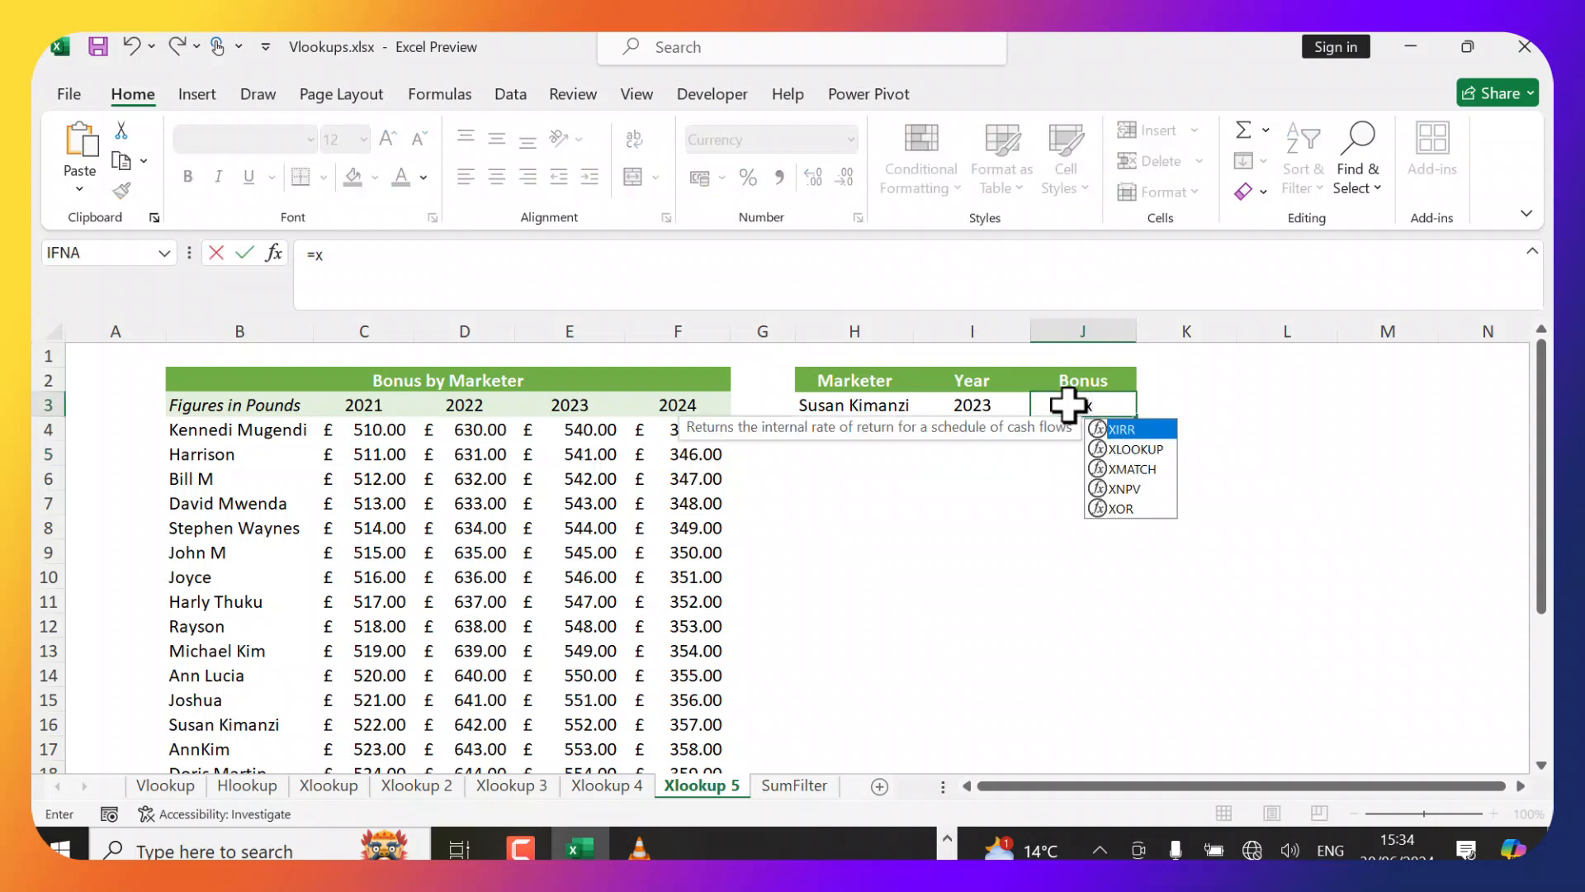
{"action": "type", "text": "l"}
{"action": "key", "text": "Tab"}
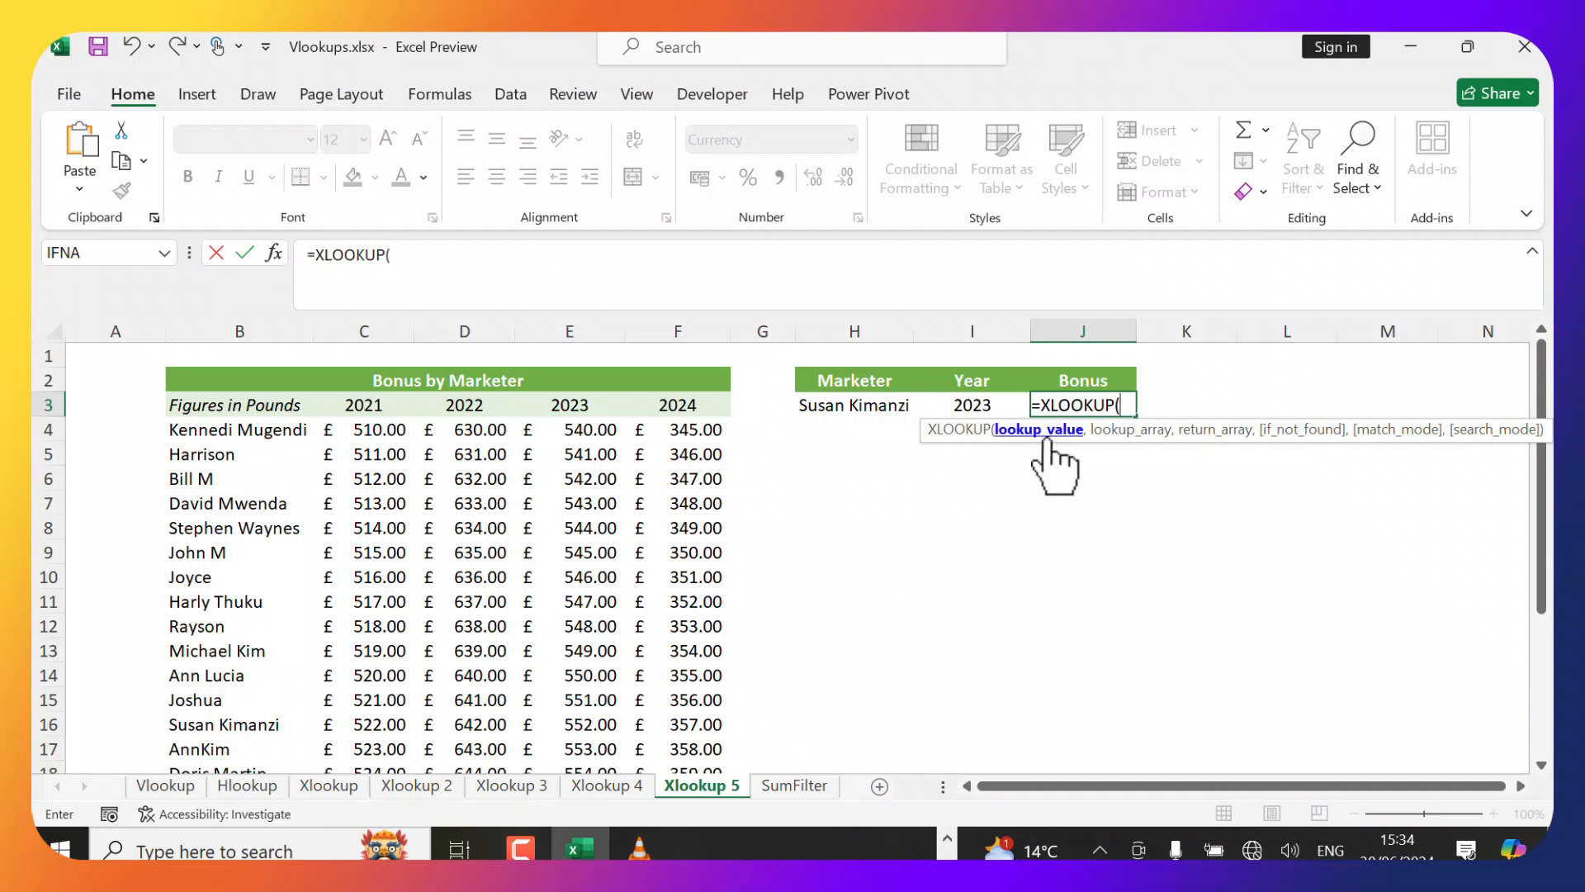
{"action": "left_click", "coordinate": [885, 413]}
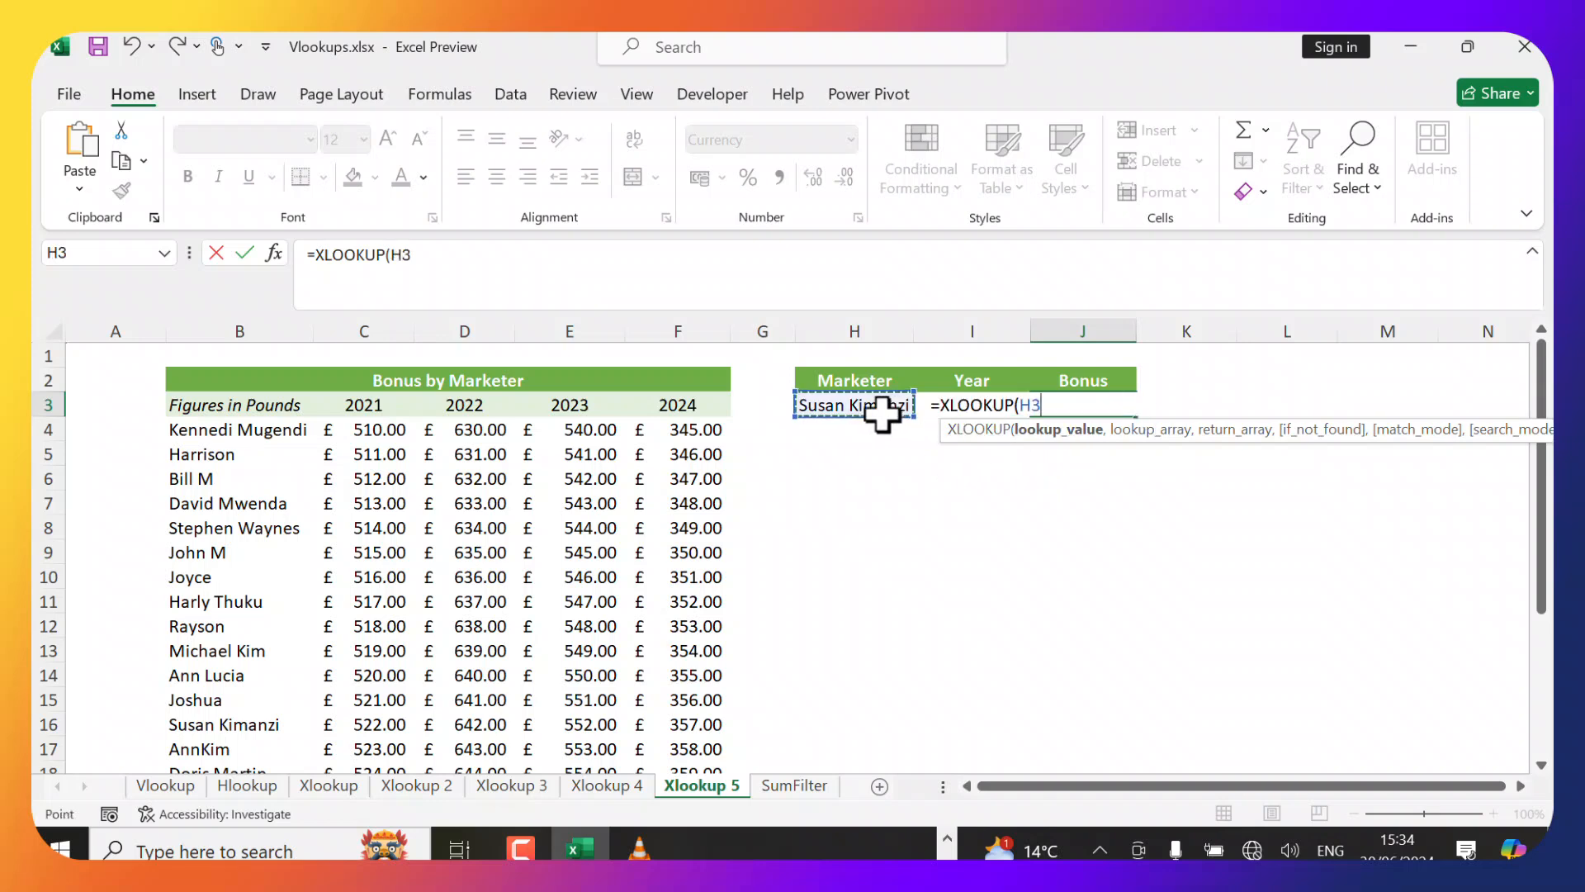
{"action": "type", "text": ","}
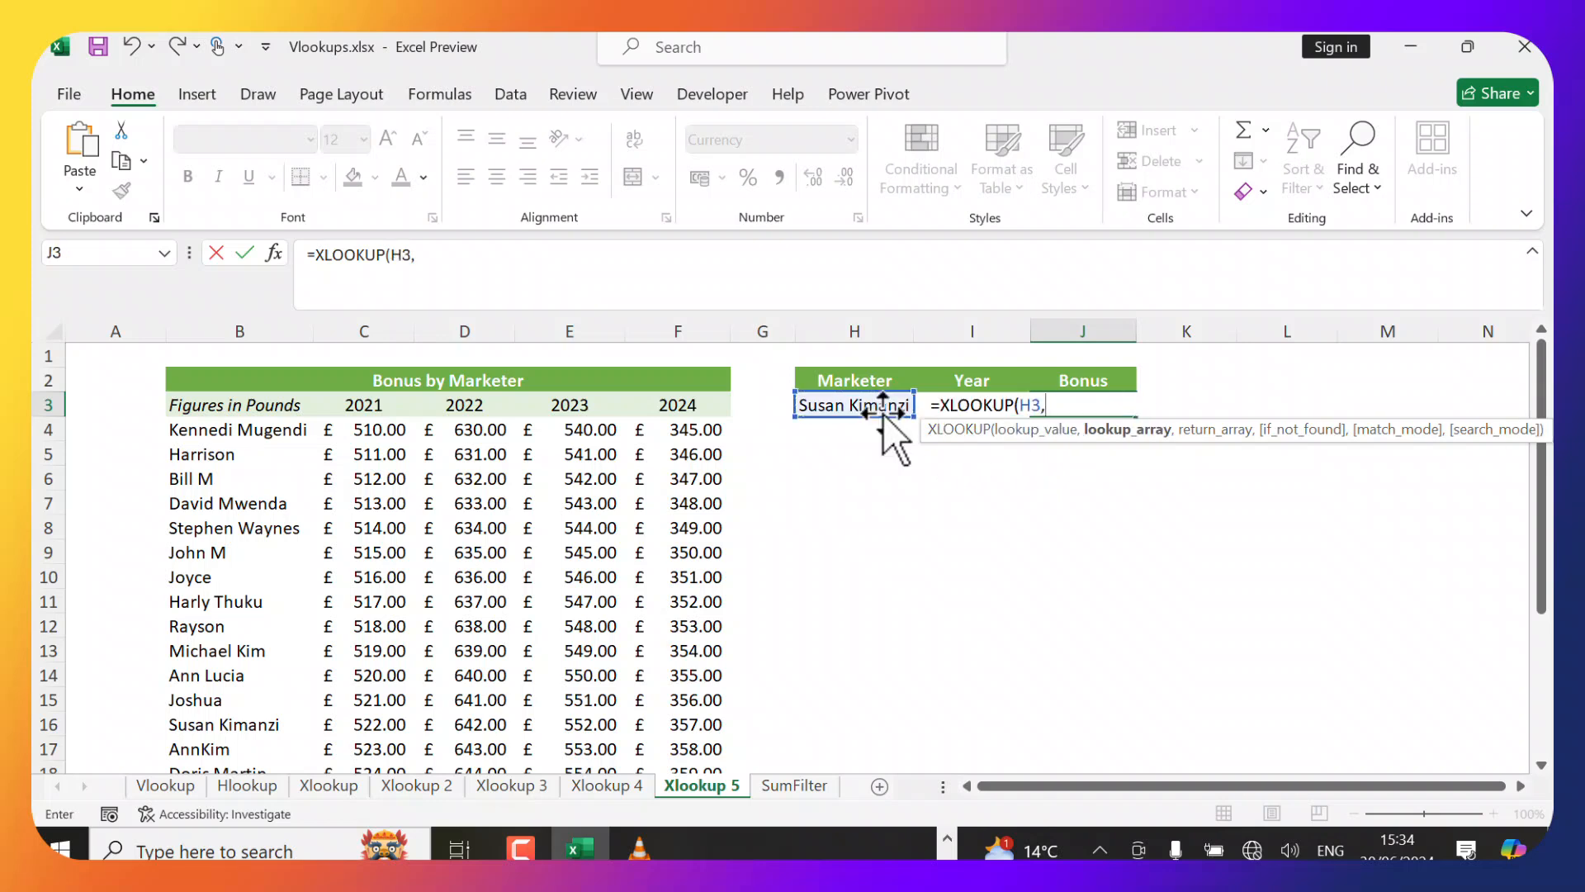
{"action": "left_click", "coordinate": [279, 435]}
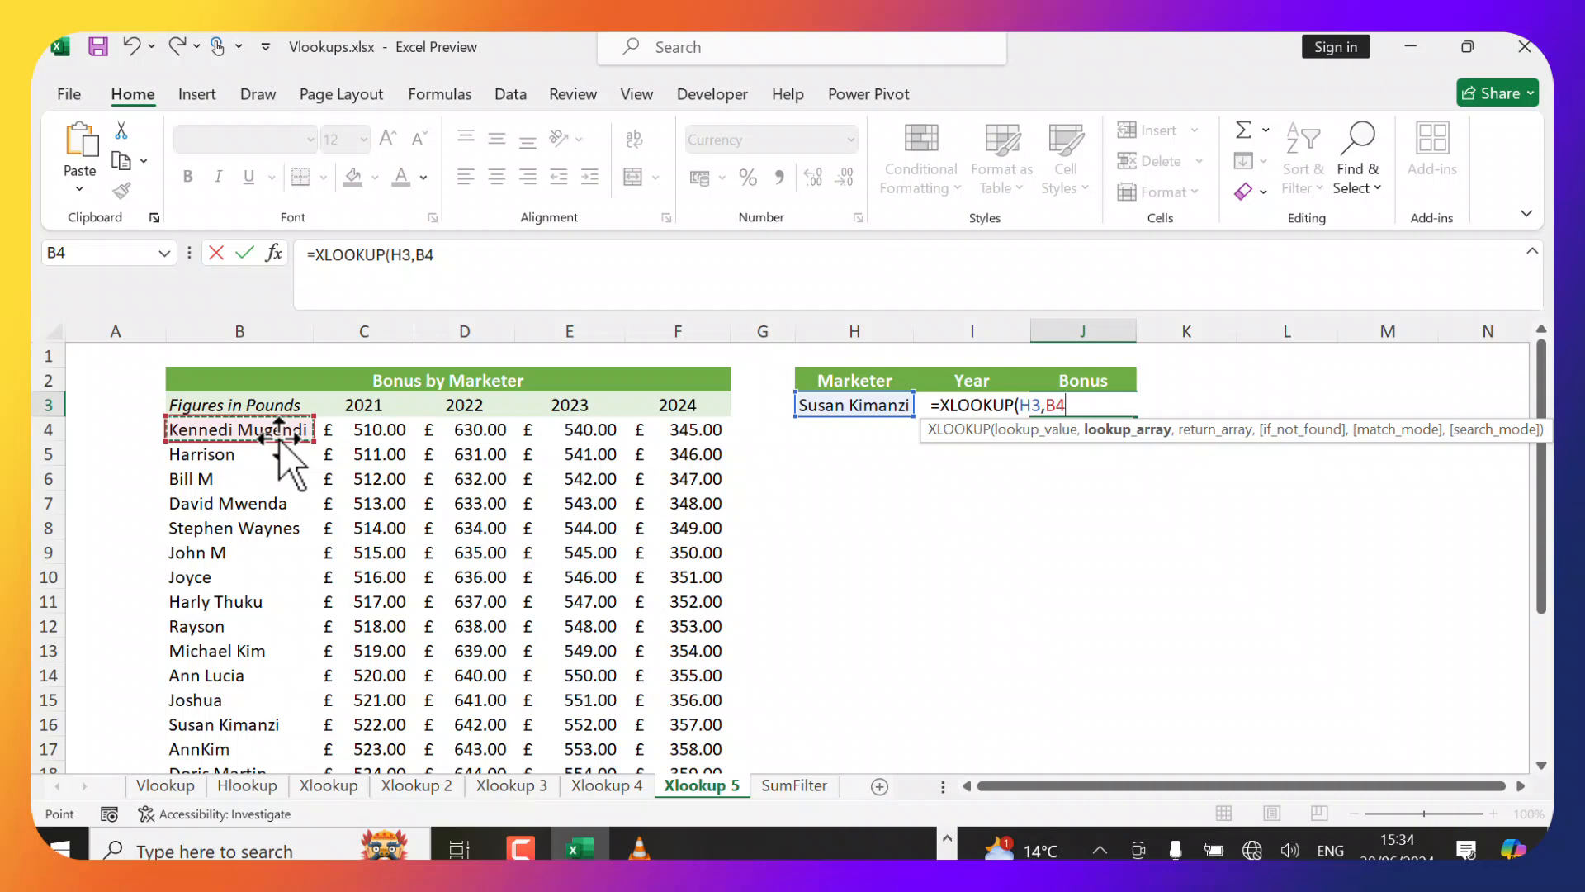
{"action": "key", "text": "ctrl+shift+Down"}
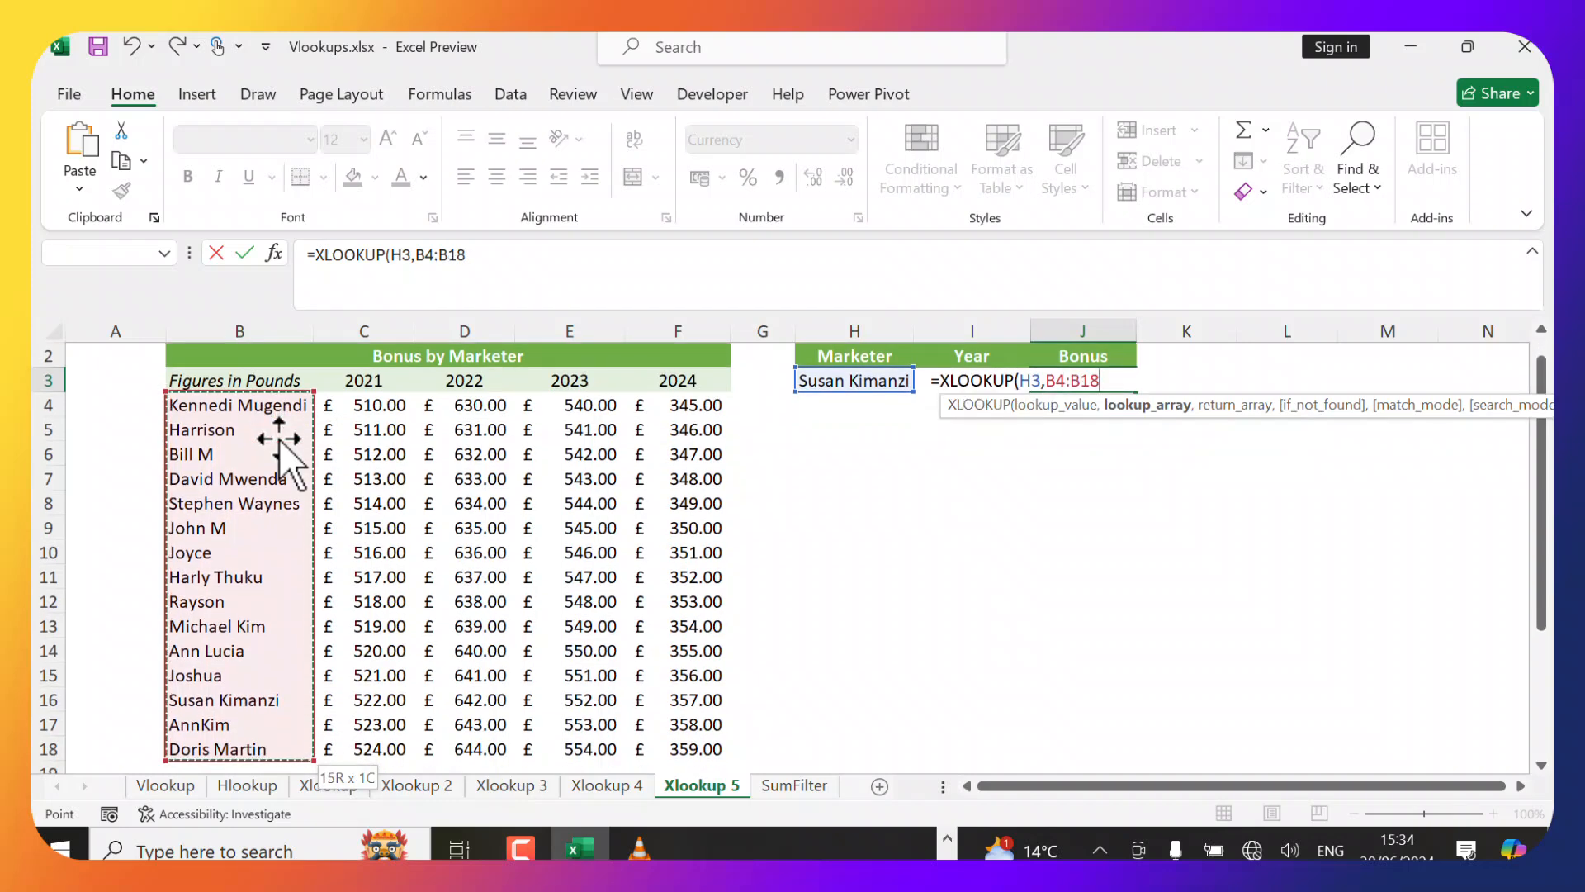
{"action": "type", "text": ","}
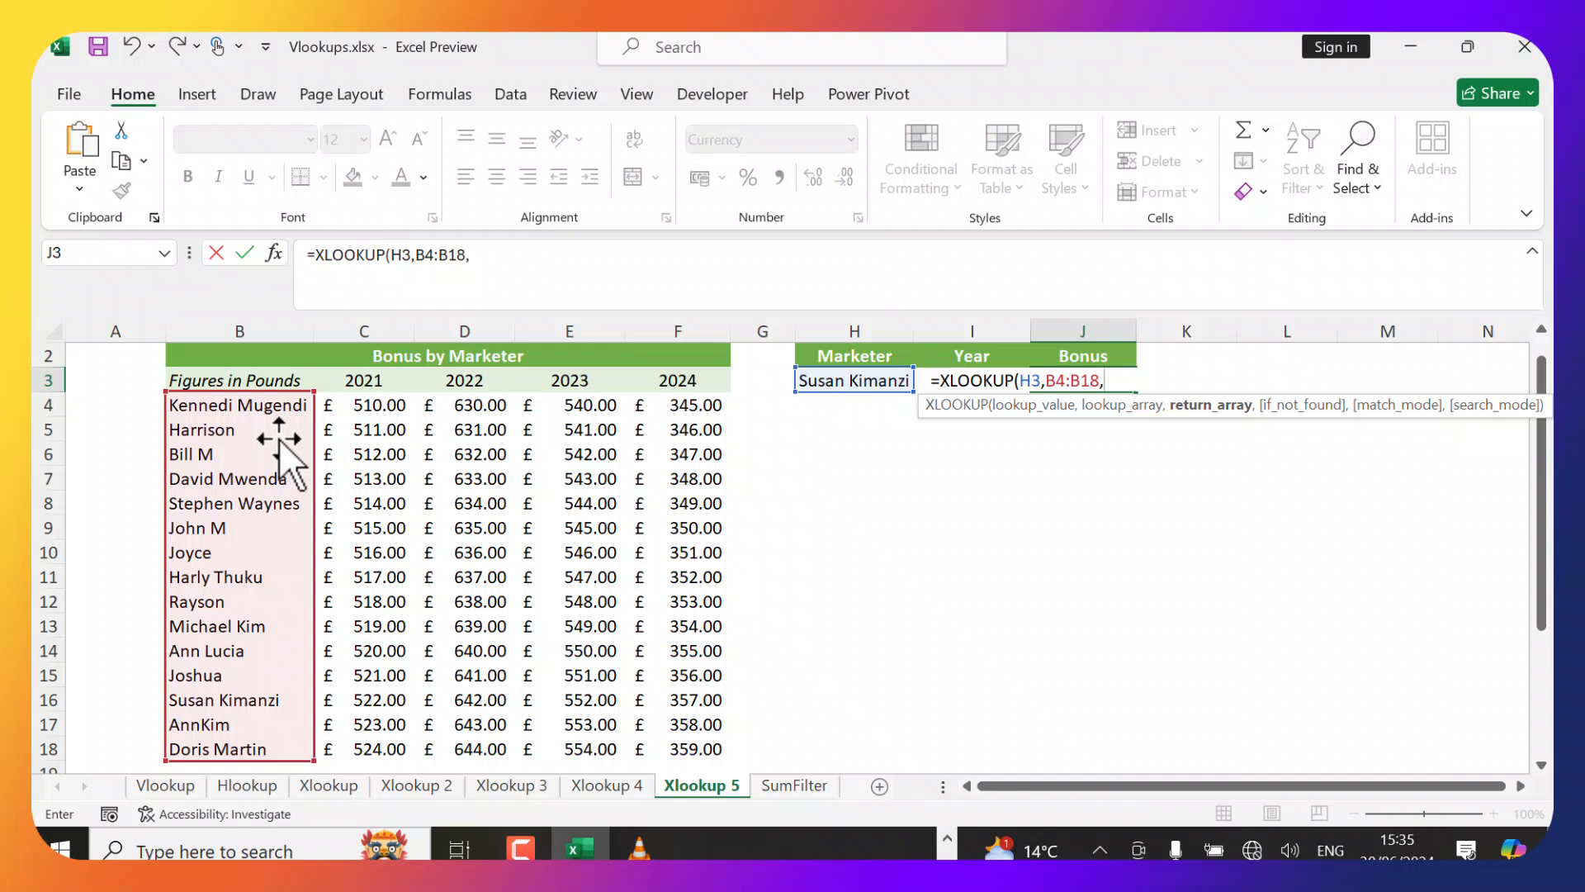
{"action": "type", "text": "xlook"}
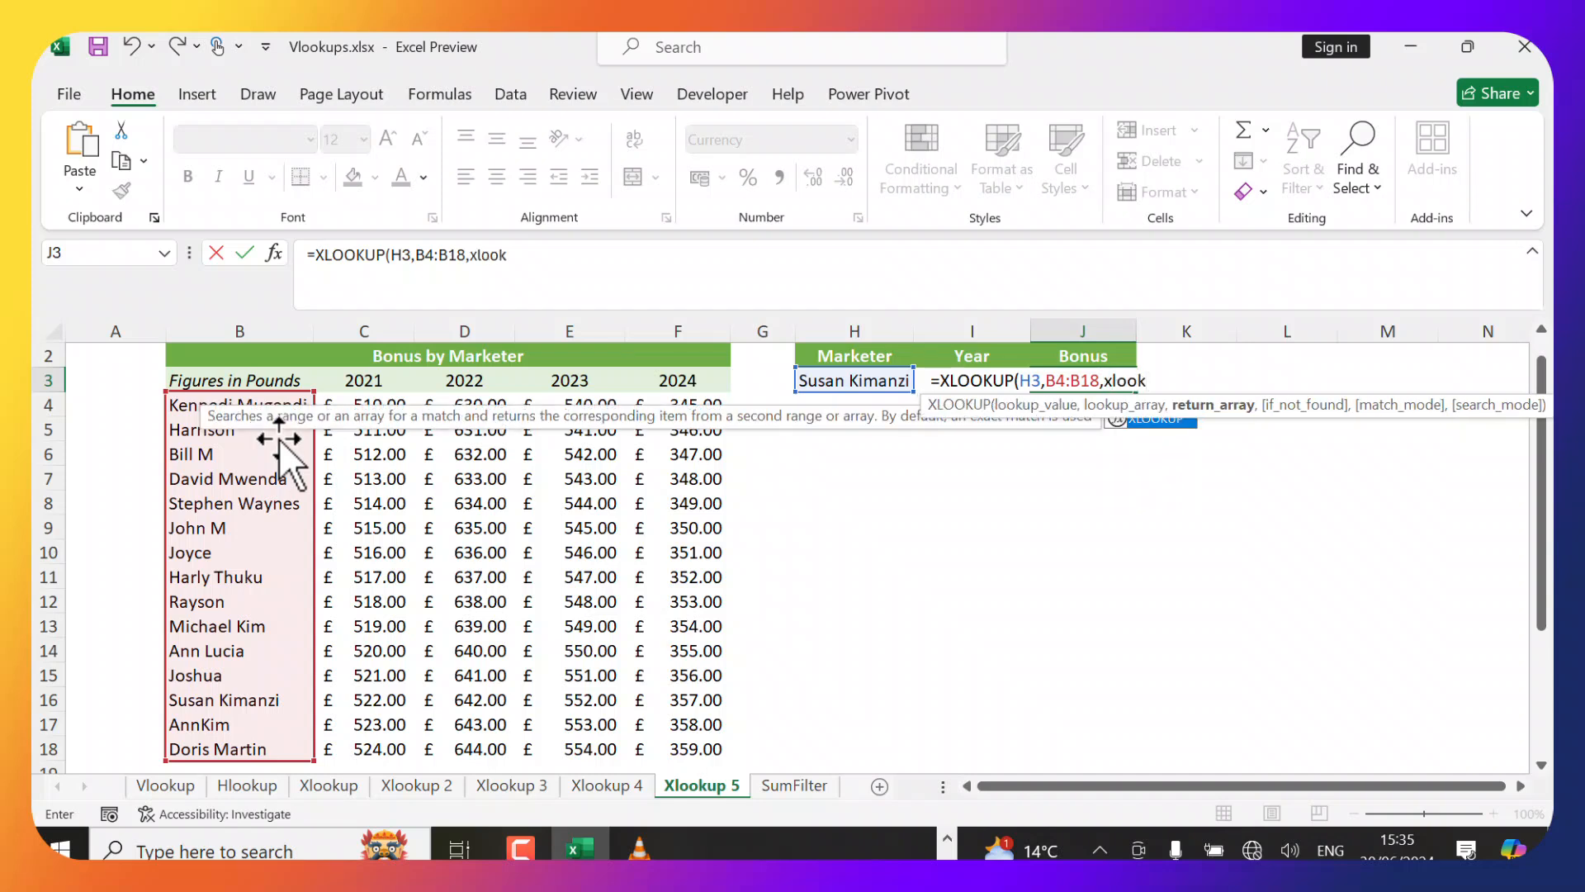
{"action": "key", "text": "Tab"}
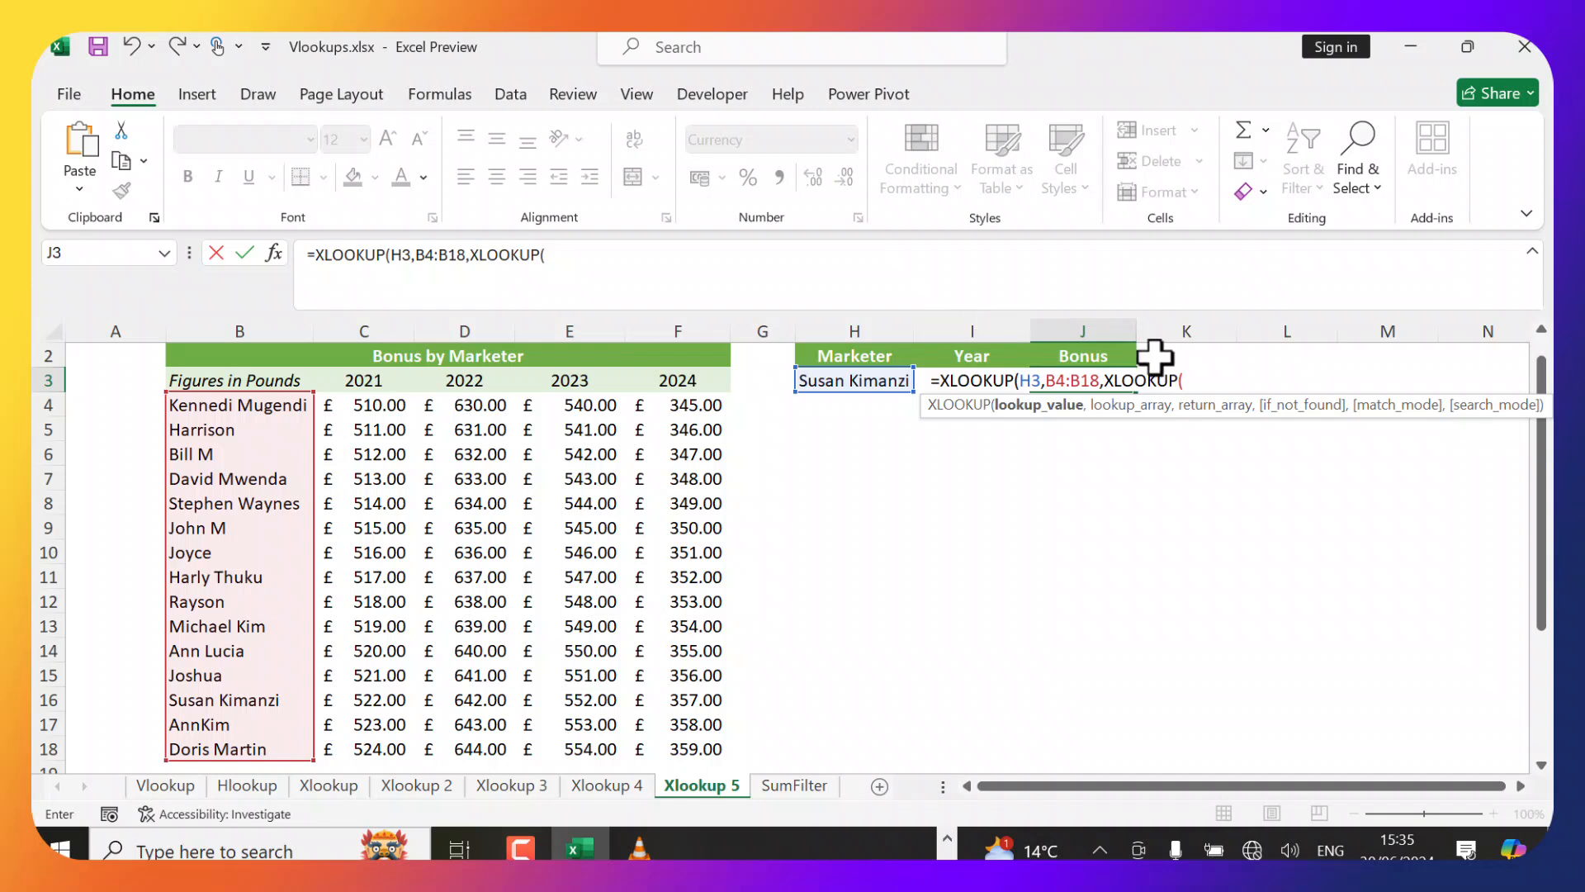
{"action": "type", "text": "i3,"}
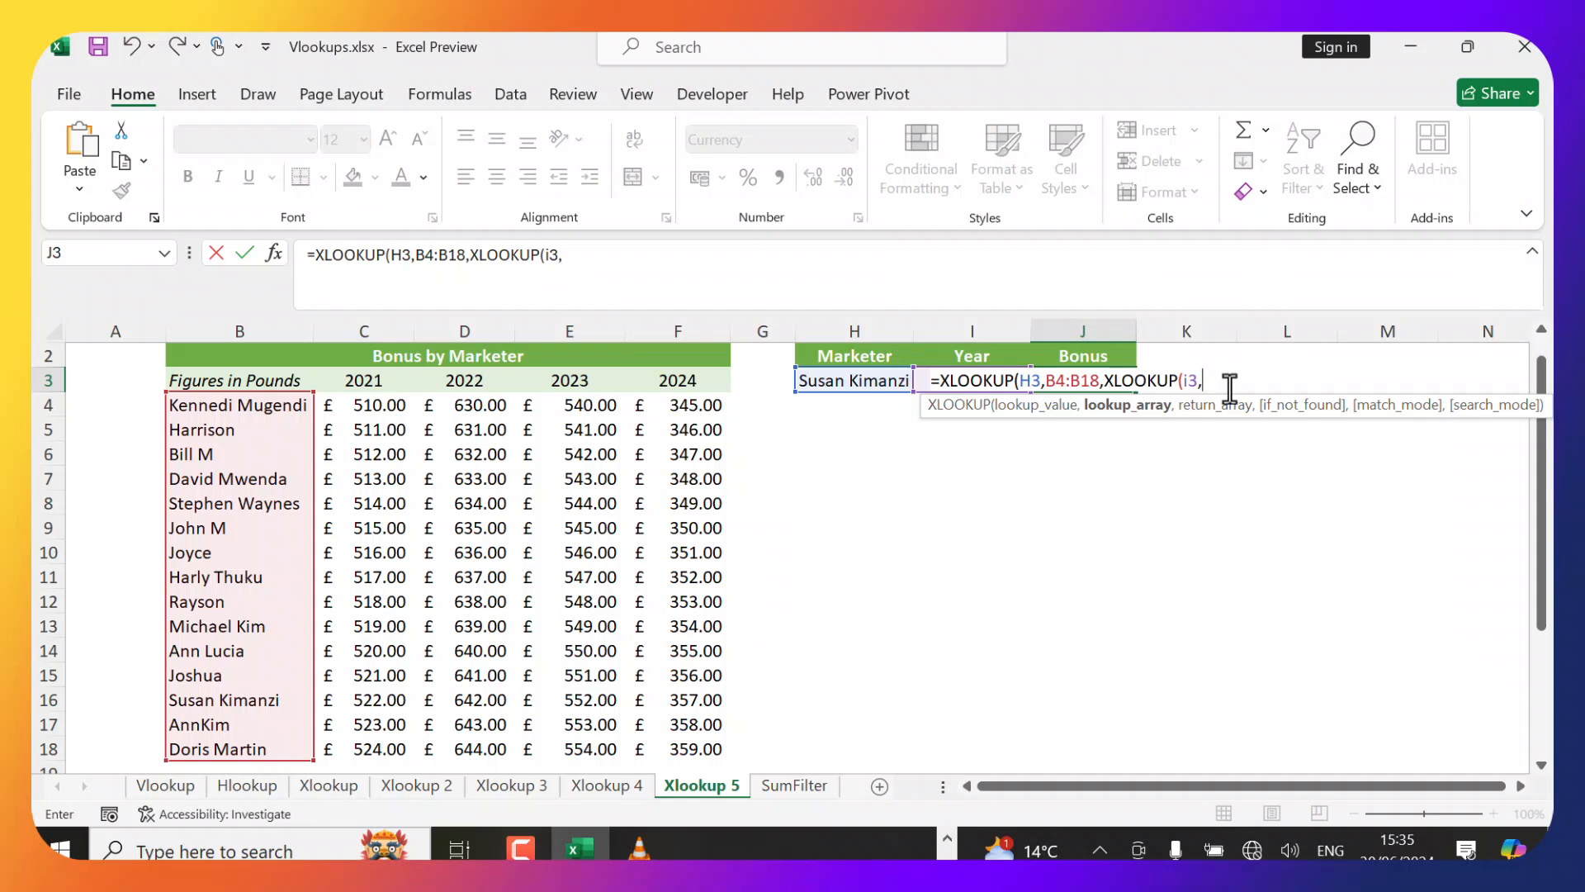
{"action": "left_click", "coordinate": [365, 403]}
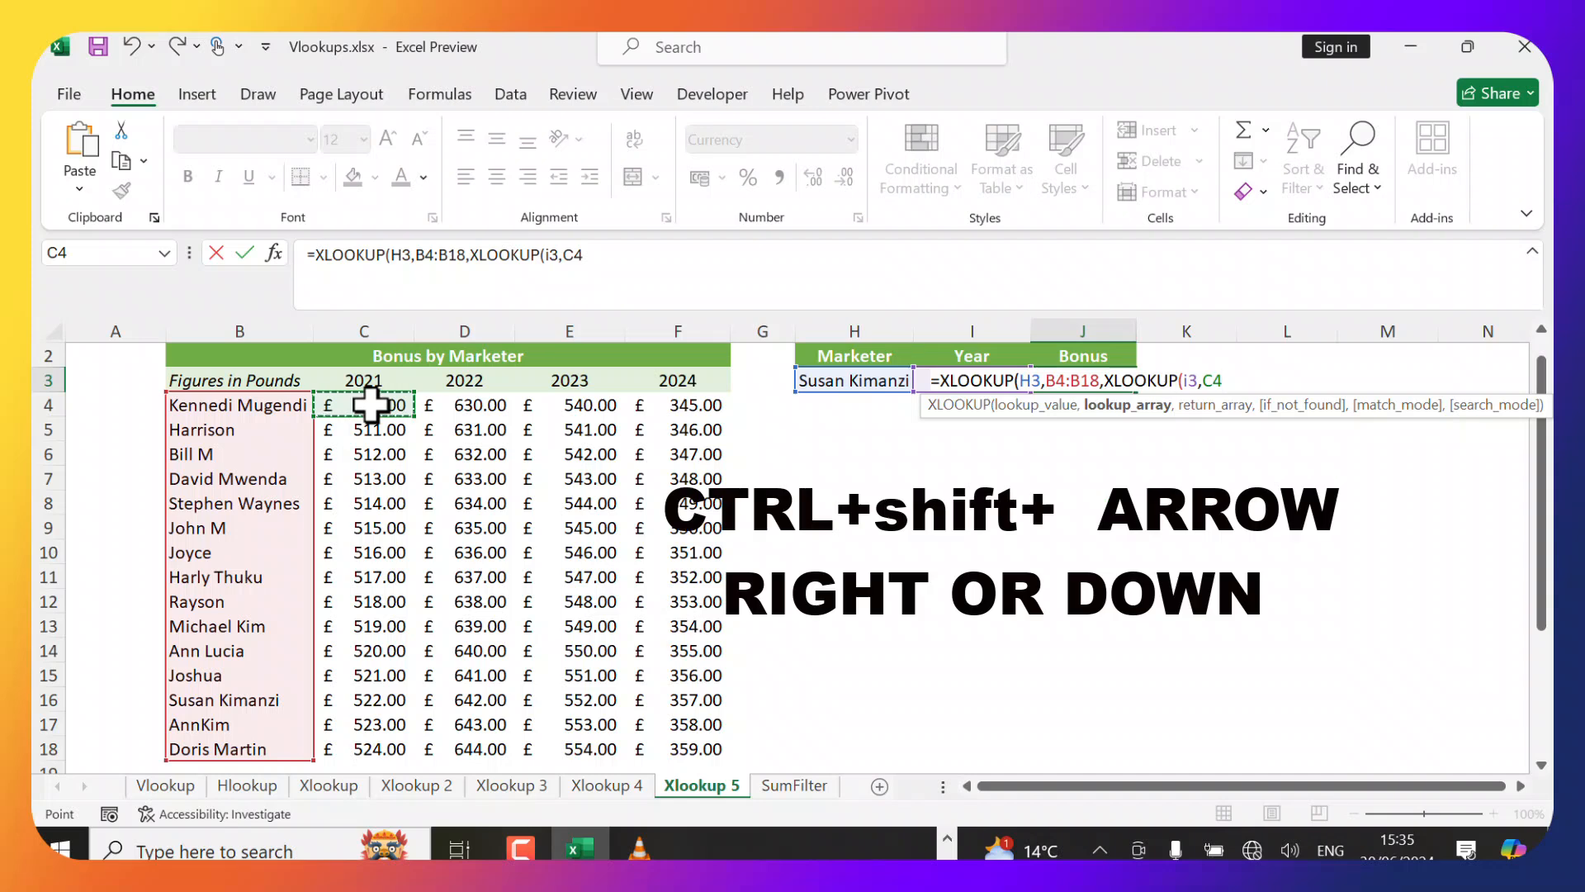
{"action": "key", "text": "ctrl+shift+Right"}
{"action": "key", "text": "ctrl+shift+Down"}
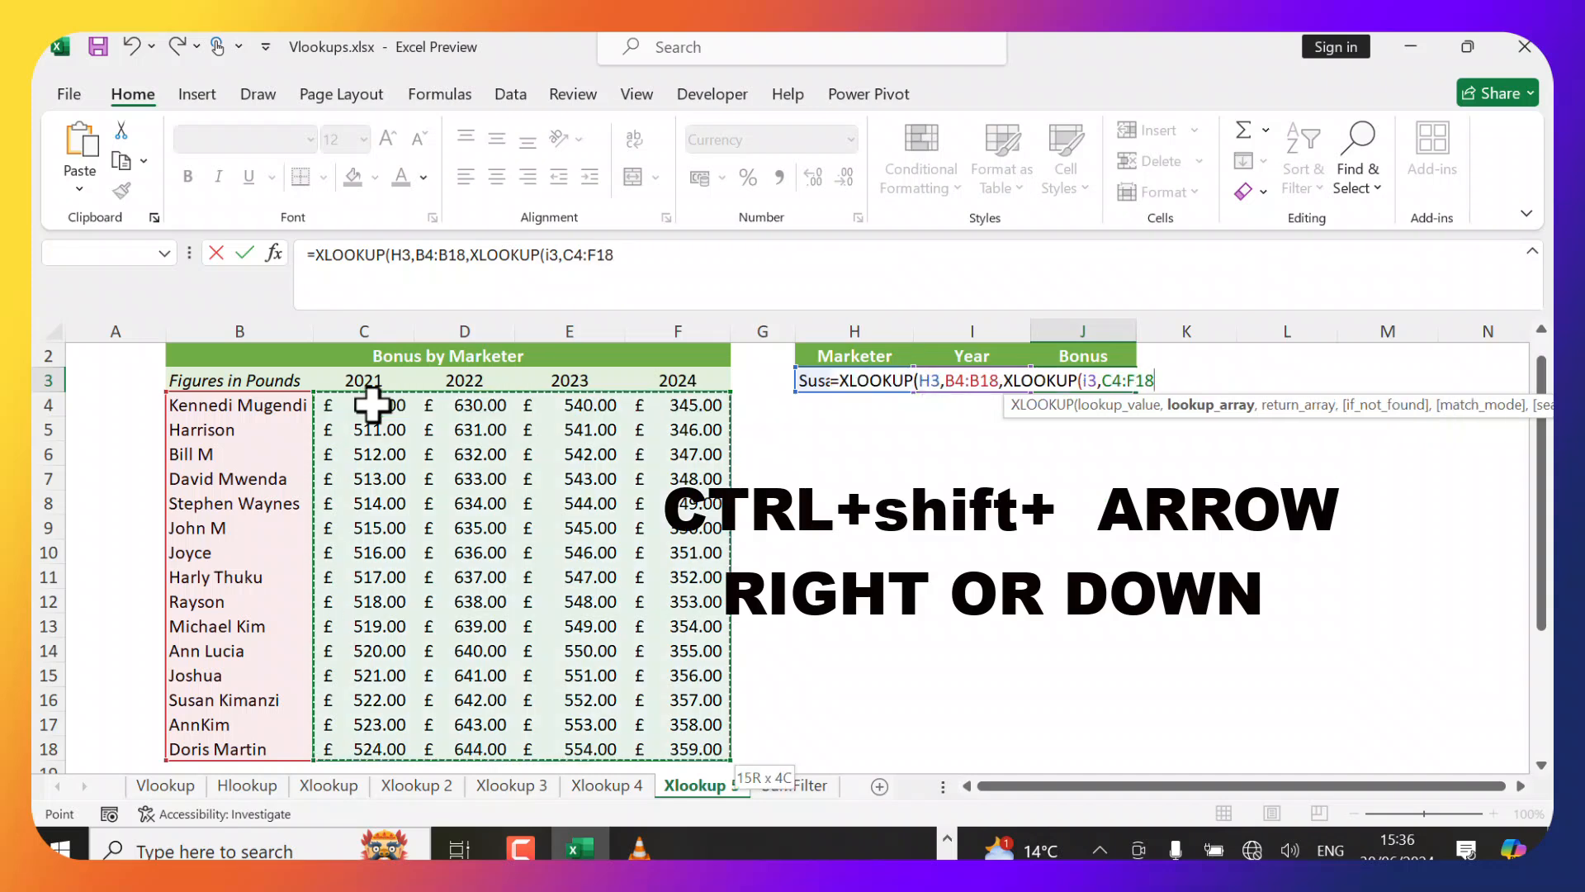
{"action": "type", "text": ","}
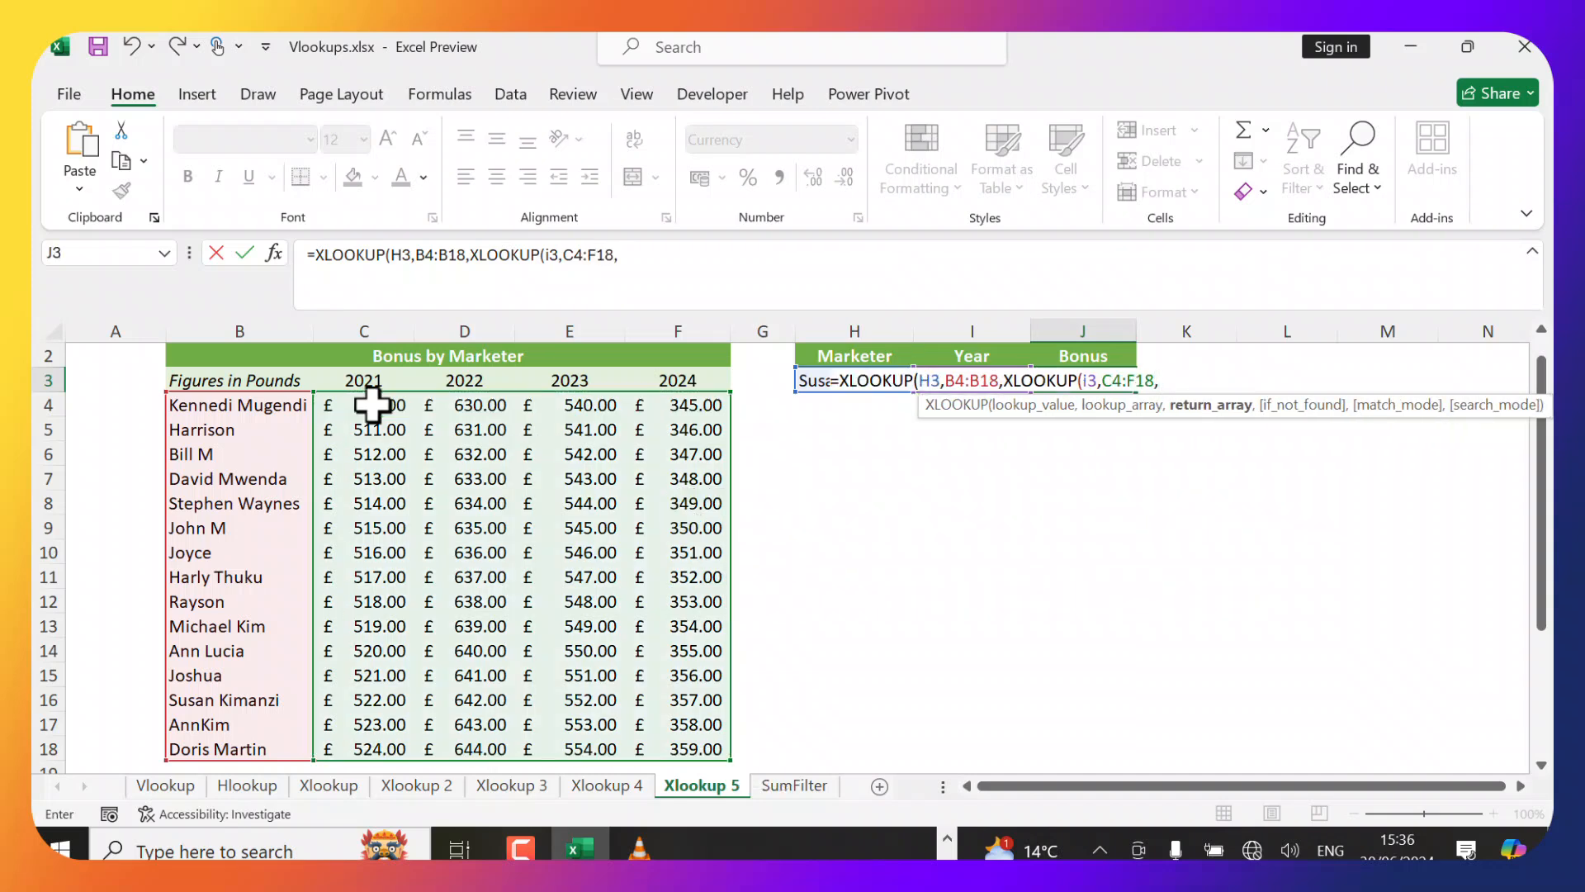
{"action": "key", "text": "BackSpace"}
{"action": "key", "text": "BackSpace"}
{"action": "key", "text": "BackSpace"}
{"action": "key", "text": "BackSpace"}
{"action": "key", "text": "BackSpace"}
{"action": "key", "text": "BackSpace"}
{"action": "key", "text": "BackSpace"}
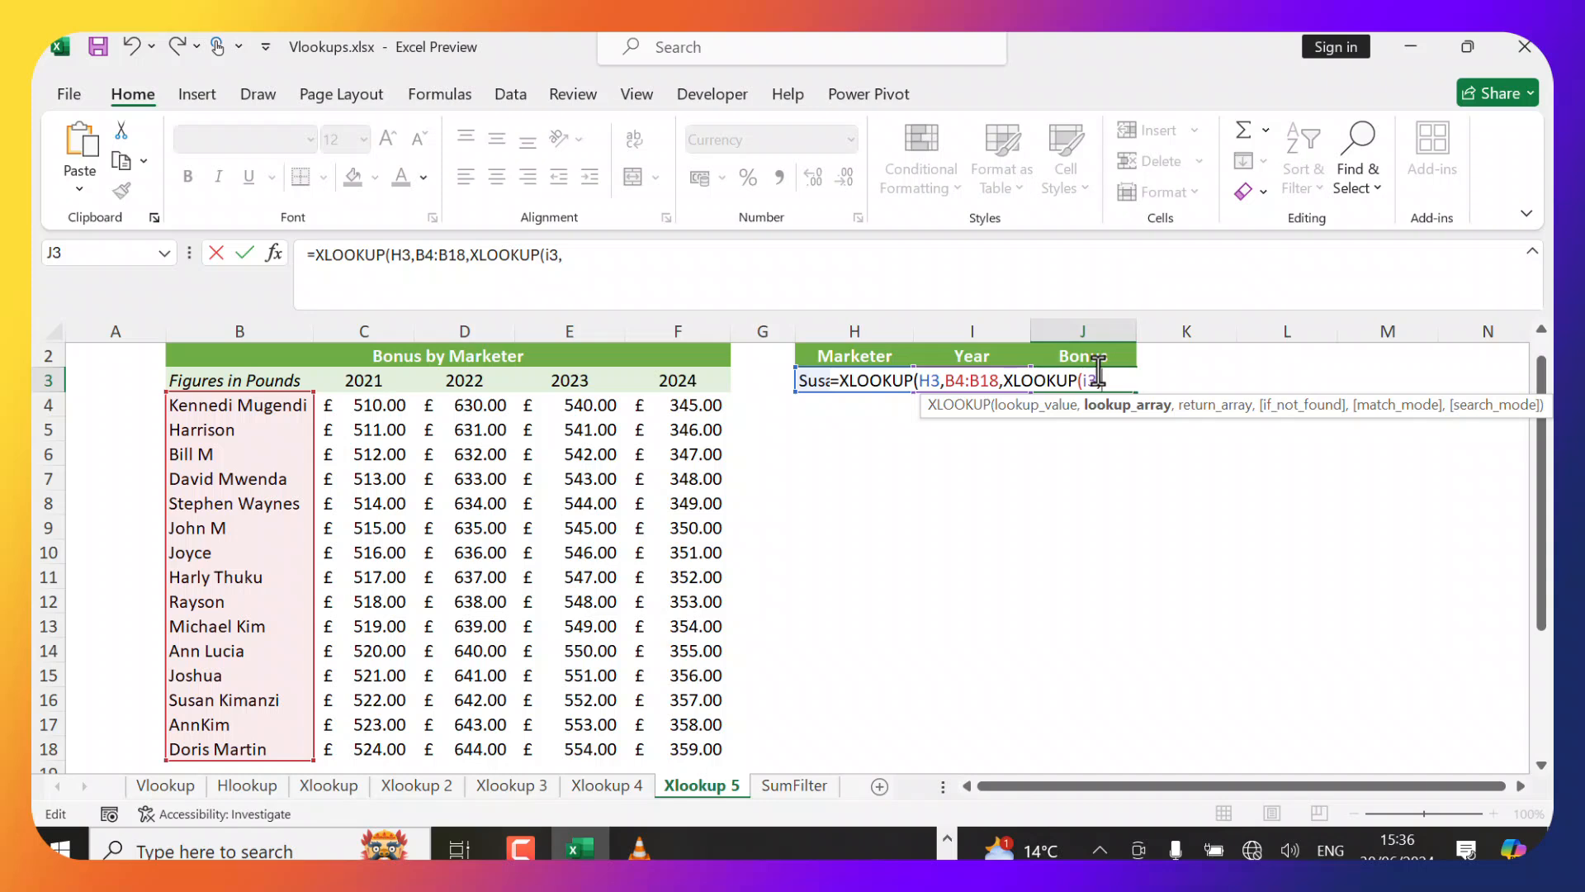
Complete the two-way formula as =XLOOKUP(H3,B4:B18,XLOOKUP(I3,C3:F3,C4:F18,"Not Found")) and enter it.
{"action": "left_click", "coordinate": [363, 381]}
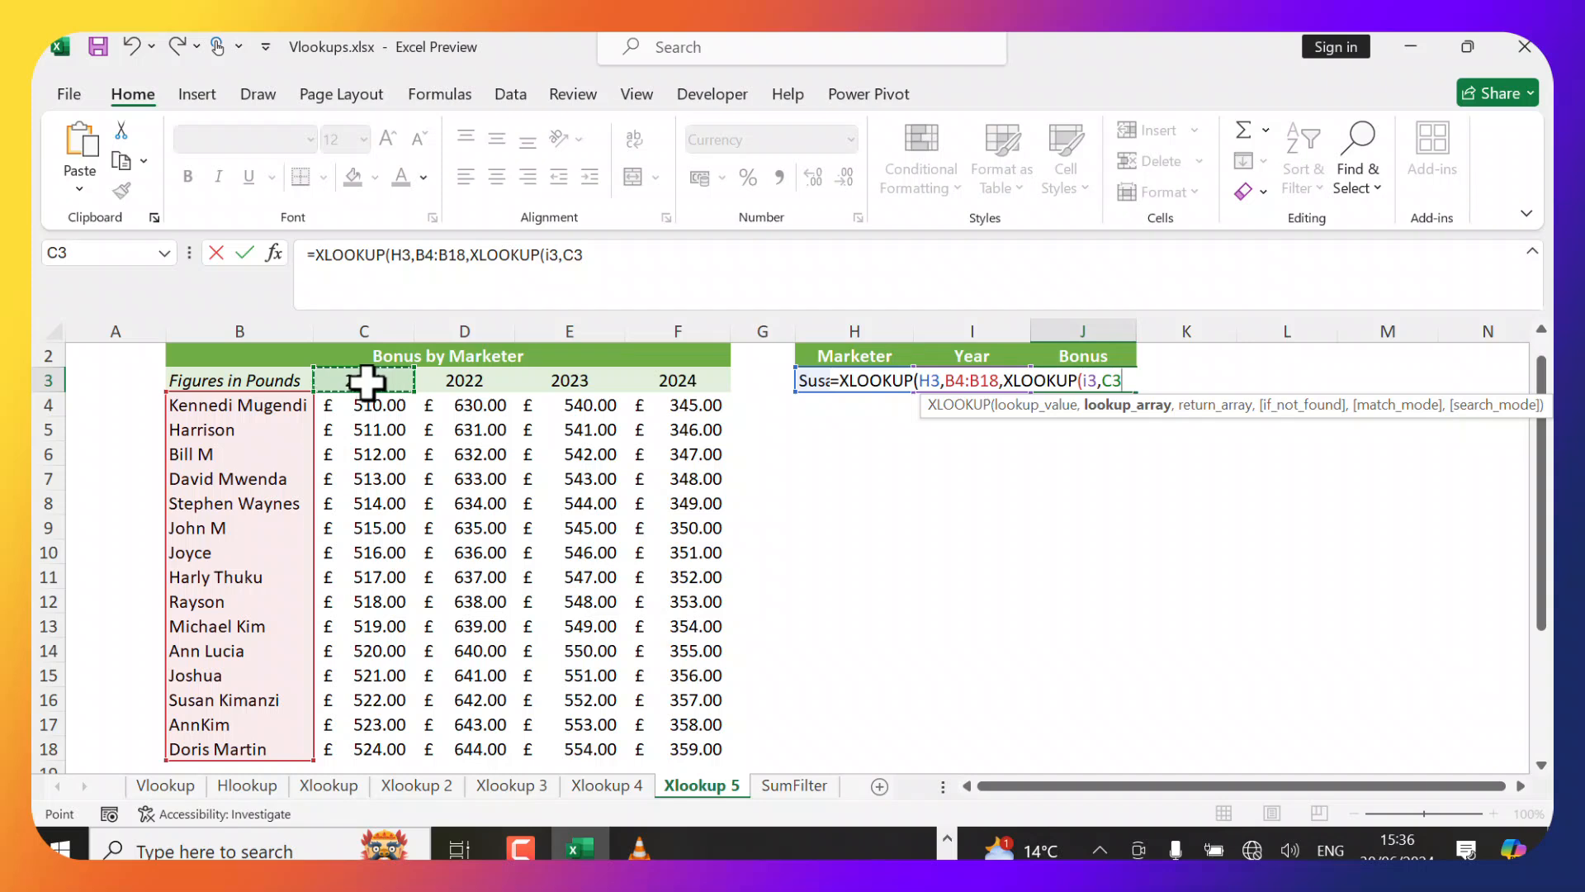
{"action": "key", "text": "ctrl+shift+Right"}
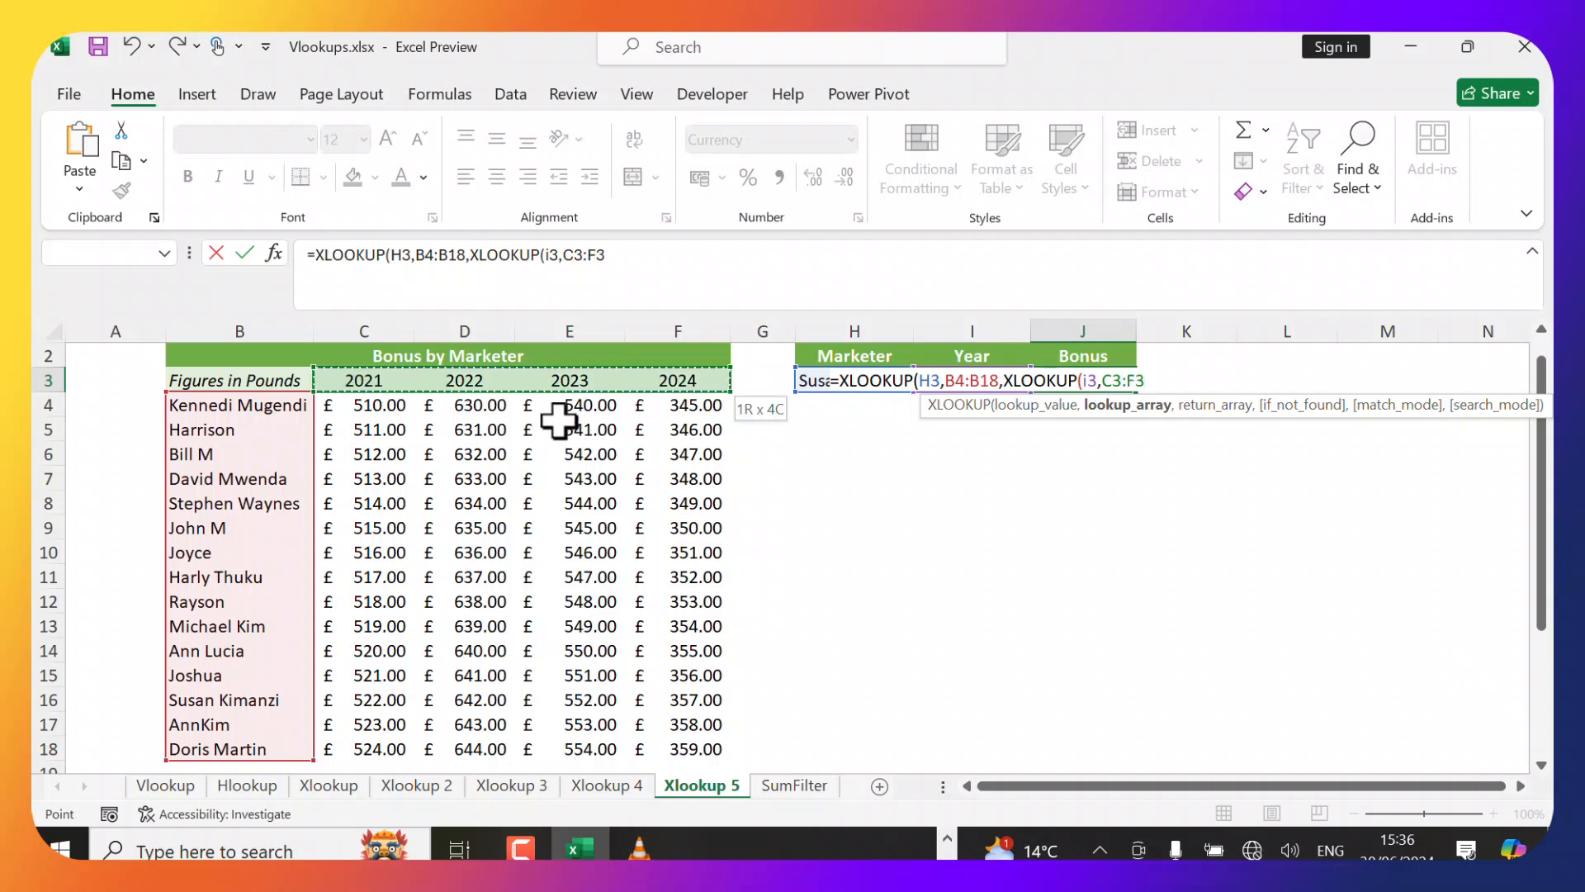
{"action": "type", "text": ","}
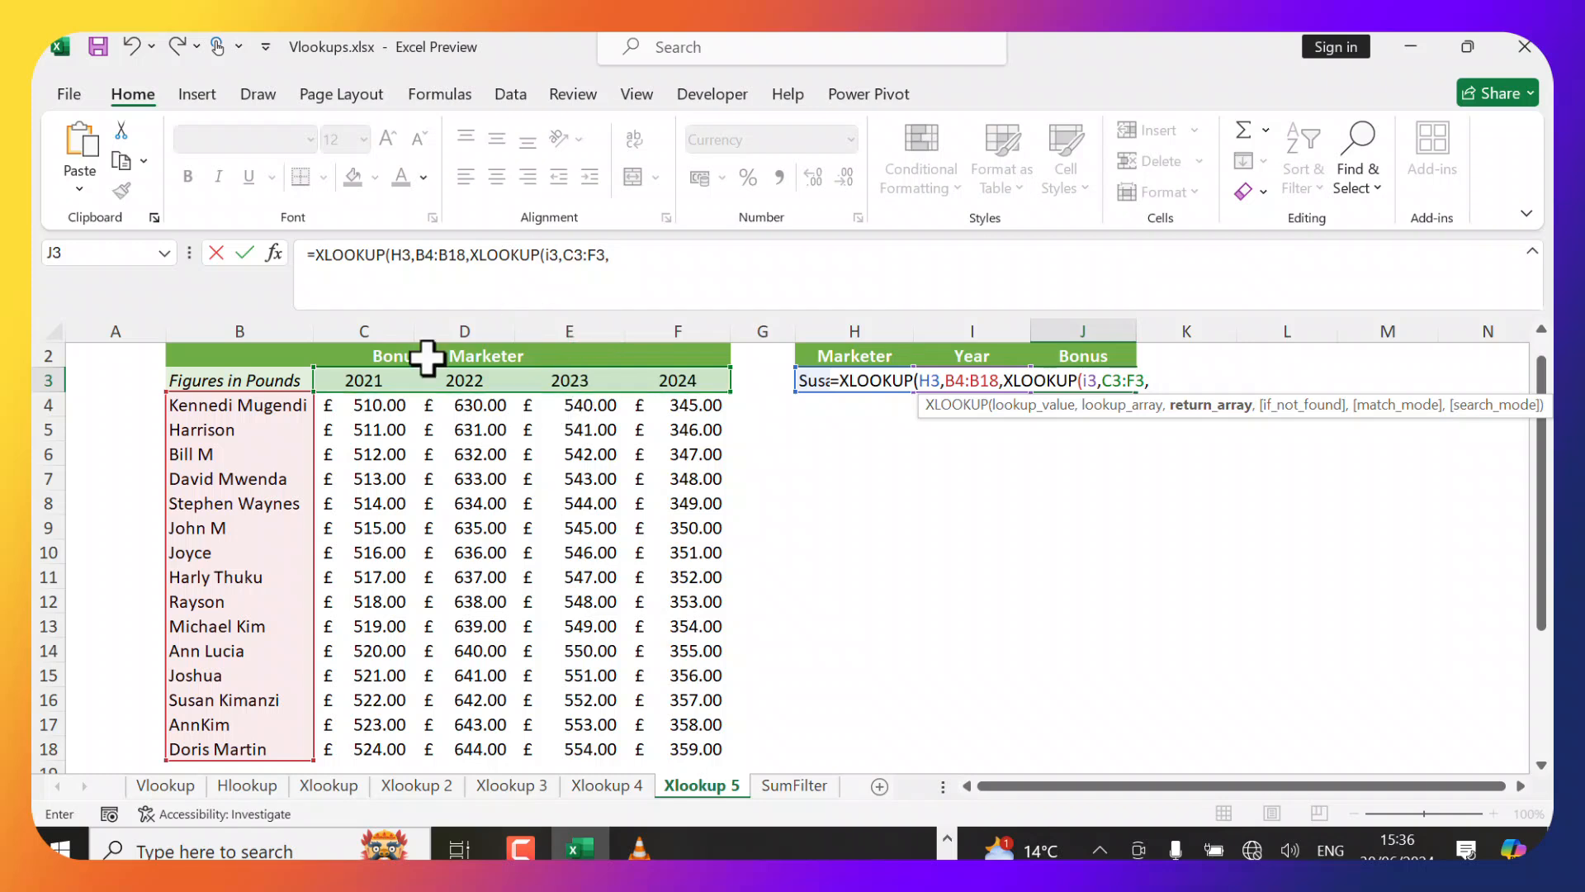
{"action": "left_click", "coordinate": [355, 404]}
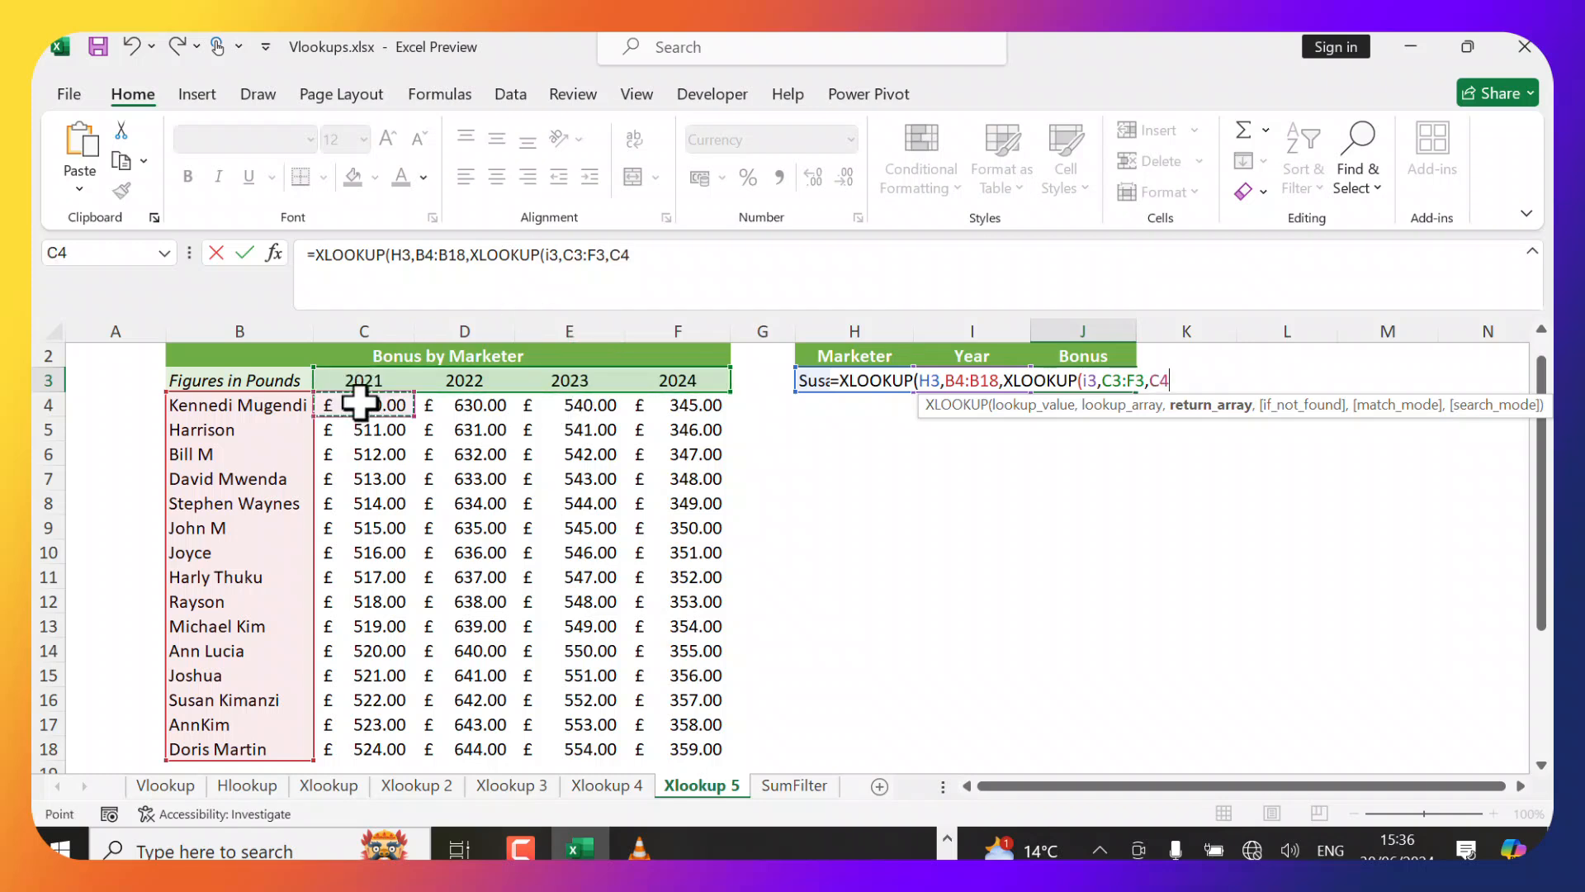
{"action": "key", "text": "ctrl+shift+Right"}
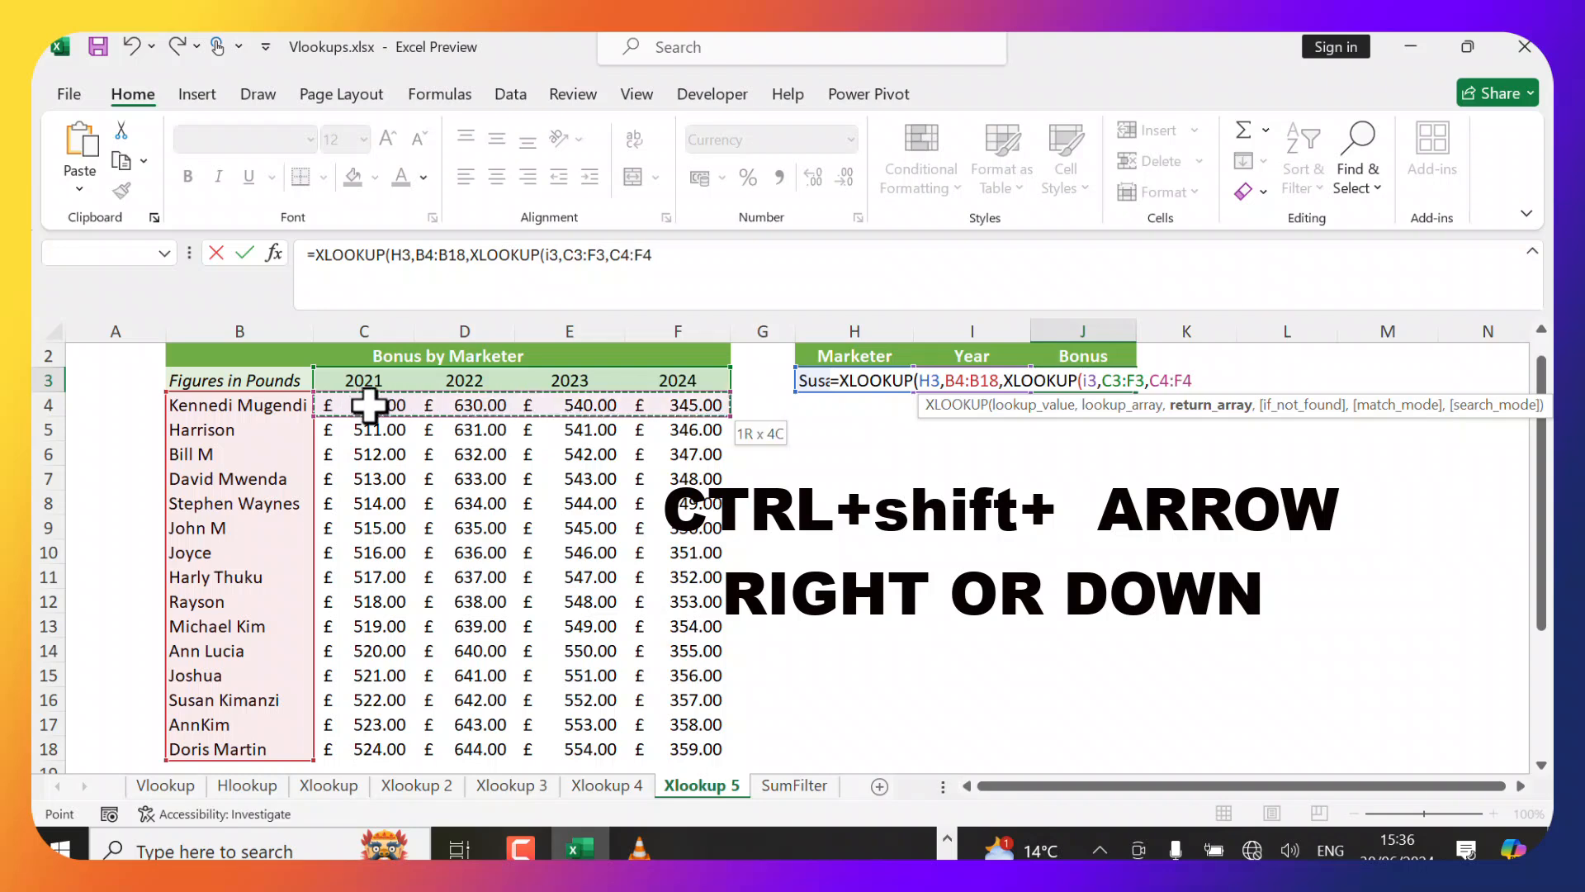
{"action": "key", "text": "ctrl+shift+Down"}
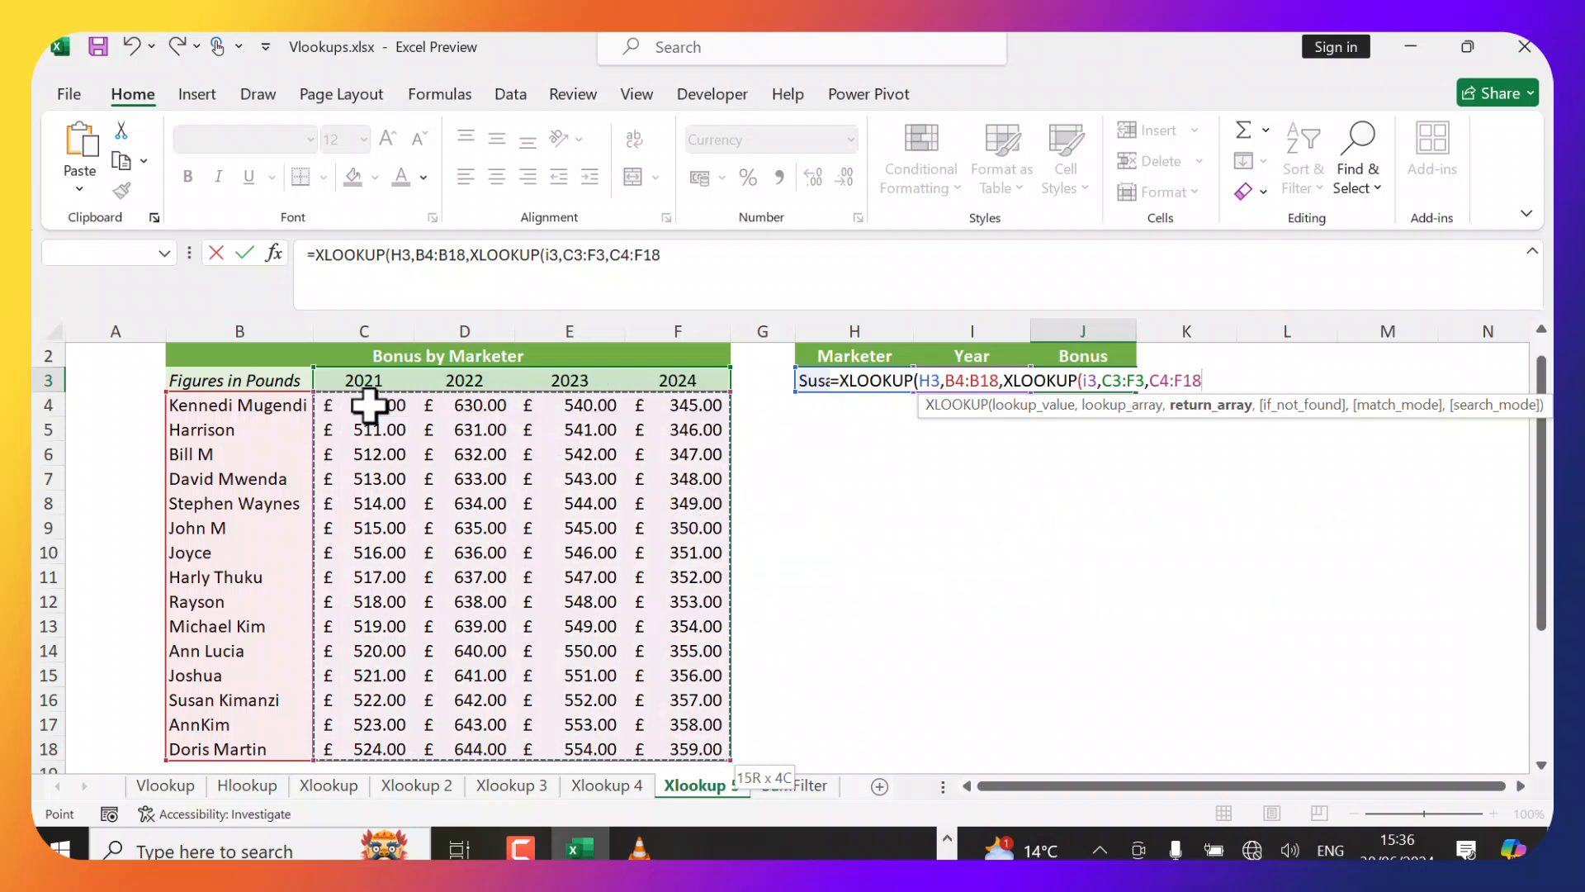
{"action": "type", "text": ","}
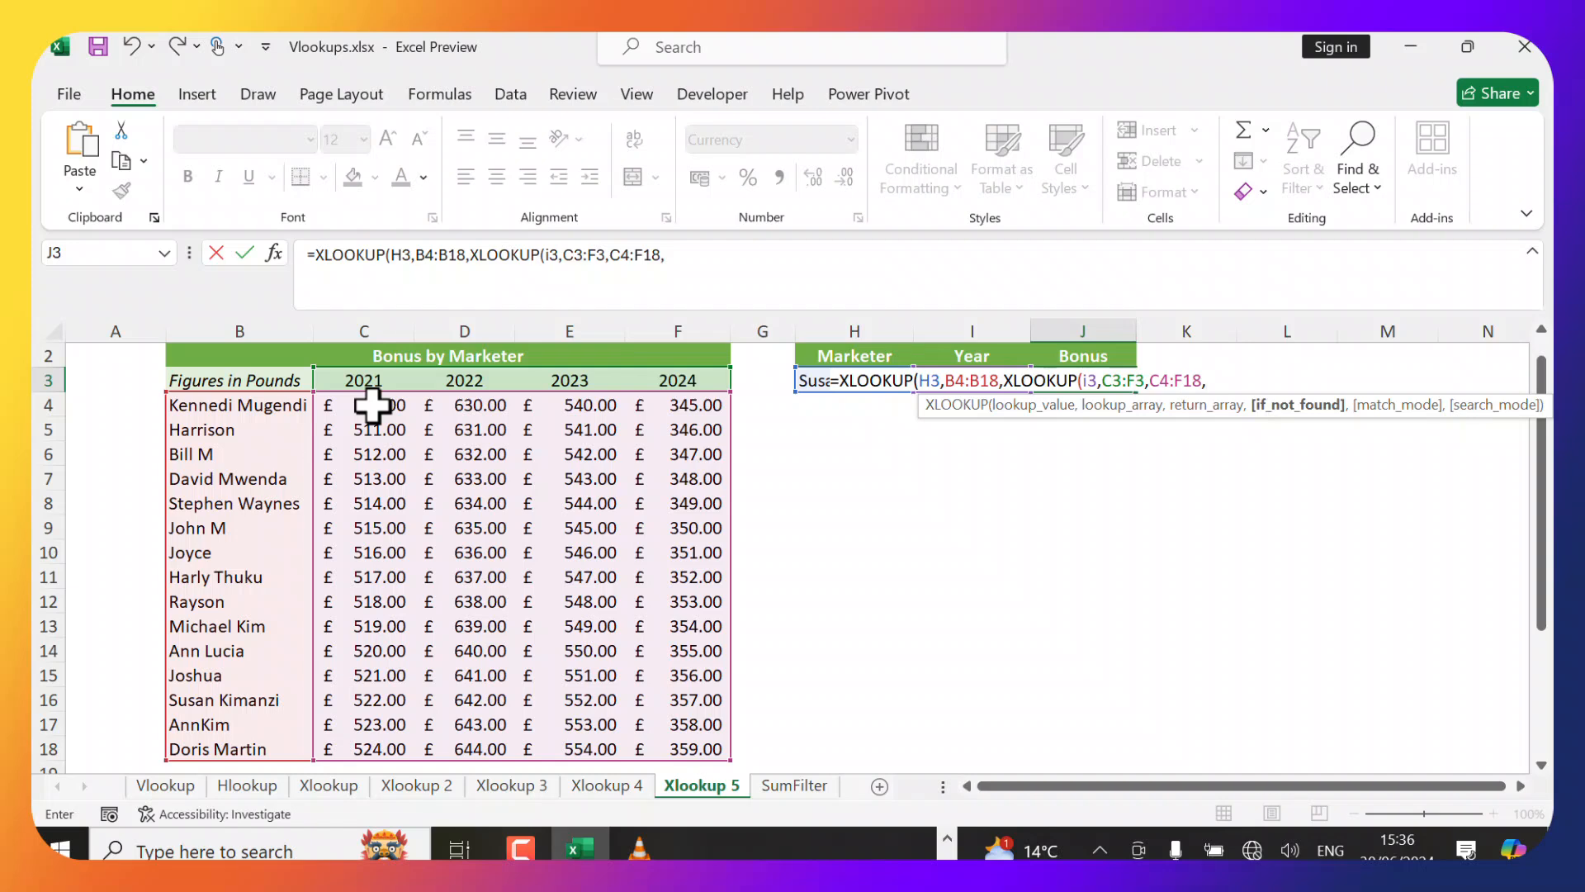
{"action": "type", "text": "\"Not Found"}
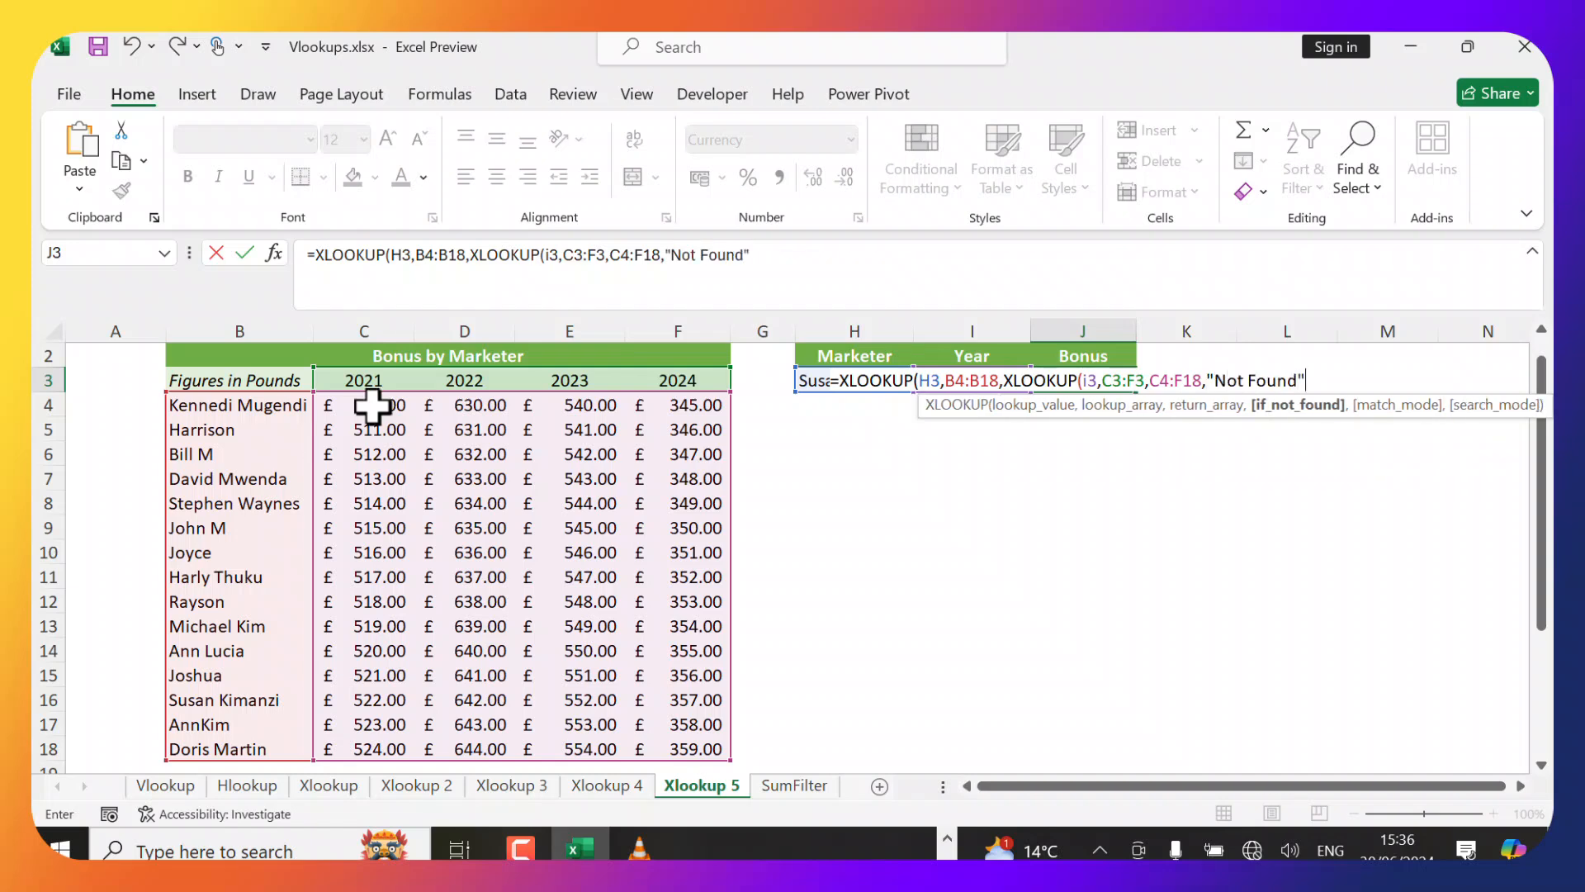
{"action": "type", "text": "\")"}
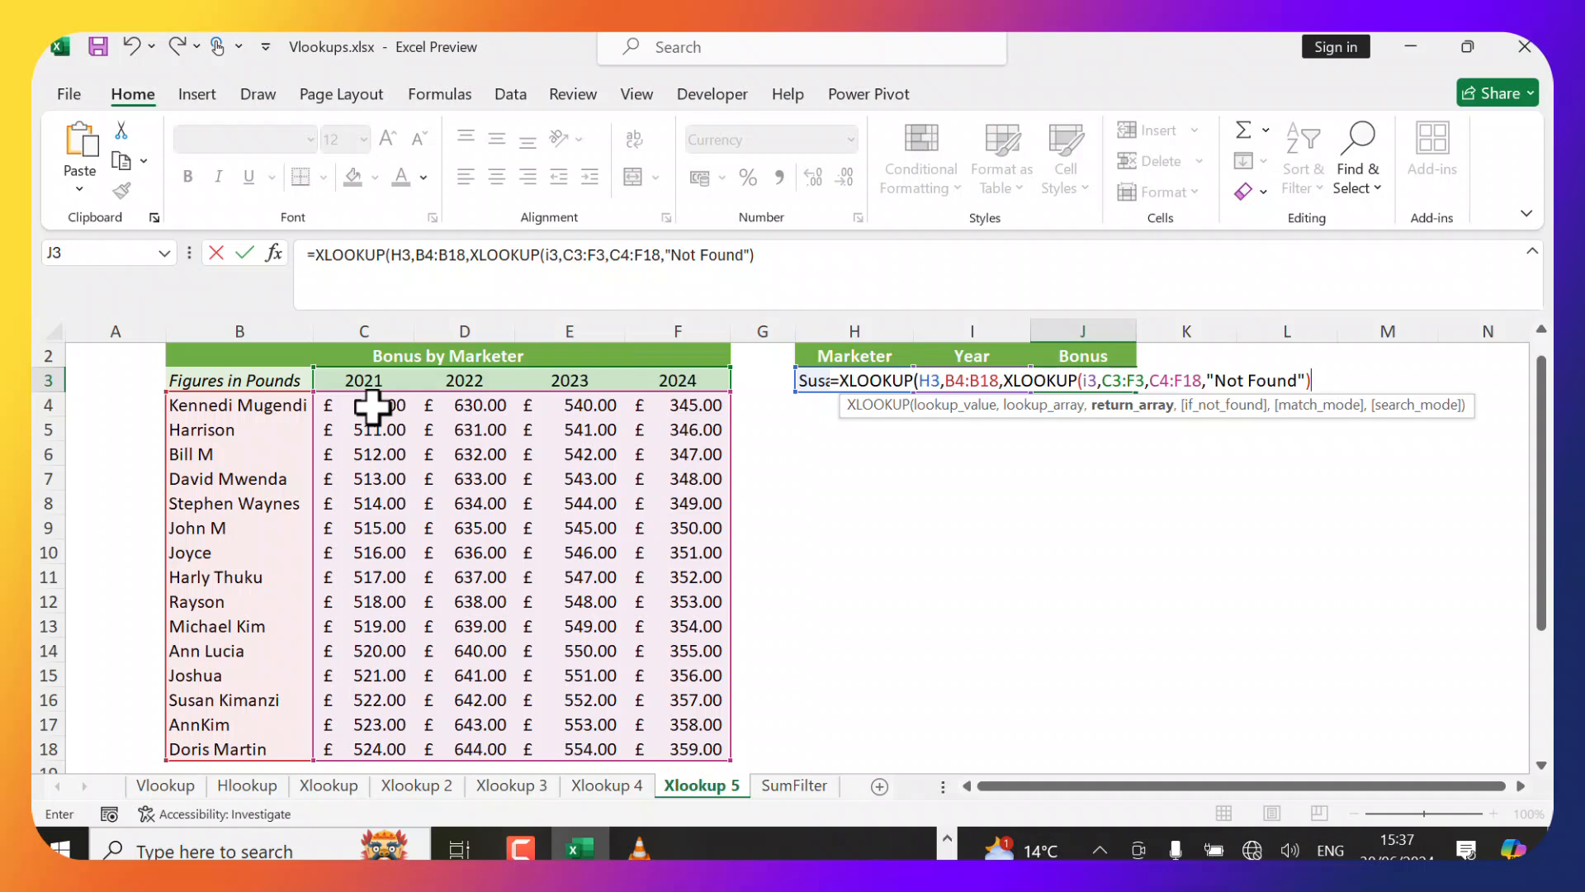
{"action": "type", "text": ")"}
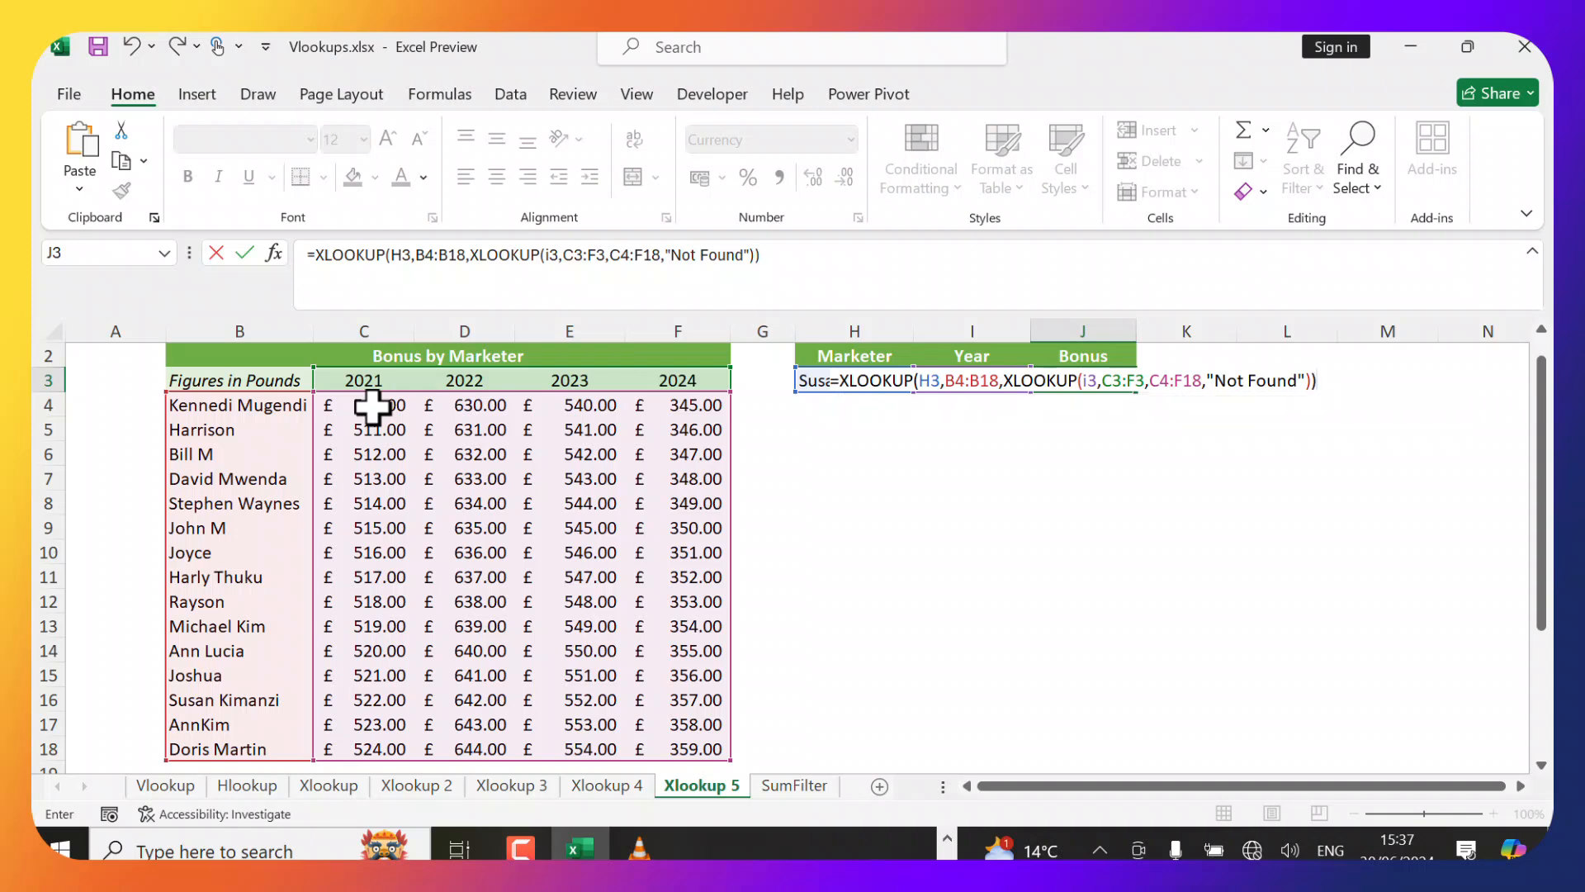
{"action": "key", "text": "Return"}
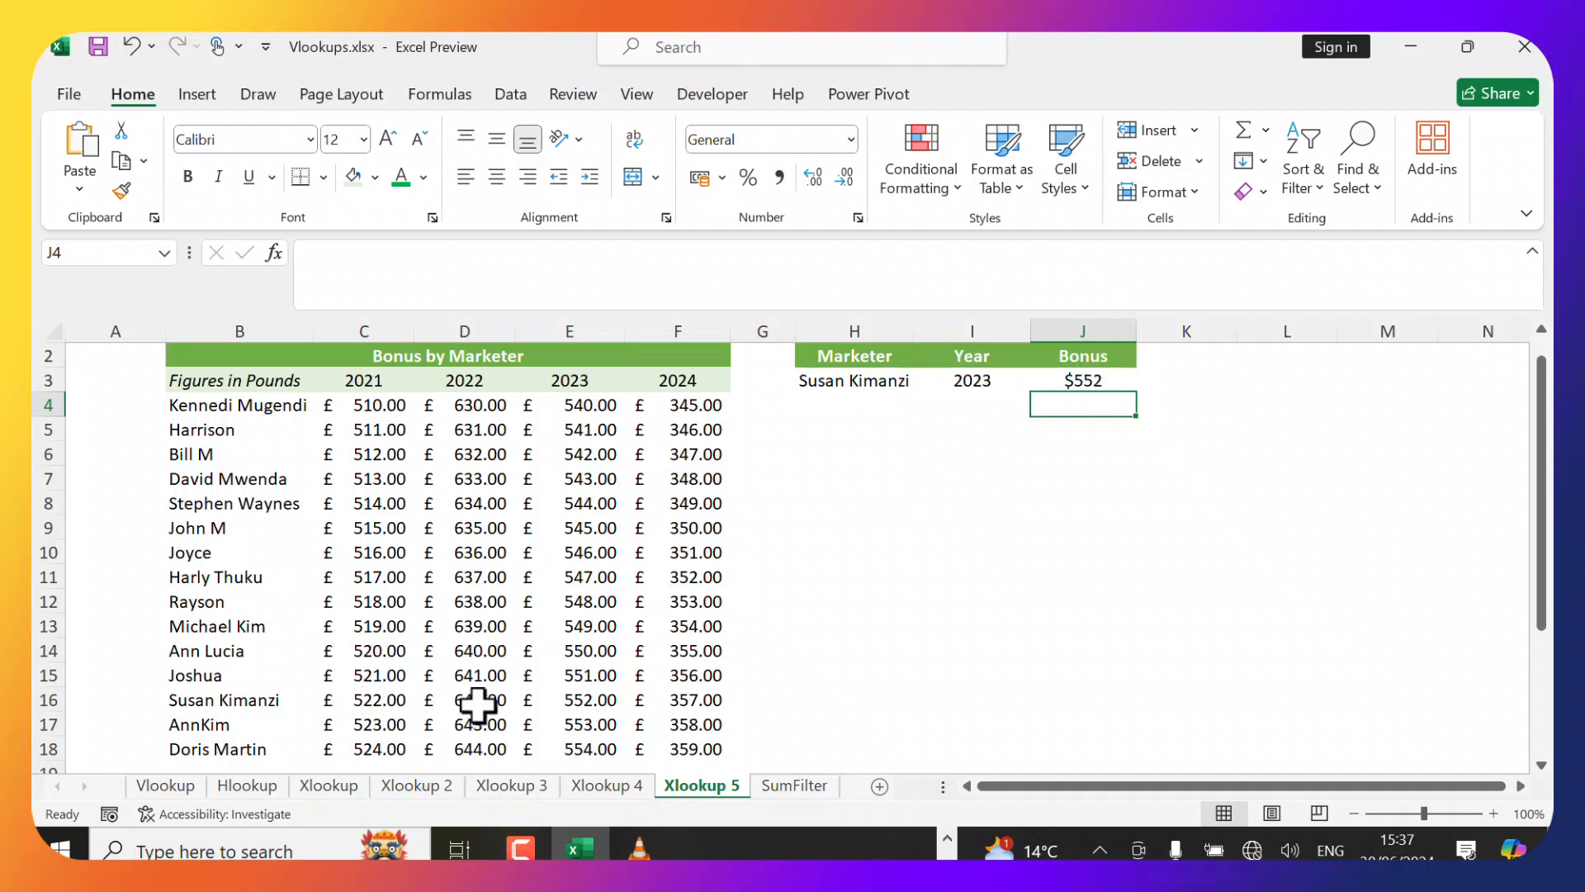
Increase the decimal places of J3's bonus result to two.
{"action": "left_click", "coordinate": [1085, 381]}
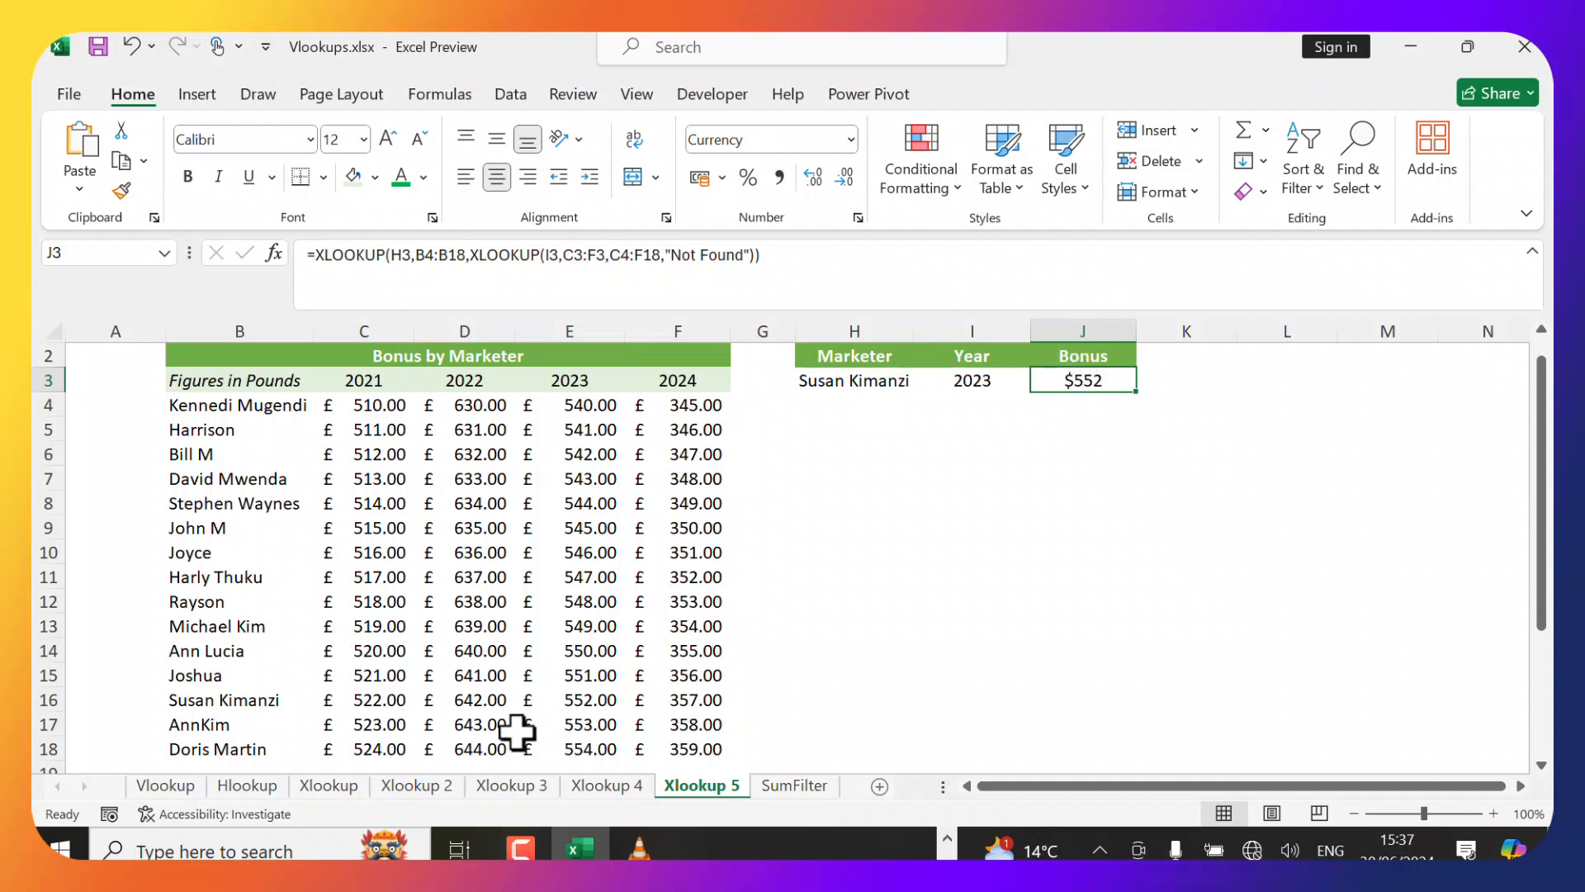
{"action": "left_click", "coordinate": [810, 180]}
{"action": "left_click", "coordinate": [809, 180]}
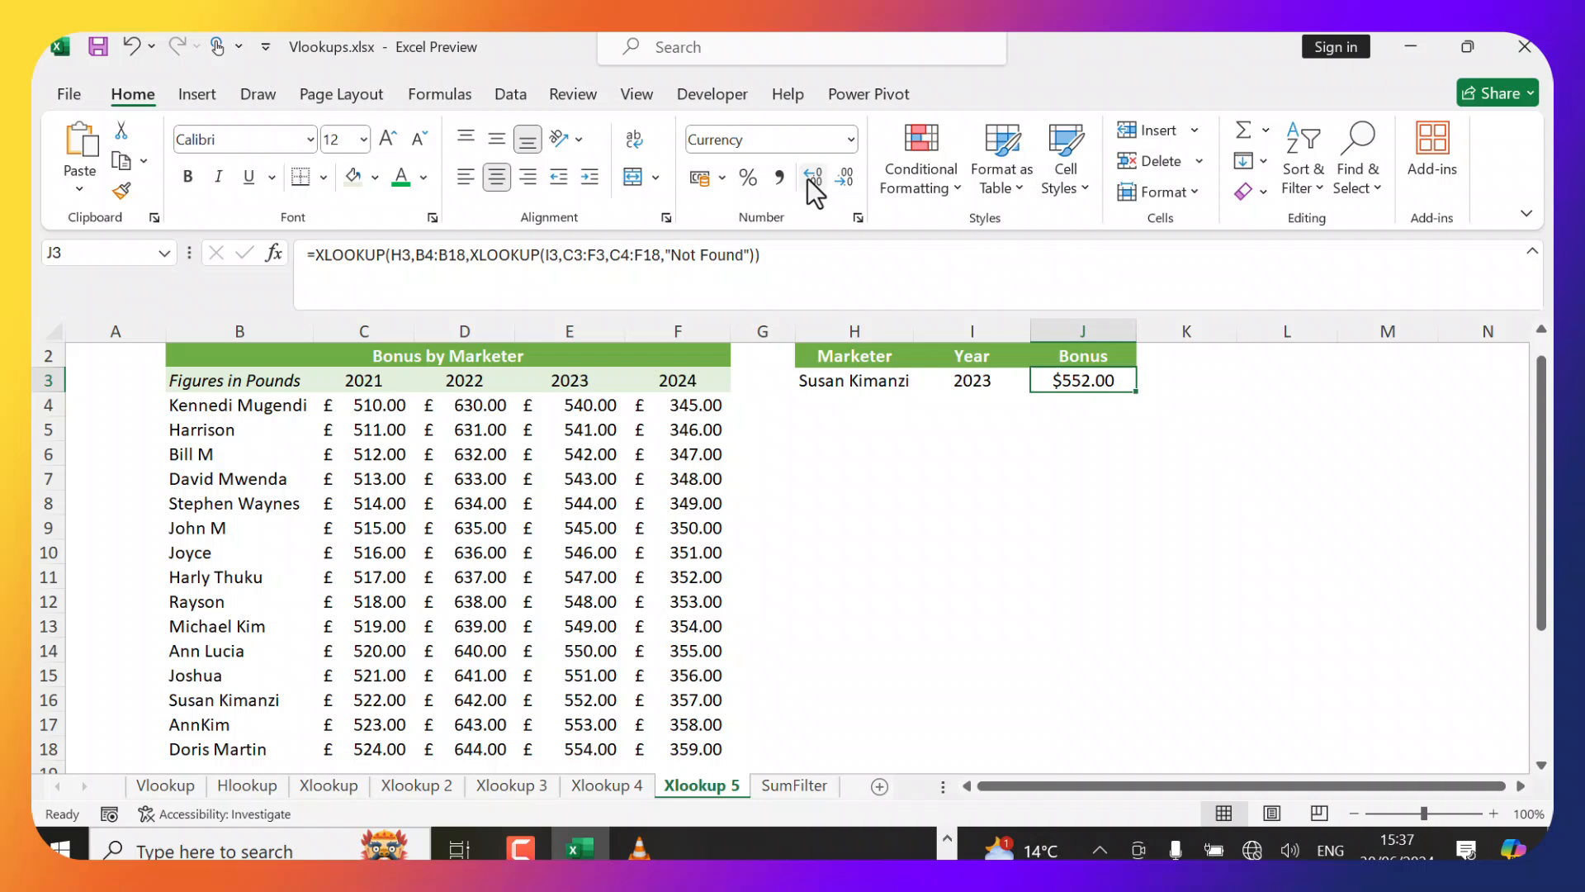
{"action": "left_click", "coordinate": [1100, 402]}
{"action": "left_click", "coordinate": [1065, 383]}
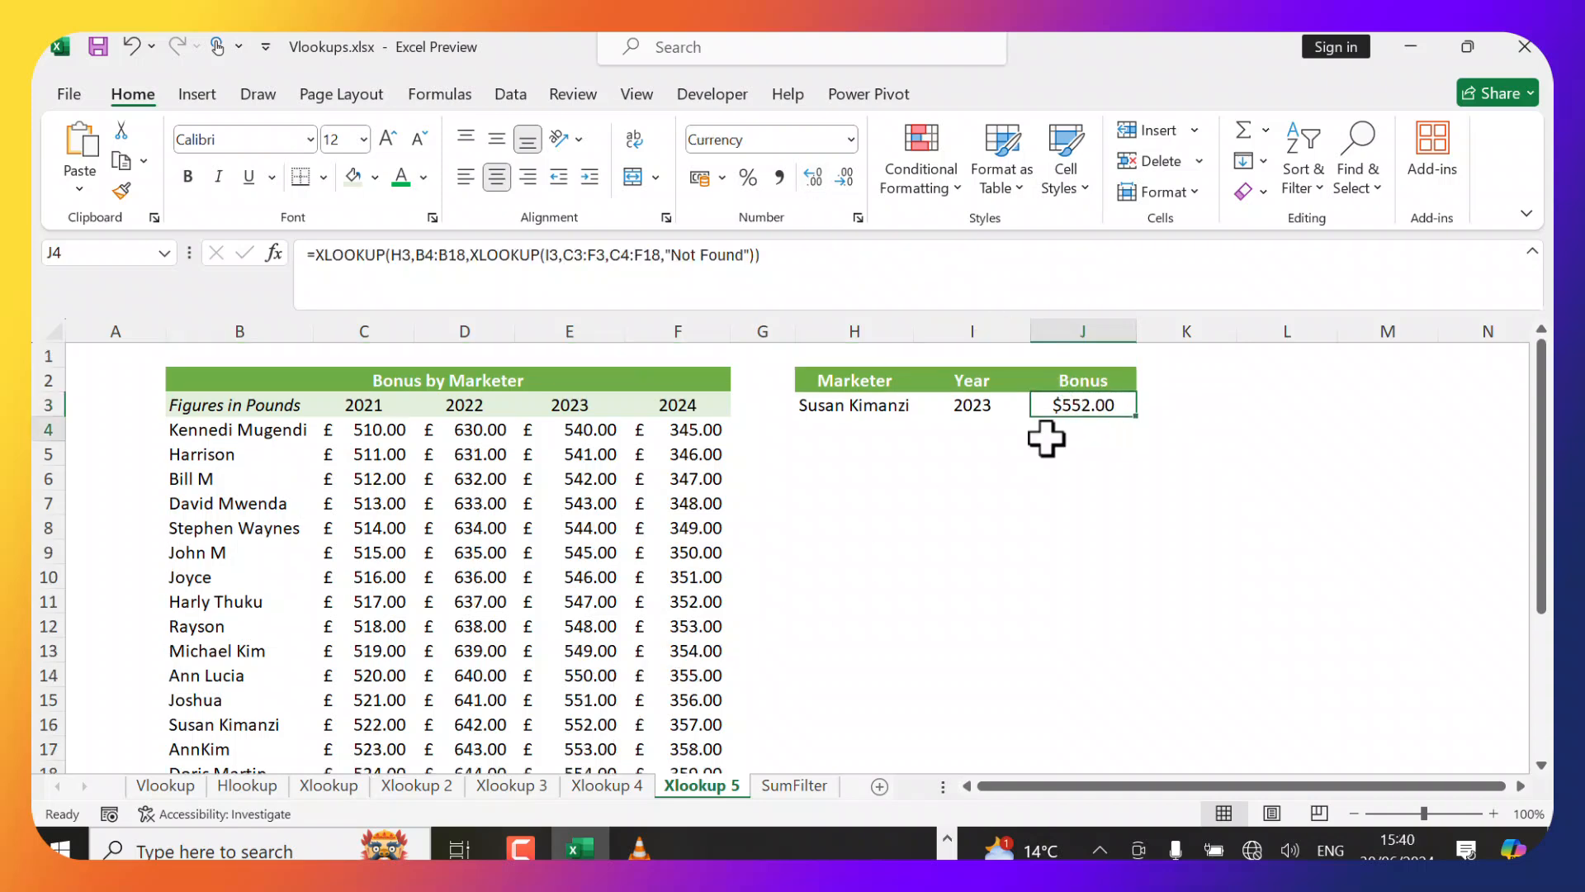
{"action": "left_click", "coordinate": [1045, 434]}
{"action": "left_click", "coordinate": [1078, 405]}
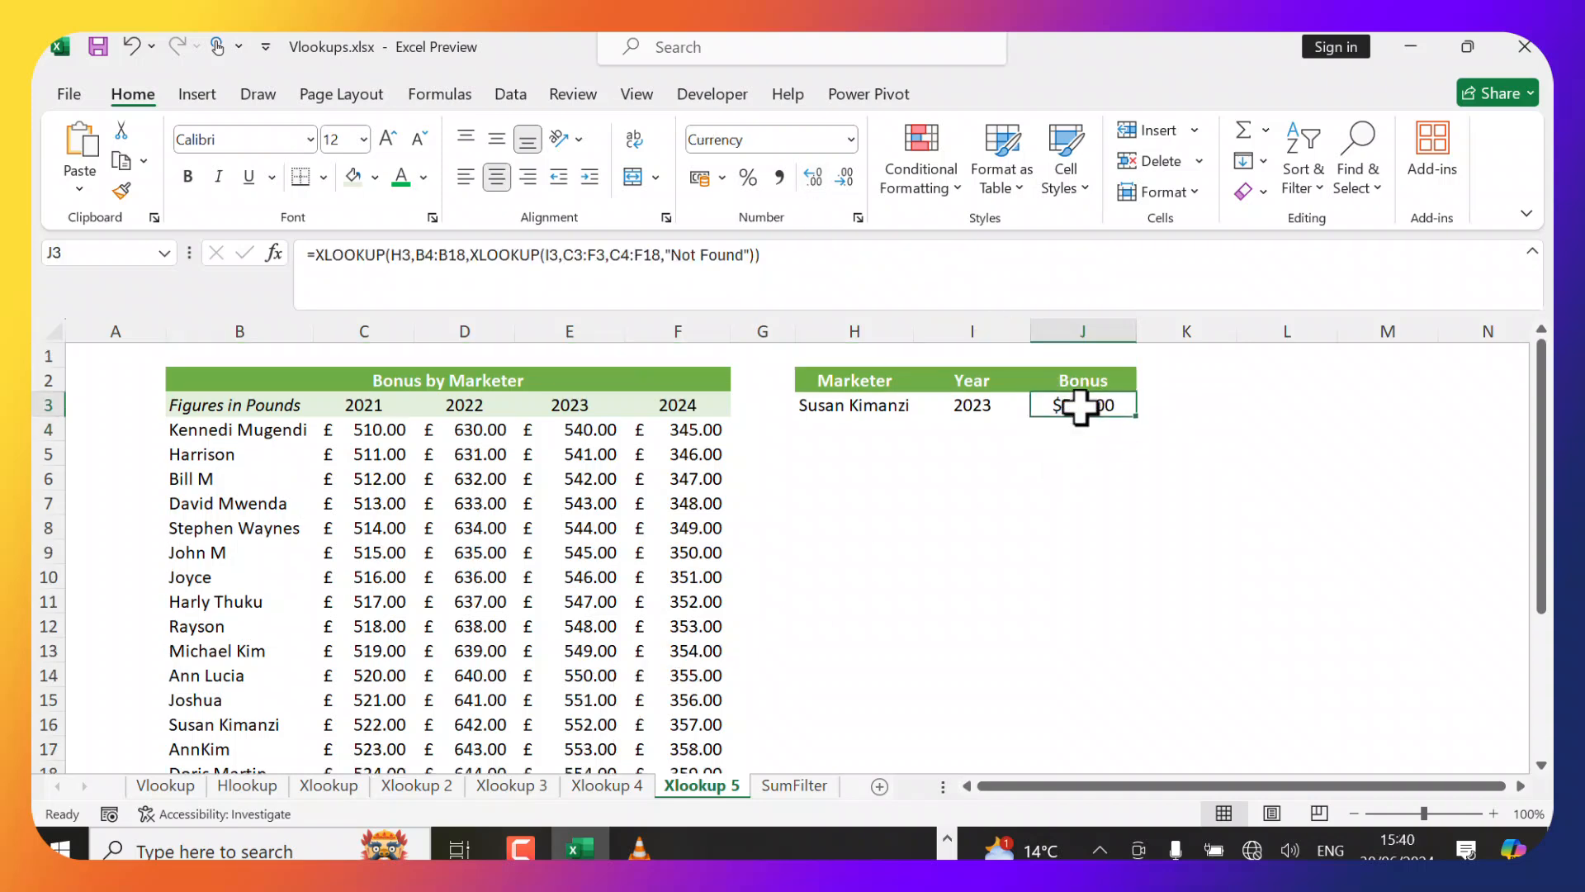
Delete the last letter of the marketer name in H3 to test a name not in the list.
{"action": "left_click", "coordinate": [916, 408]}
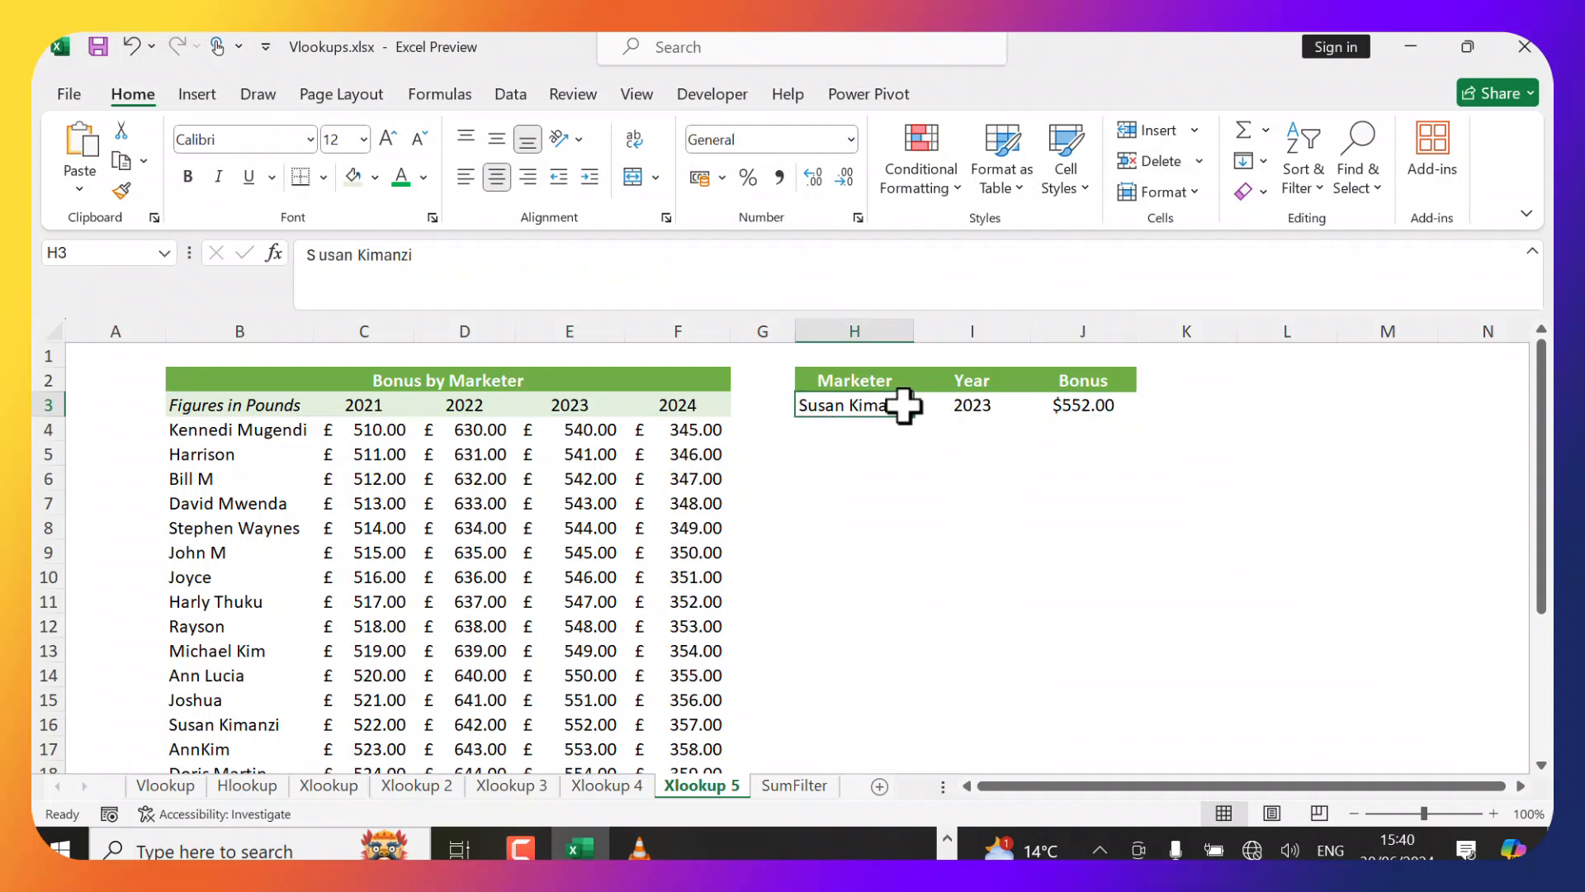
{"action": "double_click", "coordinate": [902, 406]}
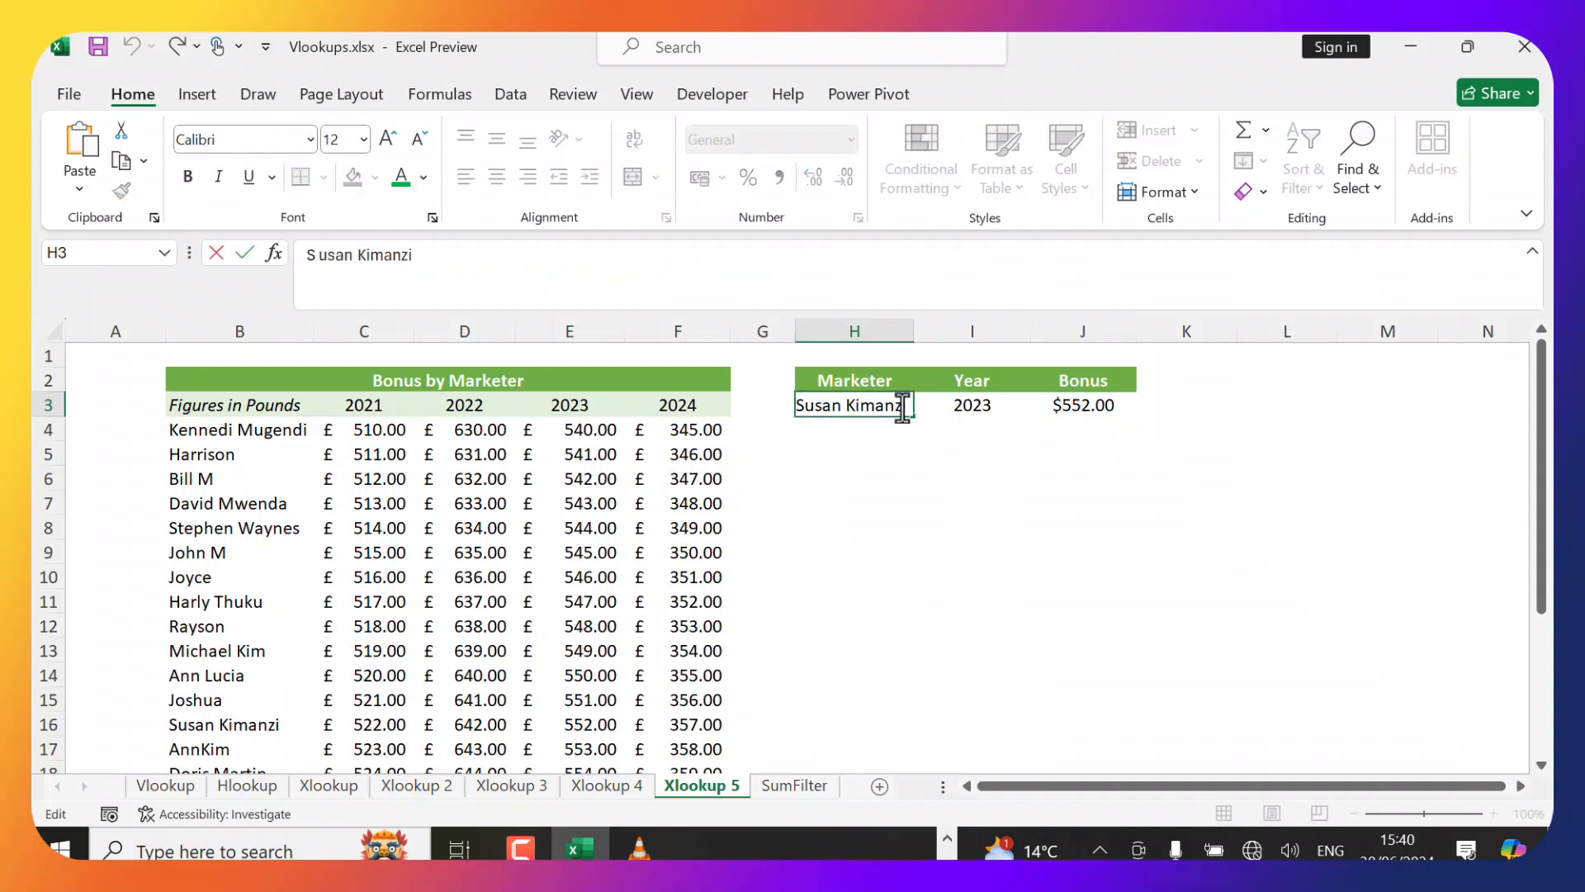
{"action": "key", "text": "BackSpace"}
{"action": "key", "text": "Return"}
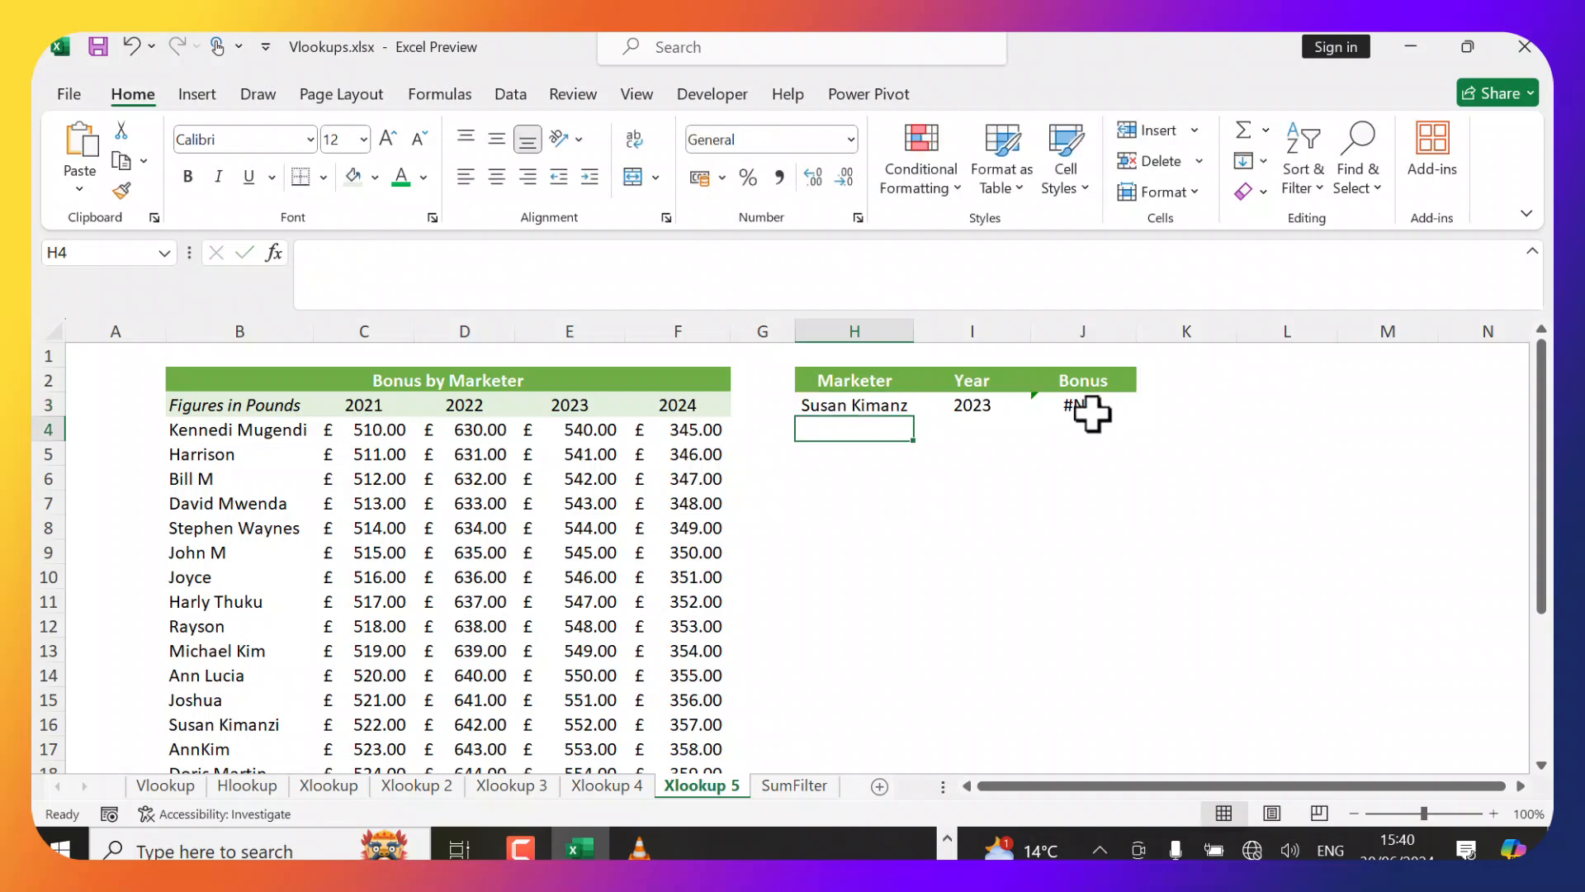
Wrap J3's two-way XLOOKUP formula in IFERROR so errors return "NO Match", and enter it.
{"action": "left_click", "coordinate": [1092, 413]}
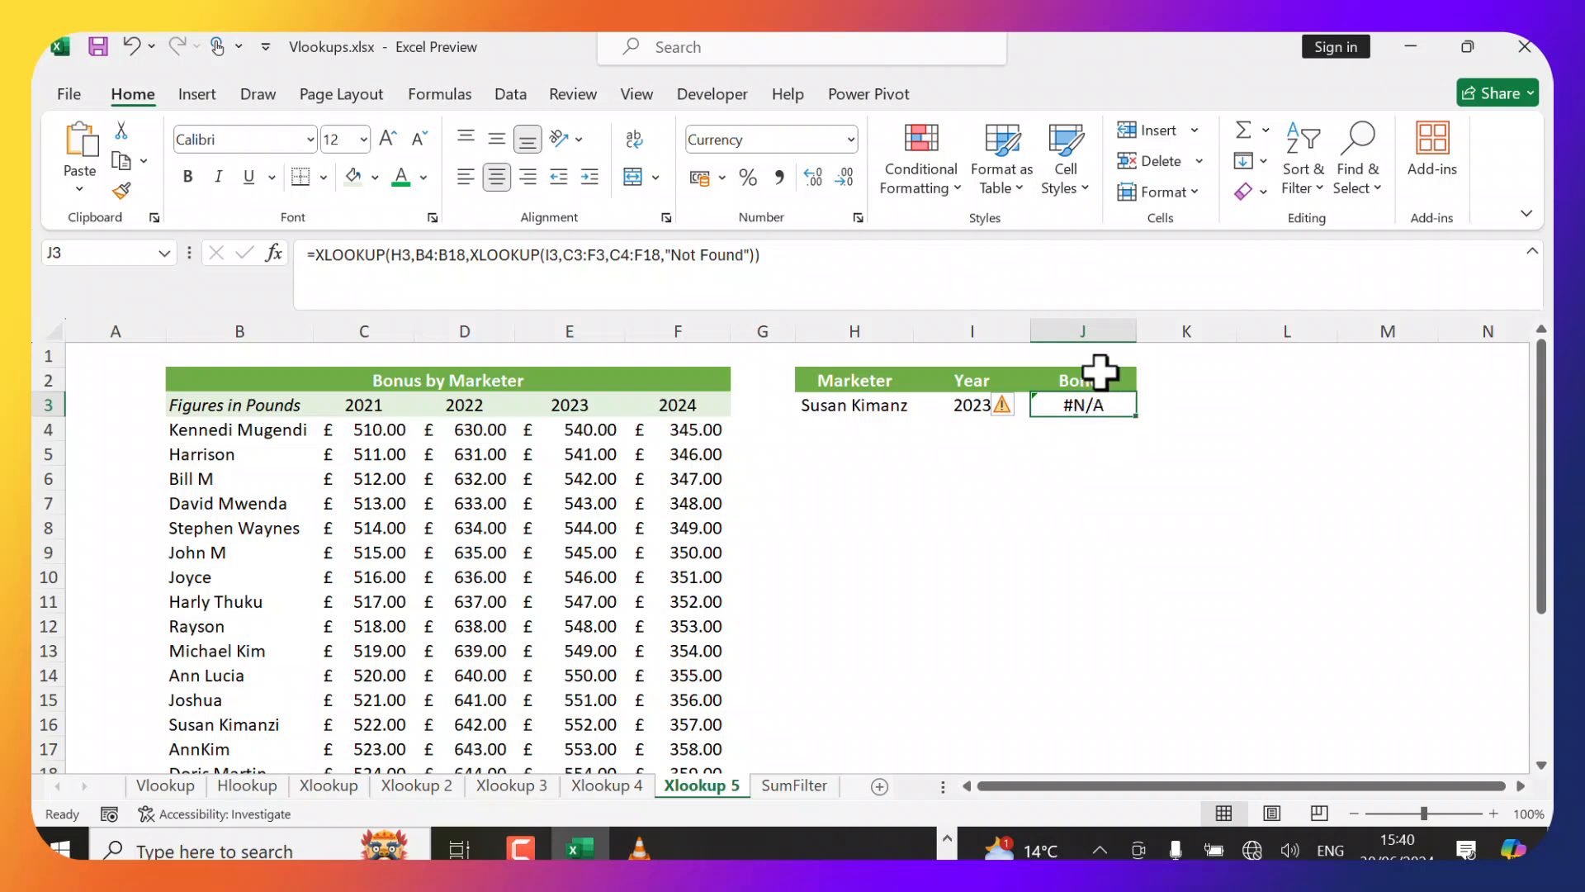
{"action": "left_click", "coordinate": [359, 256]}
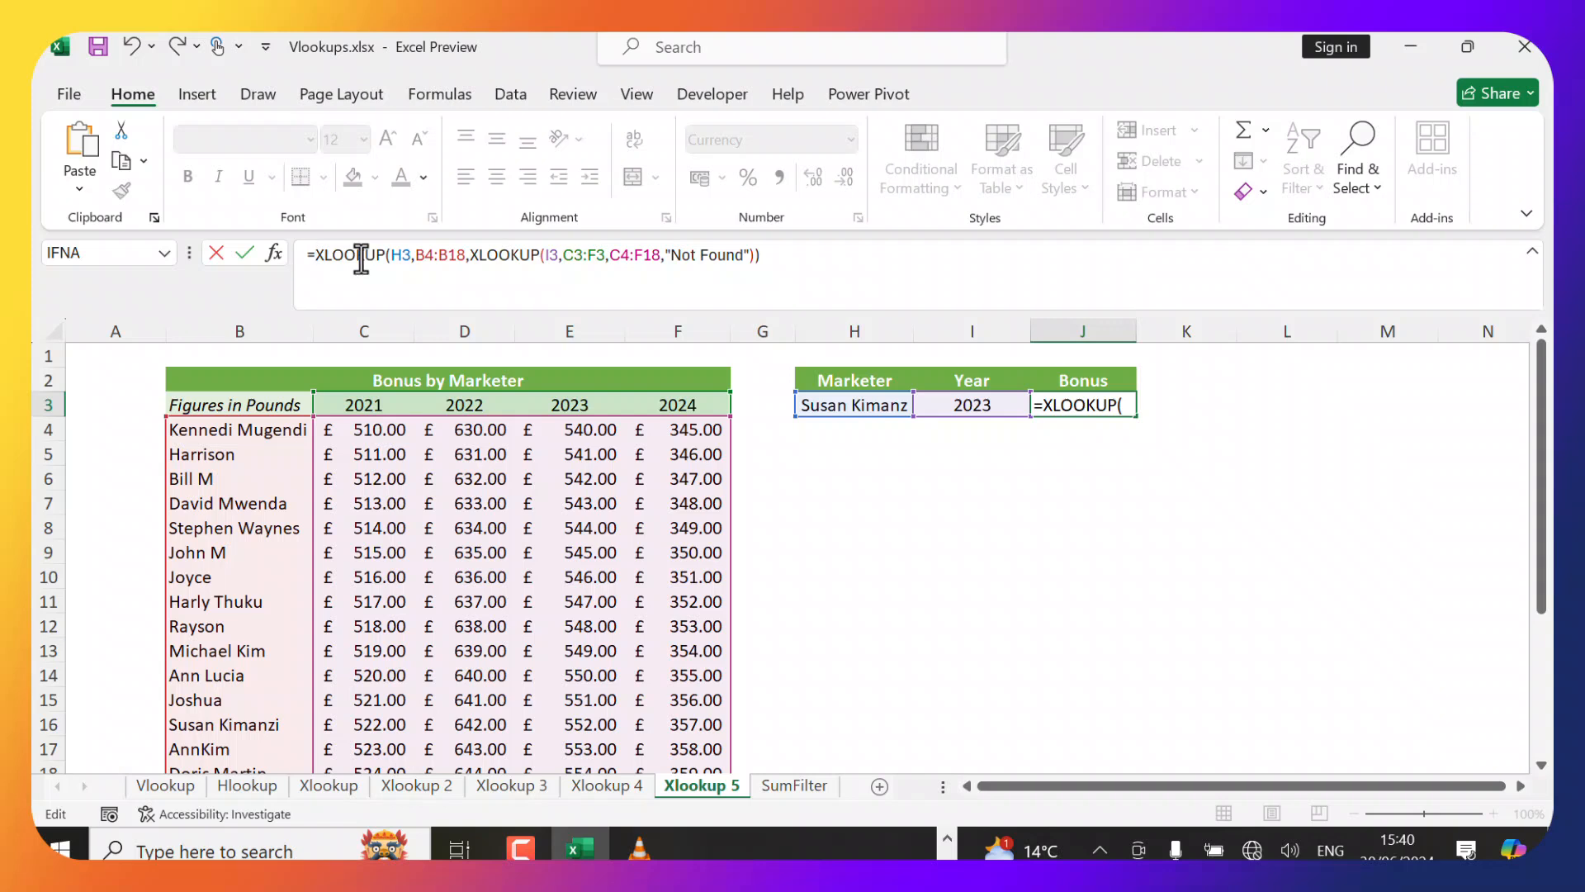
{"action": "type", "text": "IFERROR("}
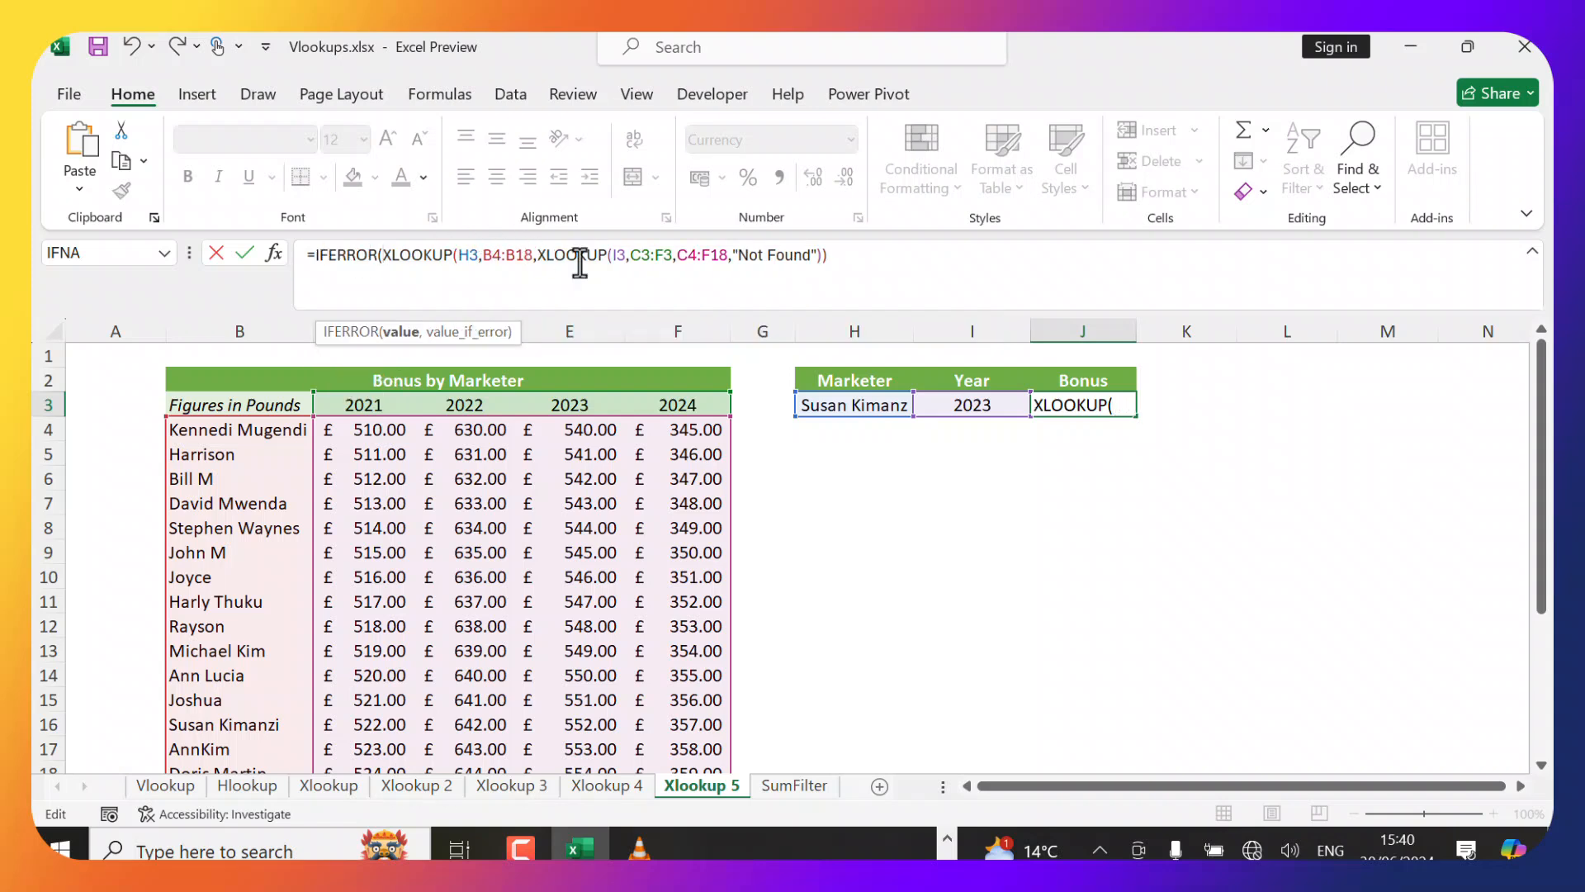
{"action": "left_click", "coordinate": [838, 256]}
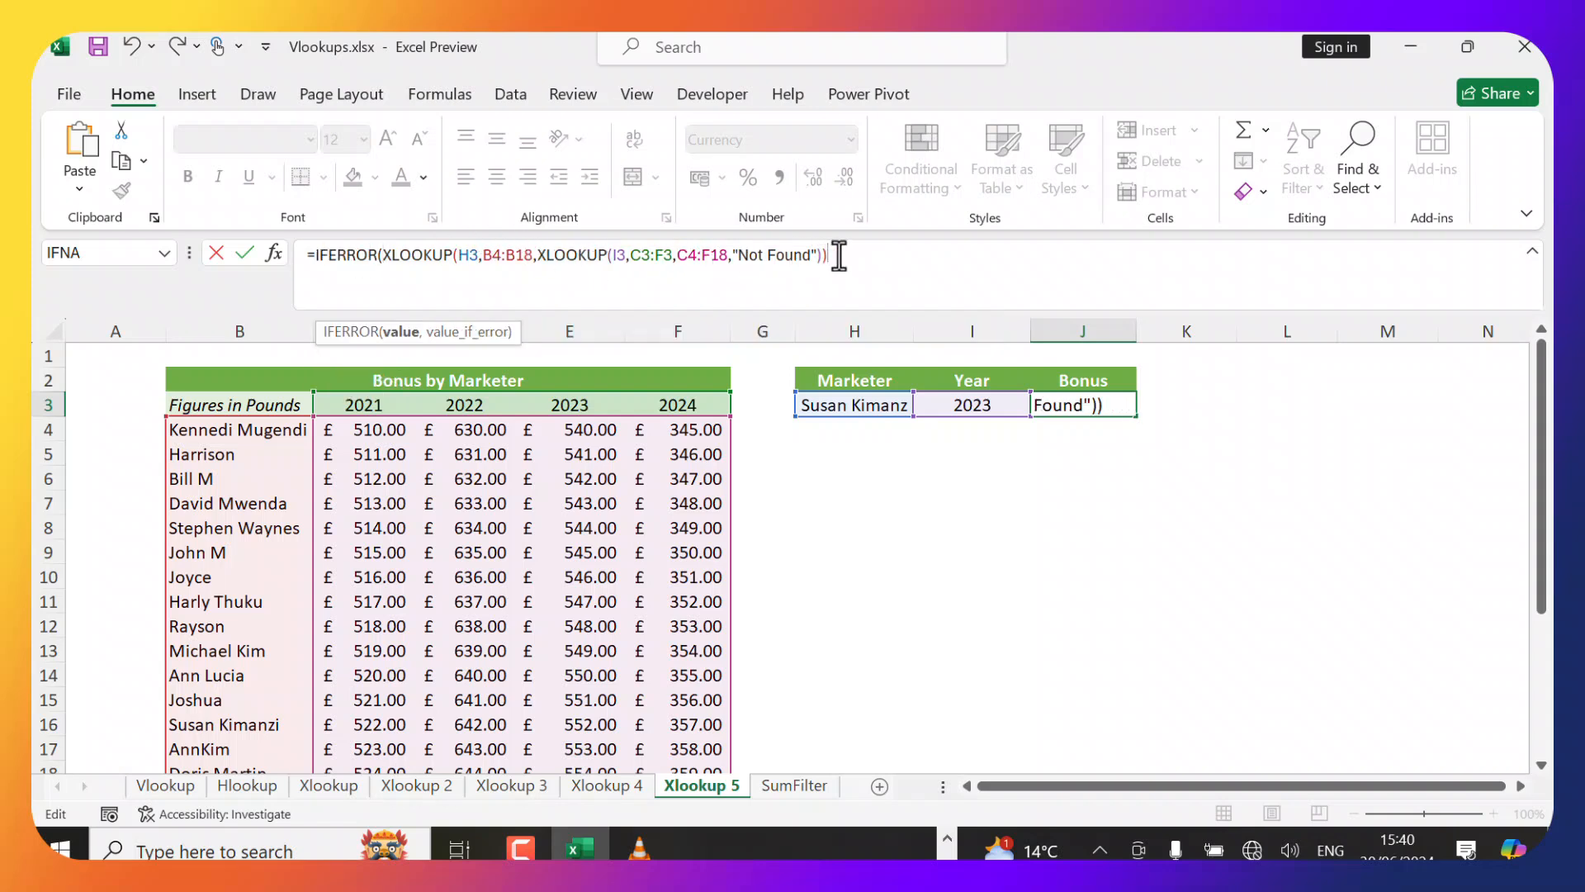
{"action": "type", "text": ",\"NO Match"}
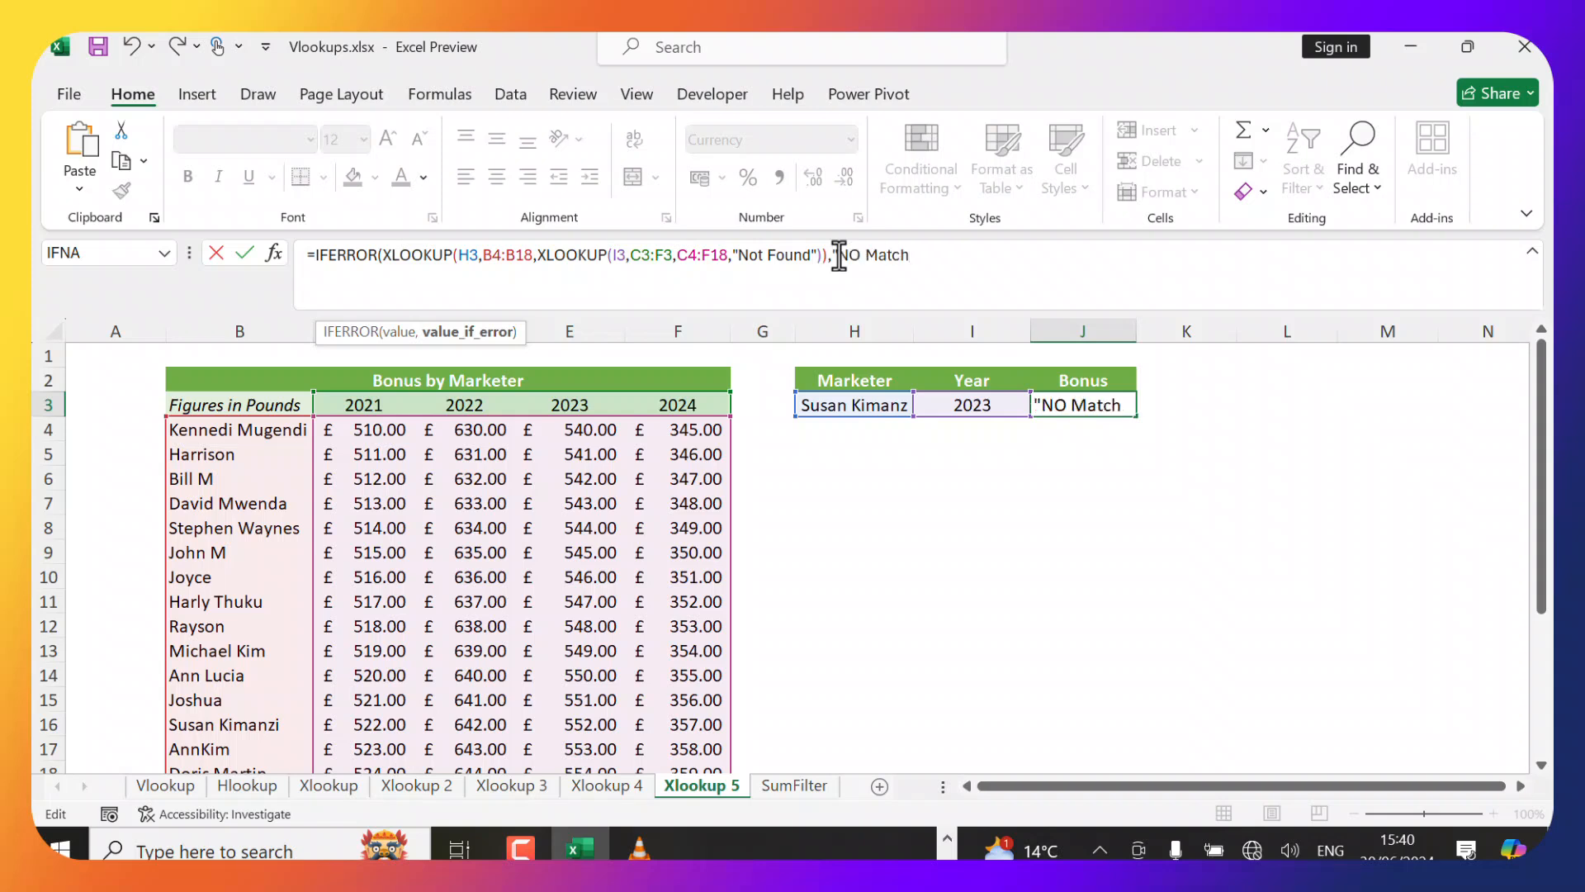
{"action": "type", "text": "\")"}
{"action": "key", "text": "Return"}
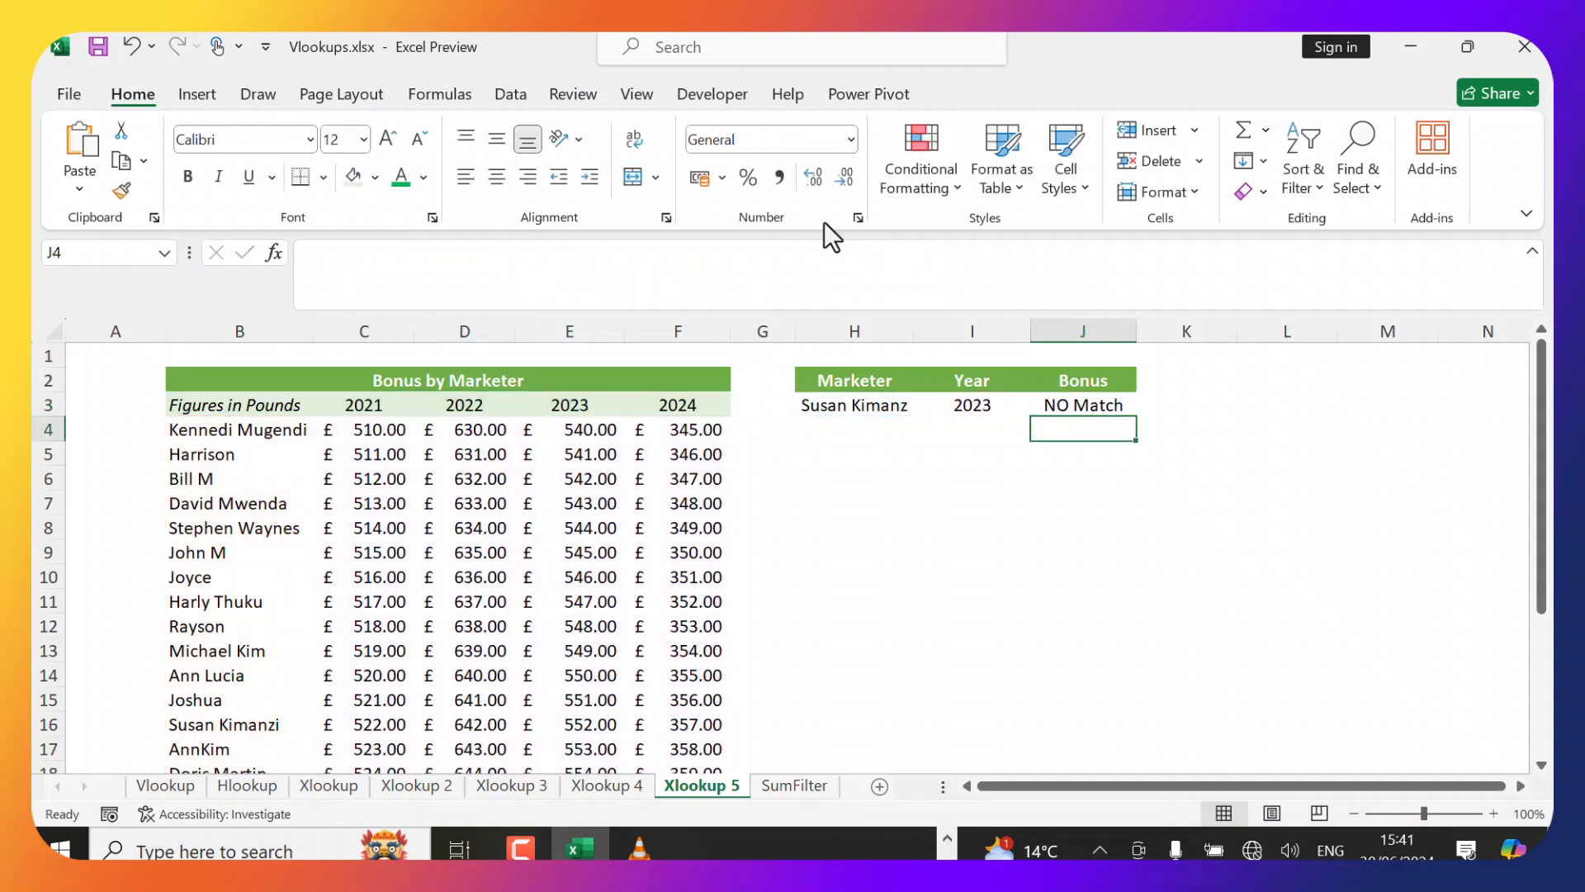
Inspect the edited marketer name in H3 and the IFERROR formula in J3.
{"action": "left_click", "coordinate": [911, 406]}
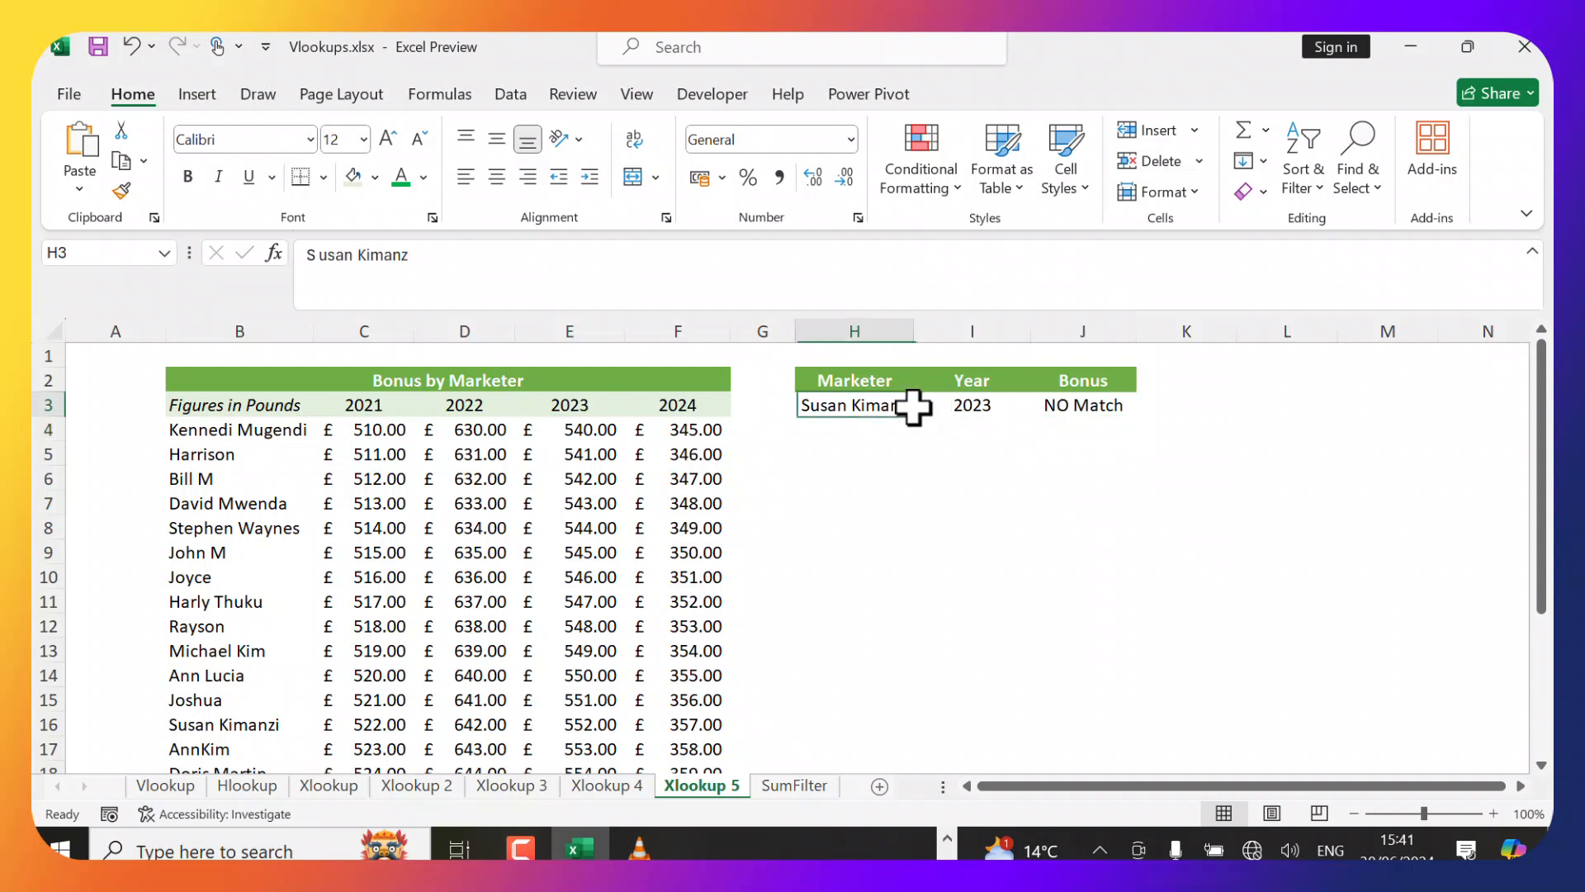
{"action": "double_click", "coordinate": [895, 406]}
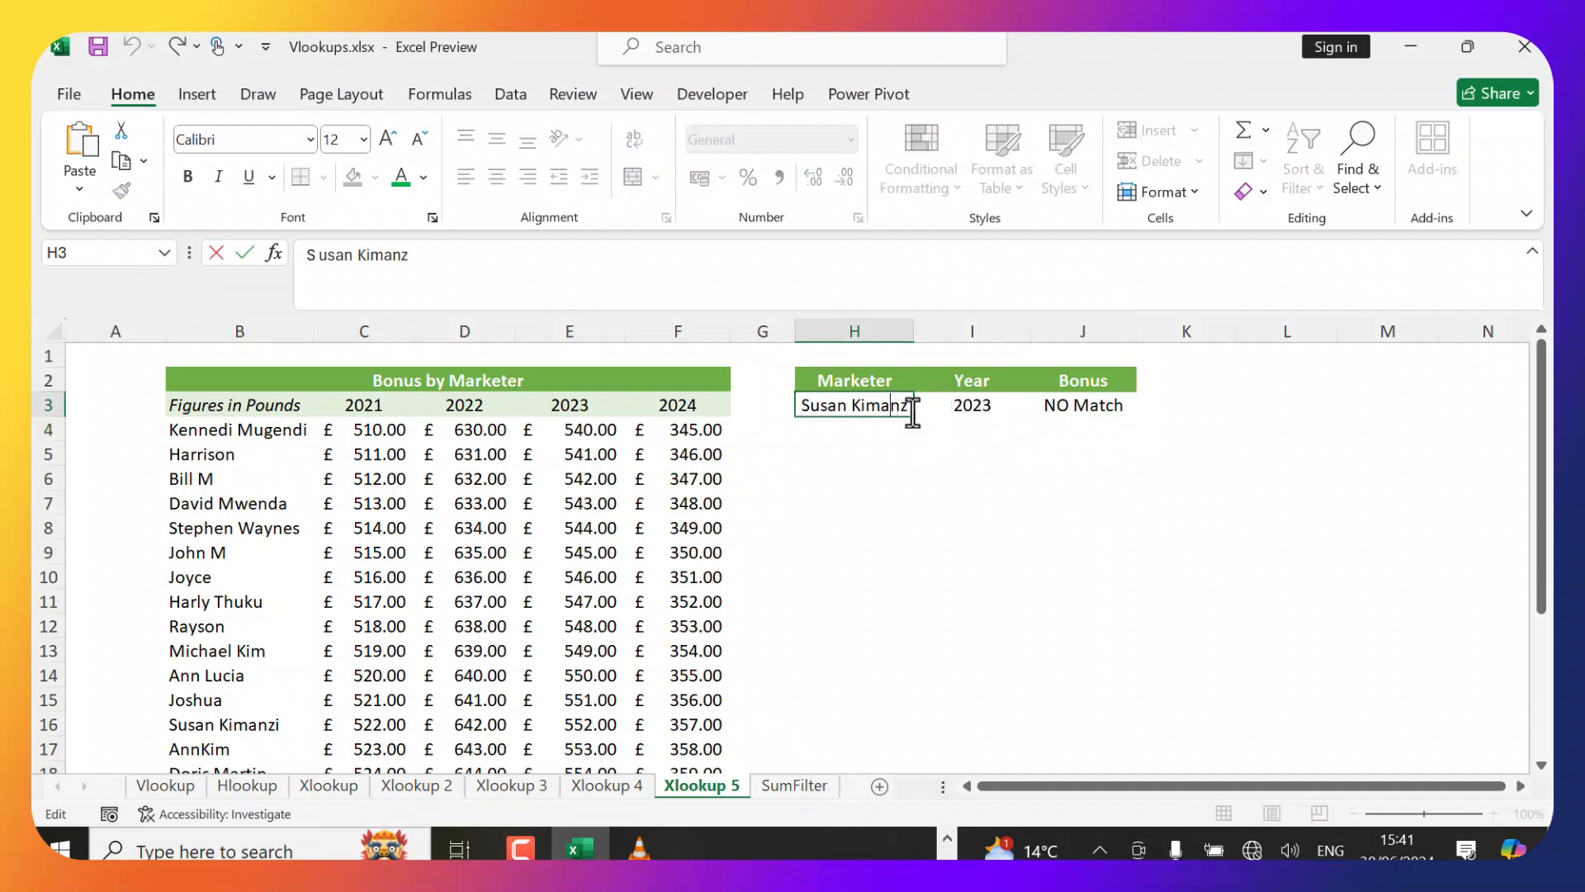
{"action": "left_click", "coordinate": [1088, 406]}
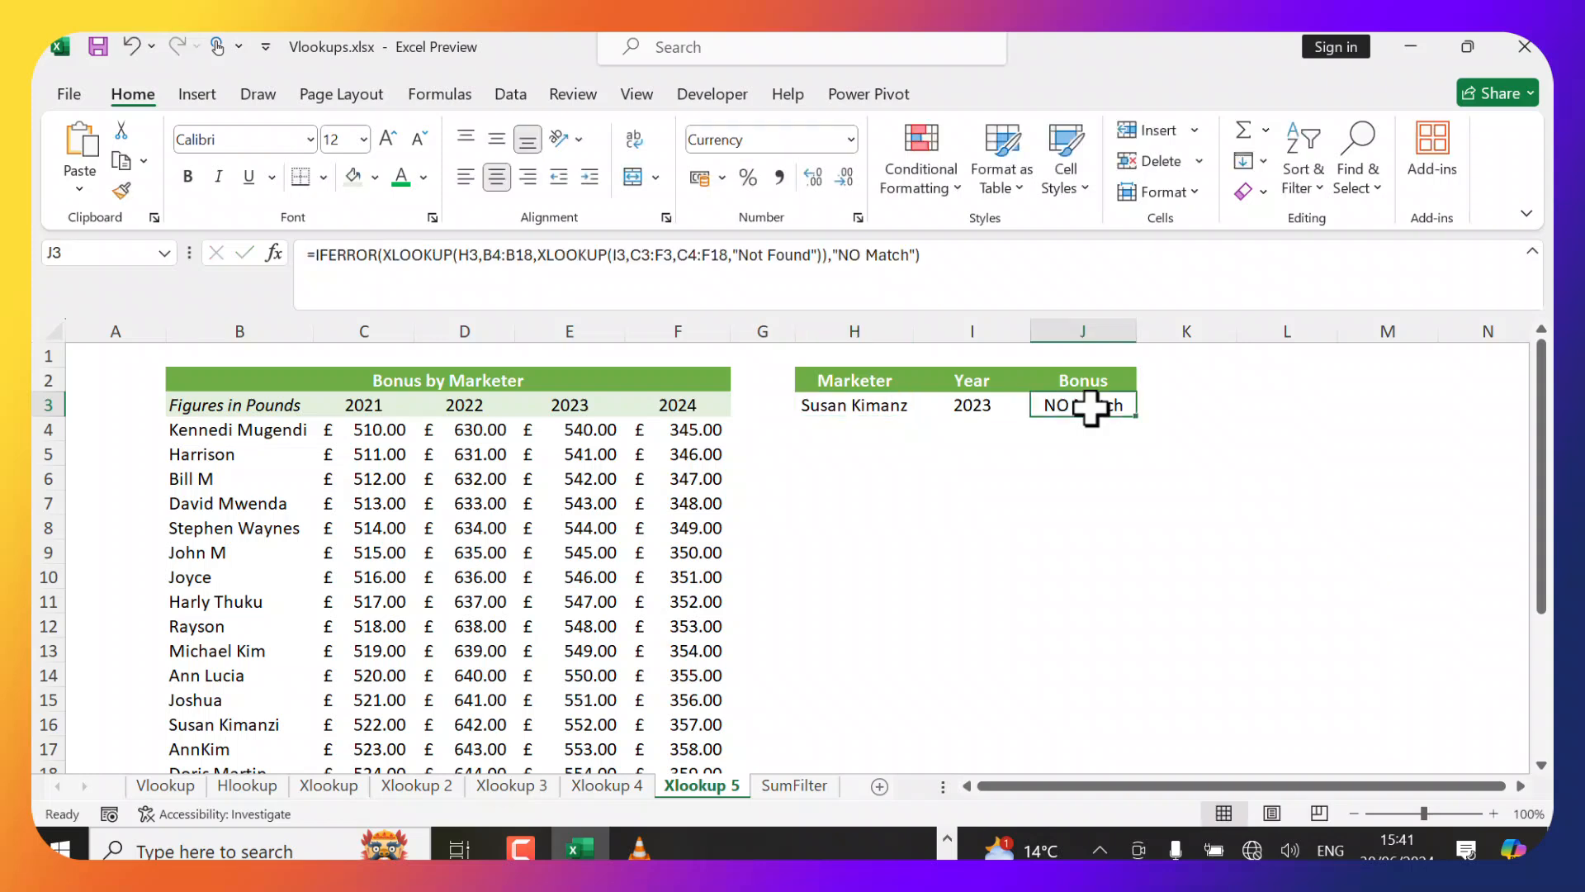
On the SumFilter sheet, start a FILTER formula in K11 using D6:G20 as the array.
{"action": "left_click", "coordinate": [800, 786]}
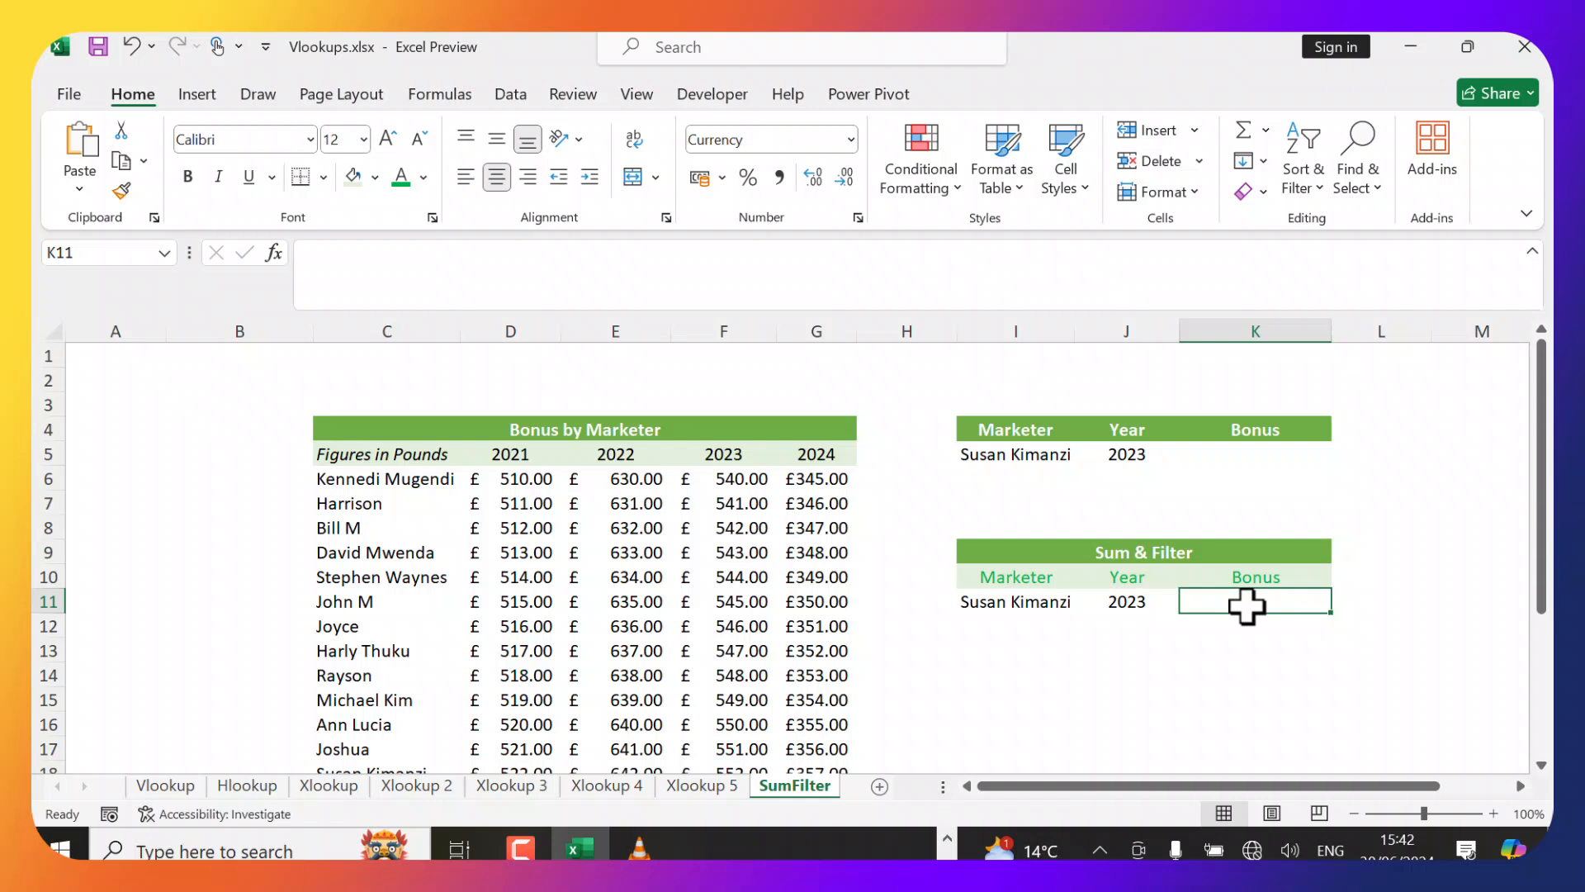
{"action": "type", "text": "="}
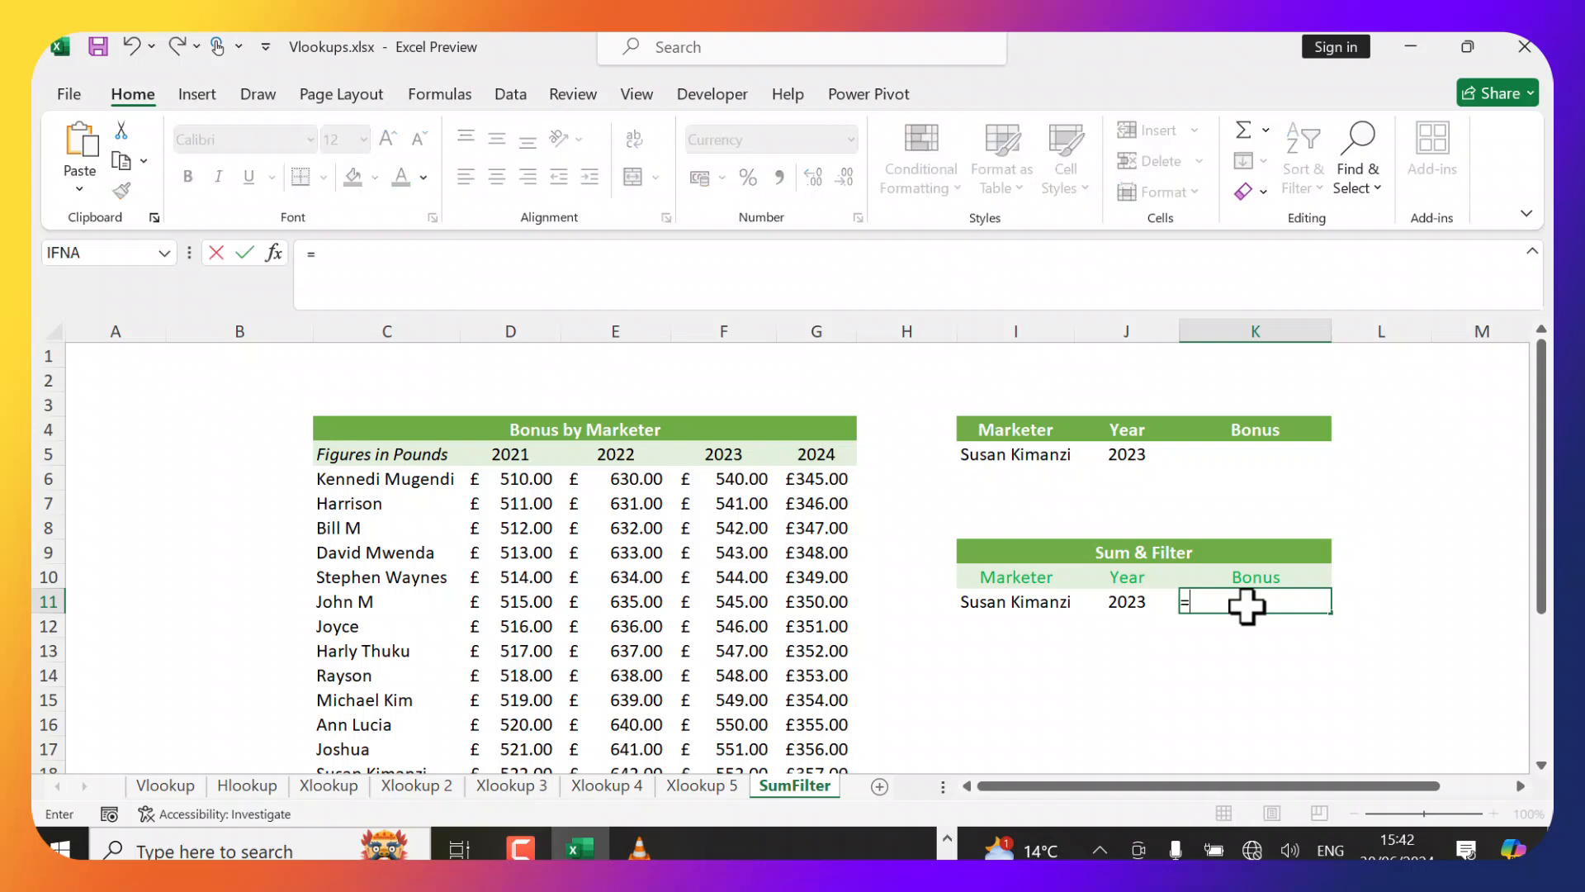
{"action": "key", "text": "F2"}
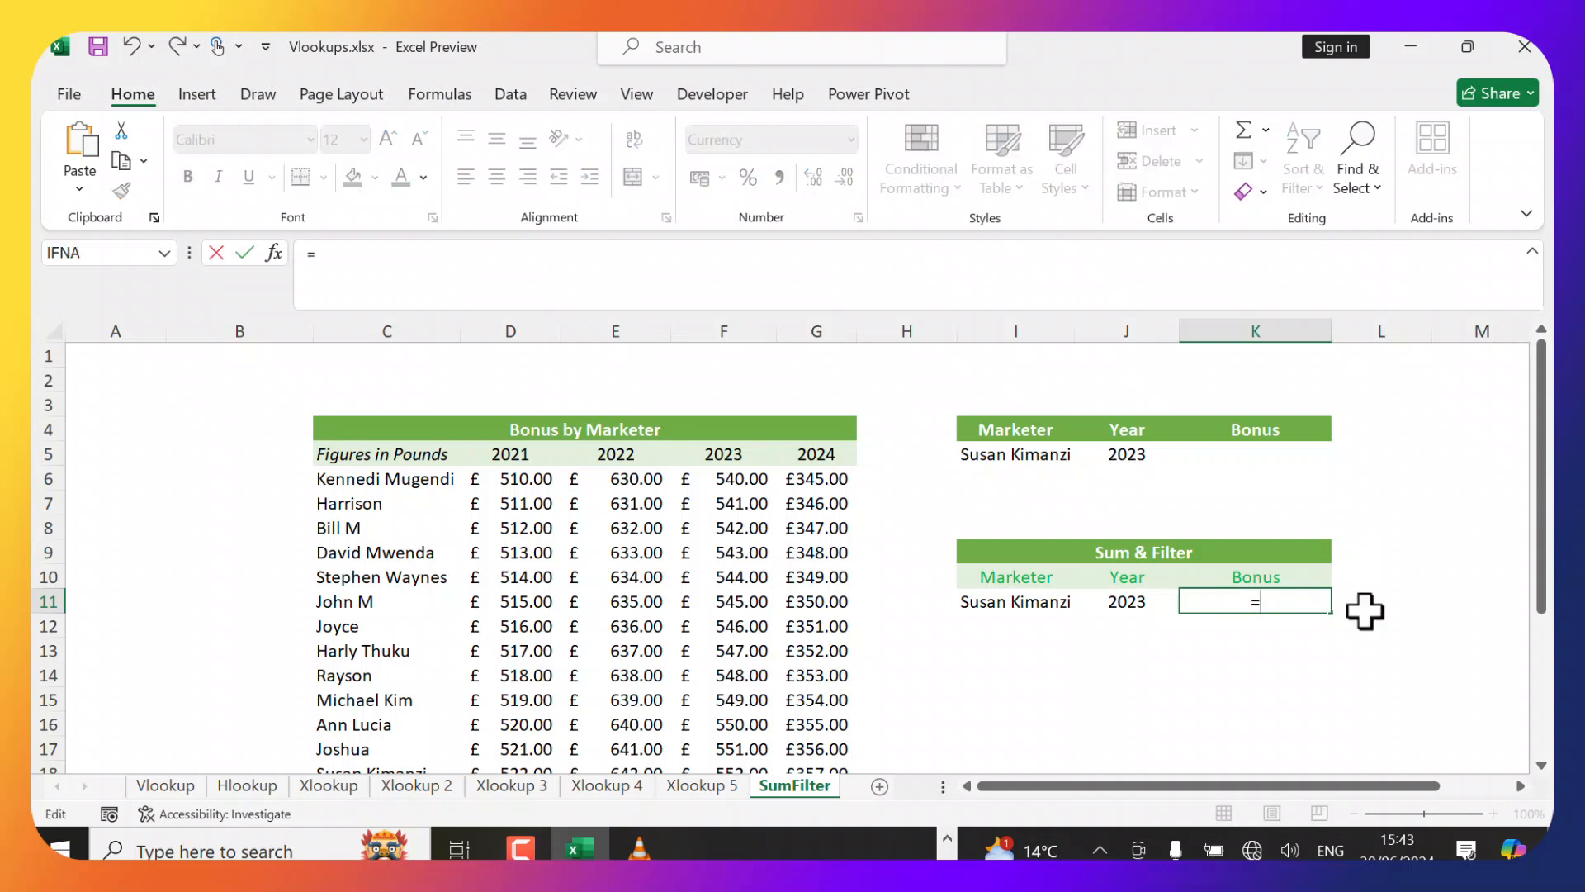
{"action": "type", "text": "filter"}
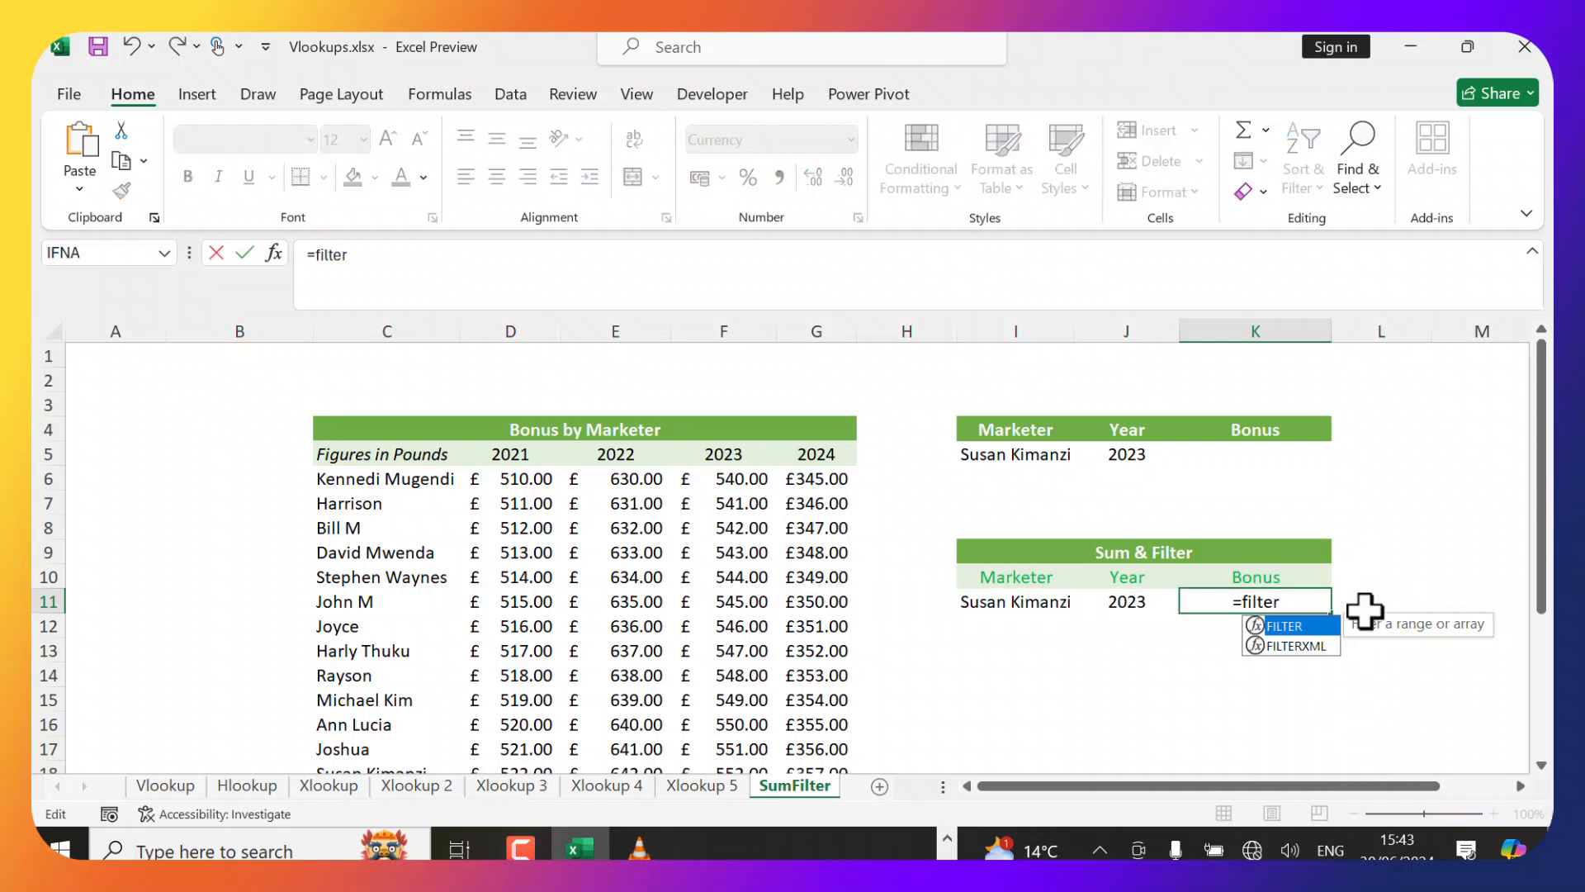
{"action": "key", "text": "Tab"}
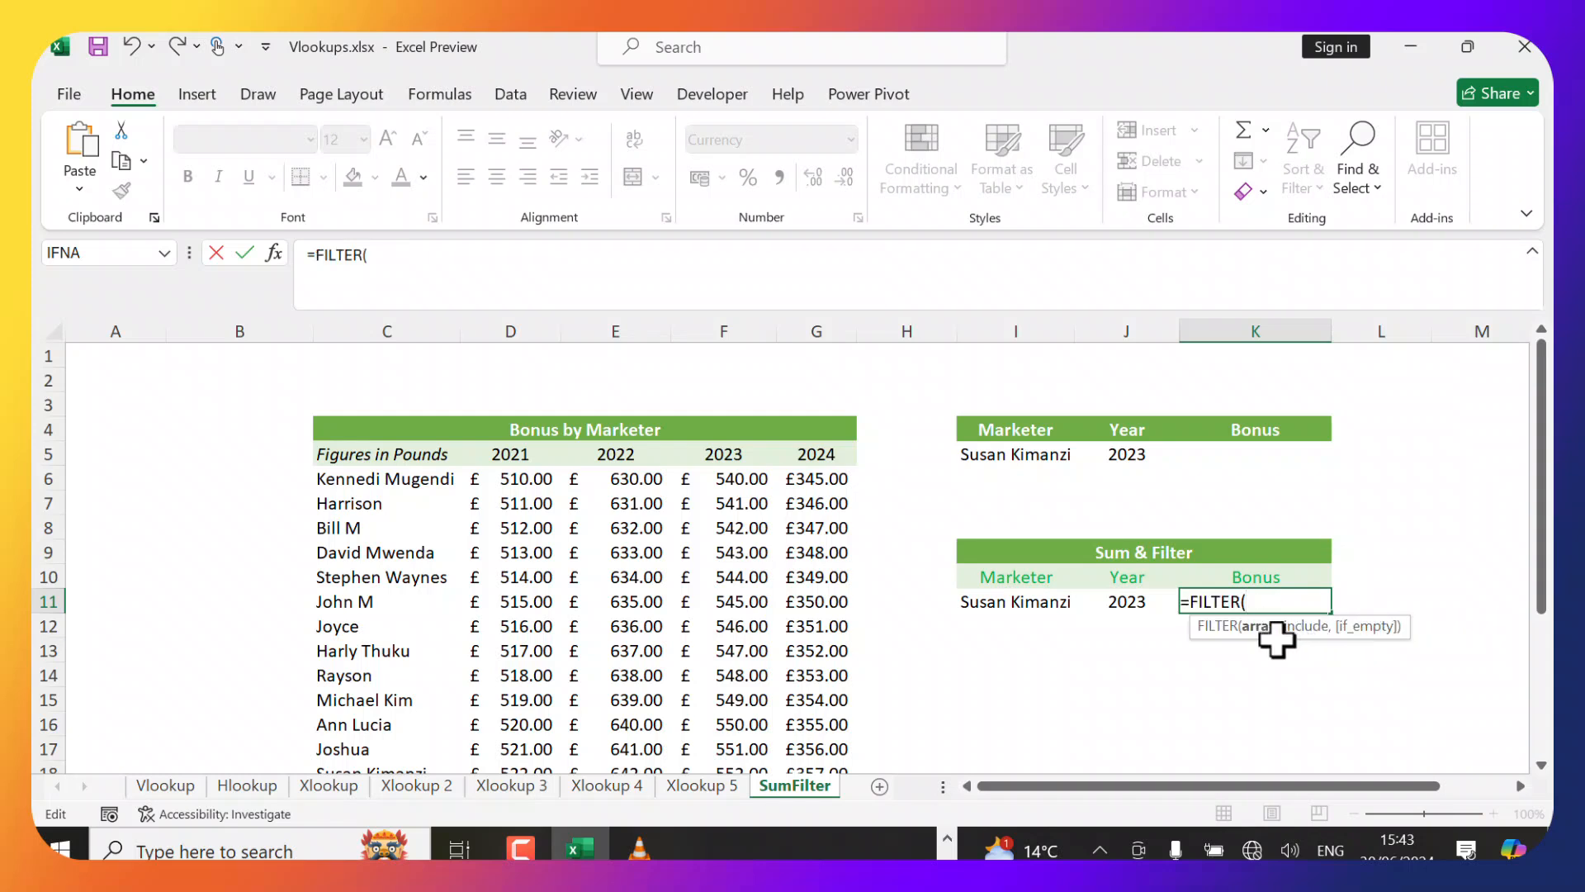
{"action": "left_click", "coordinate": [503, 481]}
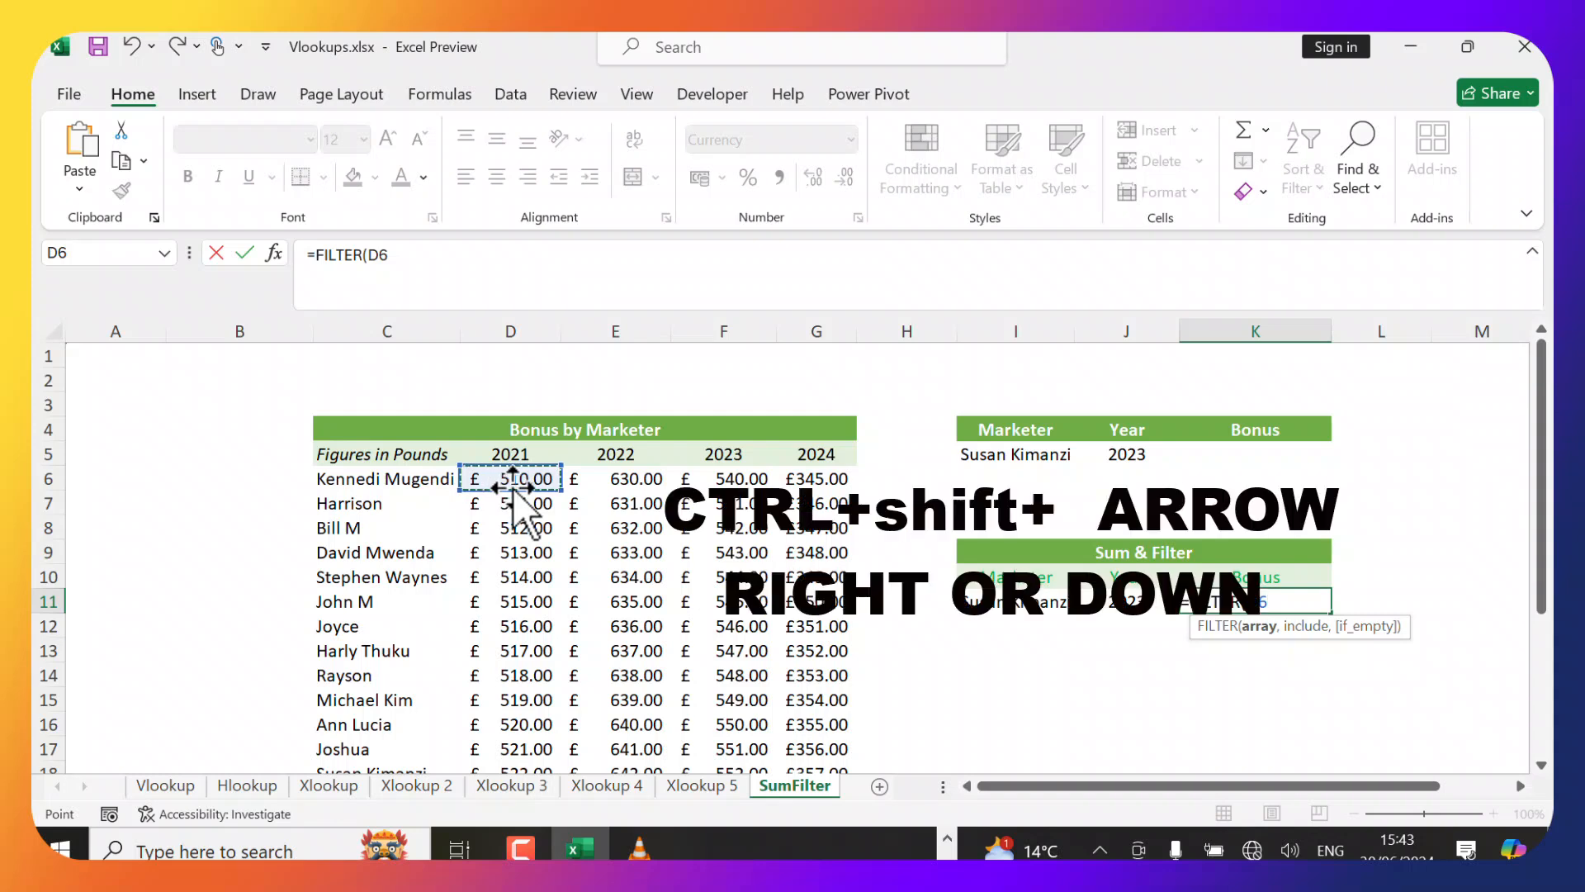
{"action": "key", "text": "ctrl+shift+Right"}
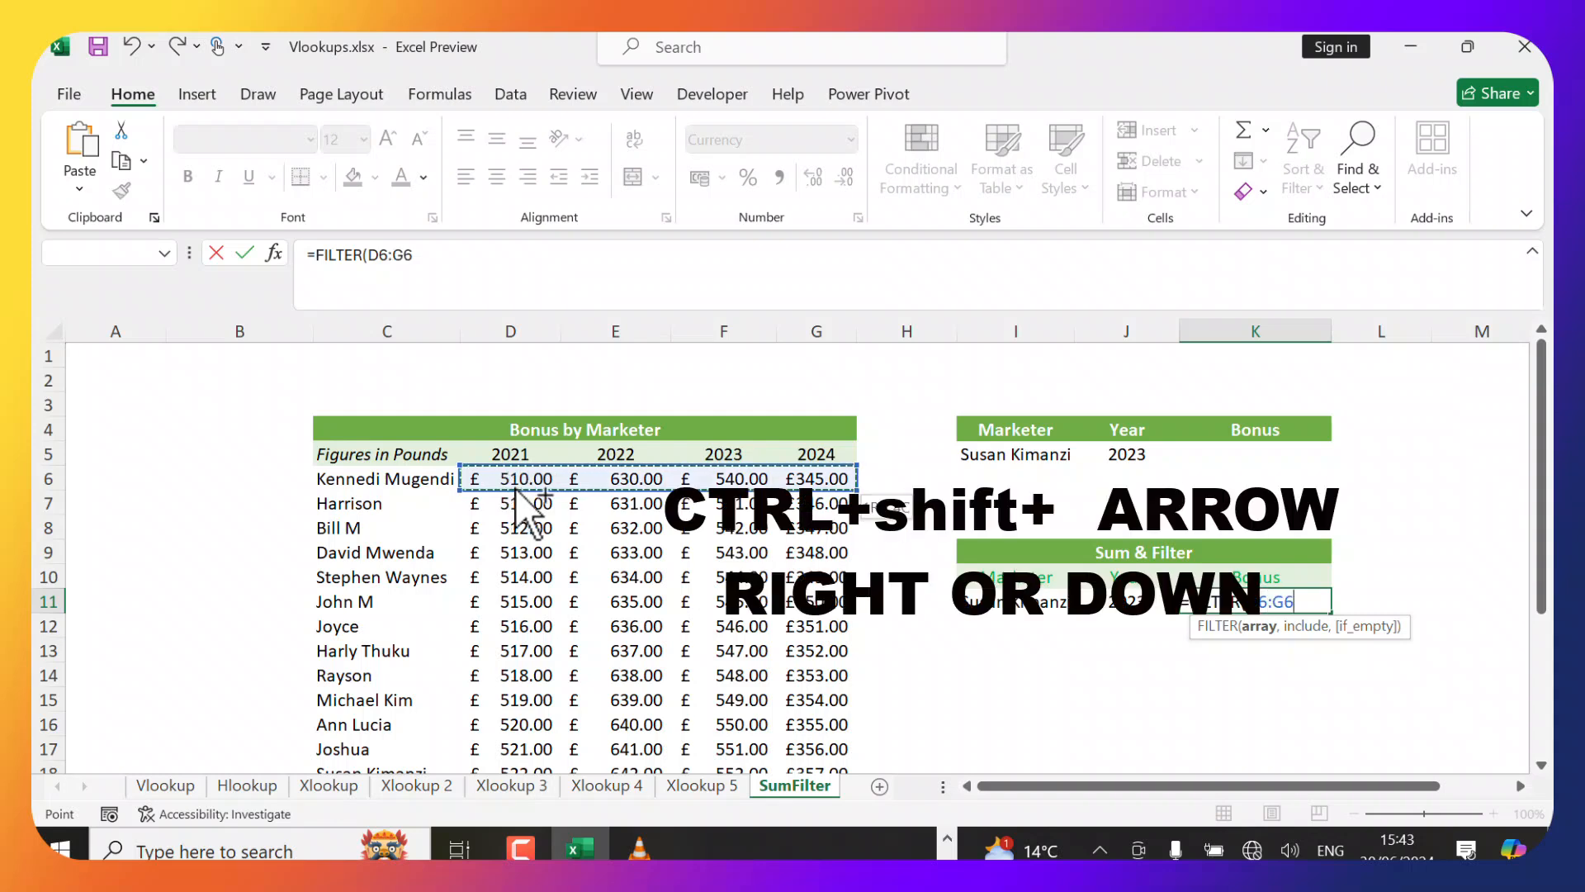
{"action": "key", "text": "ctrl+shift+Down"}
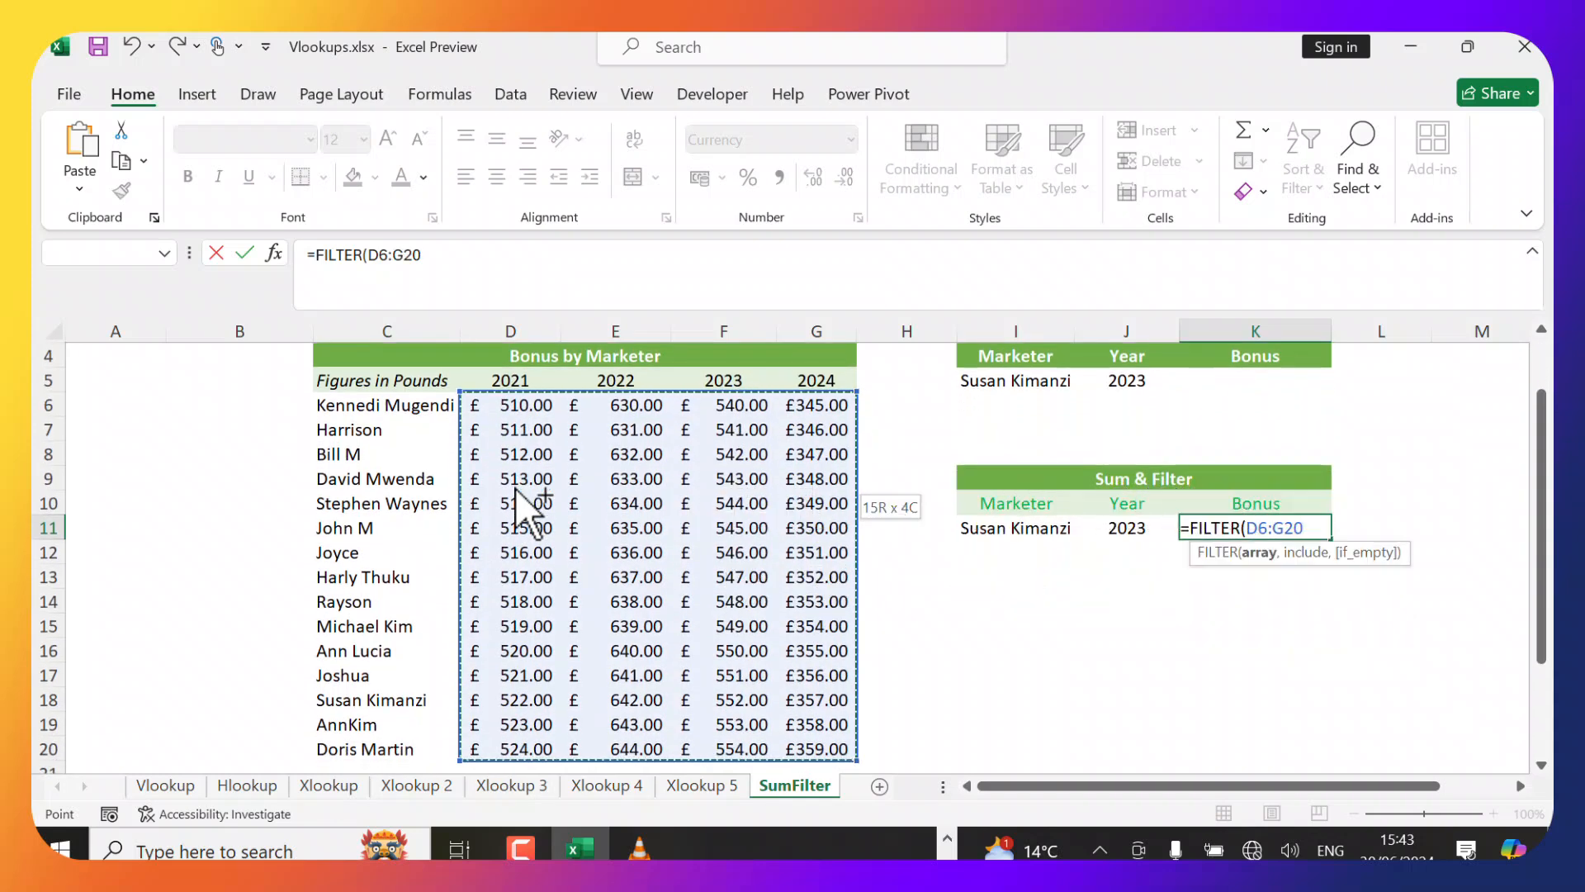
{"action": "type", "text": ","}
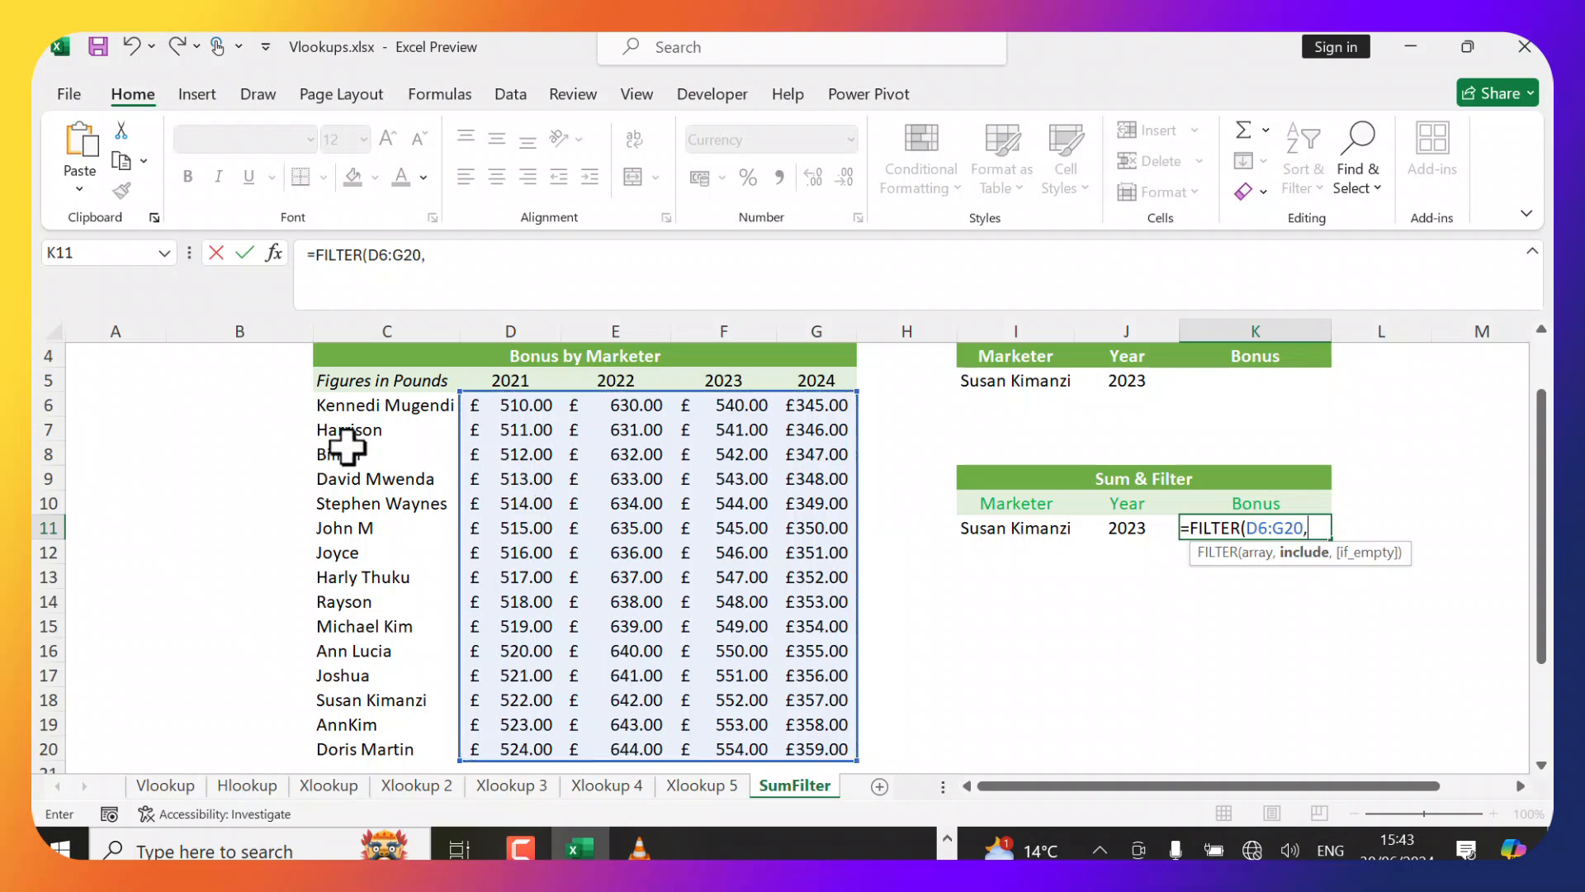
Complete the formula as =FILTER(D6:G20,C6:C20=I11) and enter it.
{"action": "left_click", "coordinate": [371, 409]}
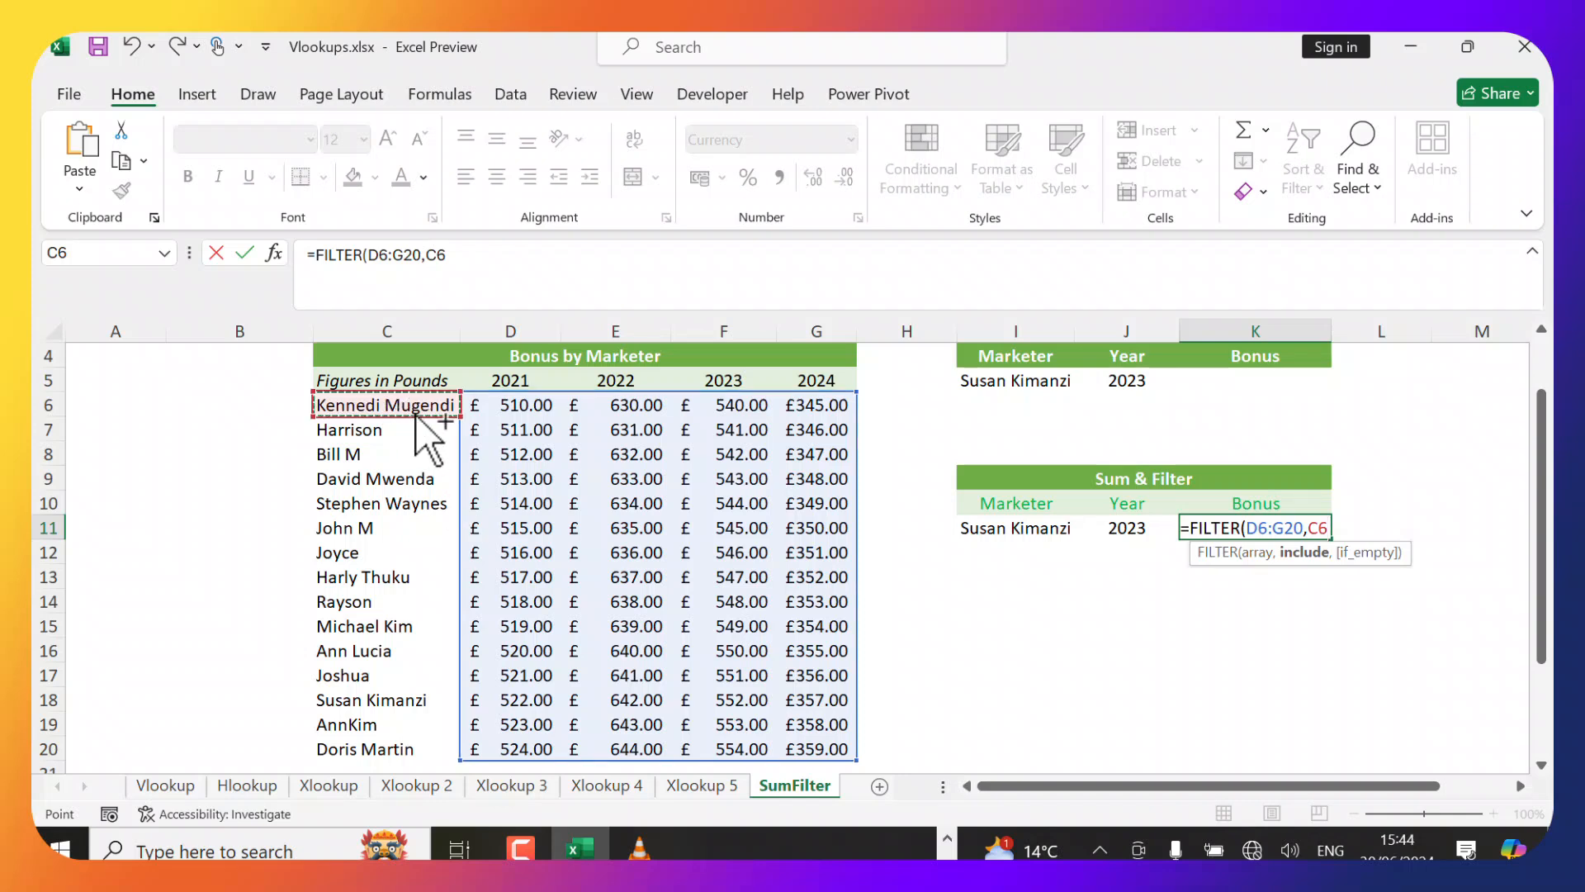
{"action": "key", "text": "ctrl+shift+Down"}
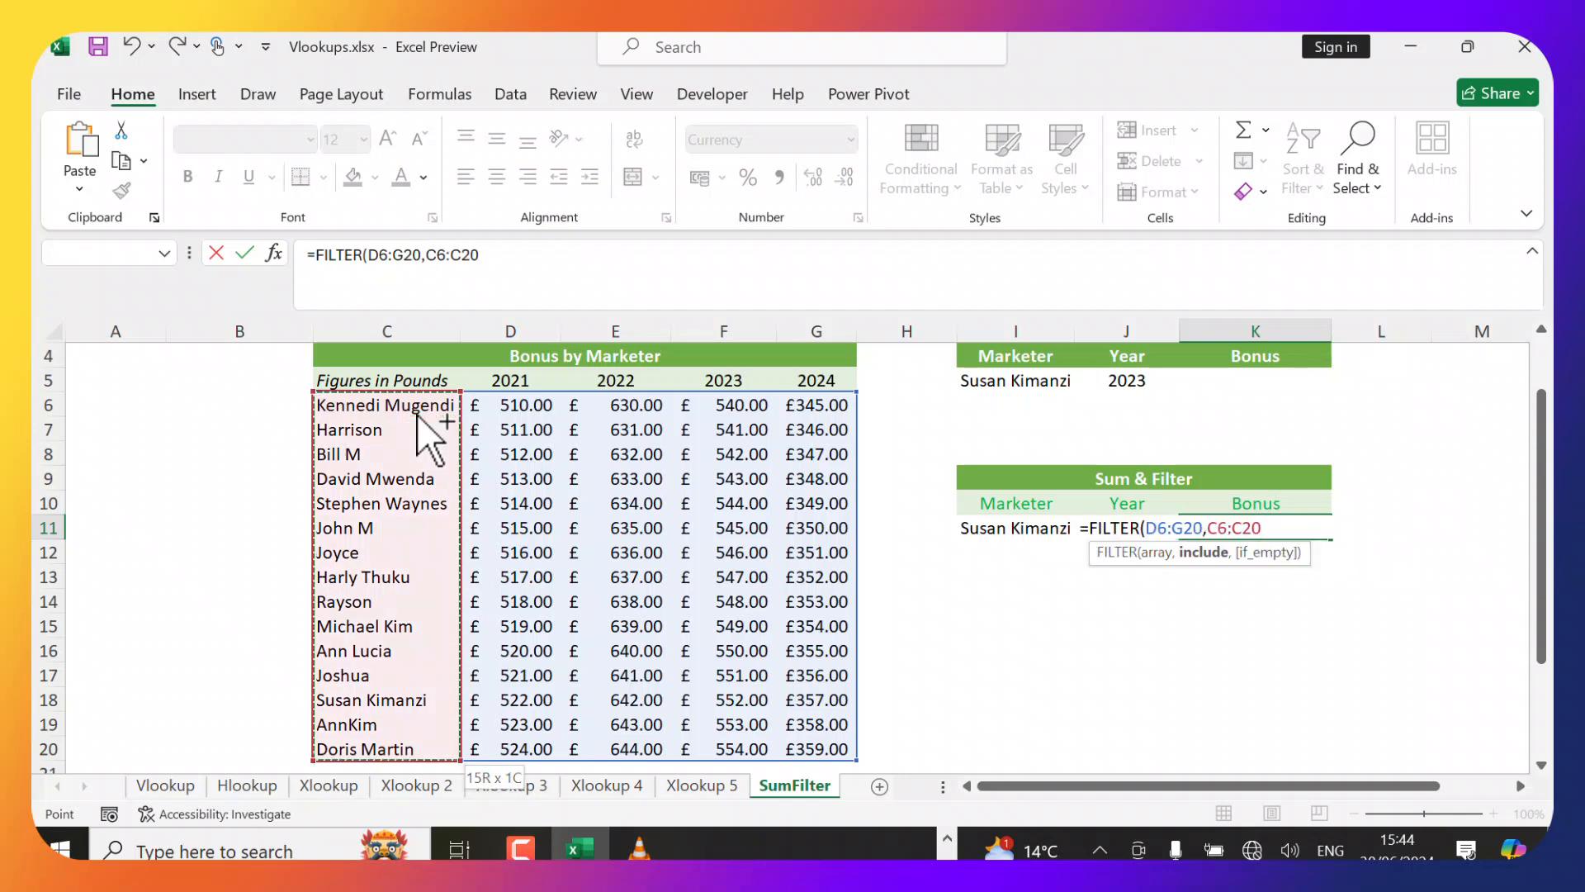
{"action": "type", "text": "="}
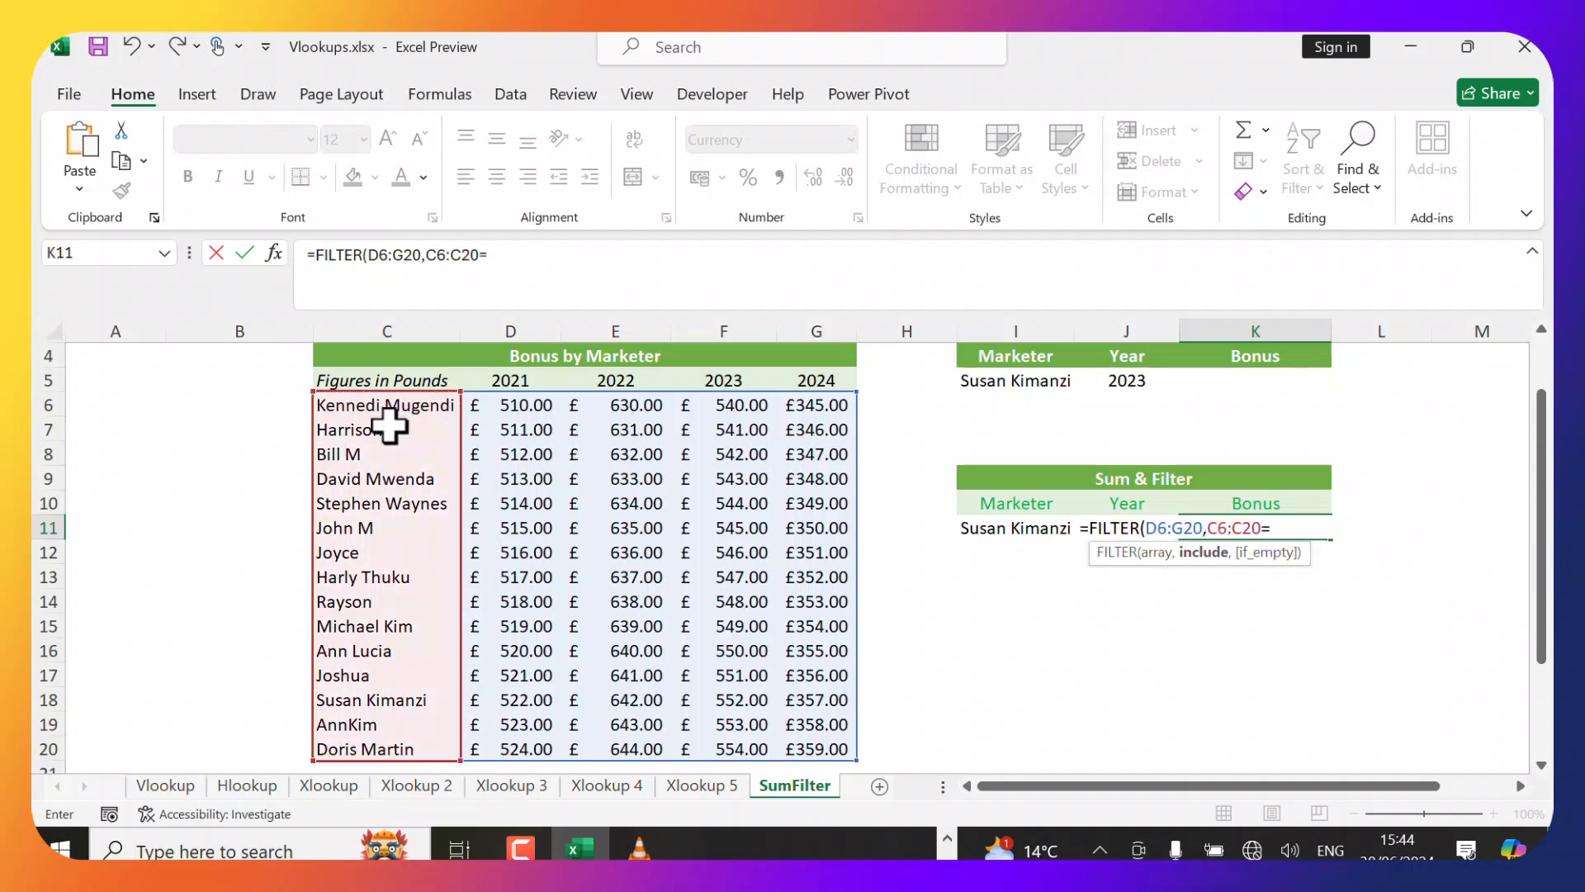
{"action": "left_click", "coordinate": [1029, 535]}
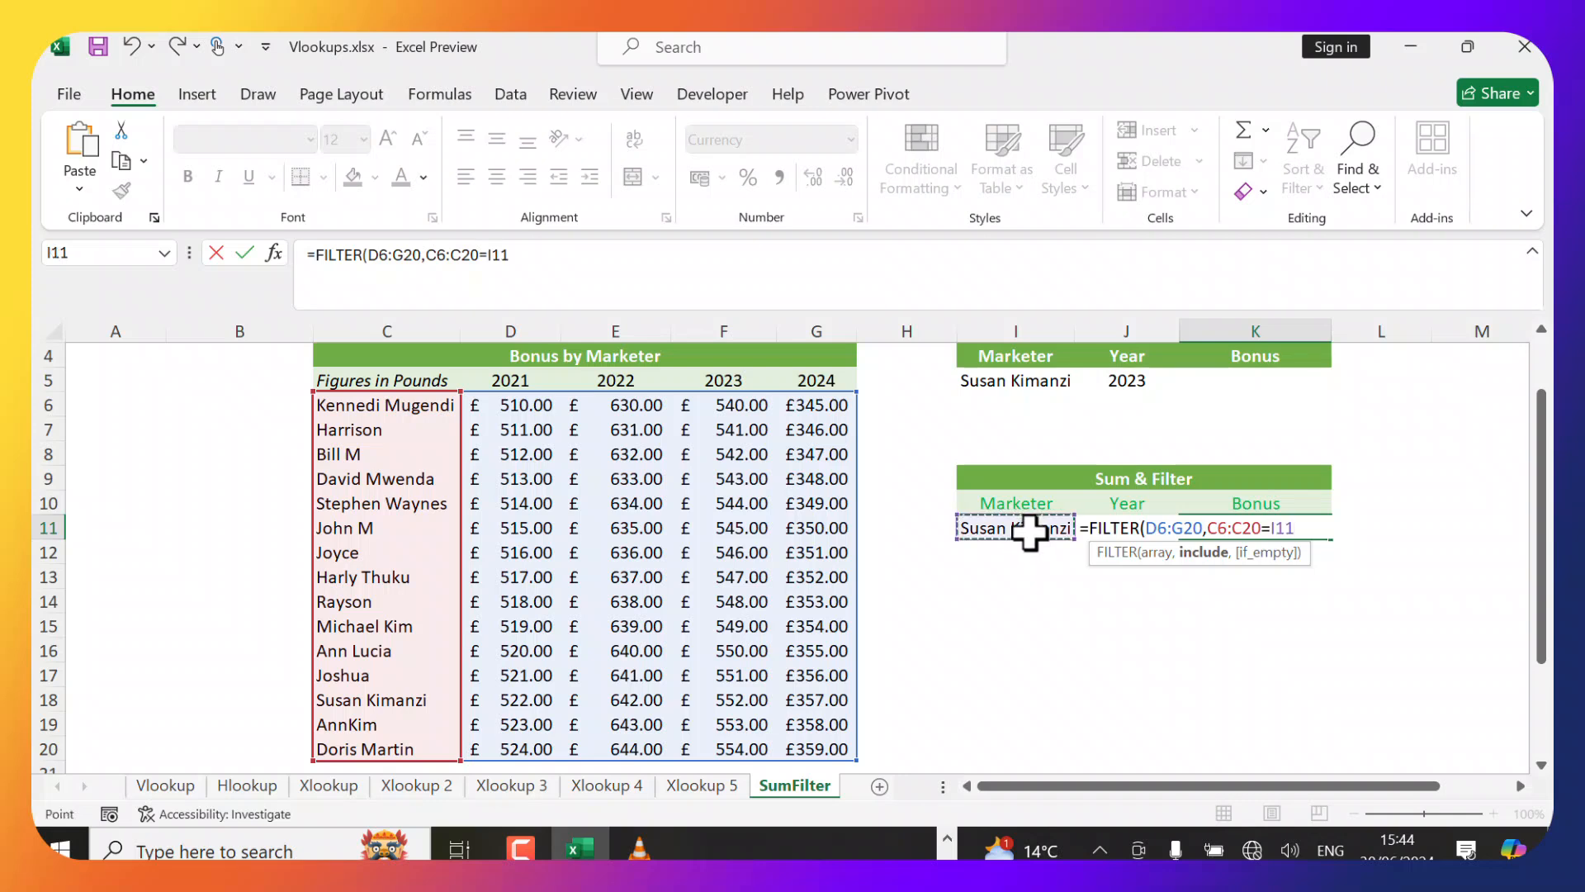
{"action": "type", "text": ")"}
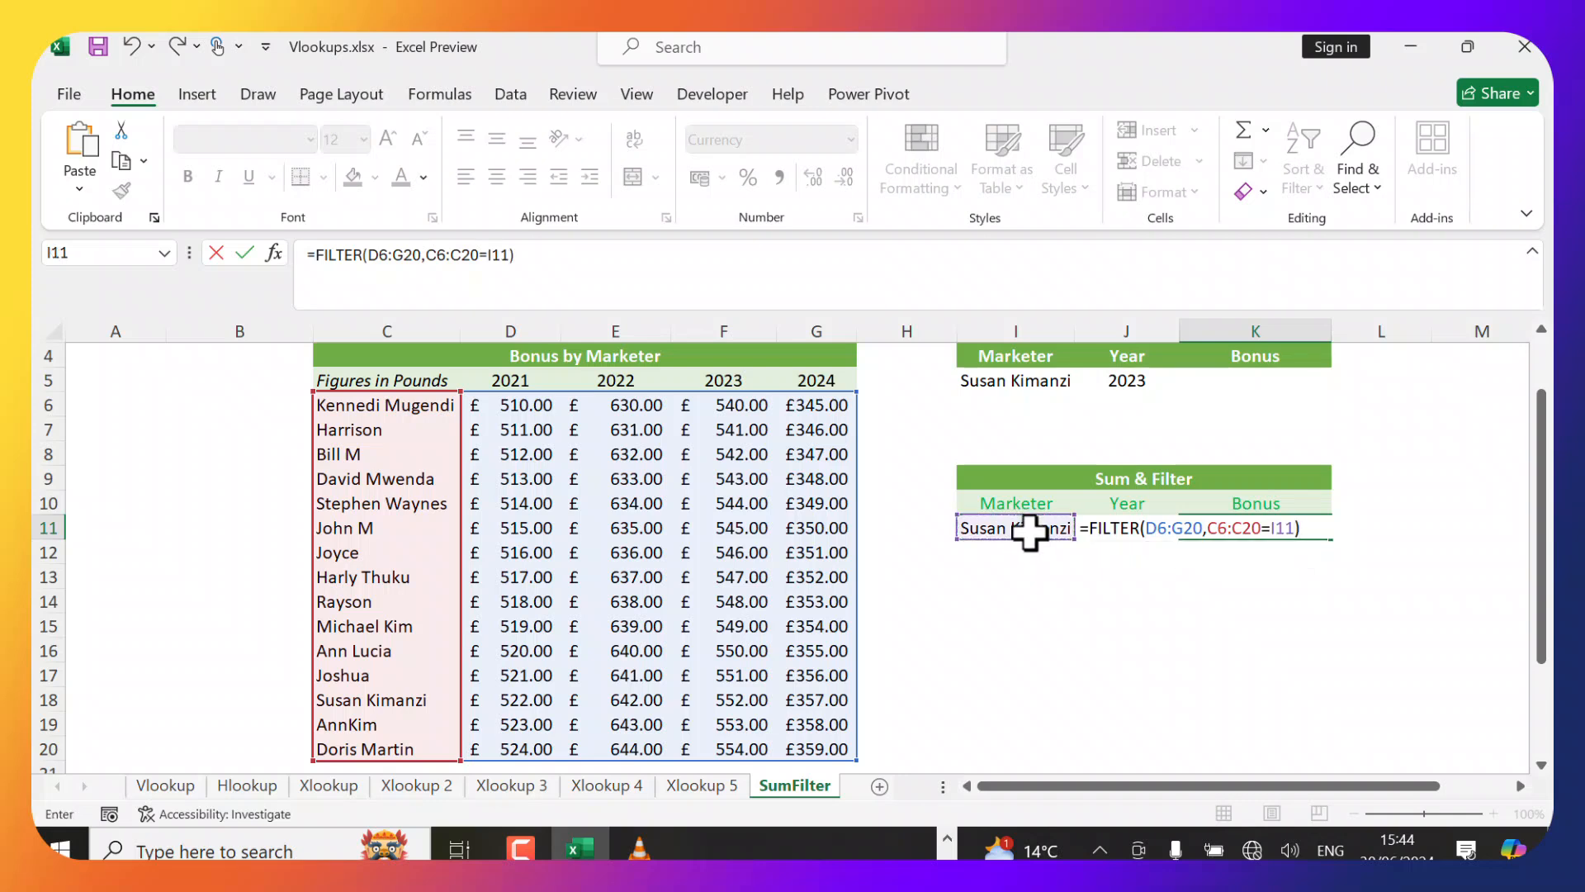
{"action": "key", "text": "Return"}
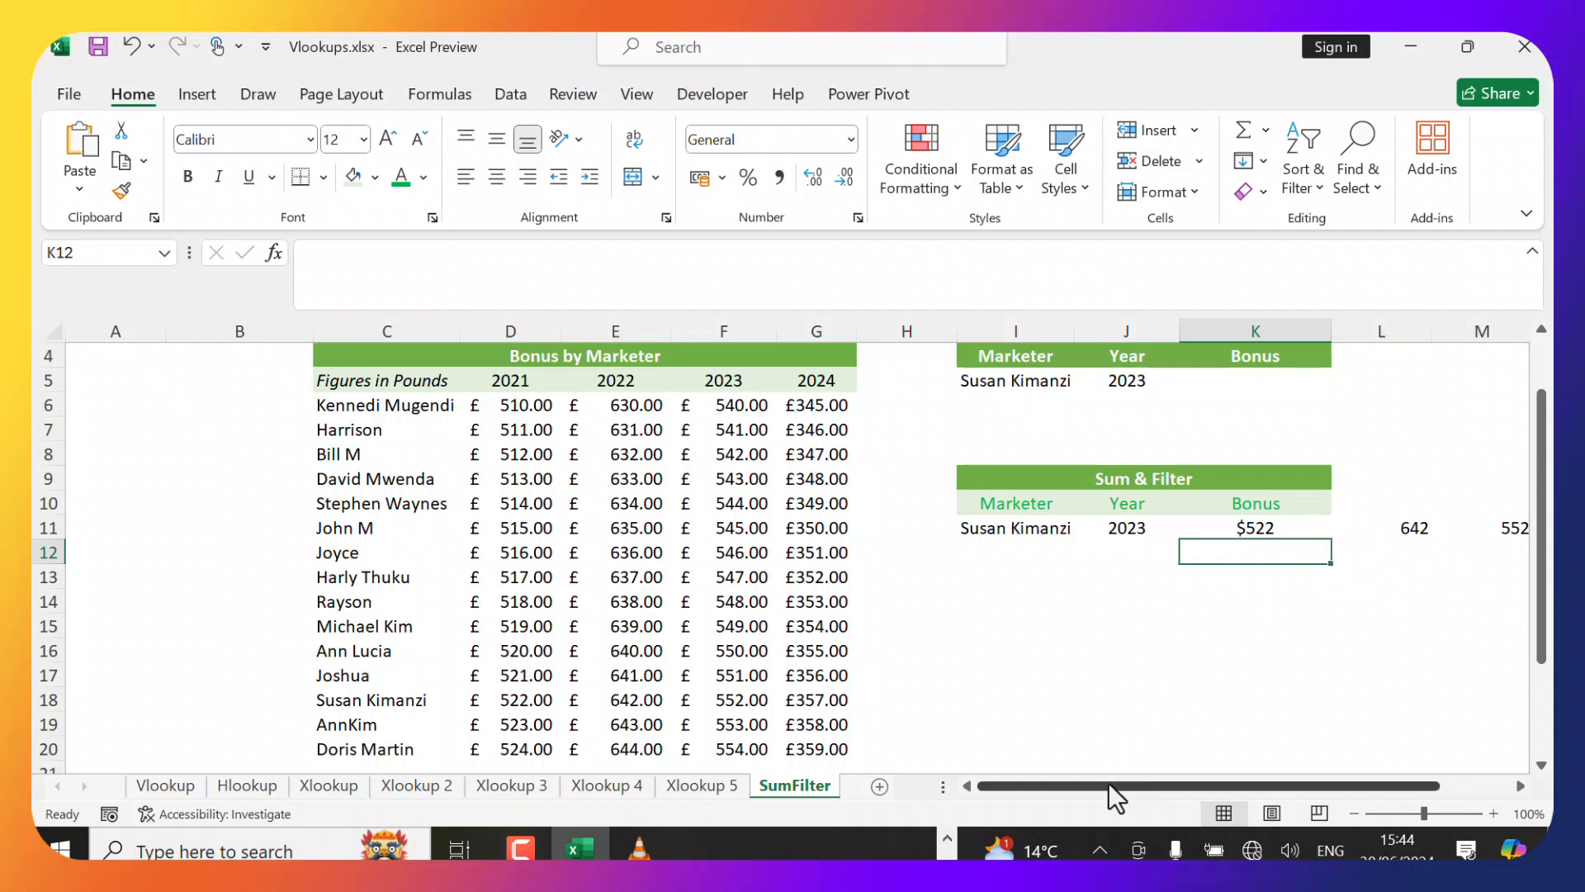
Examine the marketer names, bonus values and the K11 cell on the SumFilter sheet.
{"action": "left_click_drag", "start_coordinate": [1110, 785], "coordinate": [1181, 785]}
{"action": "left_click", "coordinate": [1065, 522]}
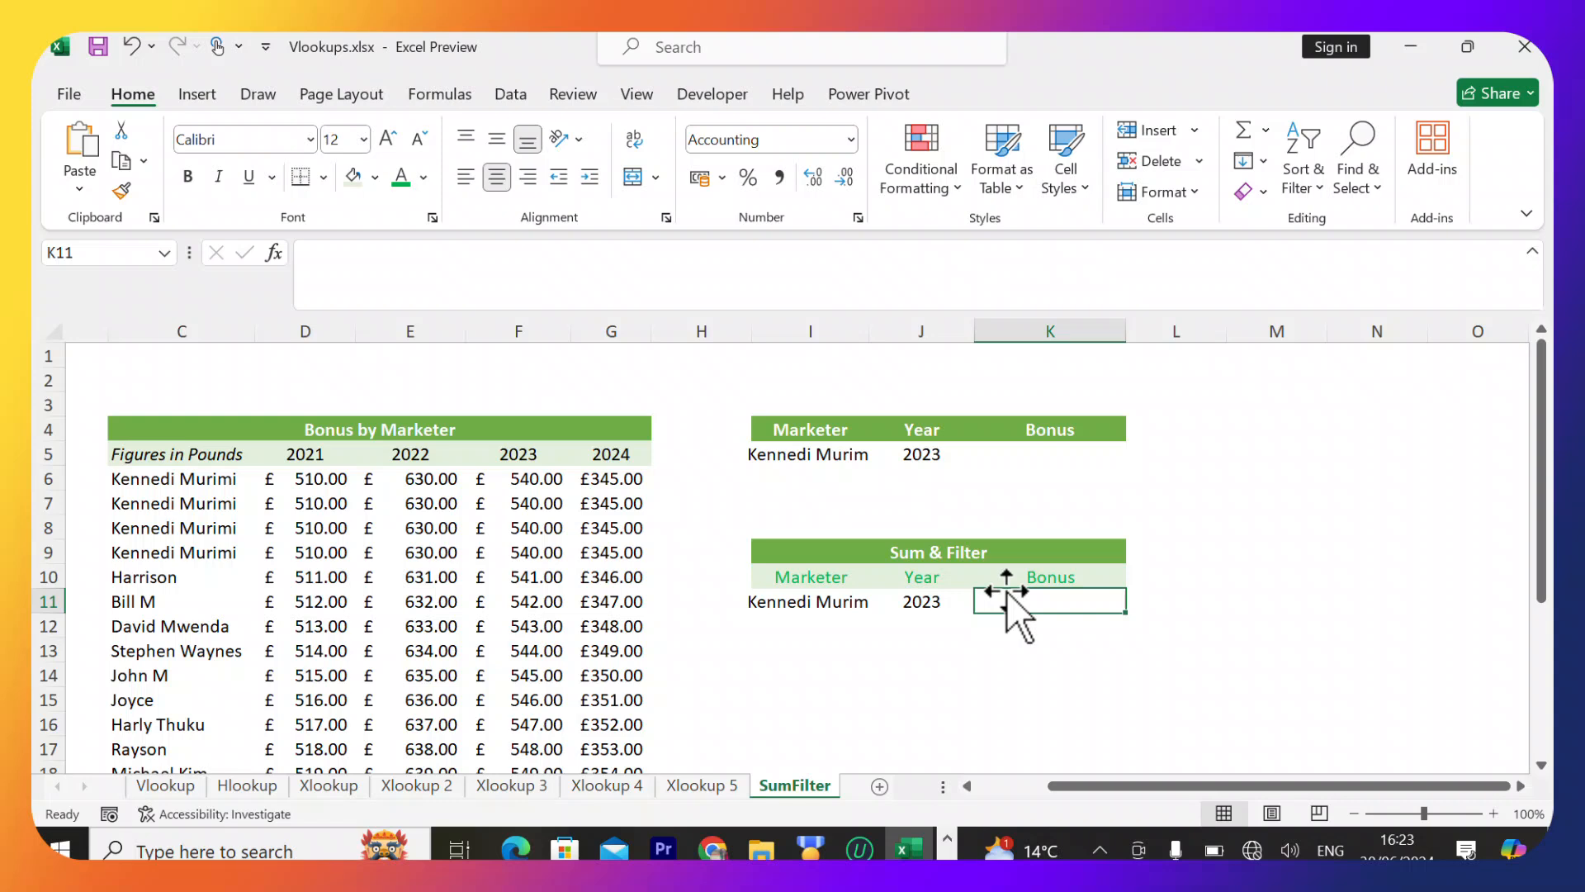
{"action": "left_click", "coordinate": [170, 484]}
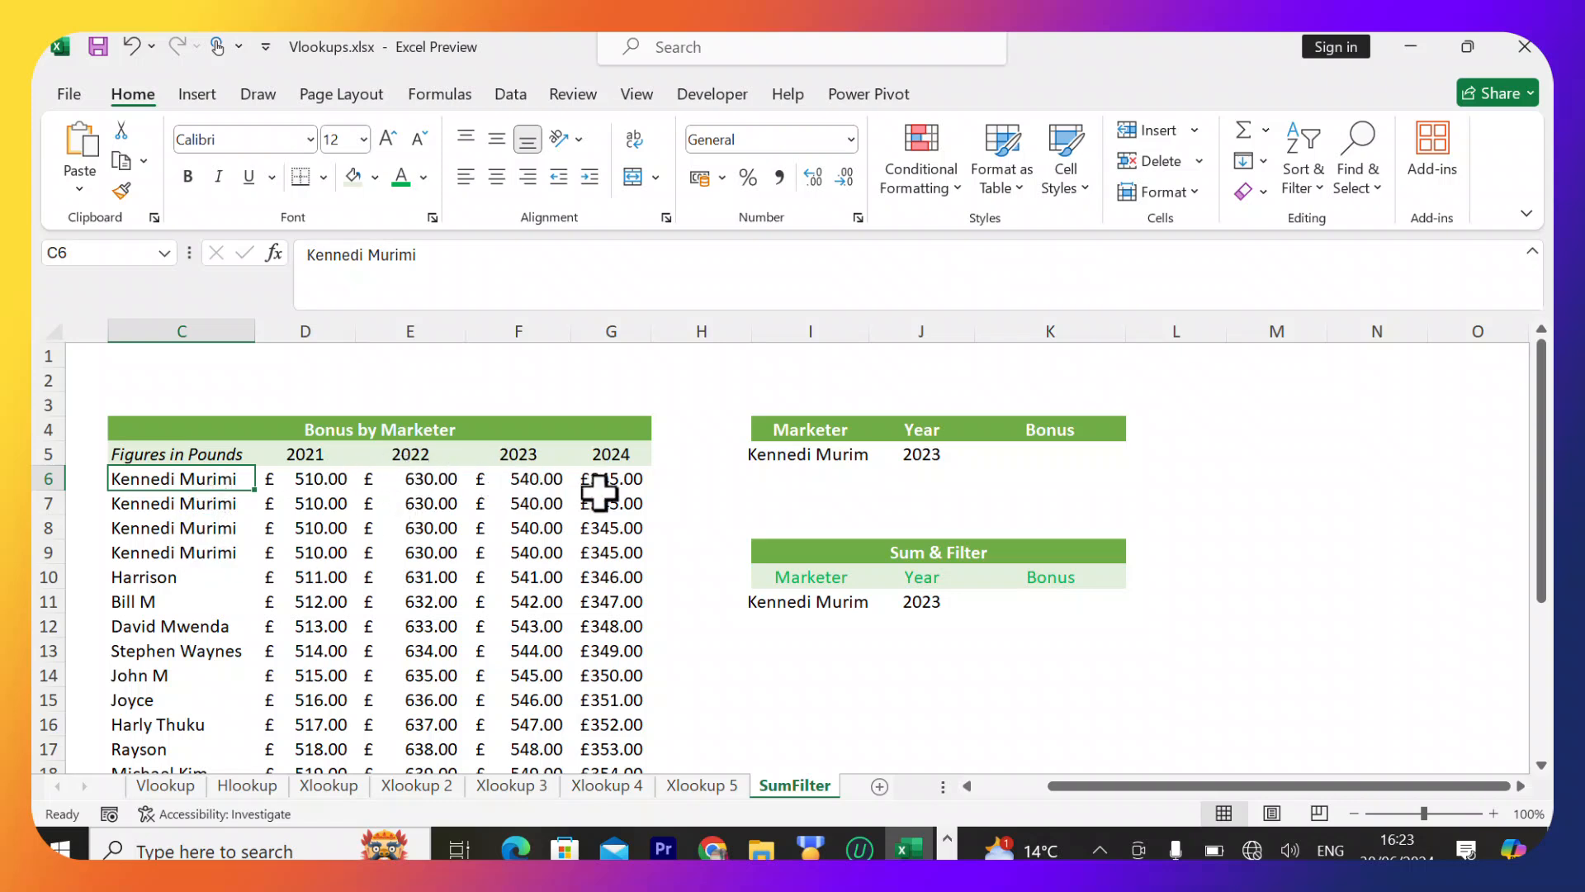
{"action": "left_click", "coordinate": [1050, 601]}
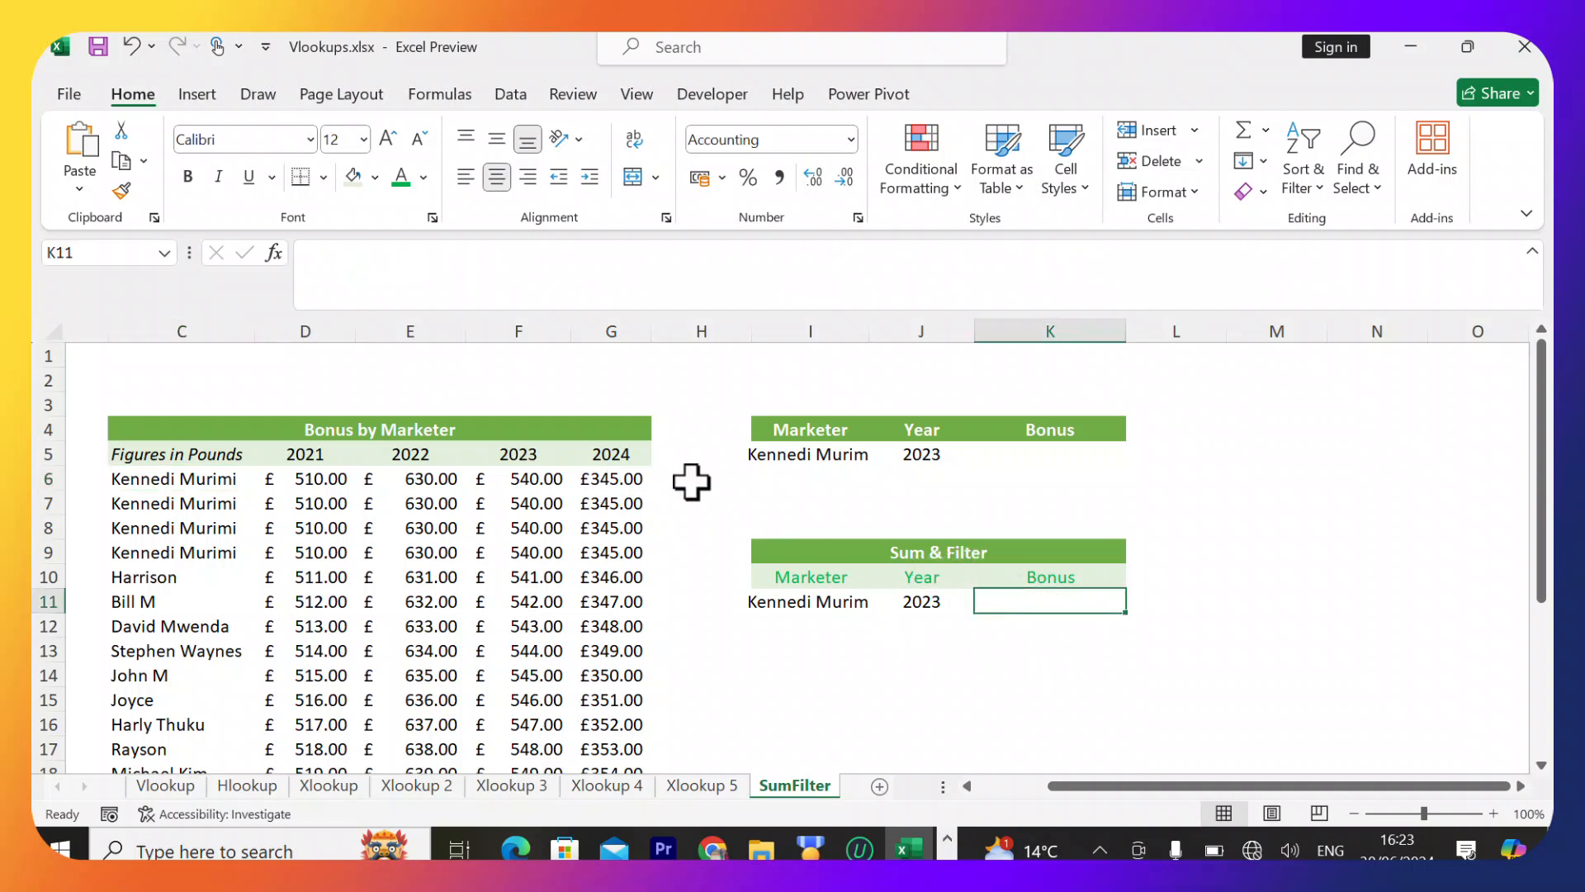
{"action": "left_click", "coordinate": [340, 479]}
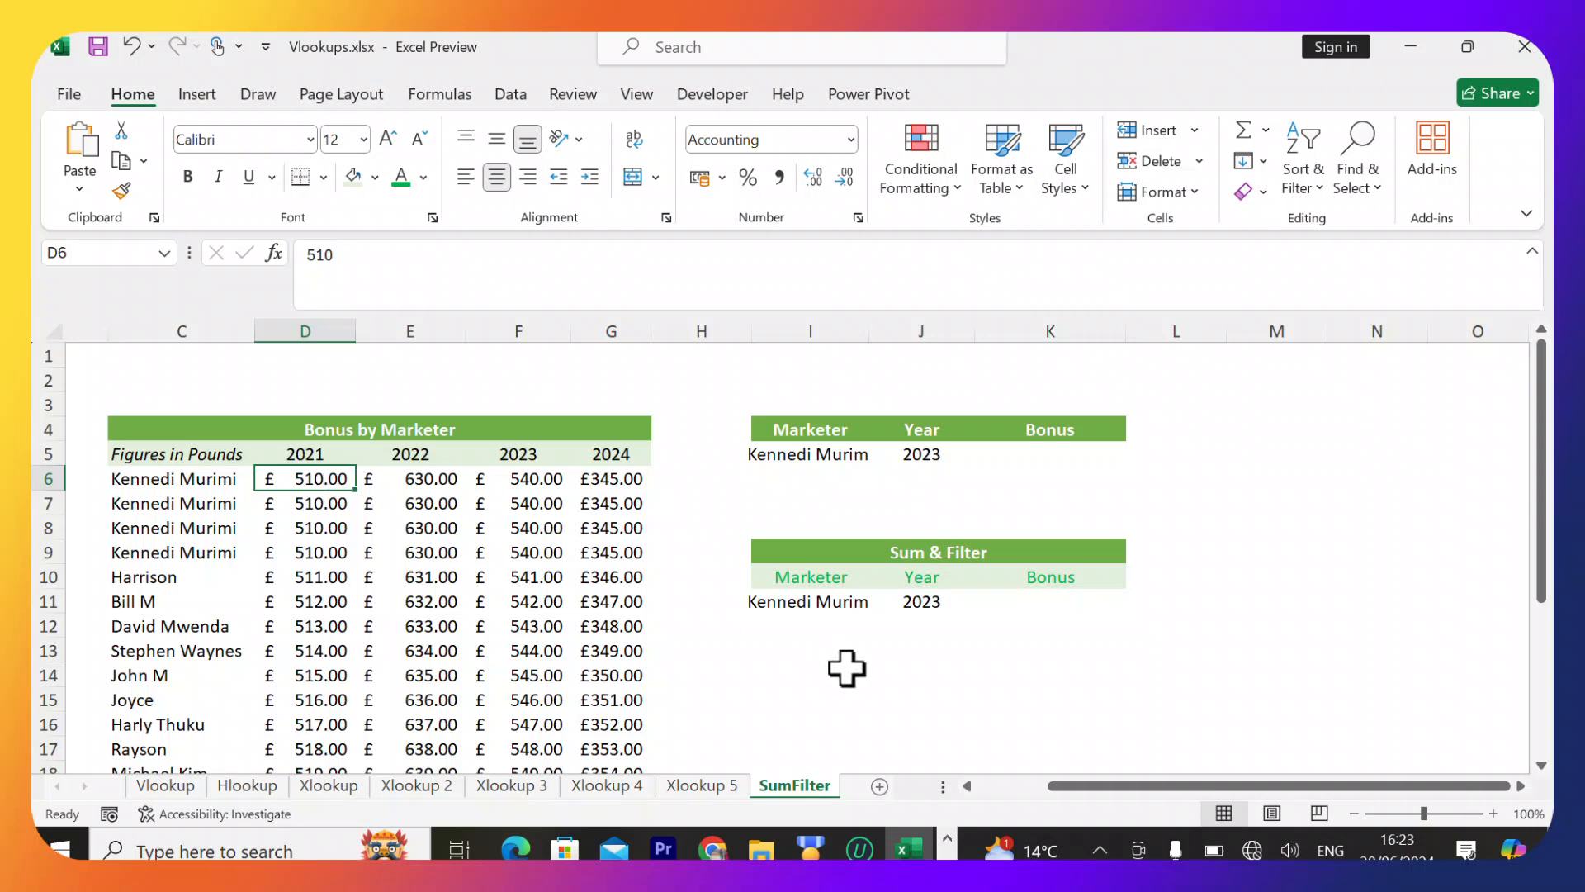
{"action": "left_click", "coordinate": [995, 600]}
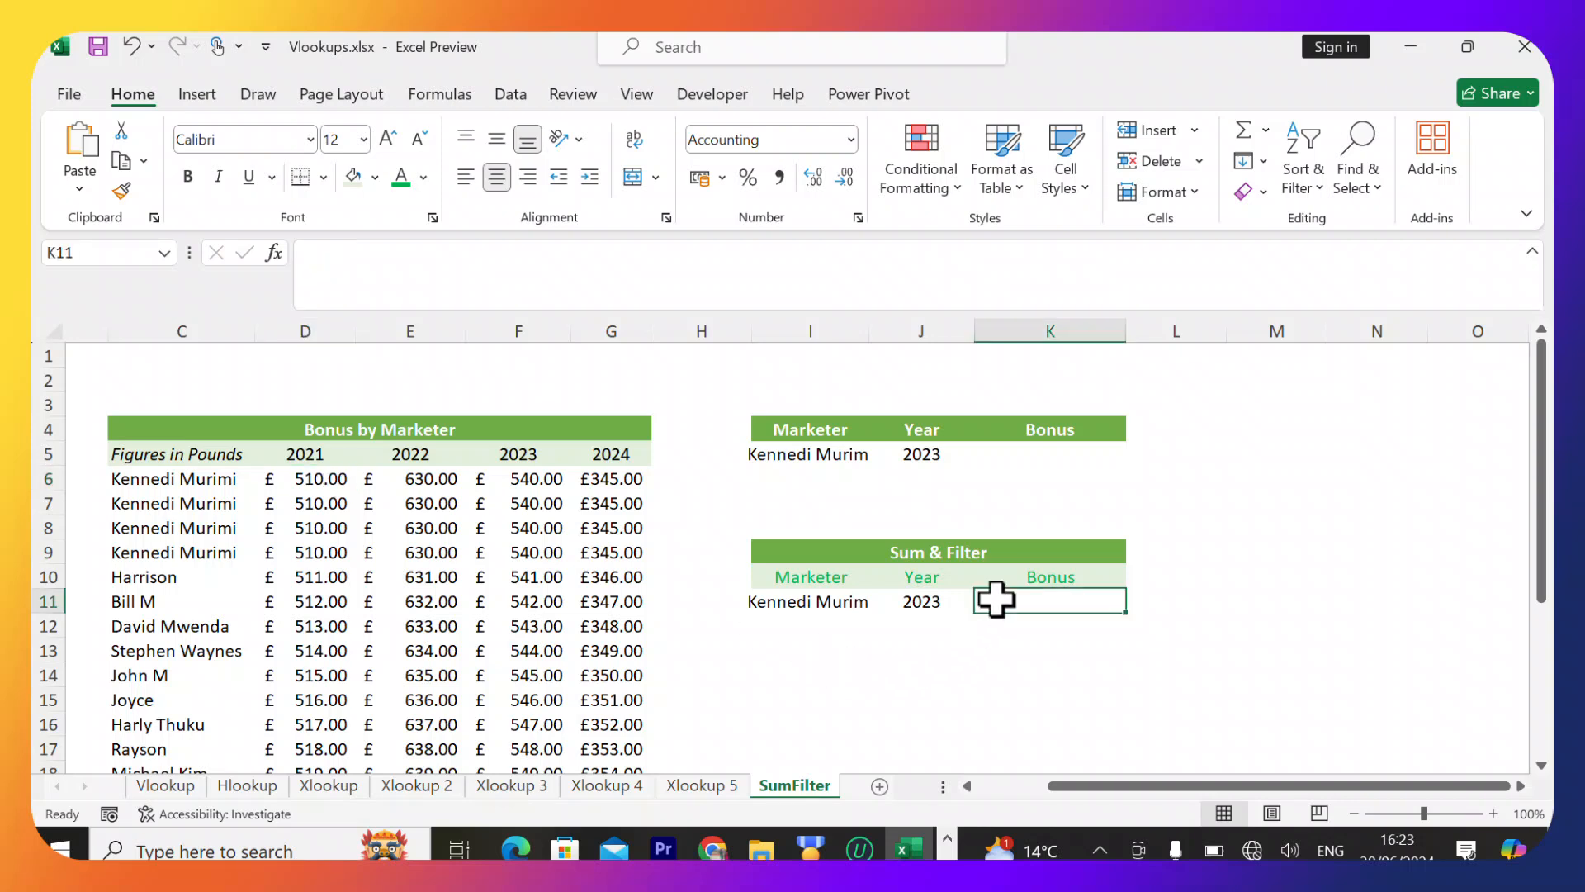
Start a FILTER formula in K11 using D6:G26 as the array.
{"action": "type", "text": "="}
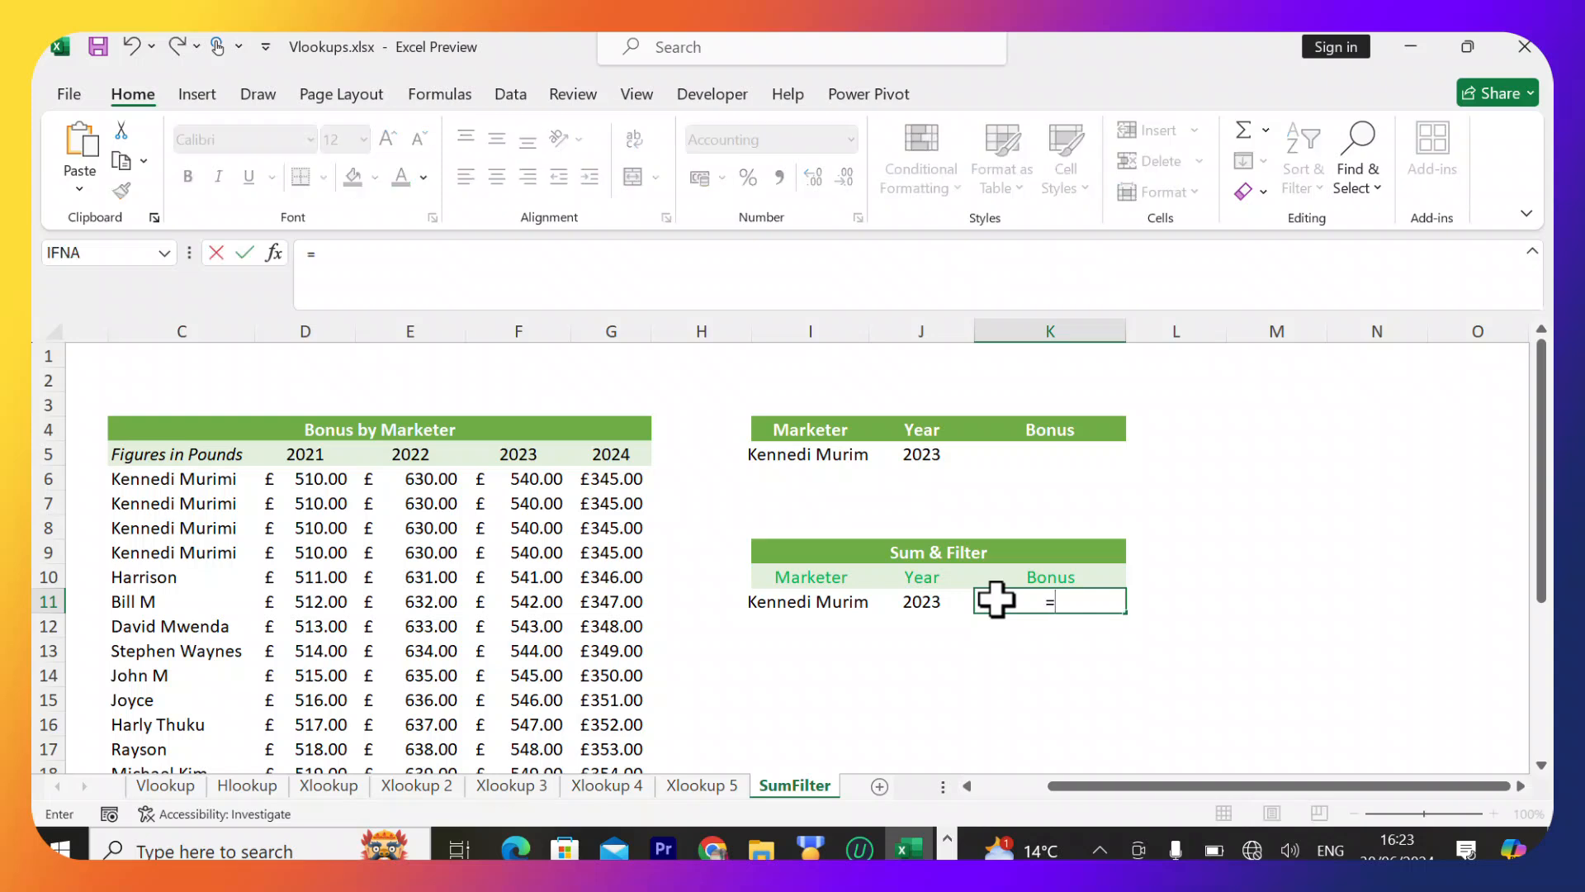
{"action": "type", "text": "filter"}
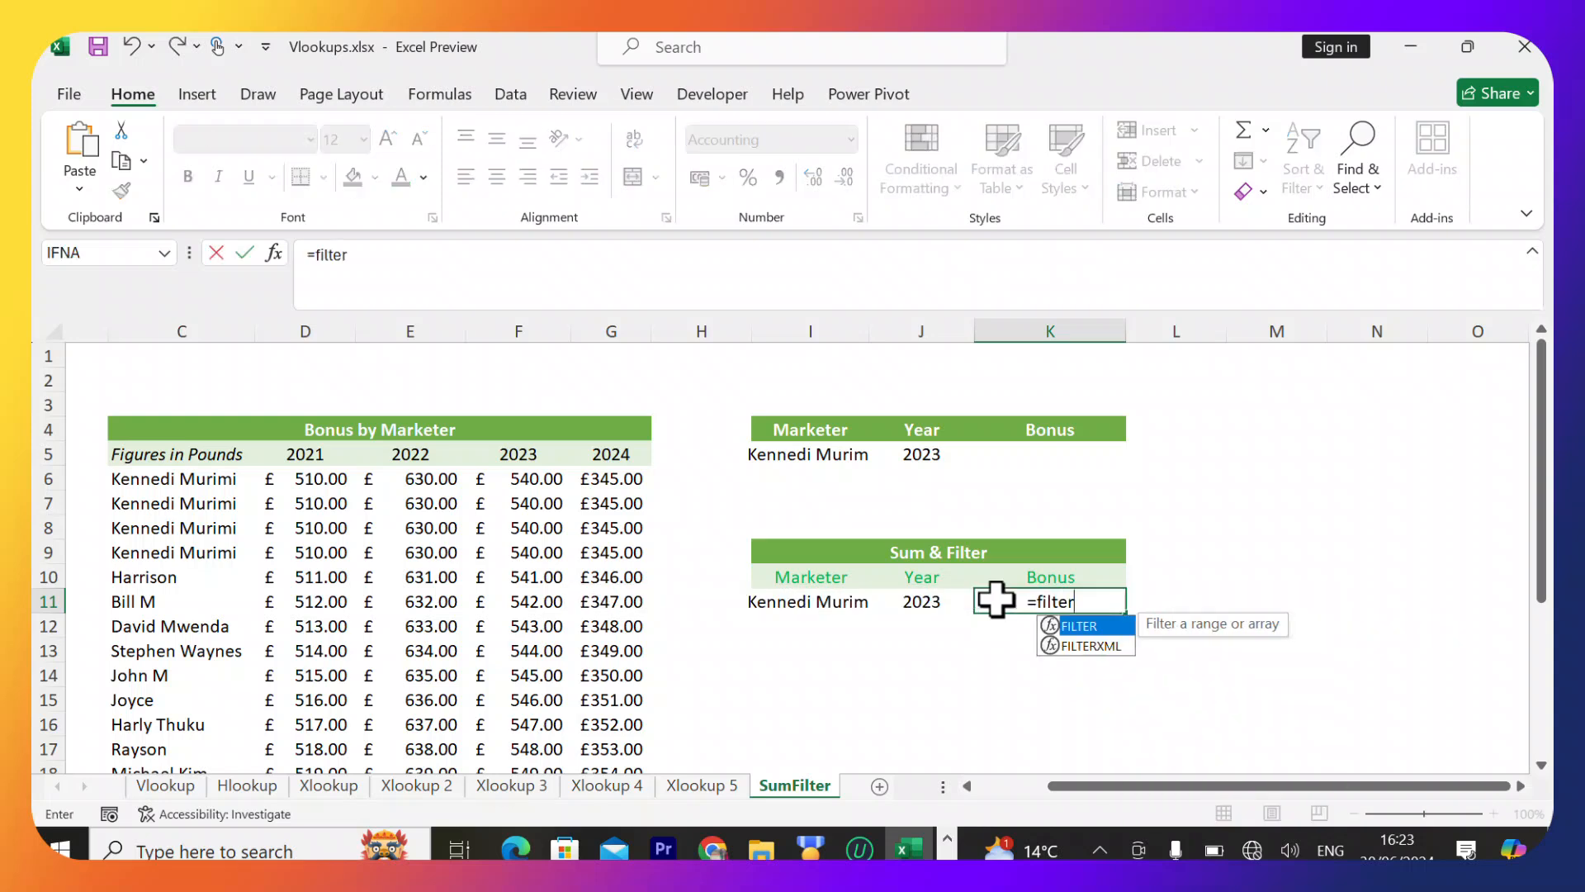
{"action": "key", "text": "Tab"}
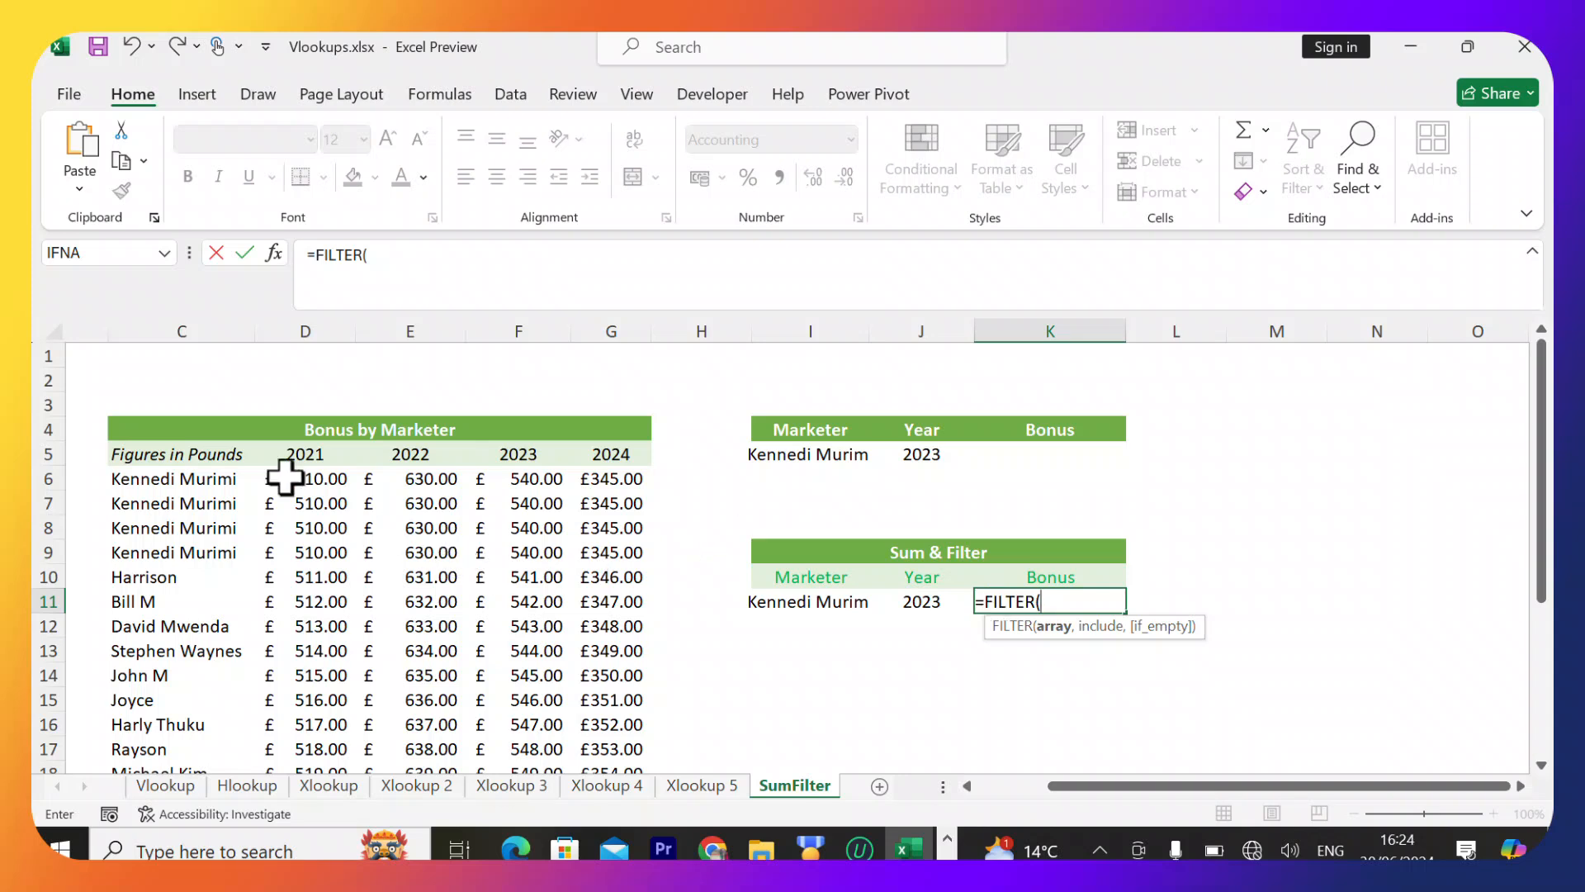
{"action": "left_click_drag", "start_coordinate": [289, 481], "coordinate": [673, 611]}
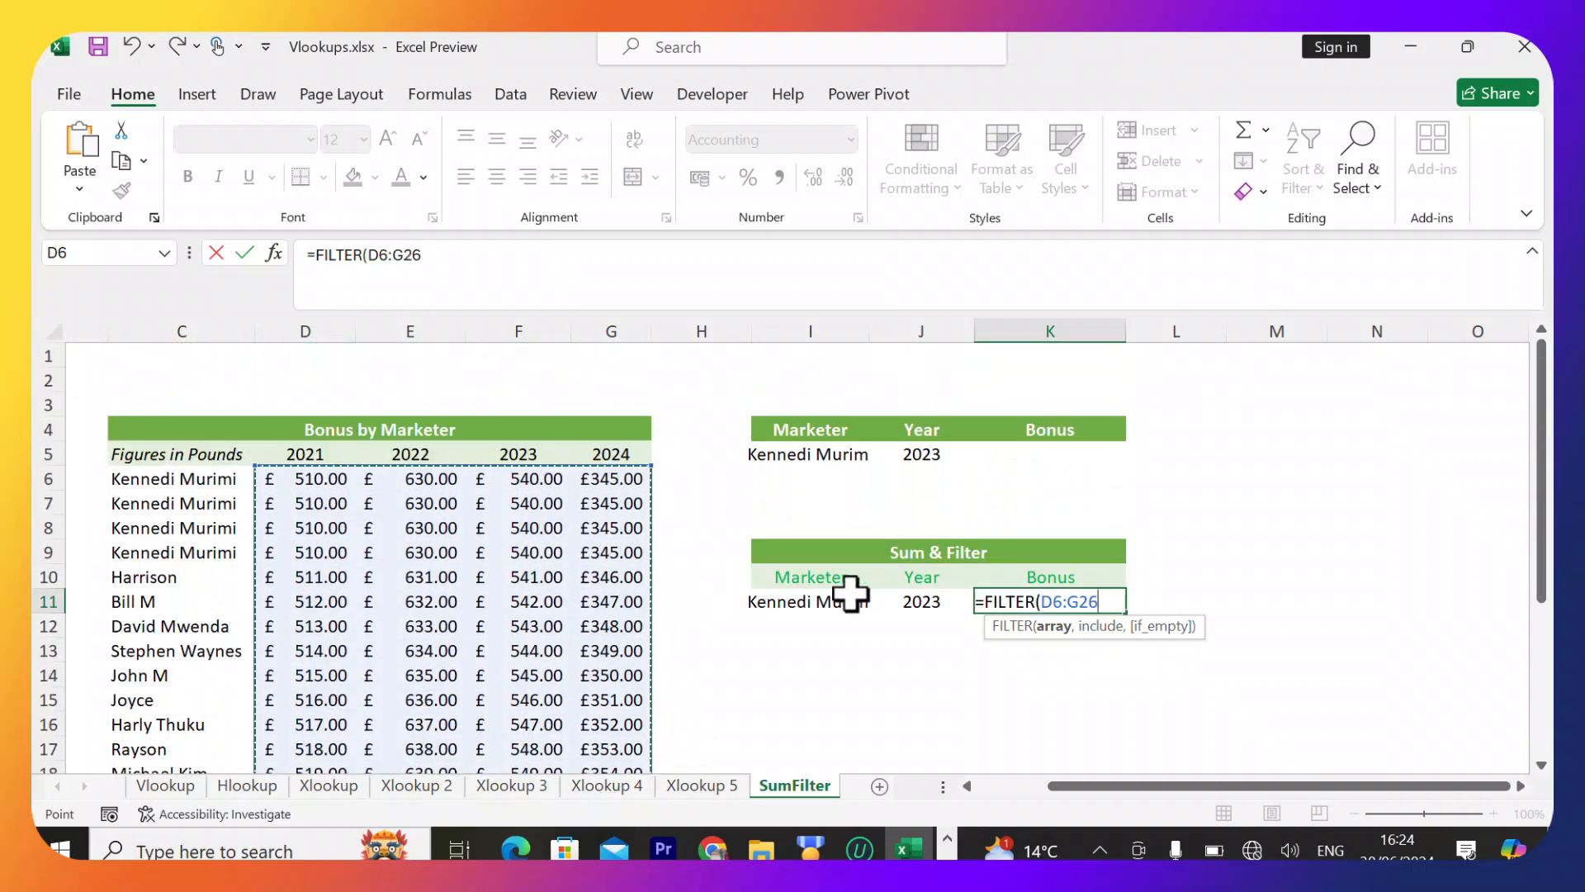
Complete the formula as =FILTER(D6:G26,C6:C26=I11) and enter it.
{"action": "type", "text": ","}
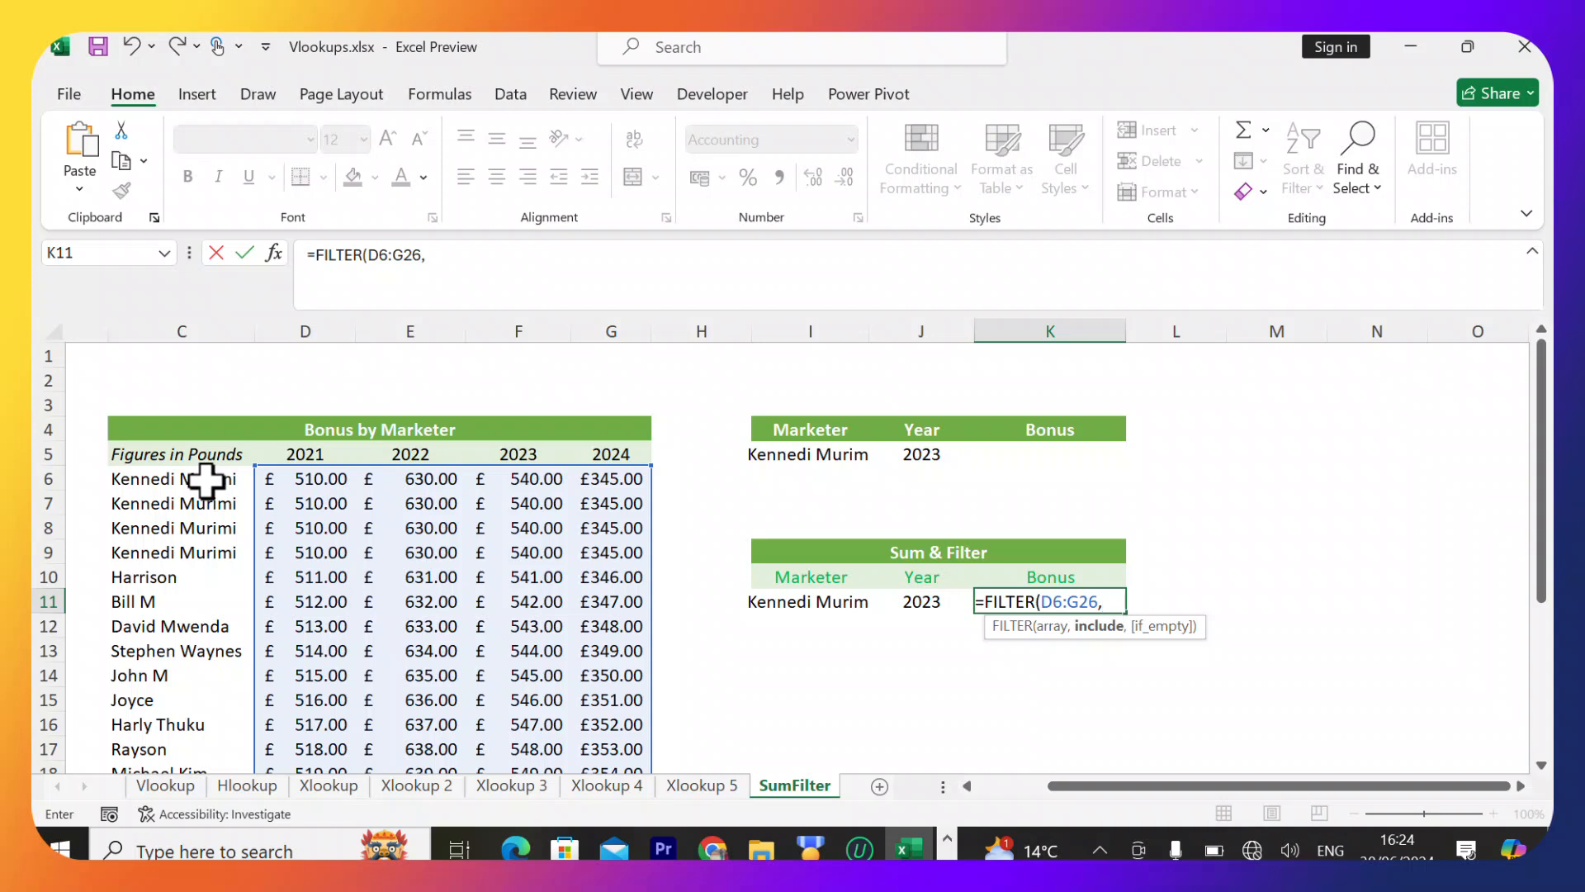
{"action": "left_click_drag", "start_coordinate": [205, 479], "coordinate": [232, 700]}
{"action": "scroll", "coordinate": [672, 537], "scroll_direction": "up", "scroll_amount": 4}
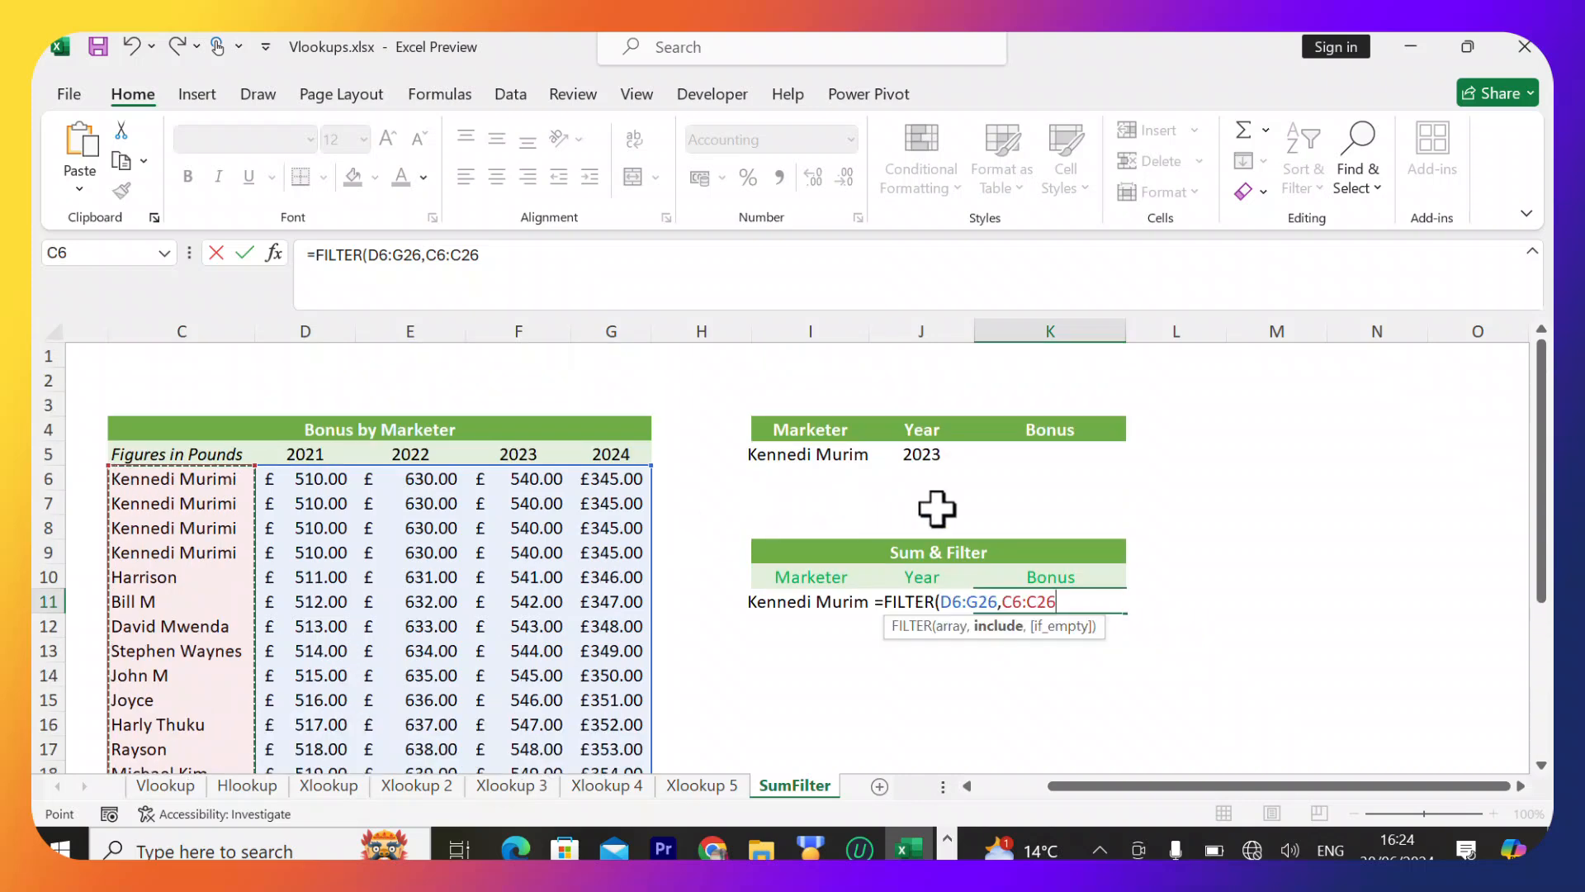
{"action": "type", "text": "="}
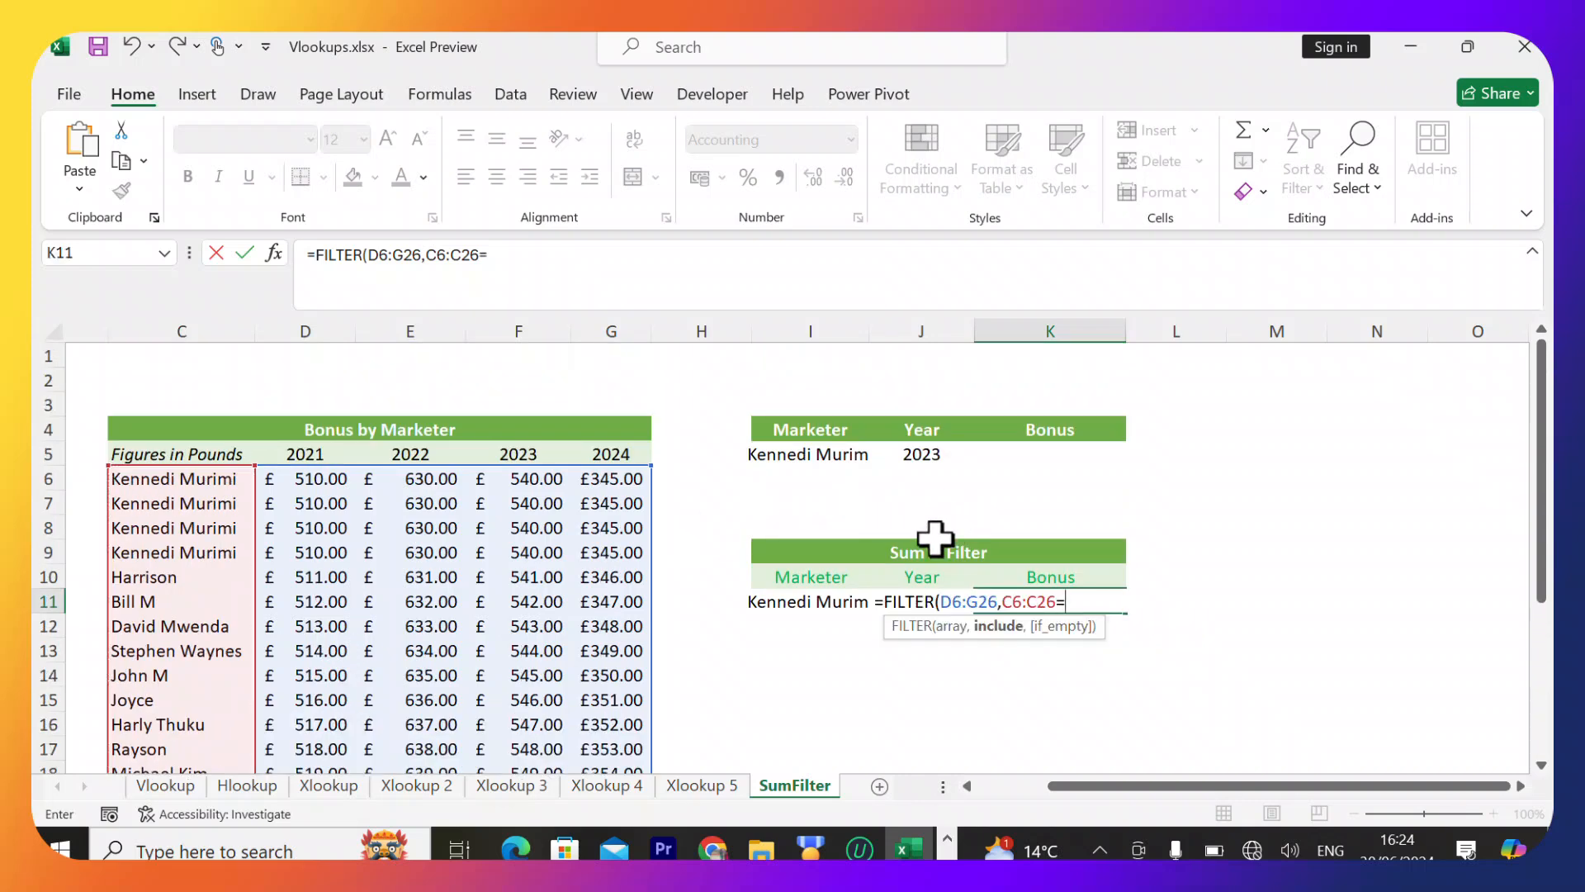
{"action": "left_click", "coordinate": [801, 602]}
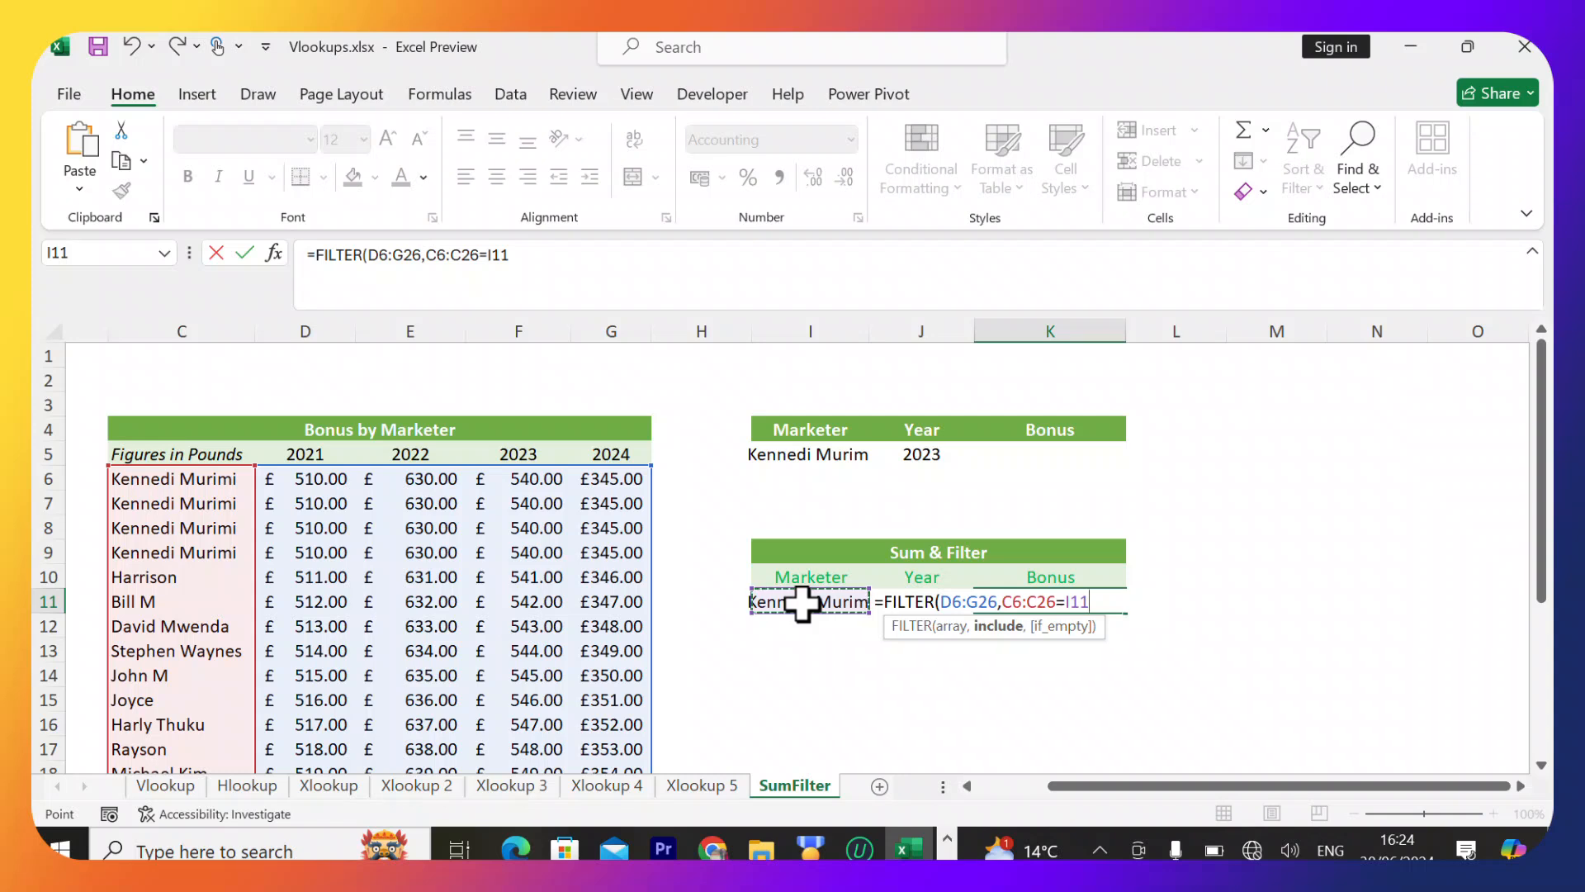
{"action": "type", "text": ")"}
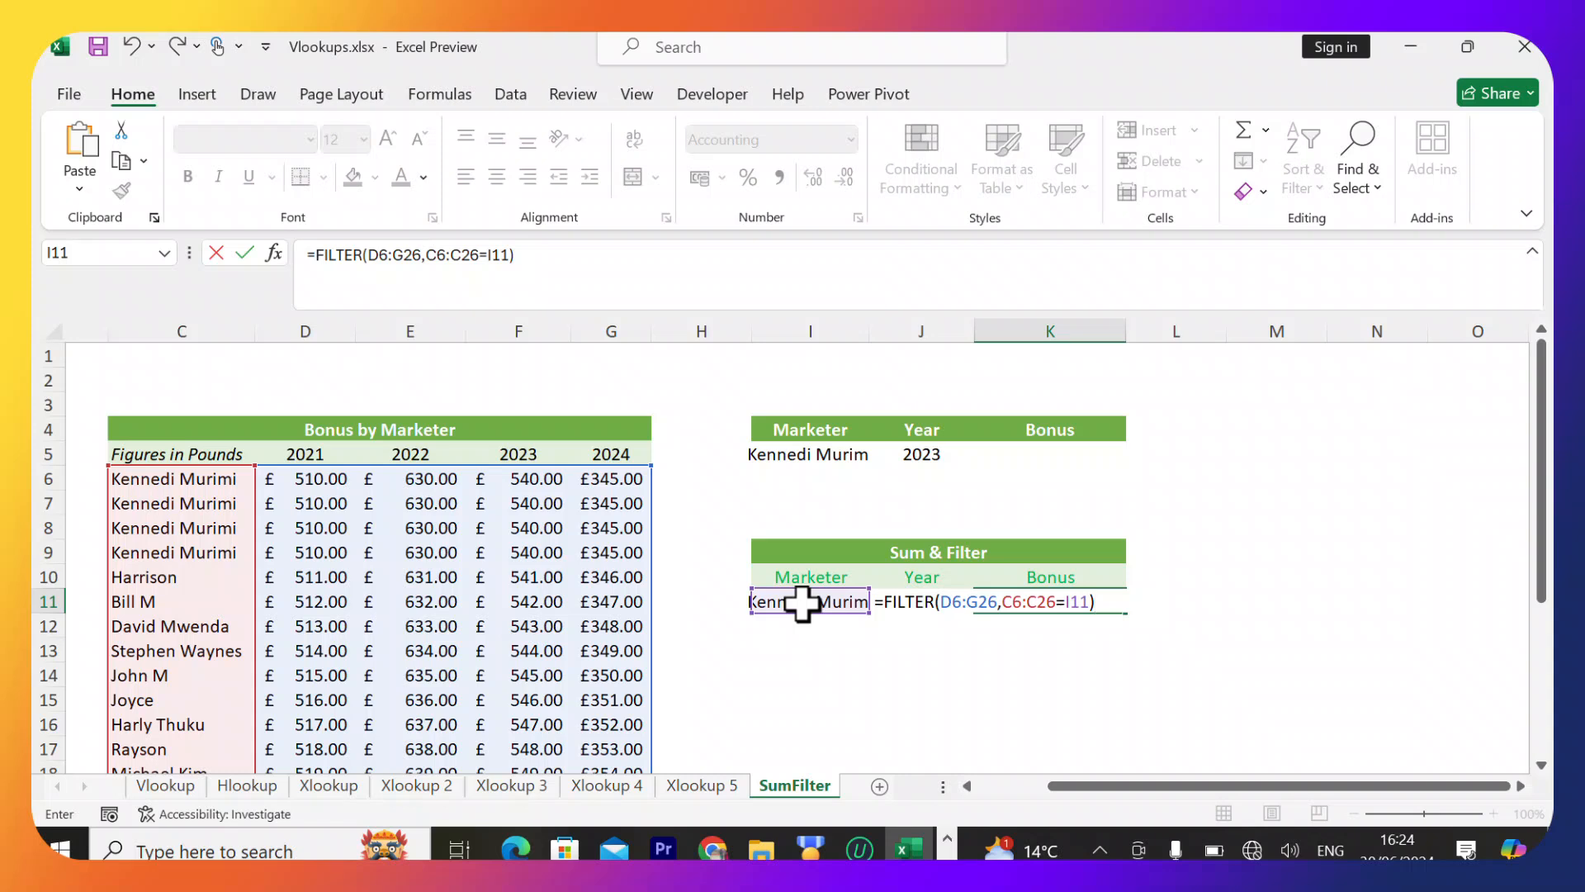
{"action": "key", "text": "Return"}
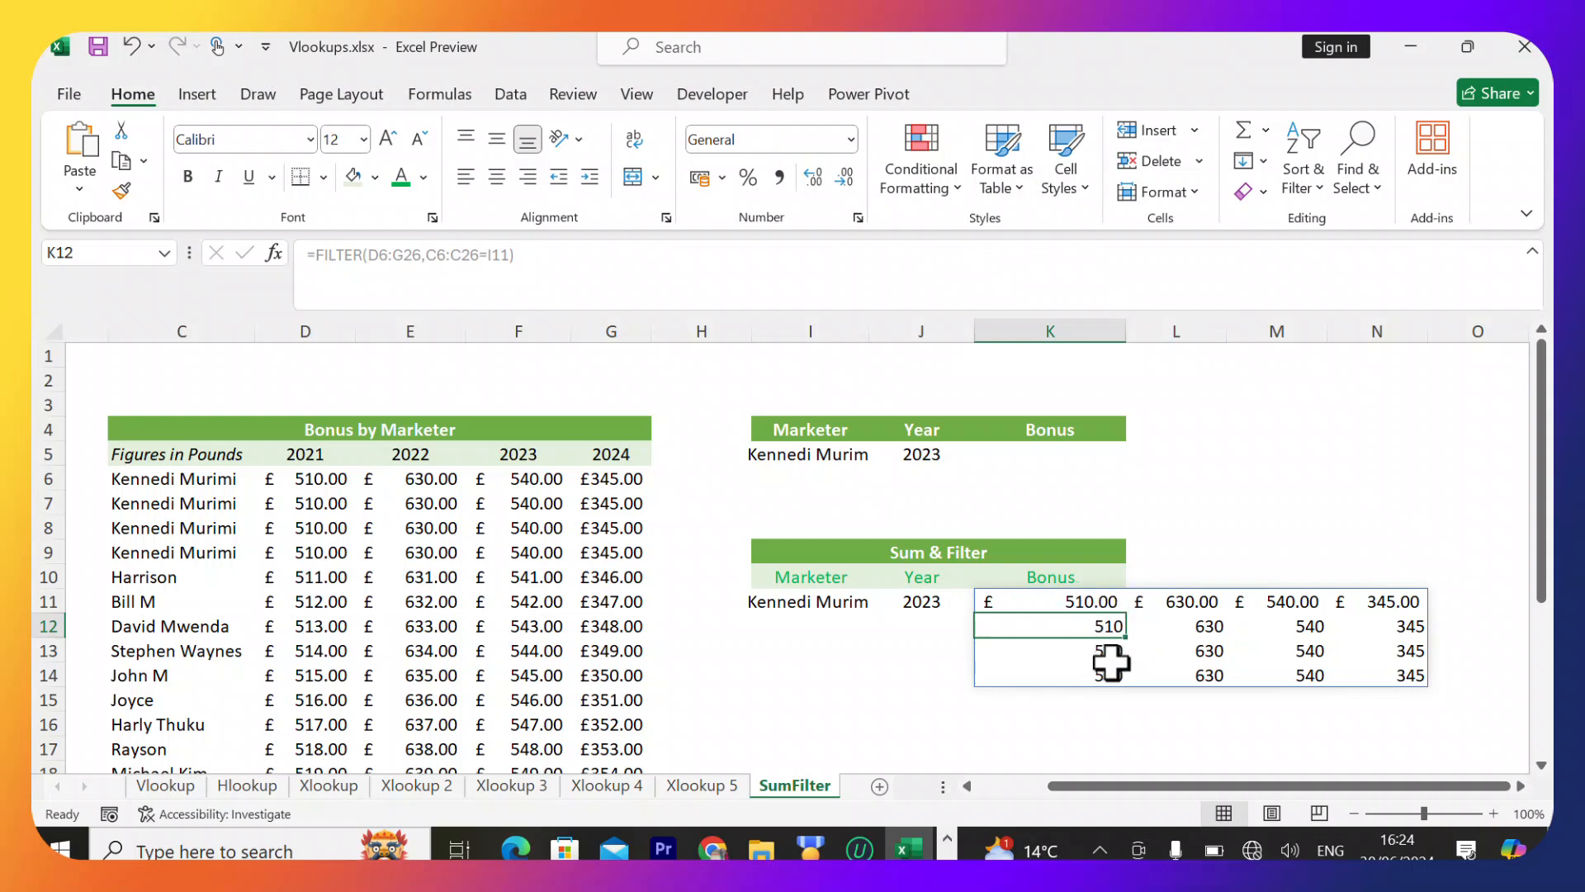
Change the 2021 bonuses in D7, D8 and D9 to 513, 516 and 517.
{"action": "double_click", "coordinate": [320, 504]}
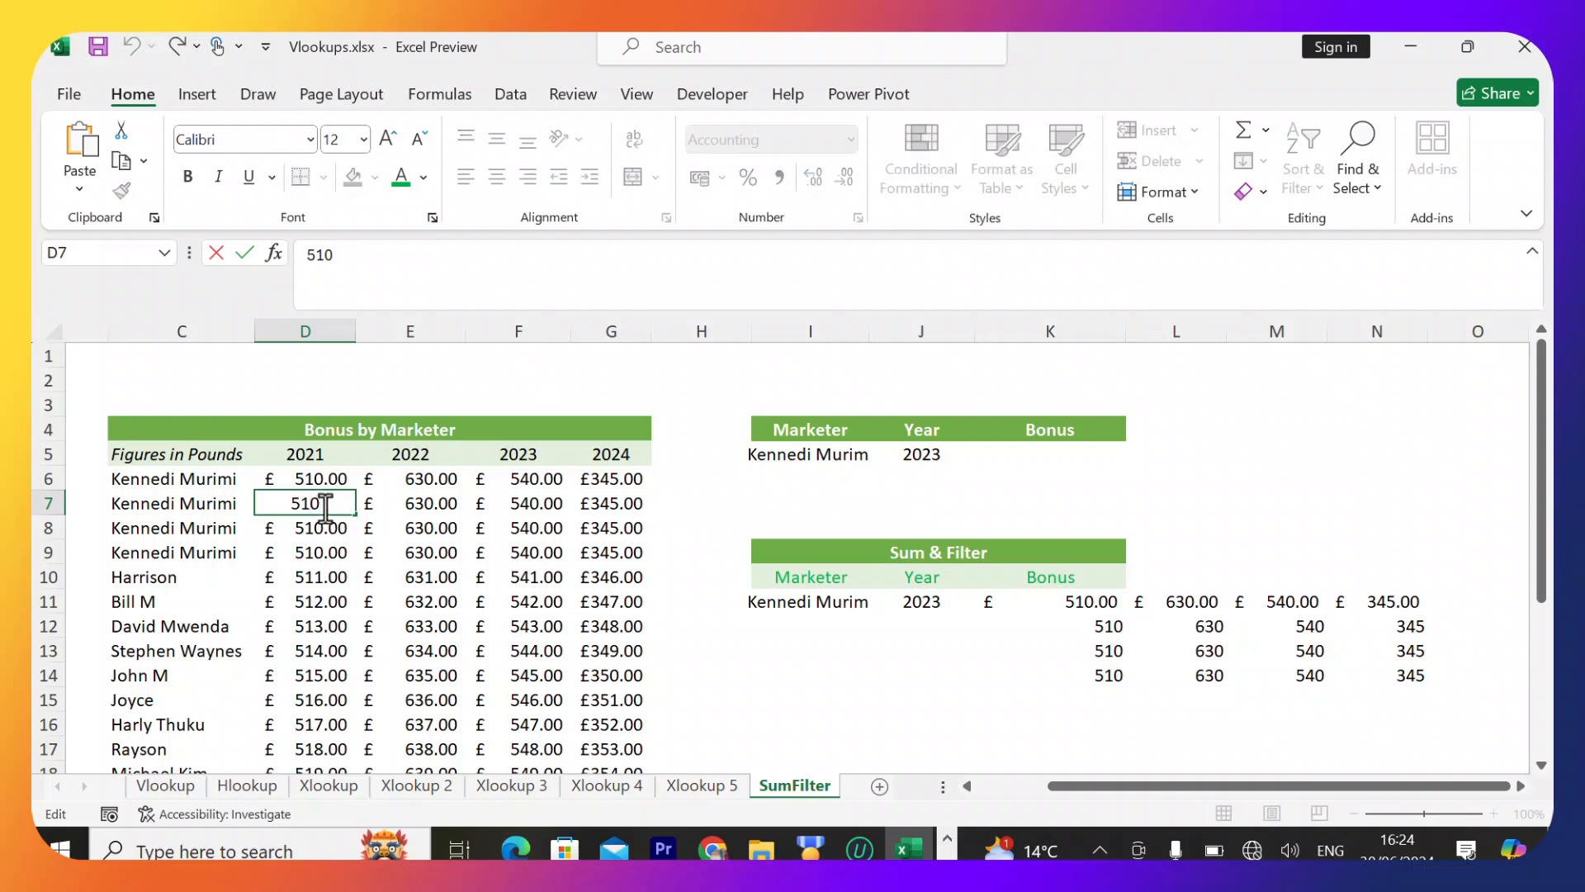
{"action": "key", "text": "BackSpace"}
{"action": "type", "text": "3"}
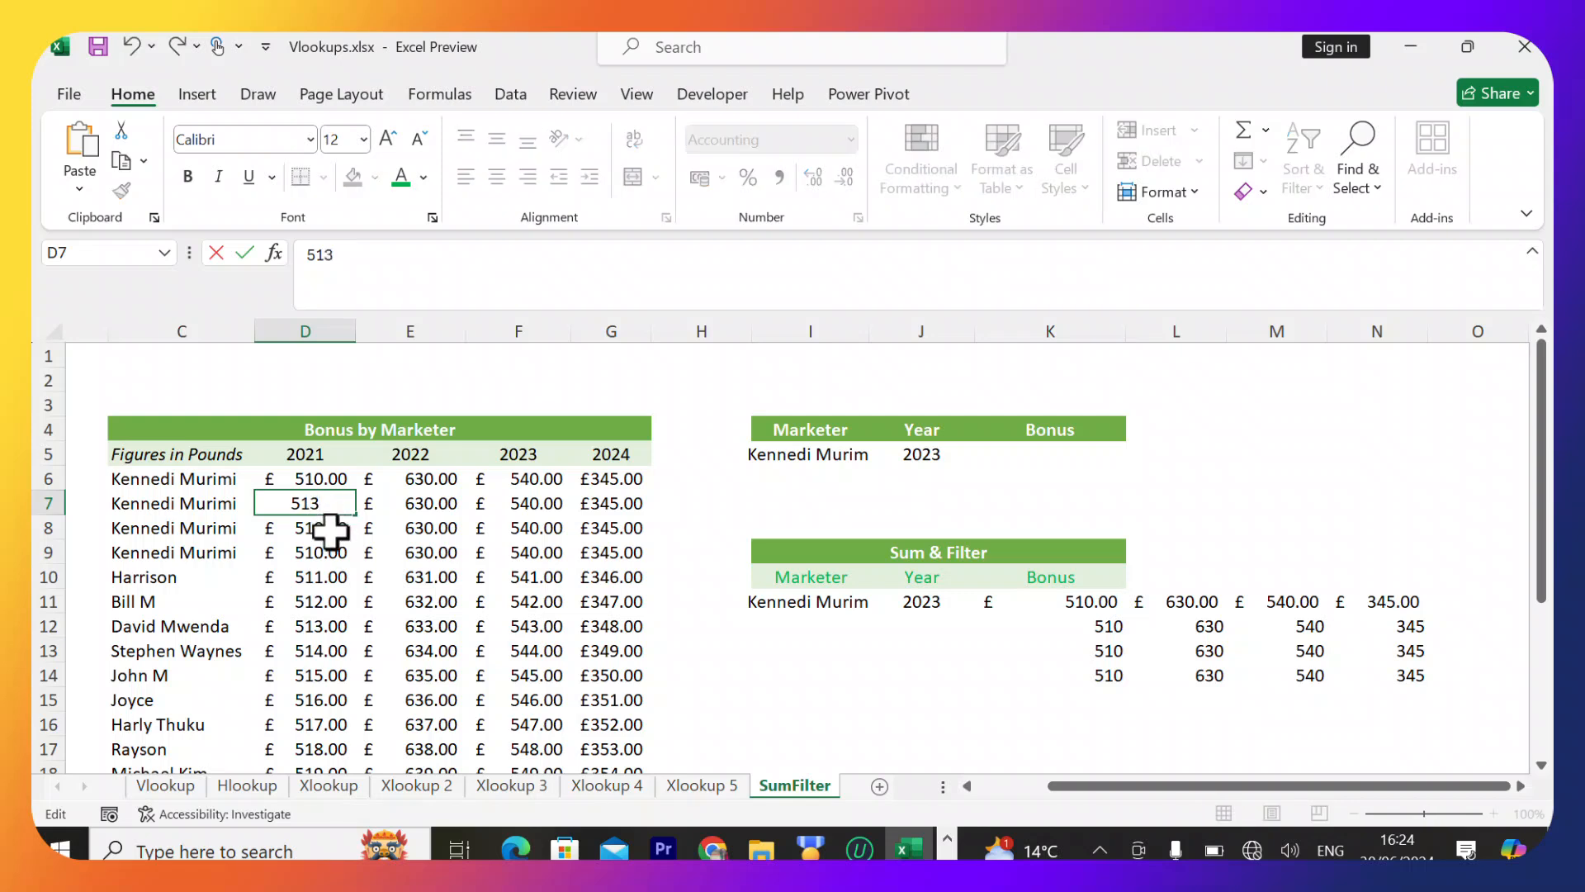
{"action": "key", "text": "Return"}
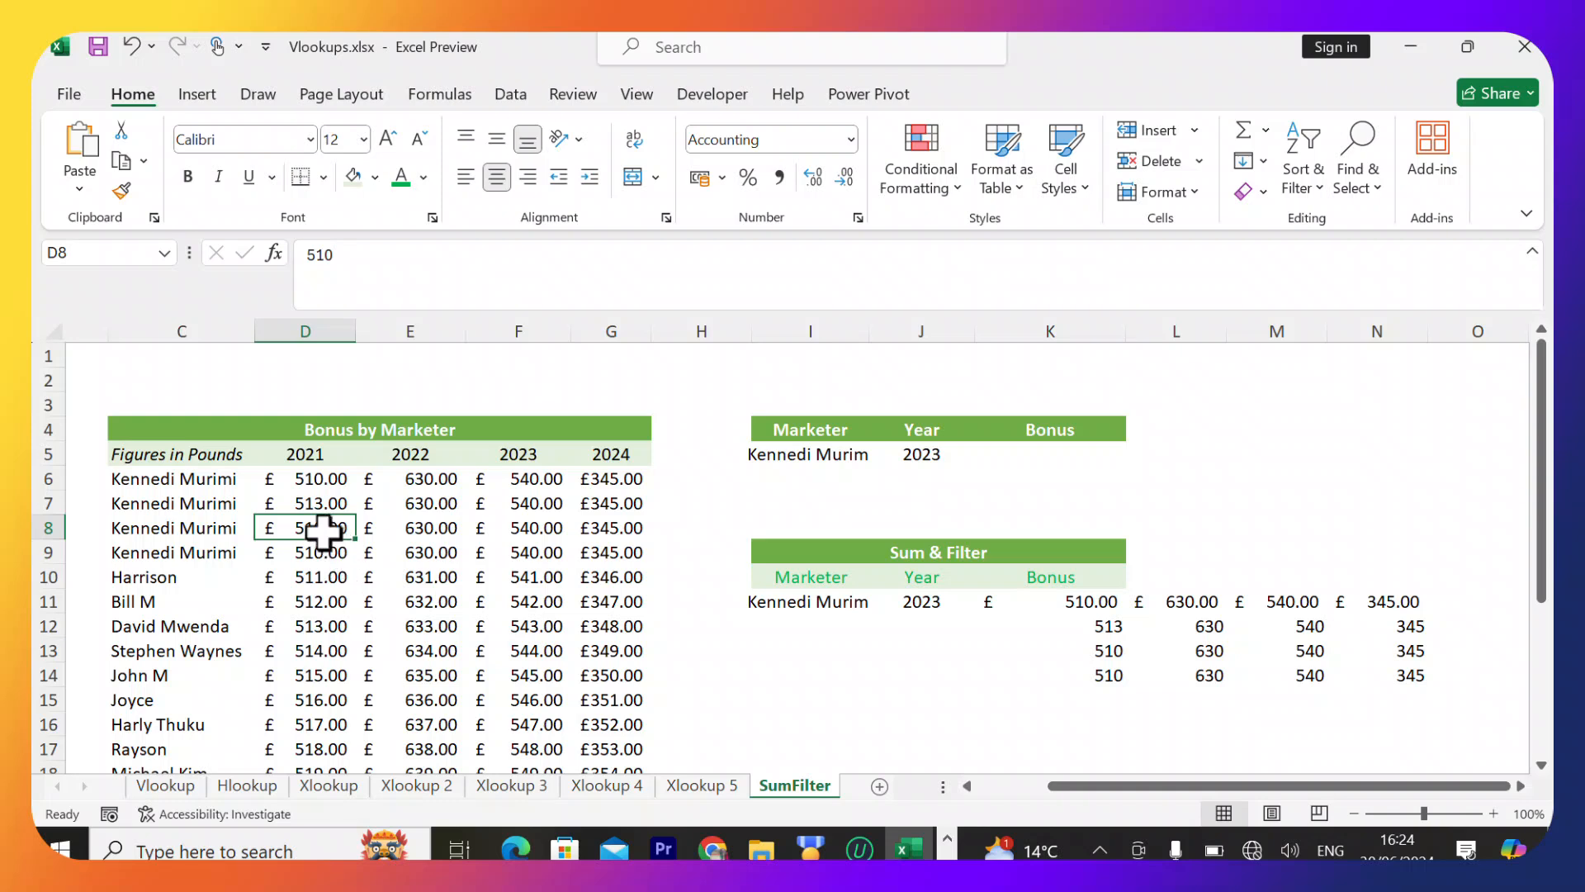
{"action": "double_click", "coordinate": [322, 531]}
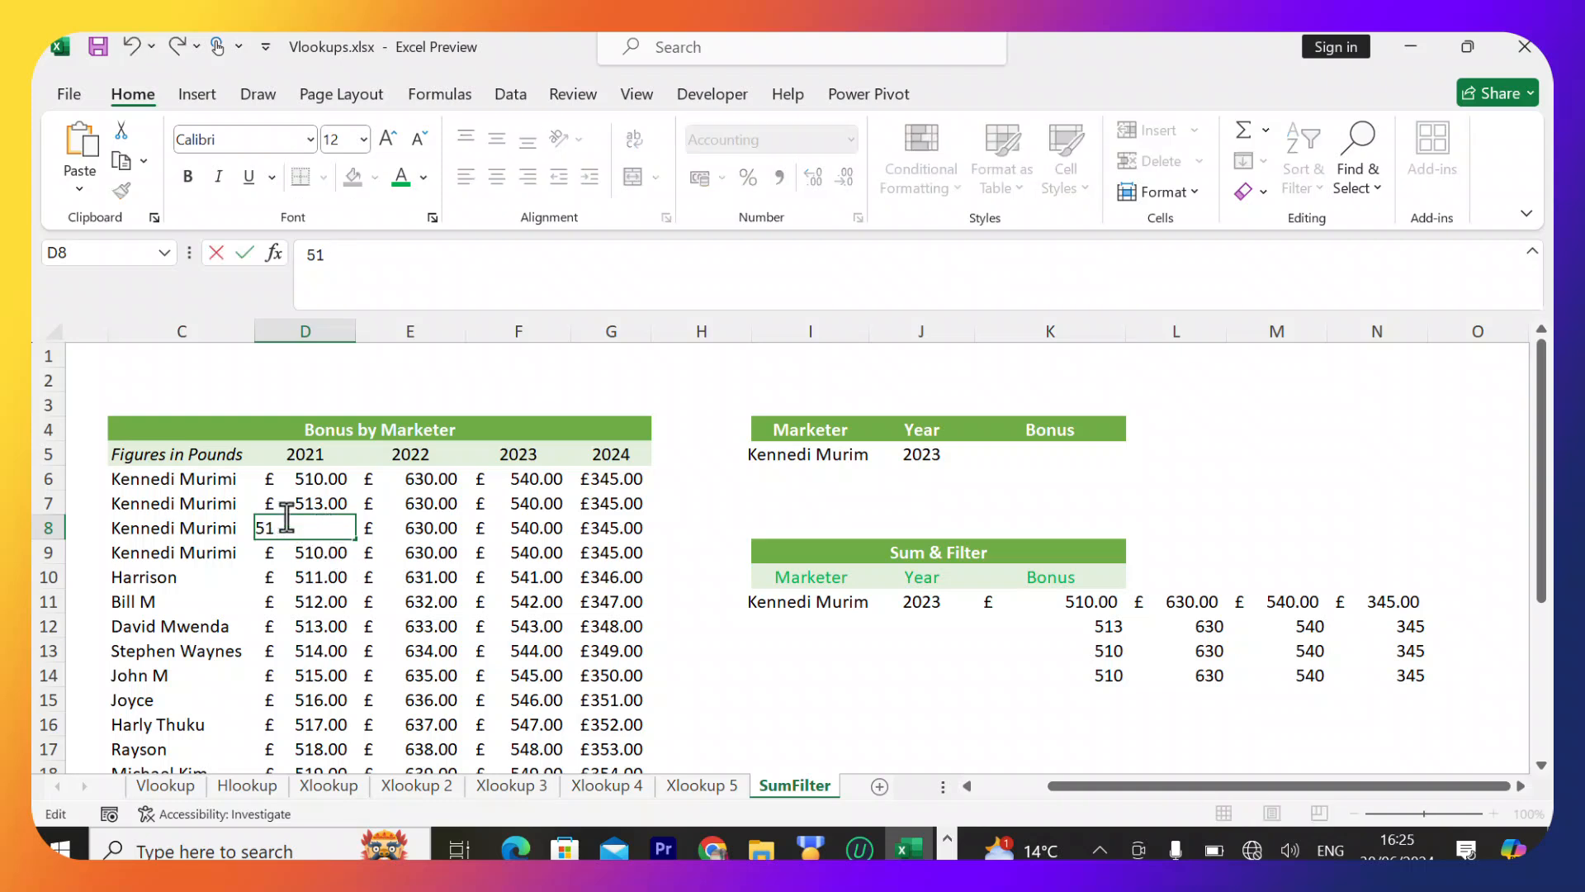
{"action": "type", "text": "6"}
{"action": "key", "text": "Return"}
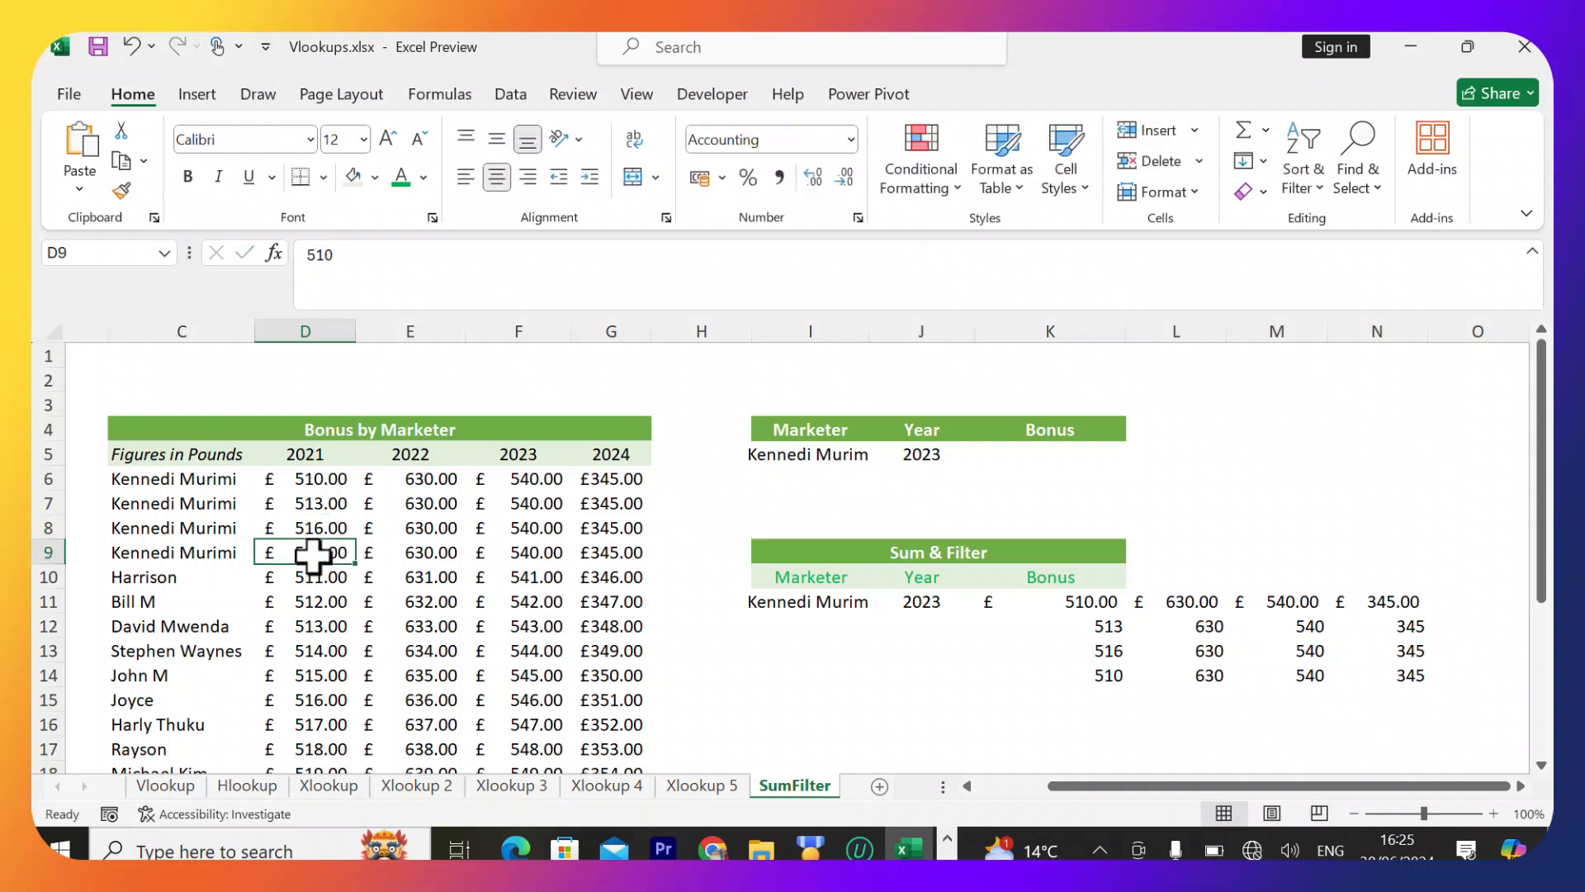
{"action": "double_click", "coordinate": [314, 555]}
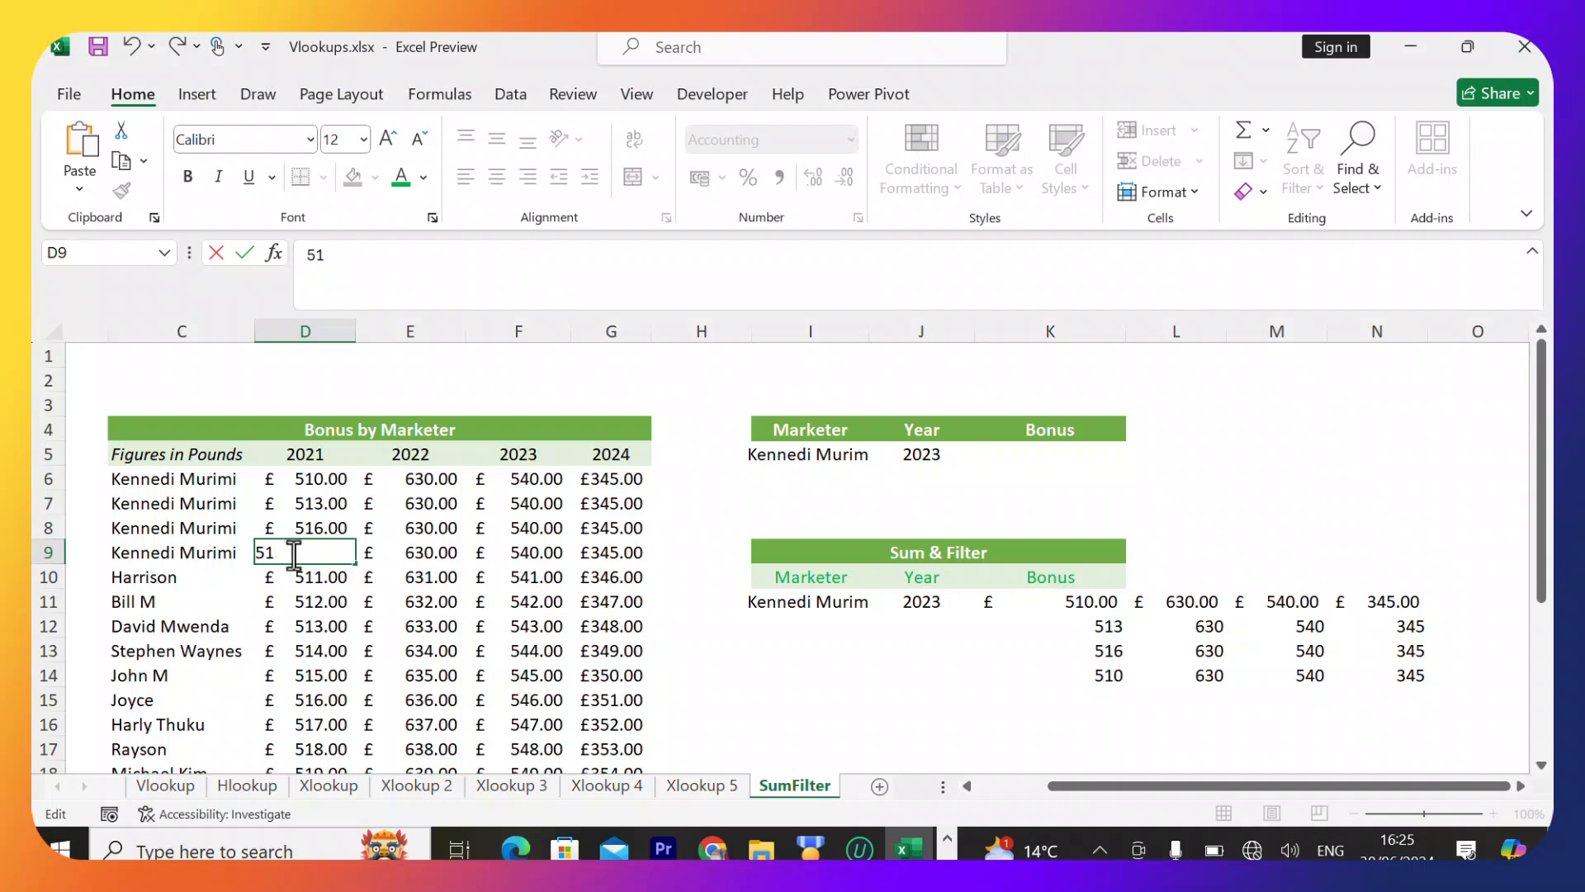
{"action": "type", "text": "7"}
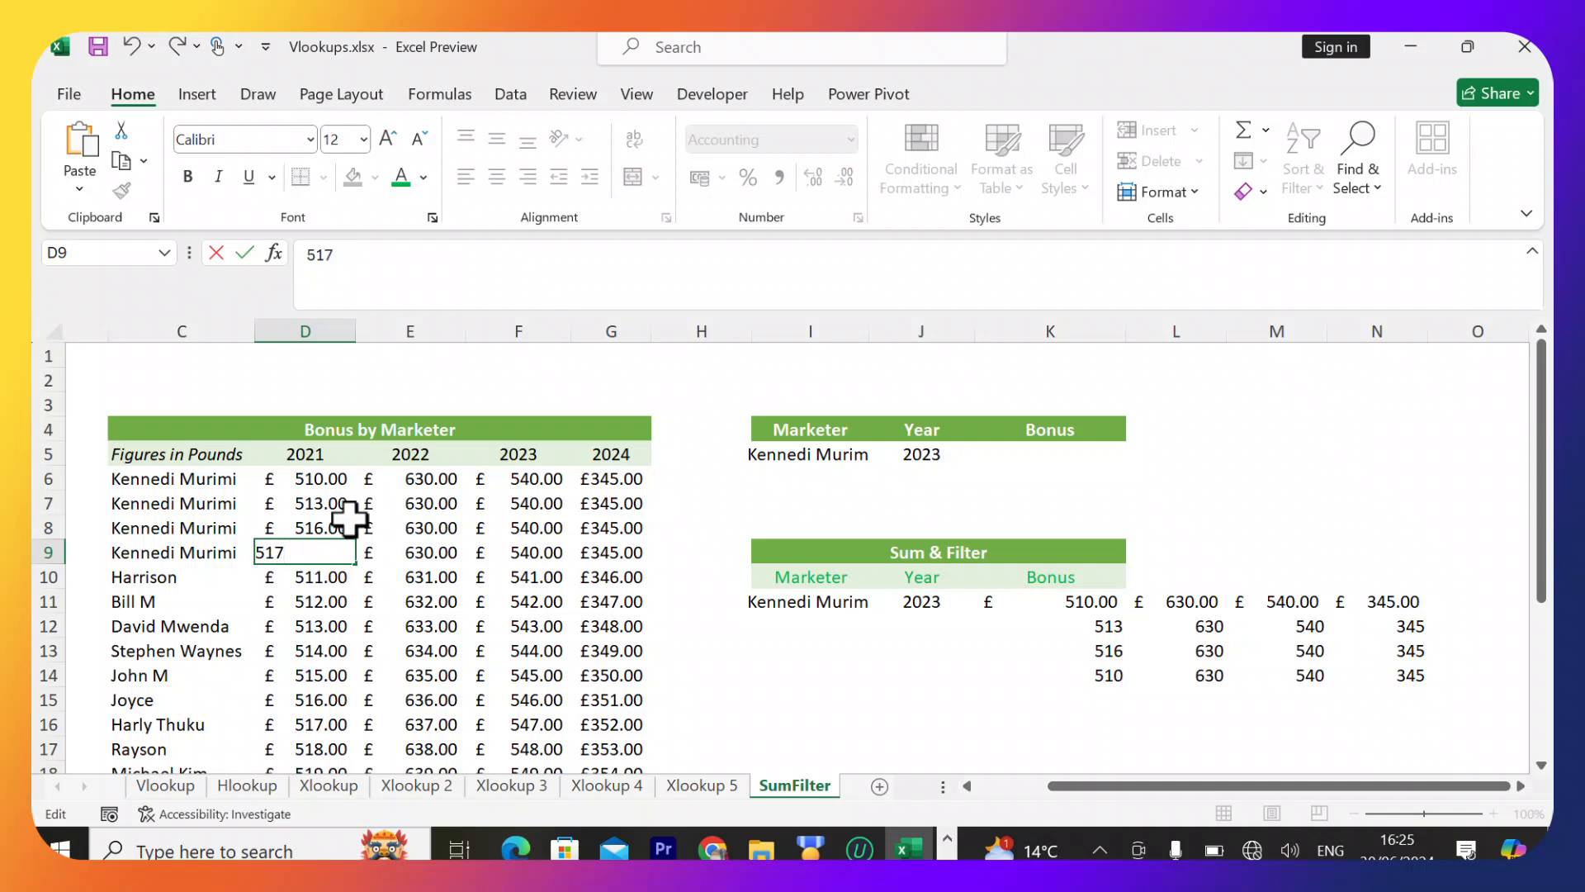
{"action": "key", "text": "Return"}
{"action": "double_click", "coordinate": [521, 485]}
{"action": "scroll", "coordinate": [527, 472], "scroll_direction": "up", "scroll_amount": 6}
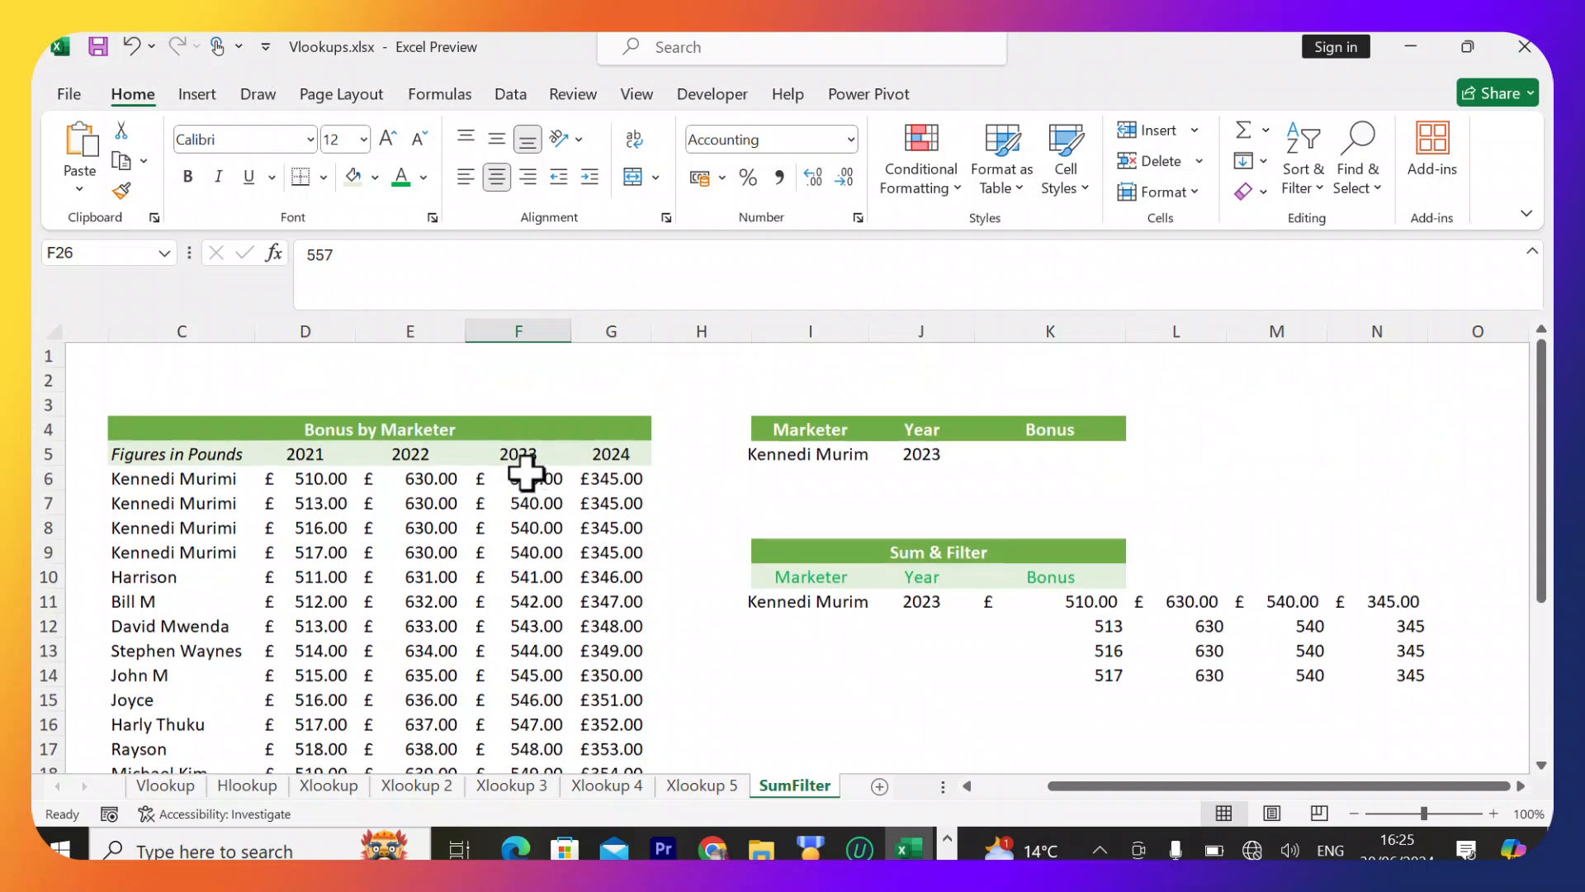
{"action": "left_click", "coordinate": [536, 471]}
{"action": "double_click", "coordinate": [535, 472]}
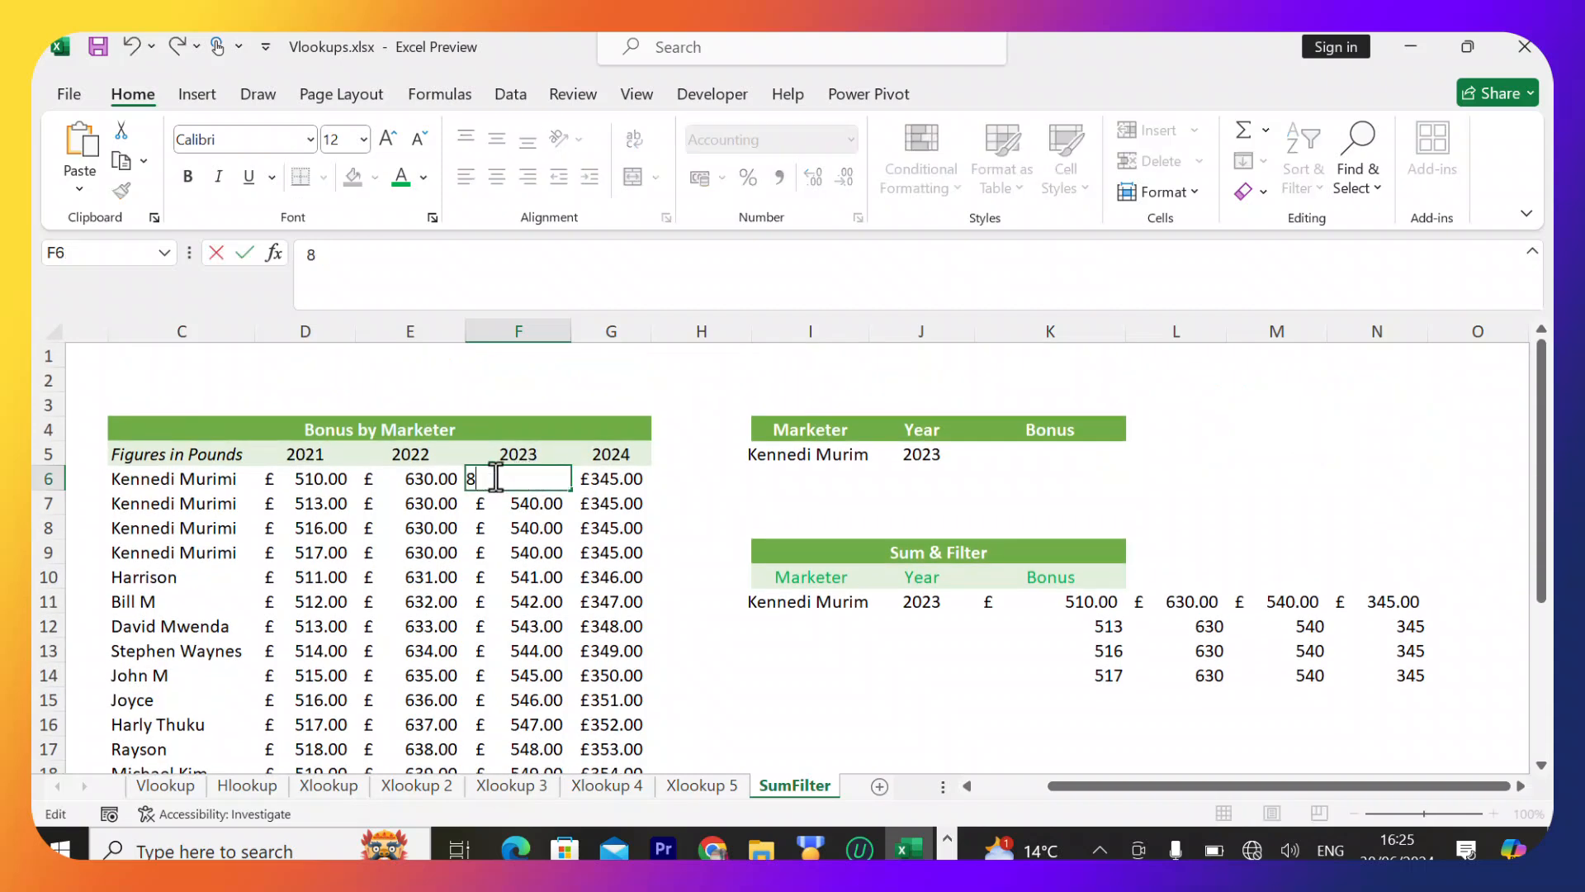
{"action": "key", "text": "Return"}
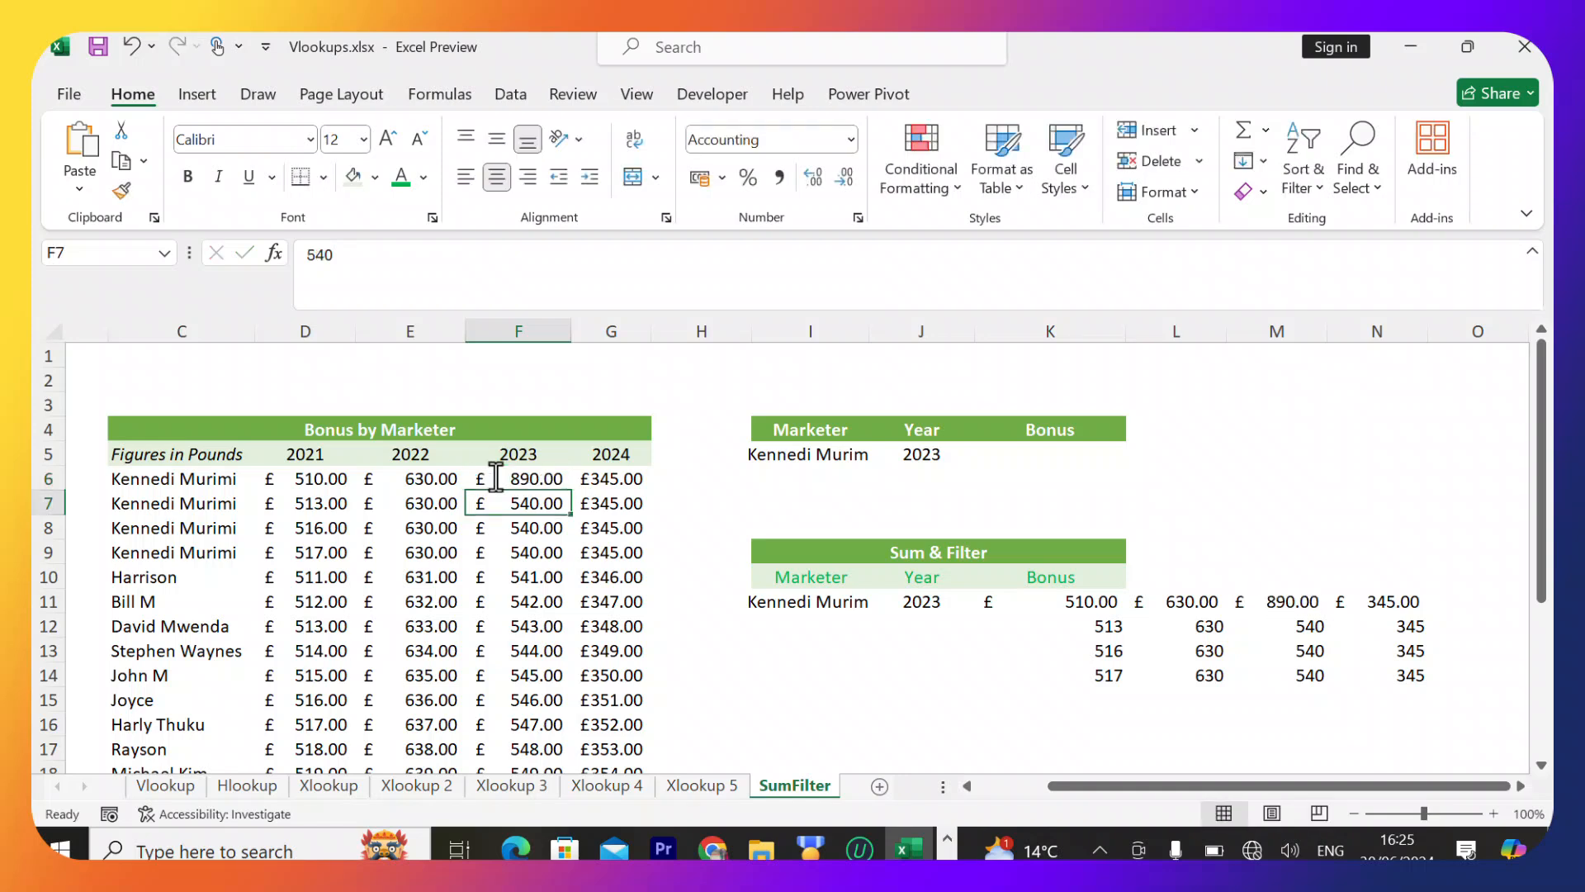
Wrap the existing K11 formula inside a new outer FILTER function.
{"action": "left_click", "coordinate": [1065, 601]}
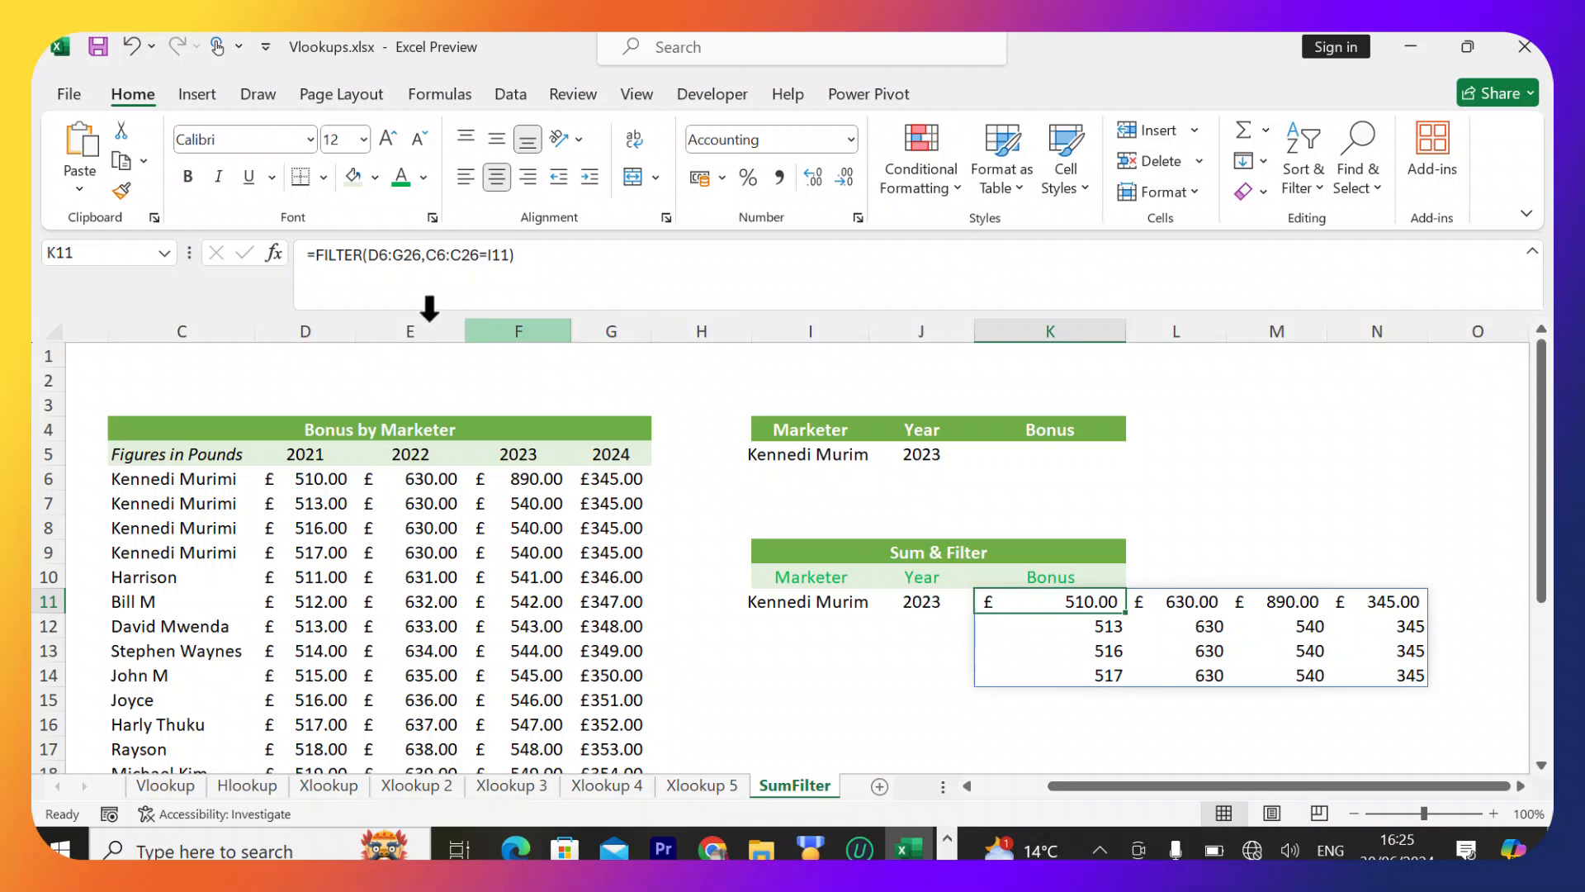
{"action": "type", "text": "890"}
{"action": "left_click", "coordinate": [322, 253]}
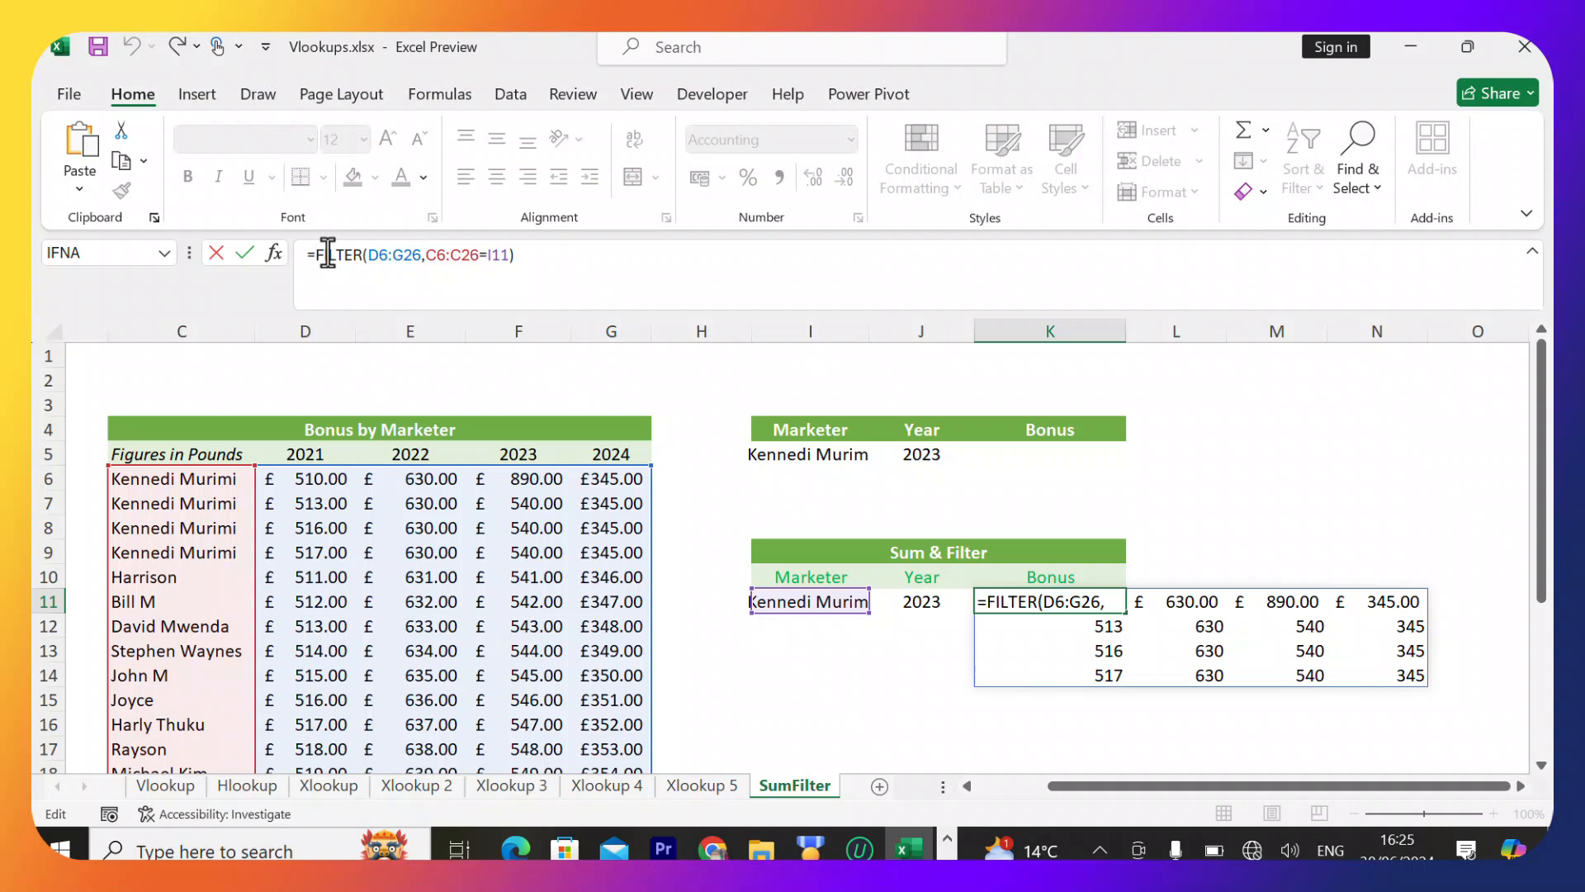
{"action": "type", "text": "filter"}
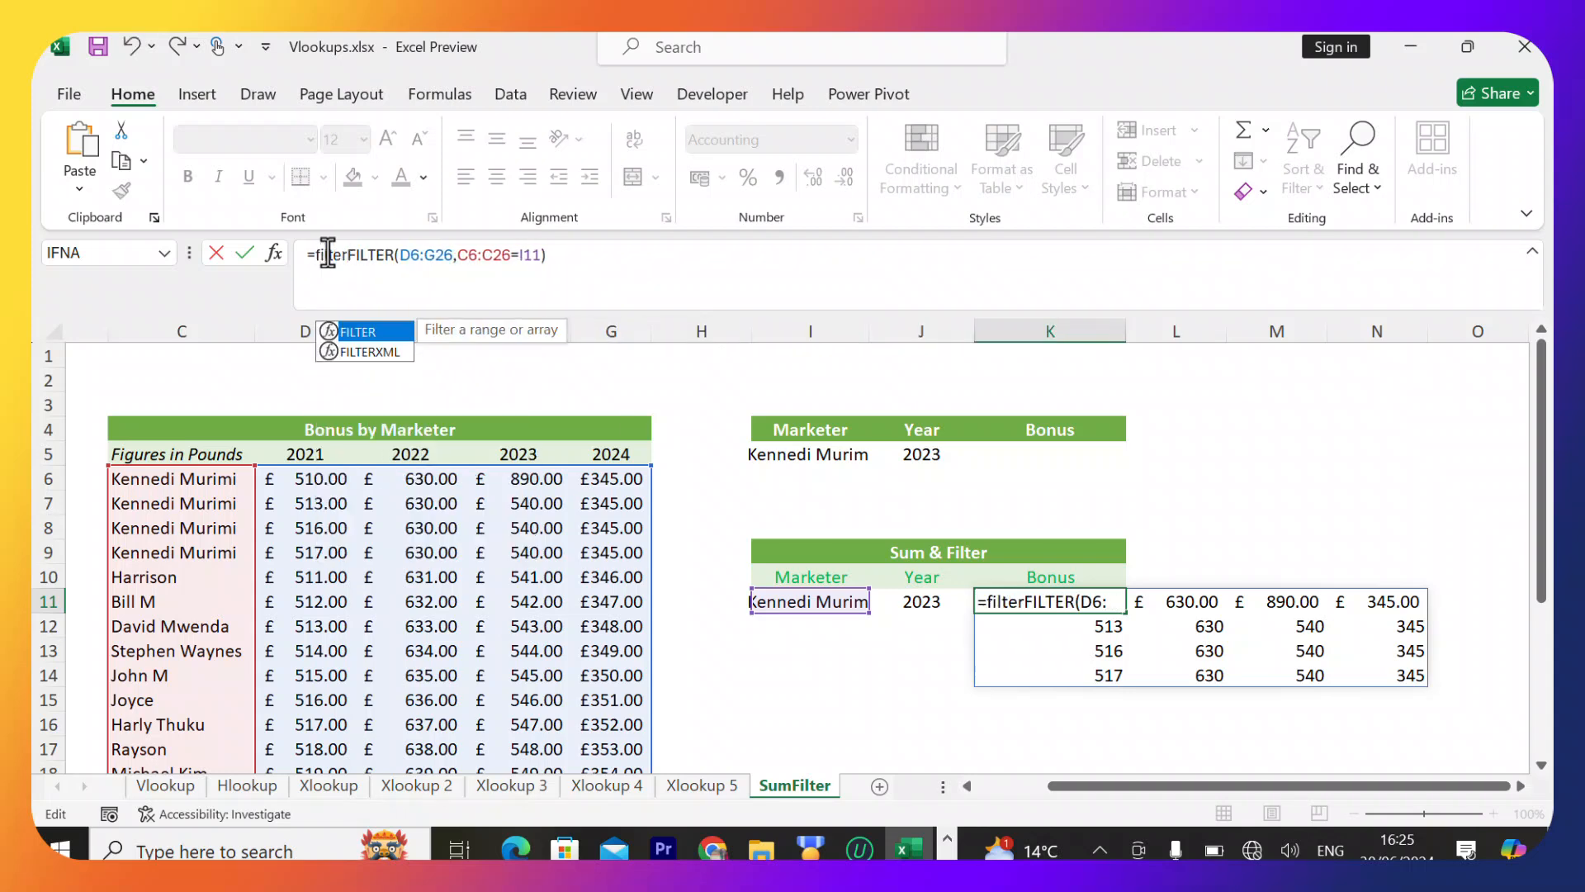
{"action": "key", "text": "Tab"}
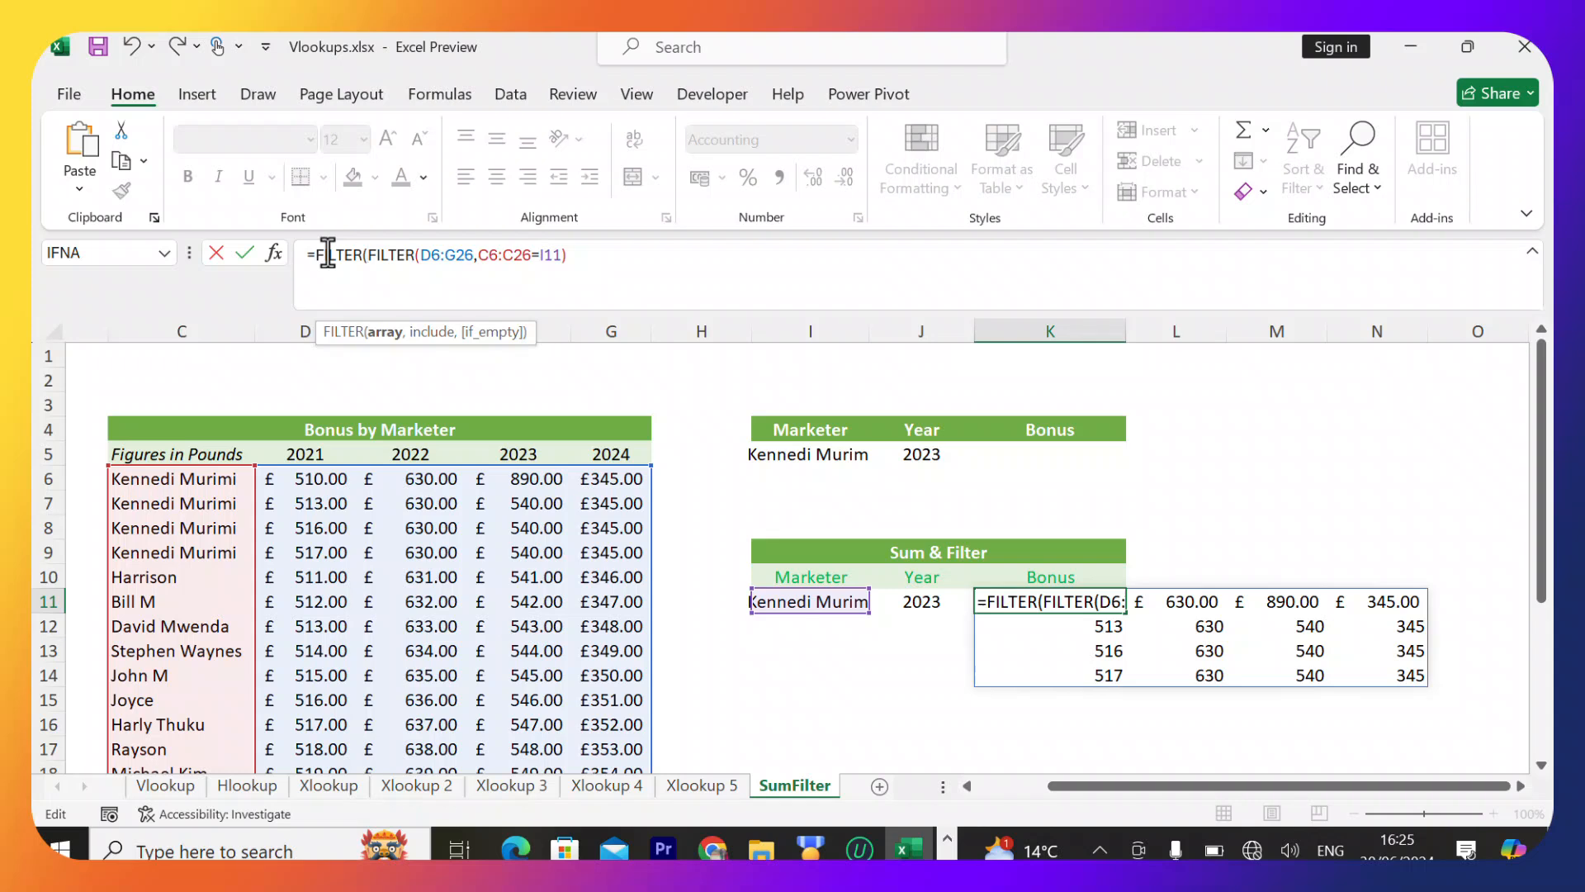
{"action": "left_click", "coordinate": [583, 259]}
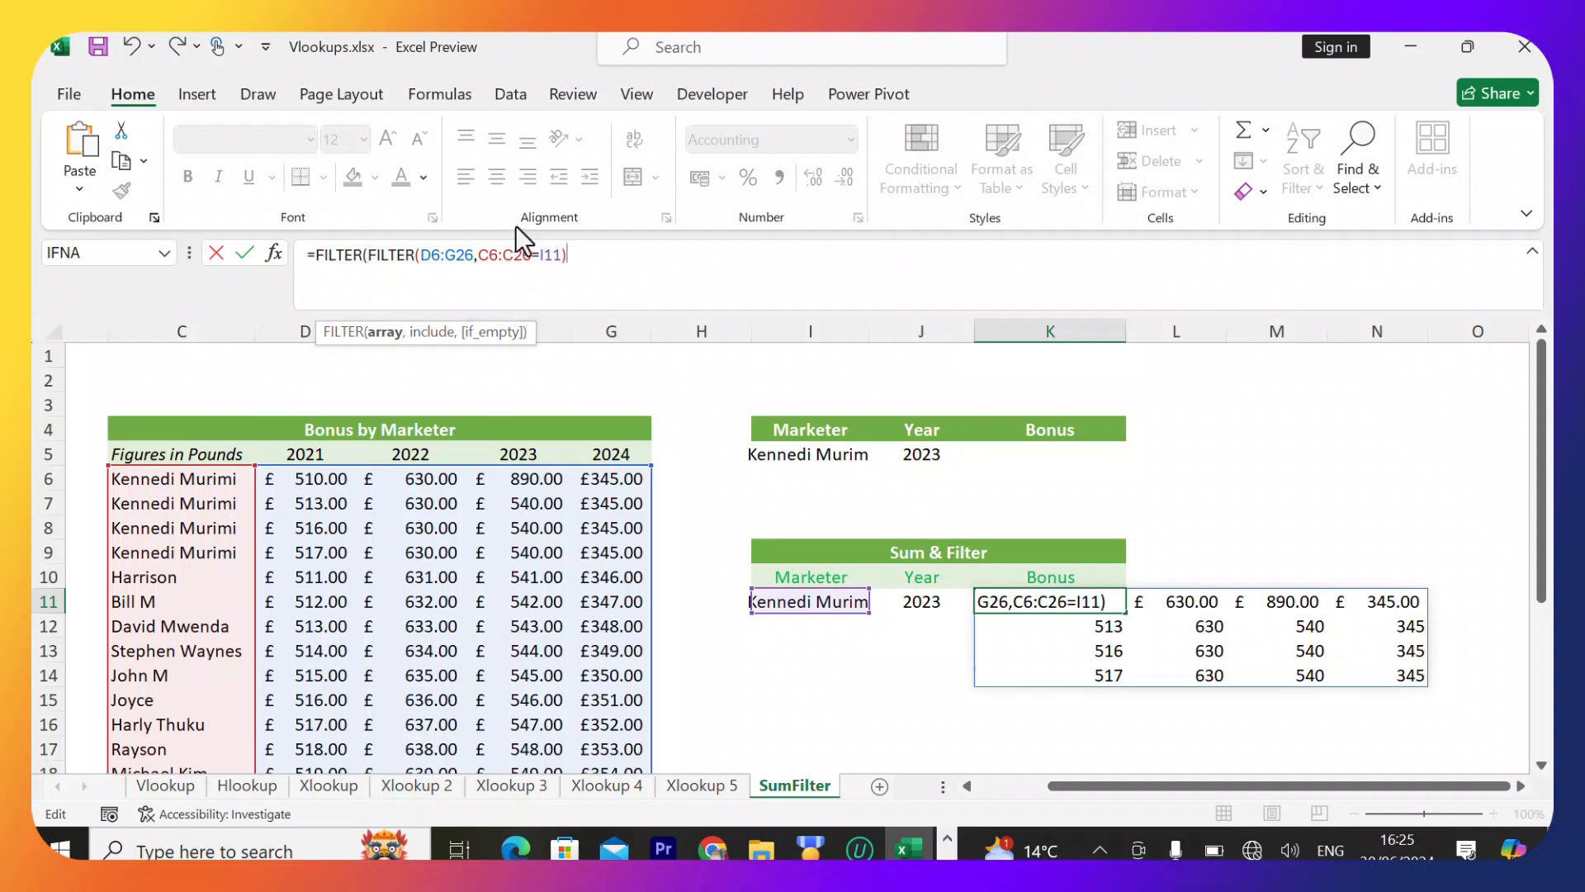
Finish the outer FILTER with D5:G5=J11 as the include condition, giving =FILTER(FILTER(D6:G26,C6:C26=I11),D5:G5=J11), and enter it.
{"action": "type", "text": ","}
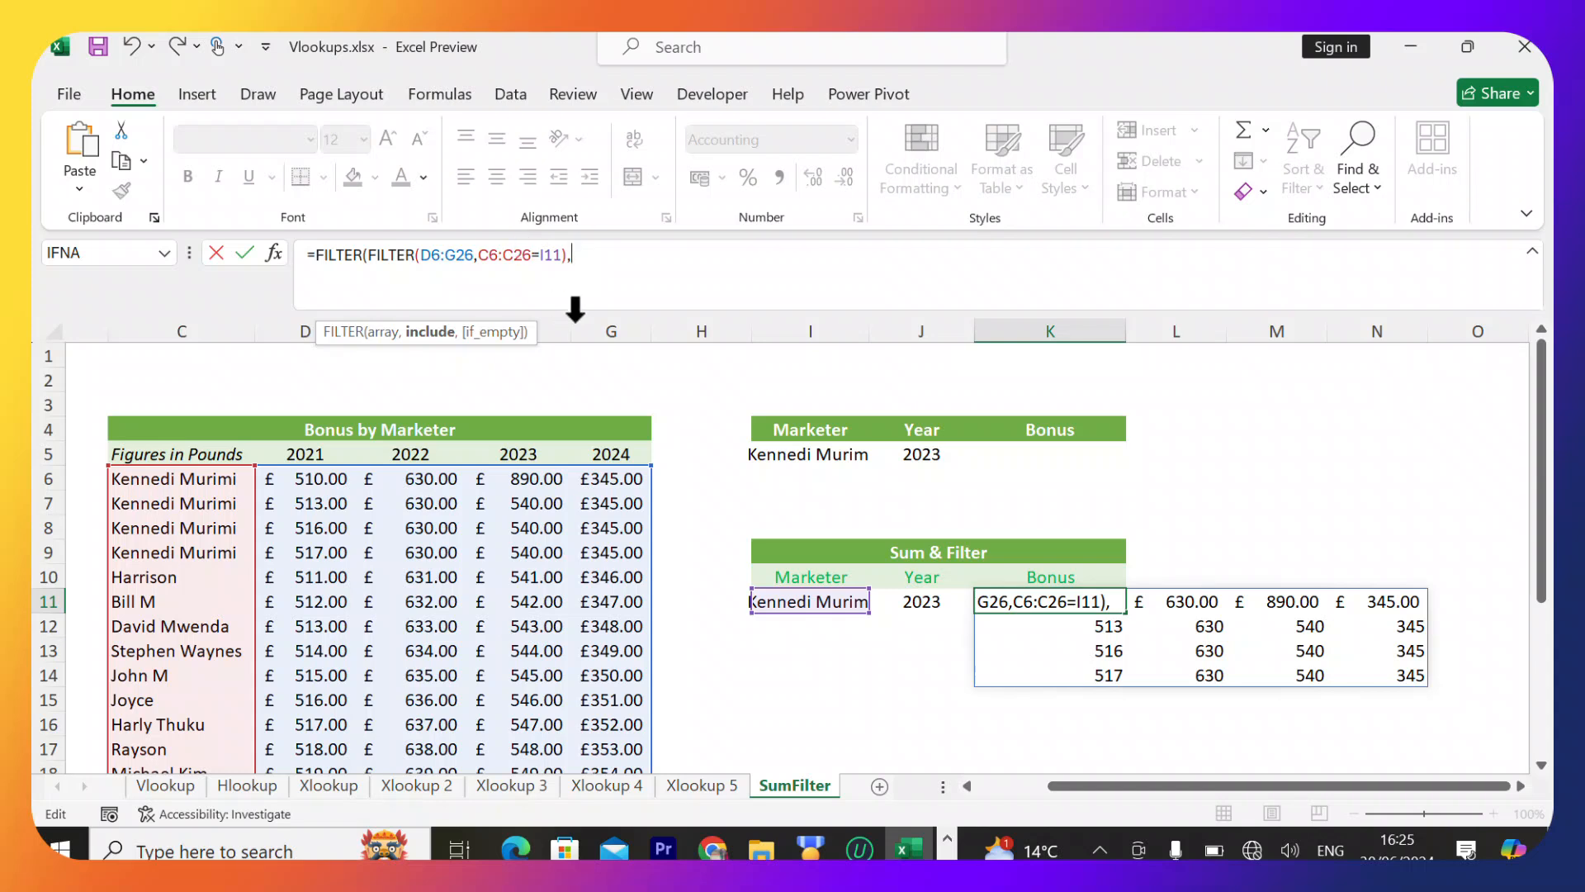
{"action": "left_click", "coordinate": [289, 453]}
{"action": "left_click_drag", "start_coordinate": [289, 453], "coordinate": [612, 450]}
{"action": "type", "text": "="}
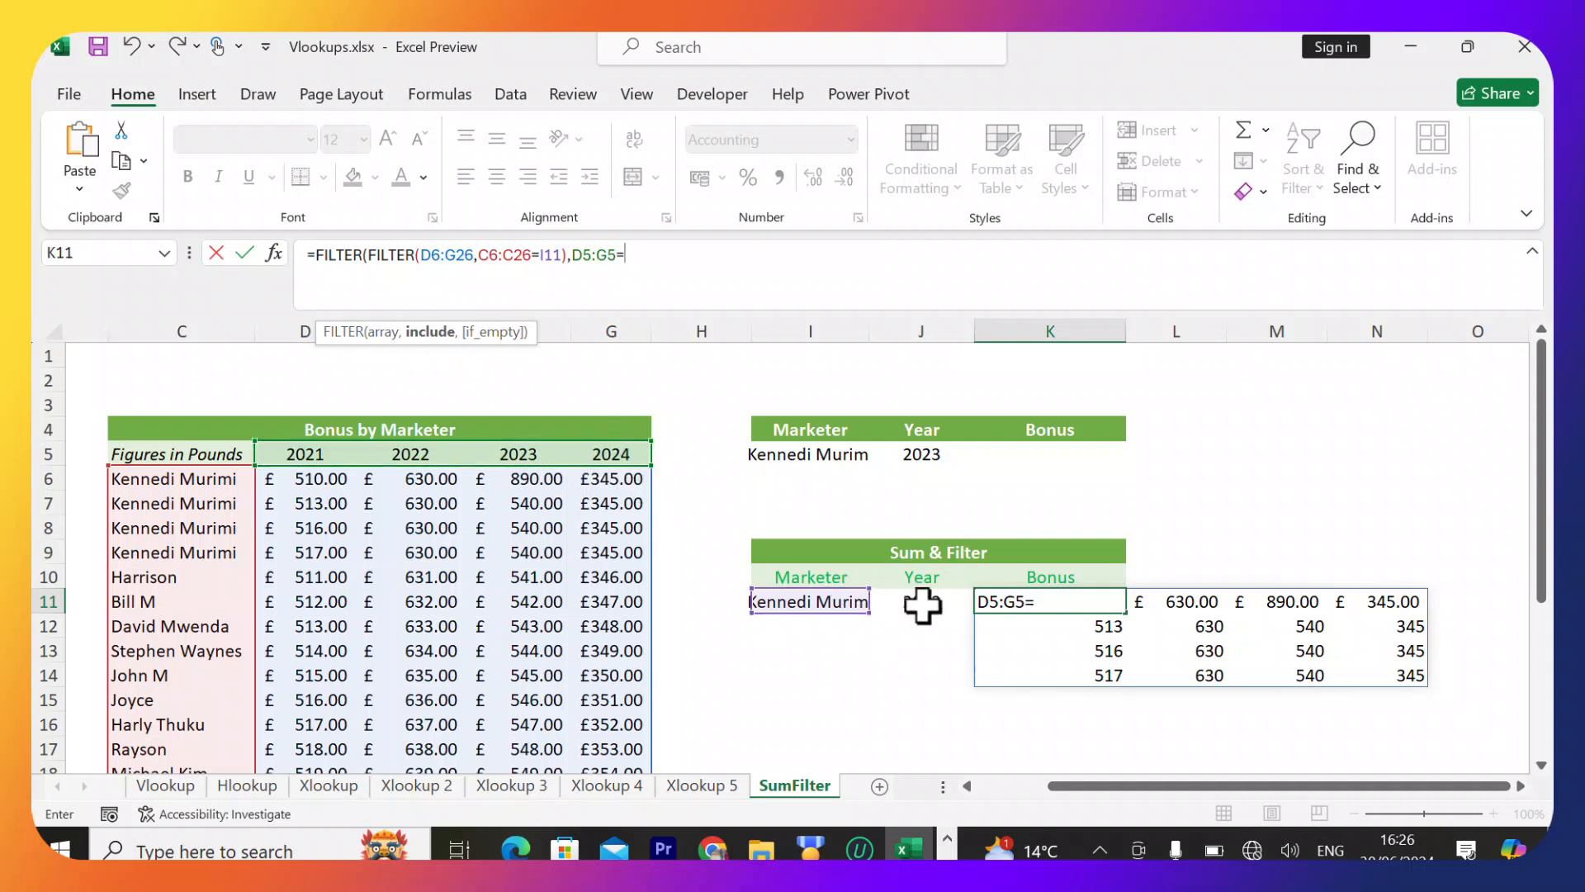
{"action": "left_click", "coordinate": [922, 604]}
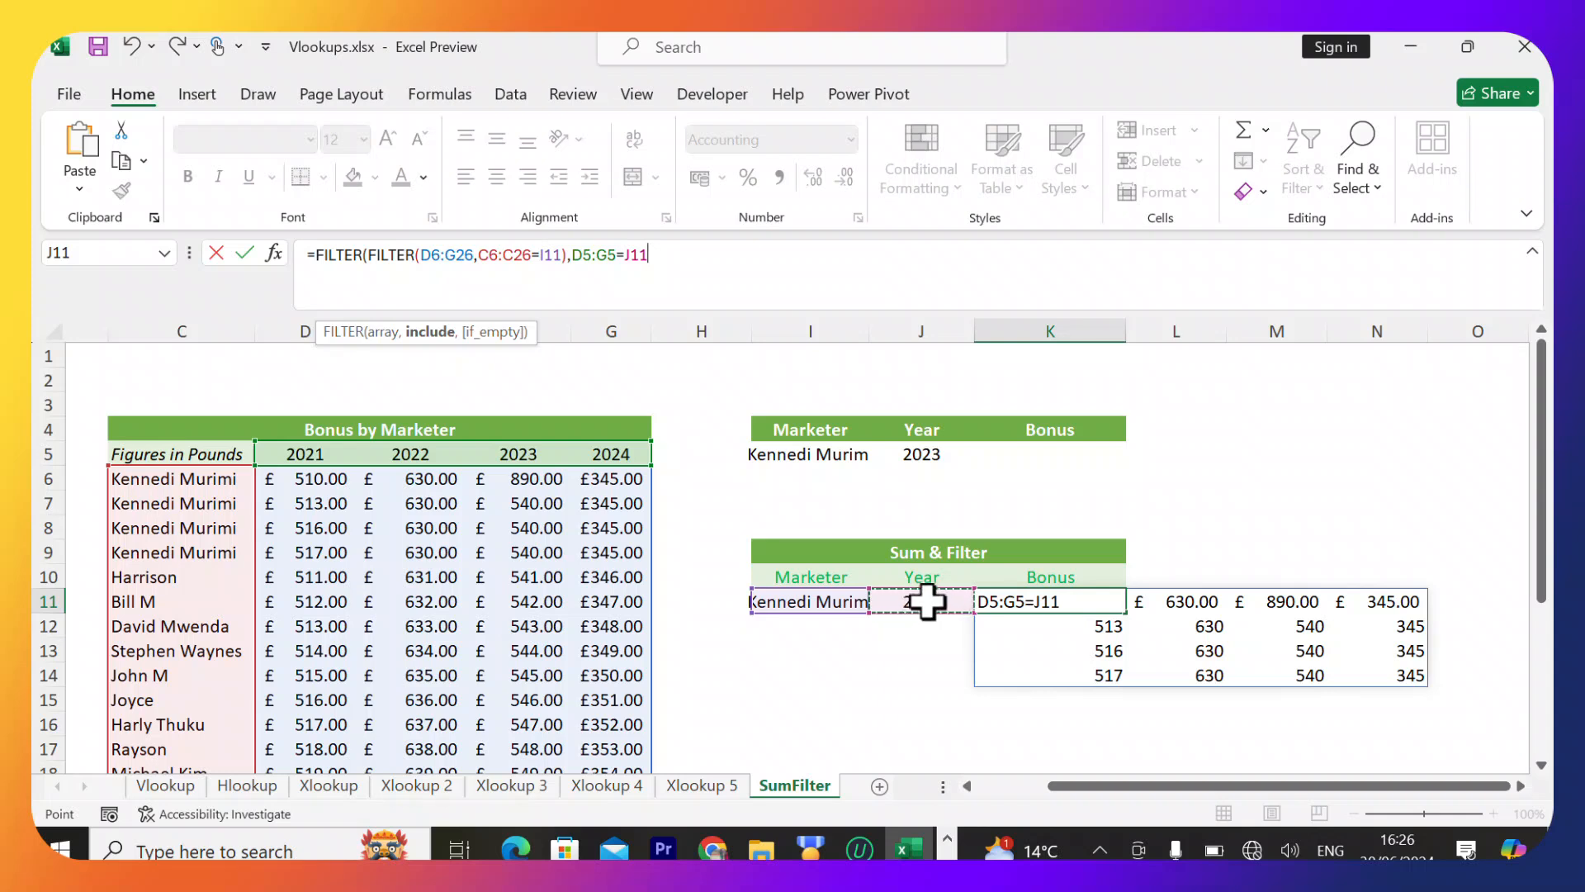
{"action": "type", "text": ")"}
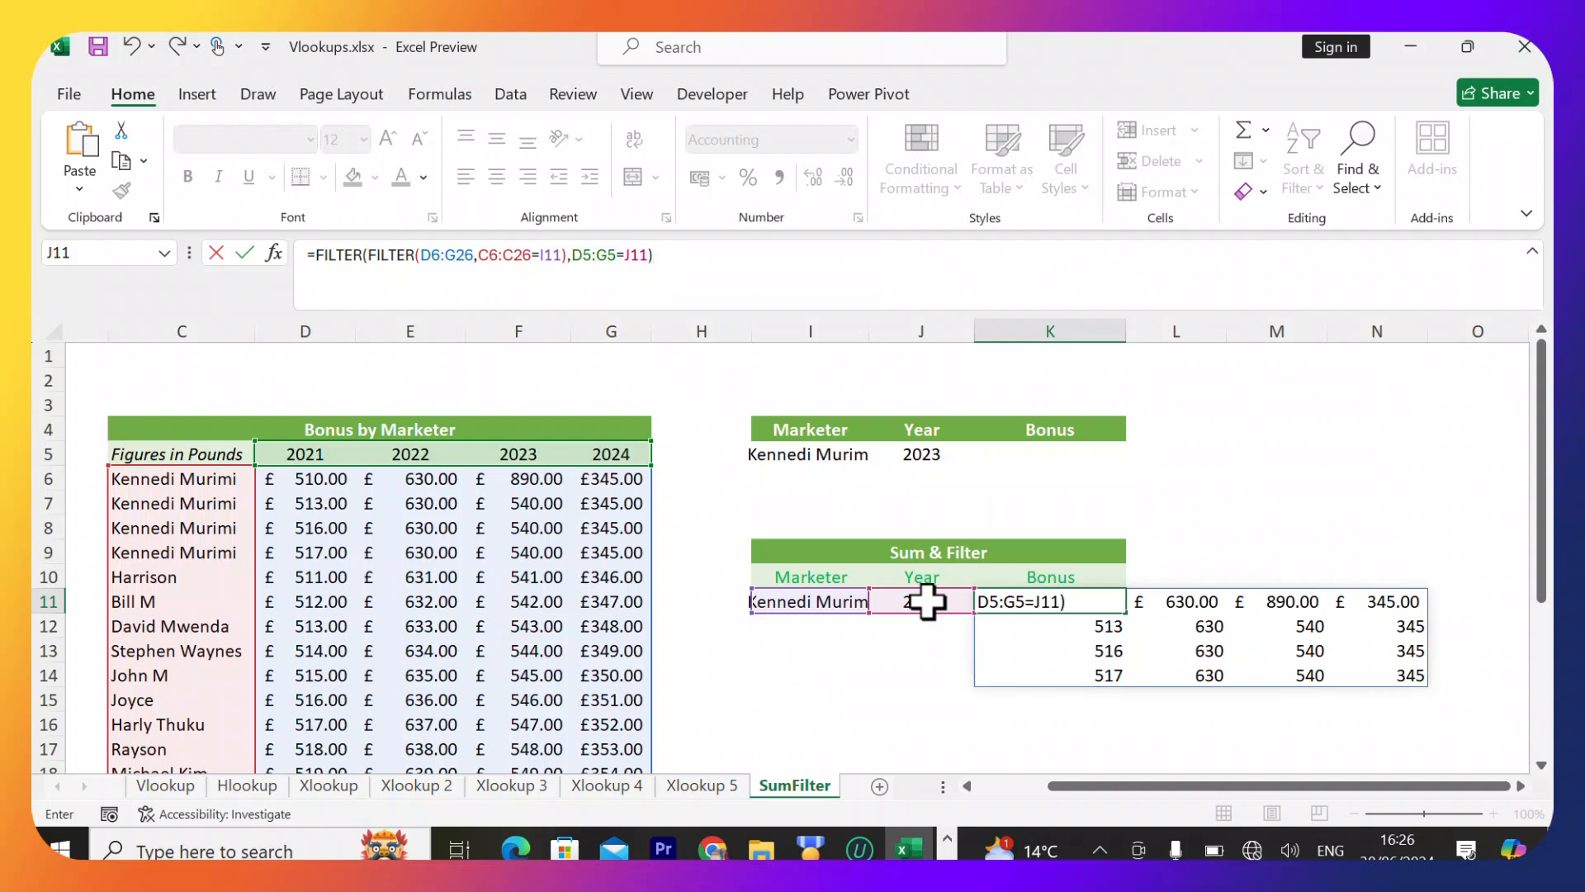
{"action": "key", "text": "Return"}
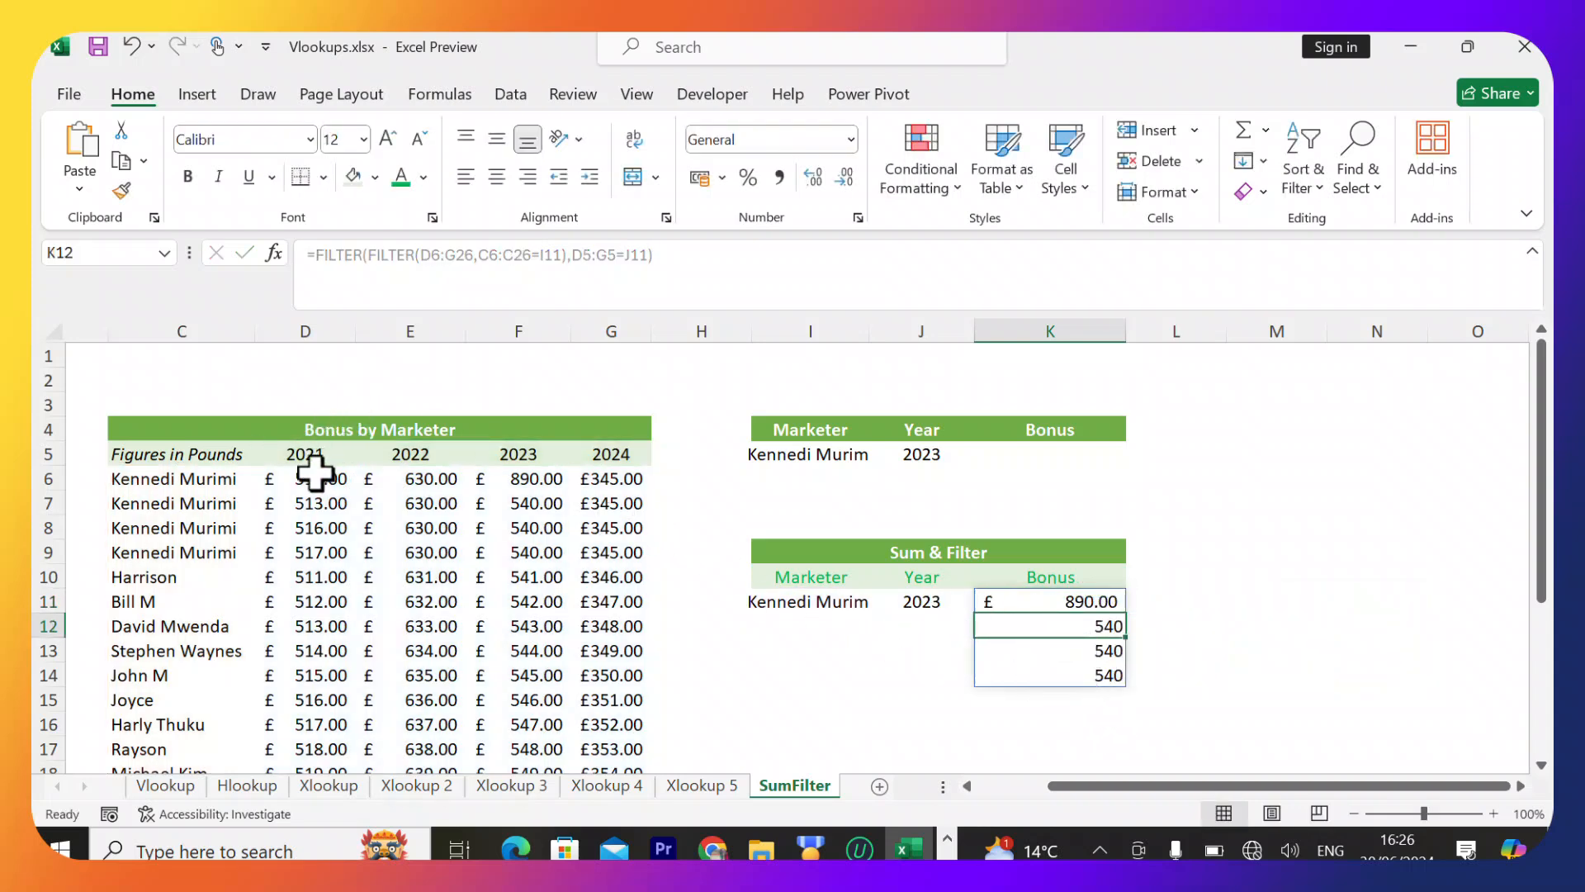
Change the year in J11 to 2024.
{"action": "left_click", "coordinate": [921, 600]}
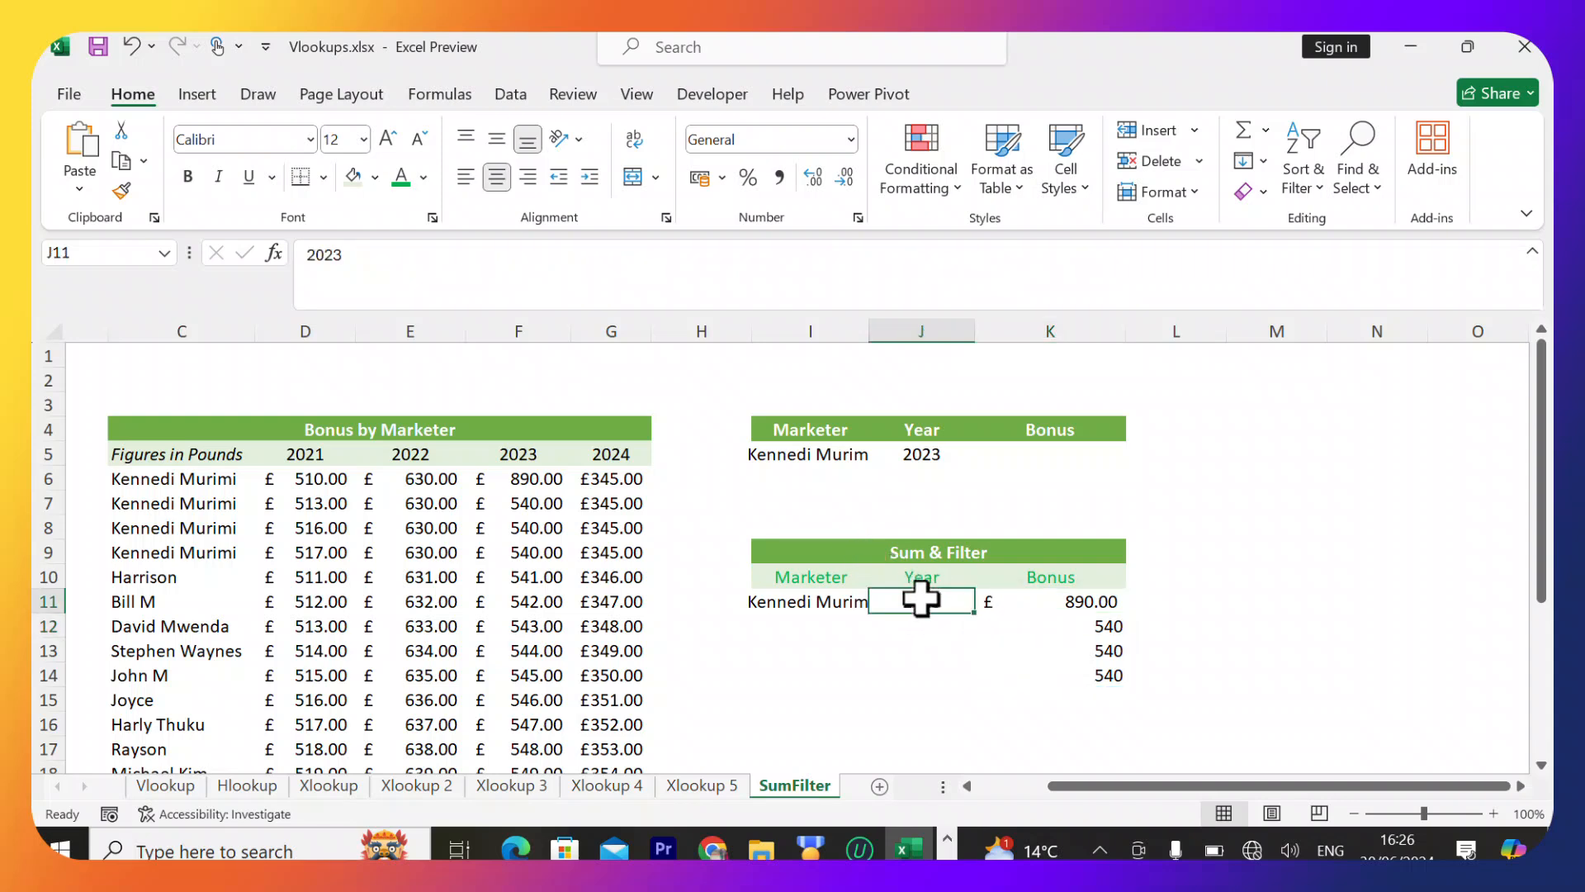
{"action": "double_click", "coordinate": [944, 599]}
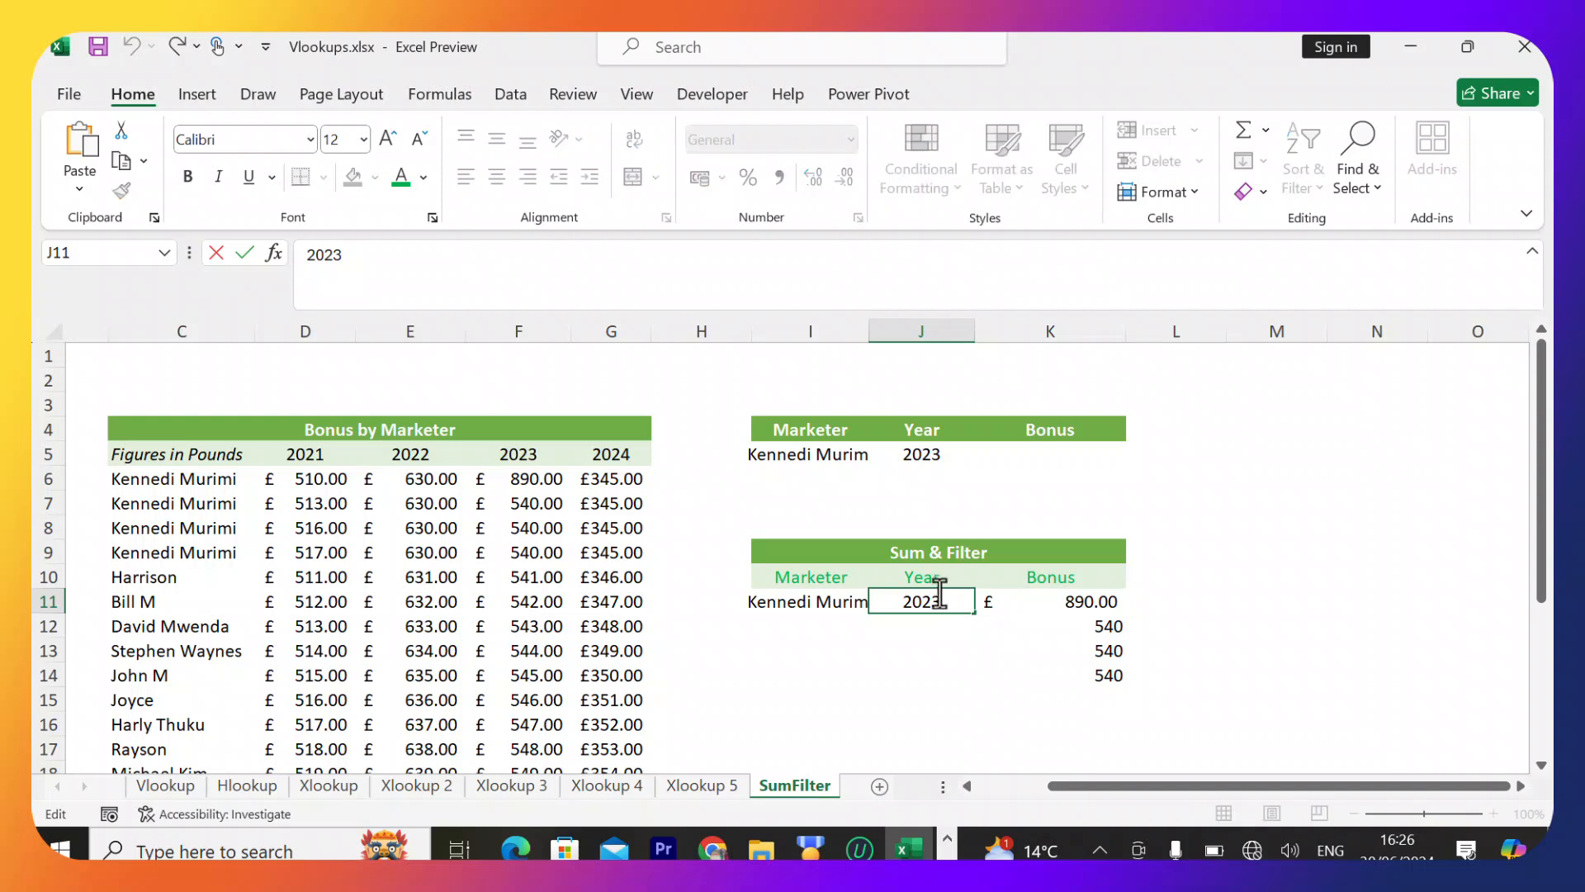
{"action": "key", "text": "BackSpace"}
{"action": "type", "text": "4"}
{"action": "key", "text": "Return"}
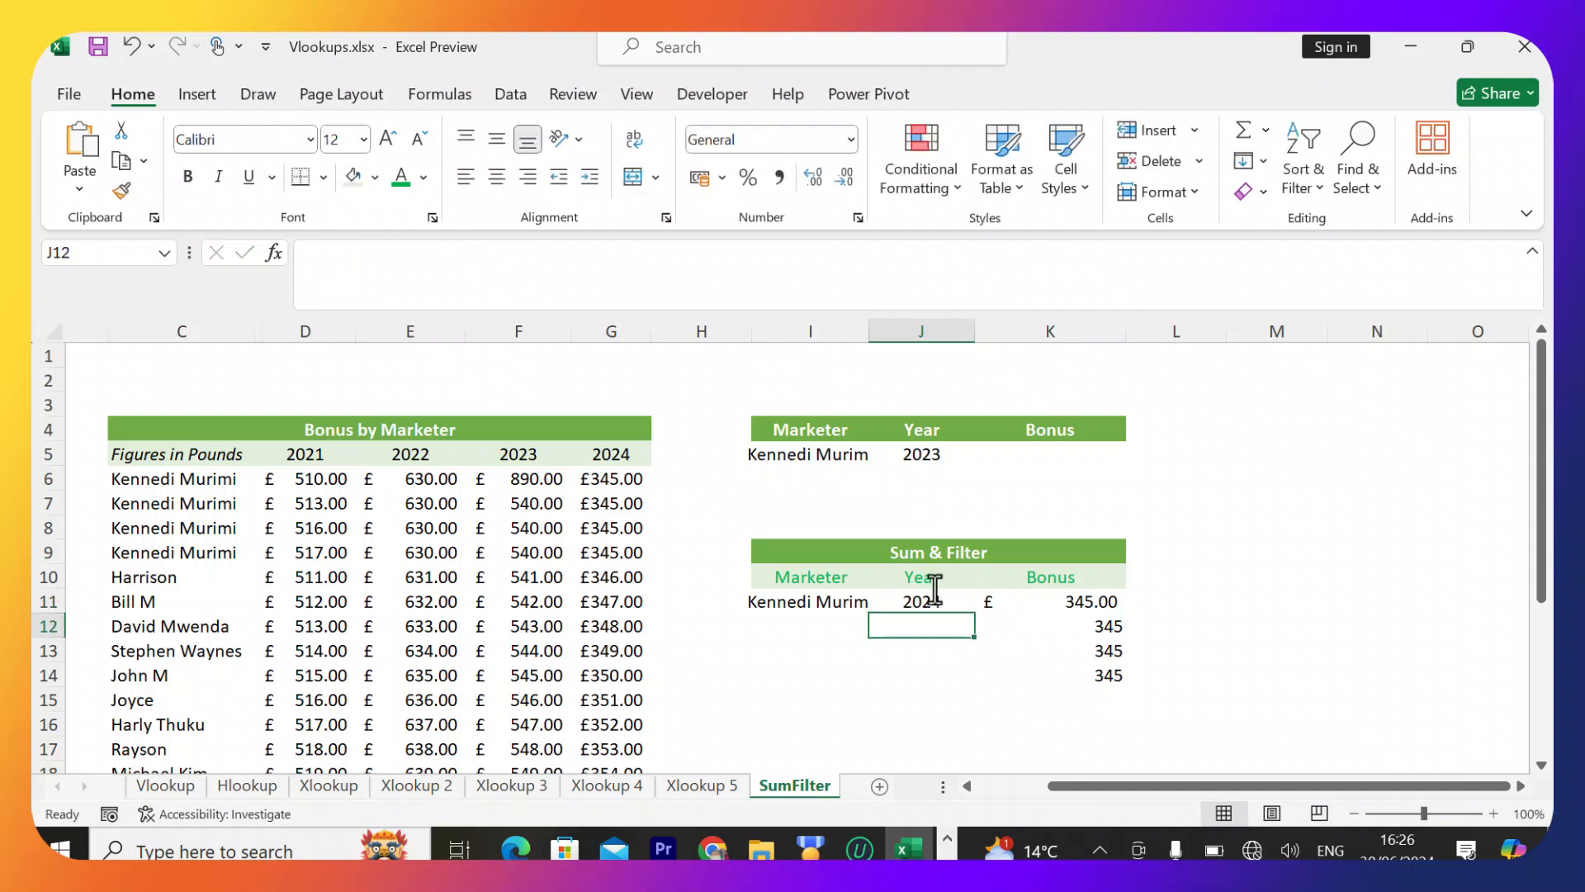
Change the year in J11 to 2022.
{"action": "left_click", "coordinate": [936, 604]}
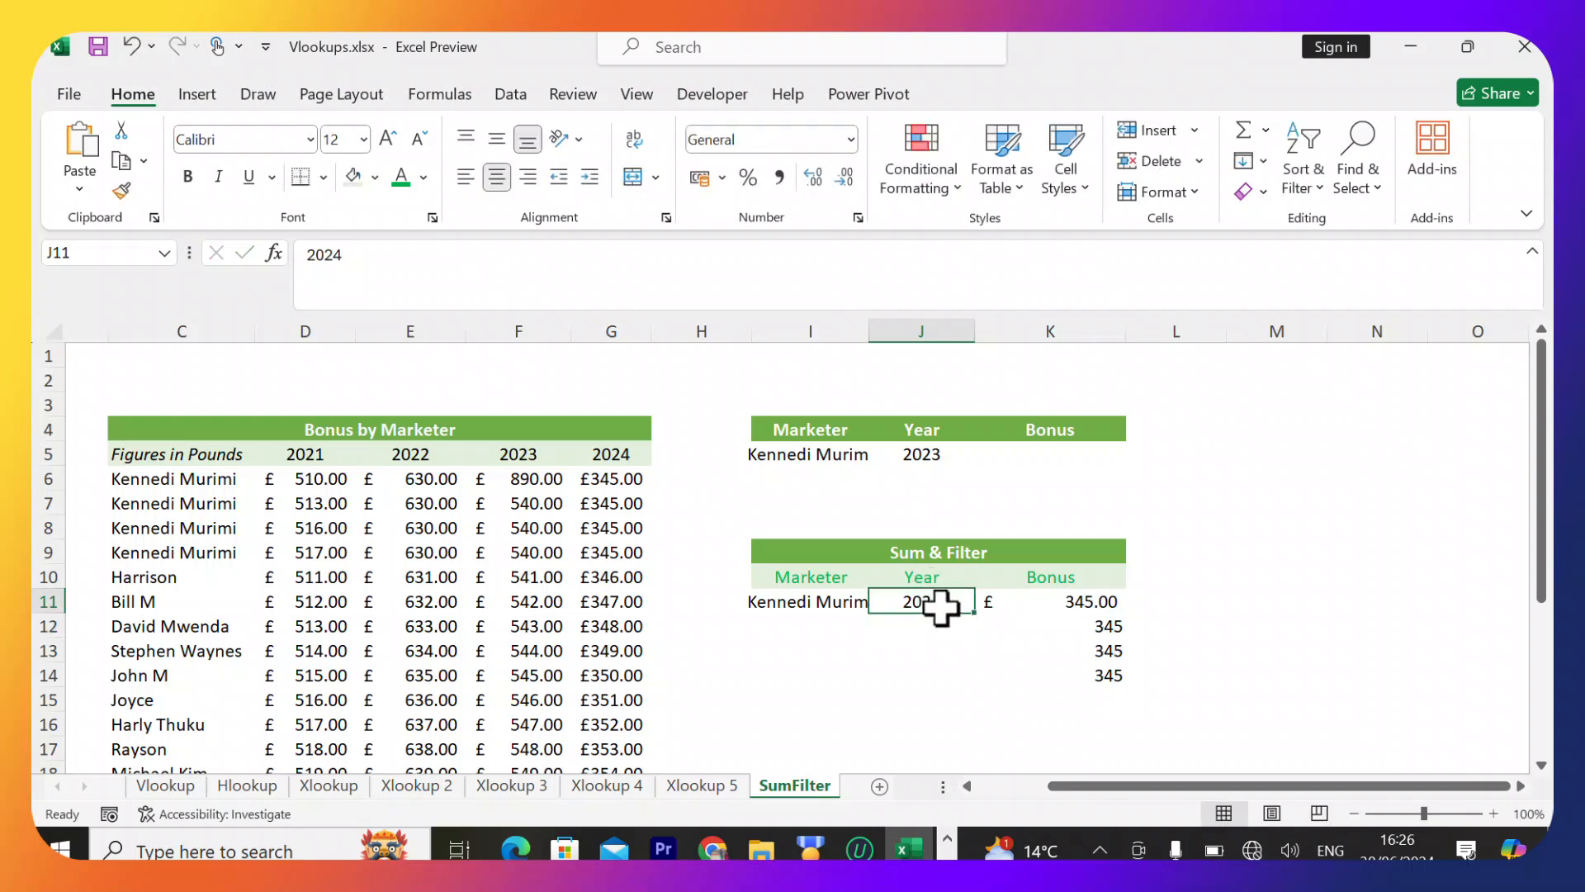
{"action": "double_click", "coordinate": [943, 605]}
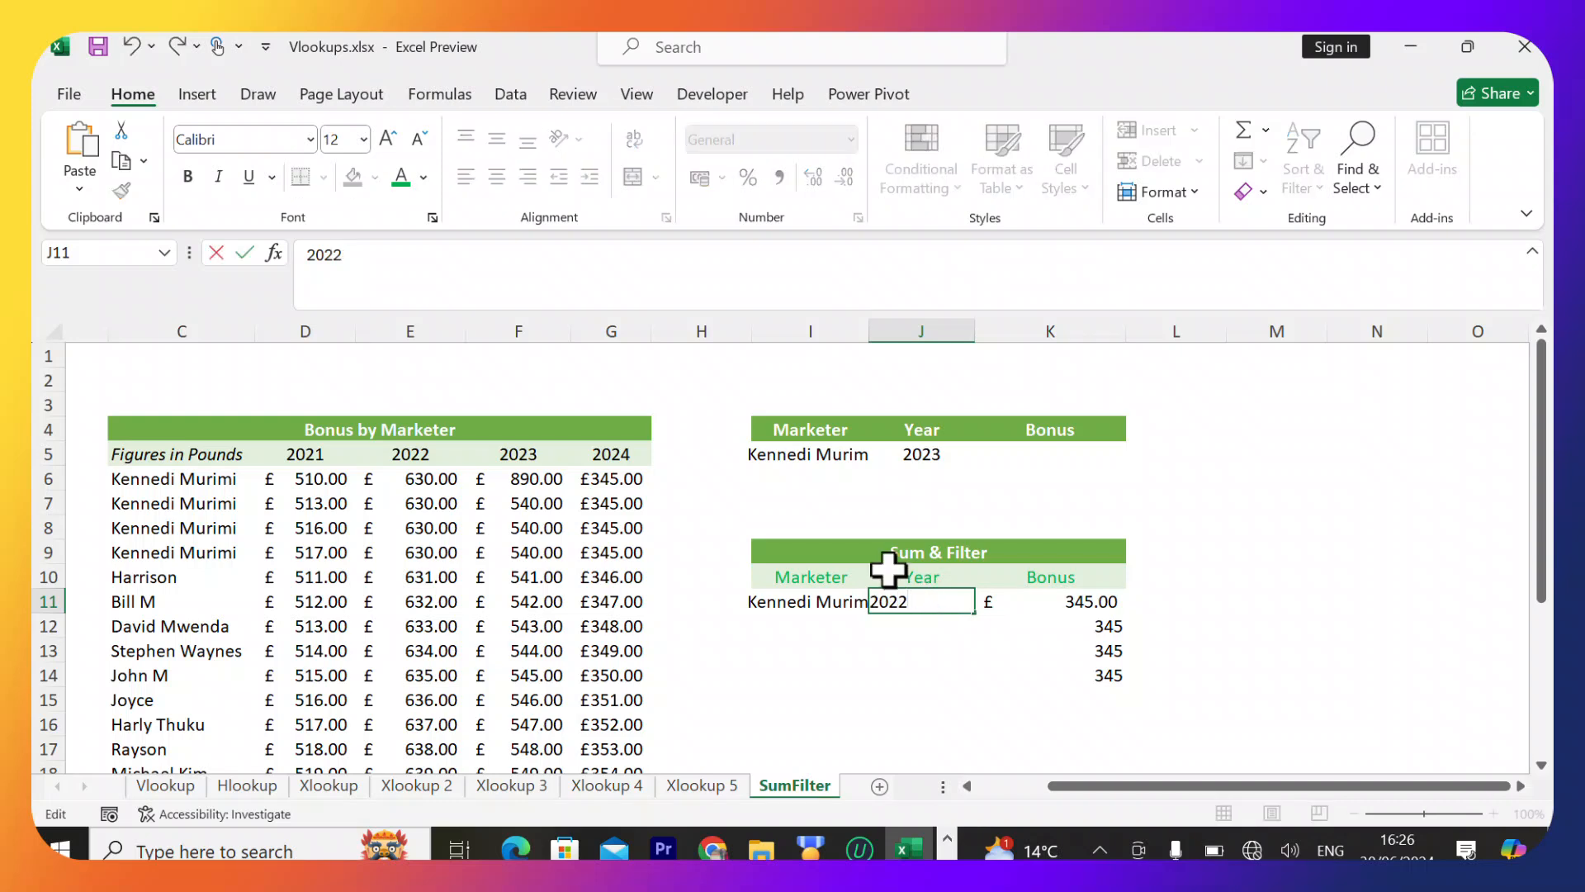
{"action": "key", "text": "Return"}
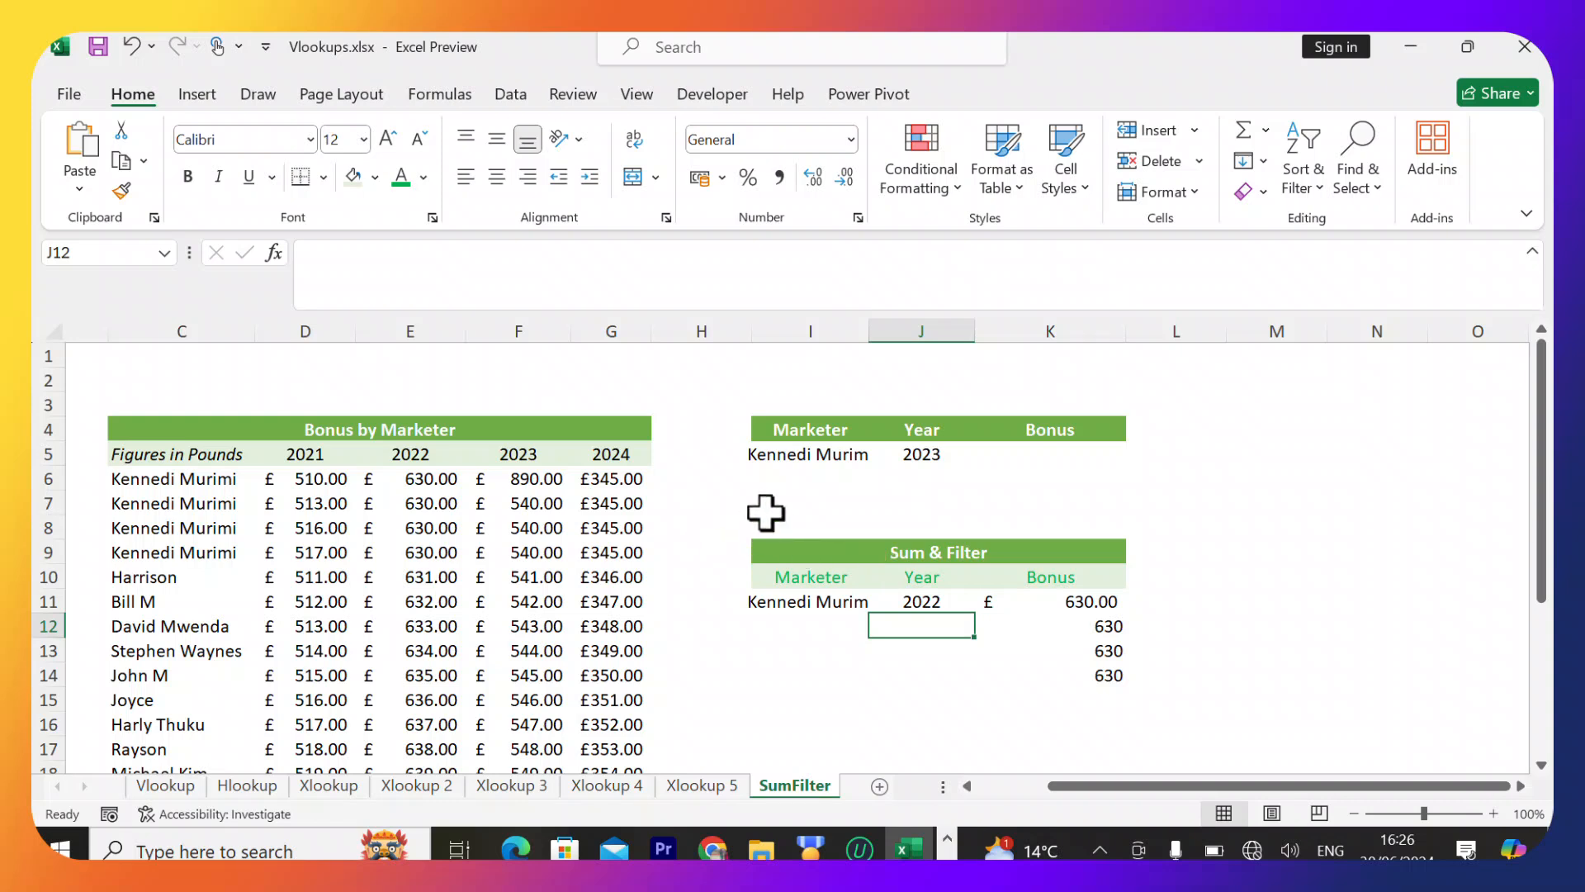